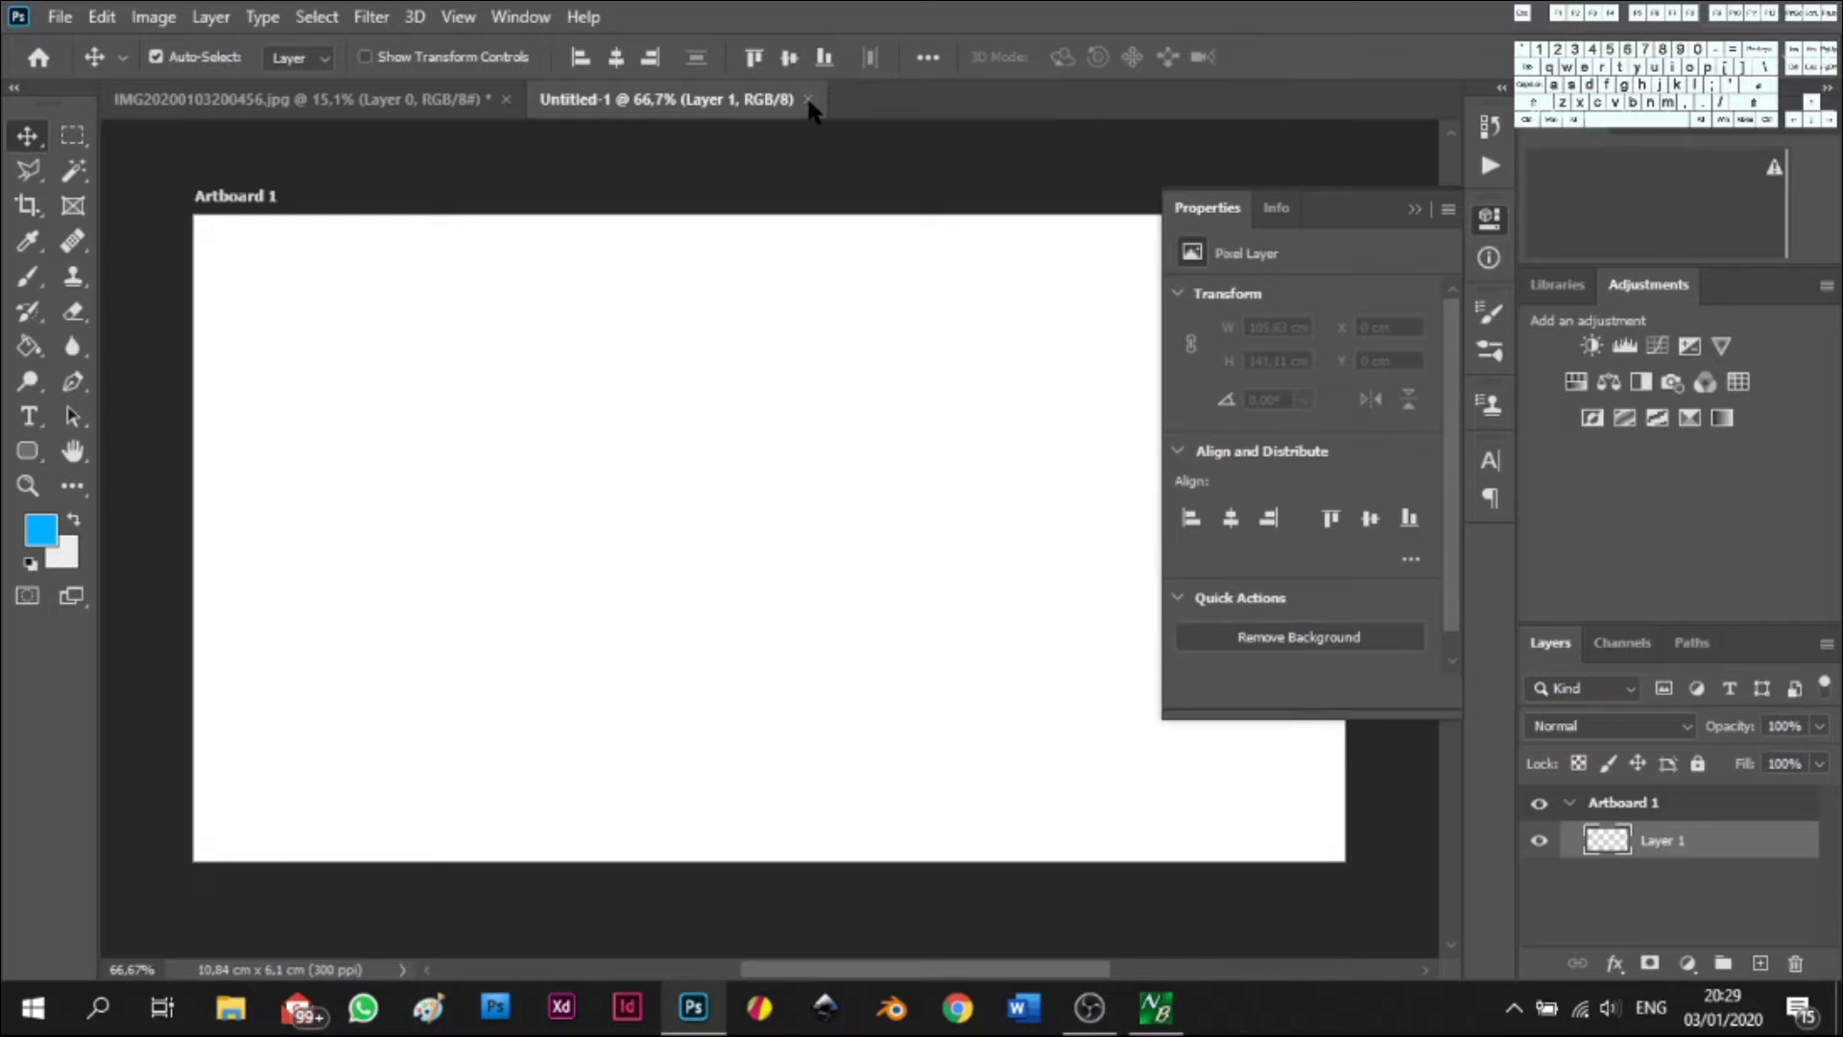
# - Close the blank artboard document and create a new 1280 x 720 px, 300 ppi document without an artboard
pyautogui.click(808, 99)
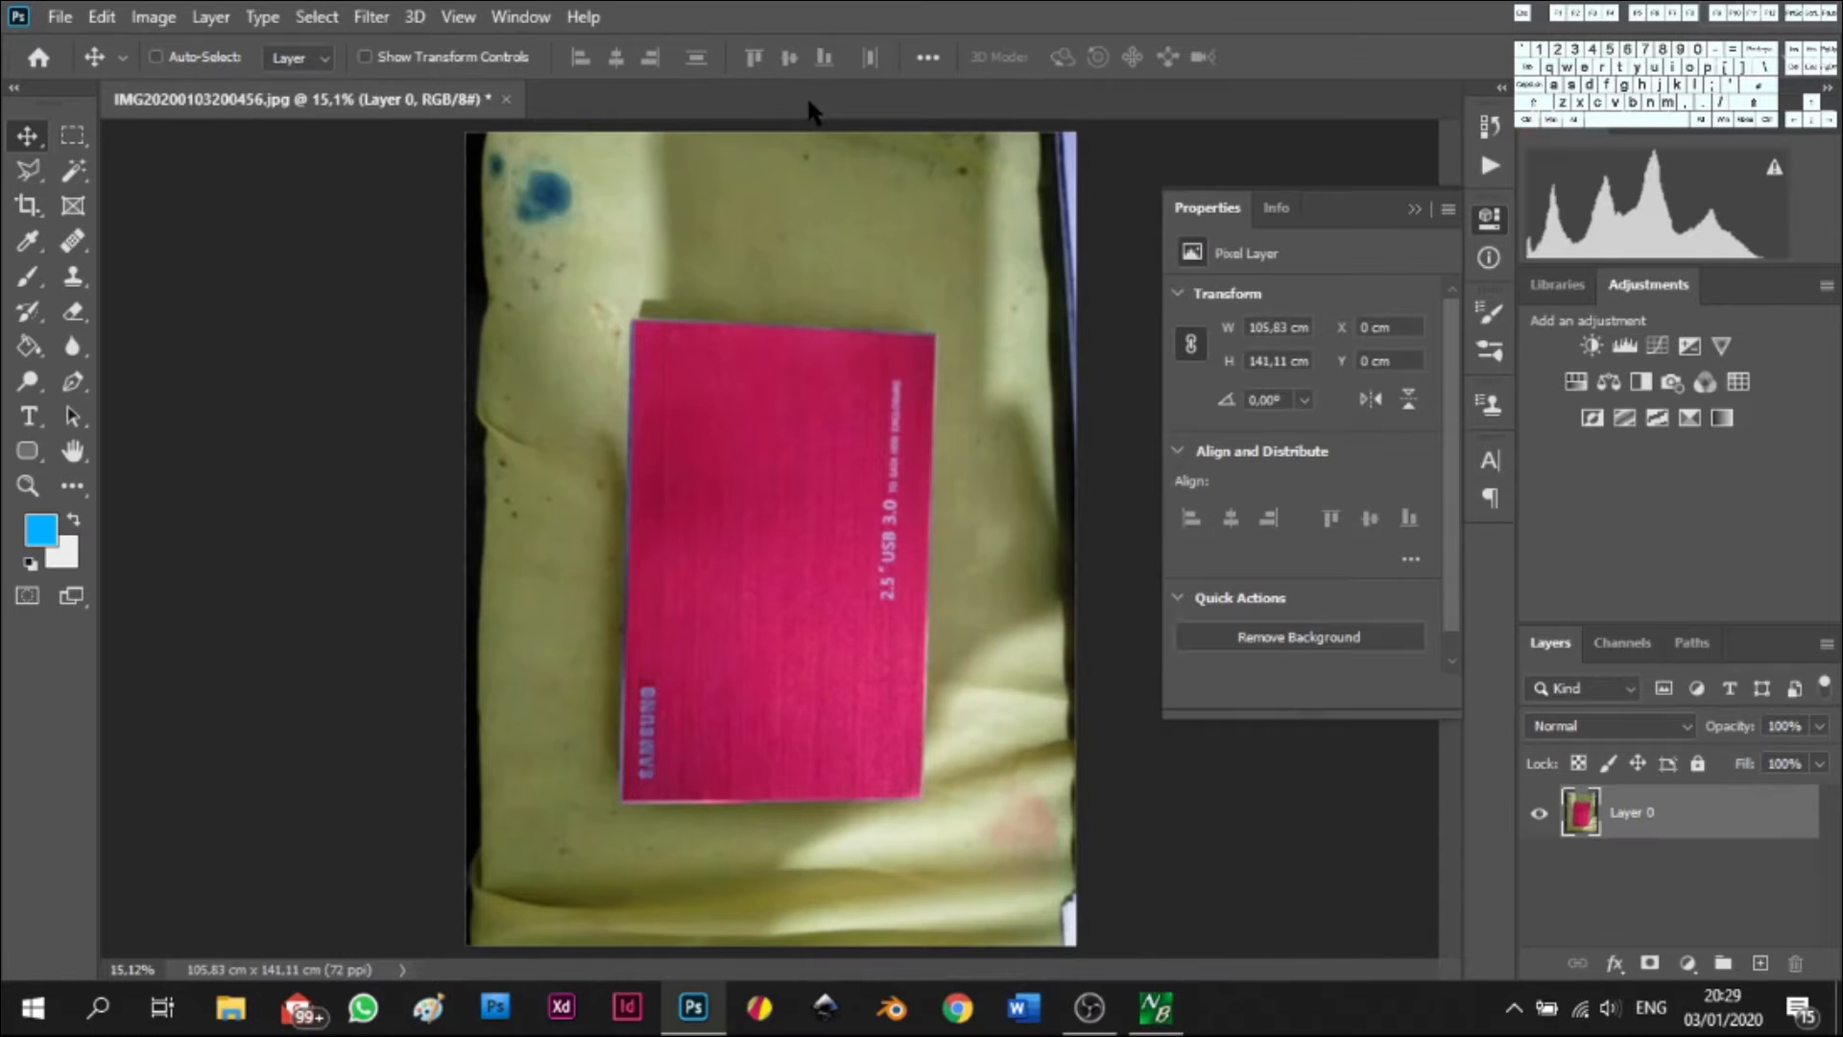
pyautogui.hotkey('ctrl', 'n')
pyautogui.click(511, 313)
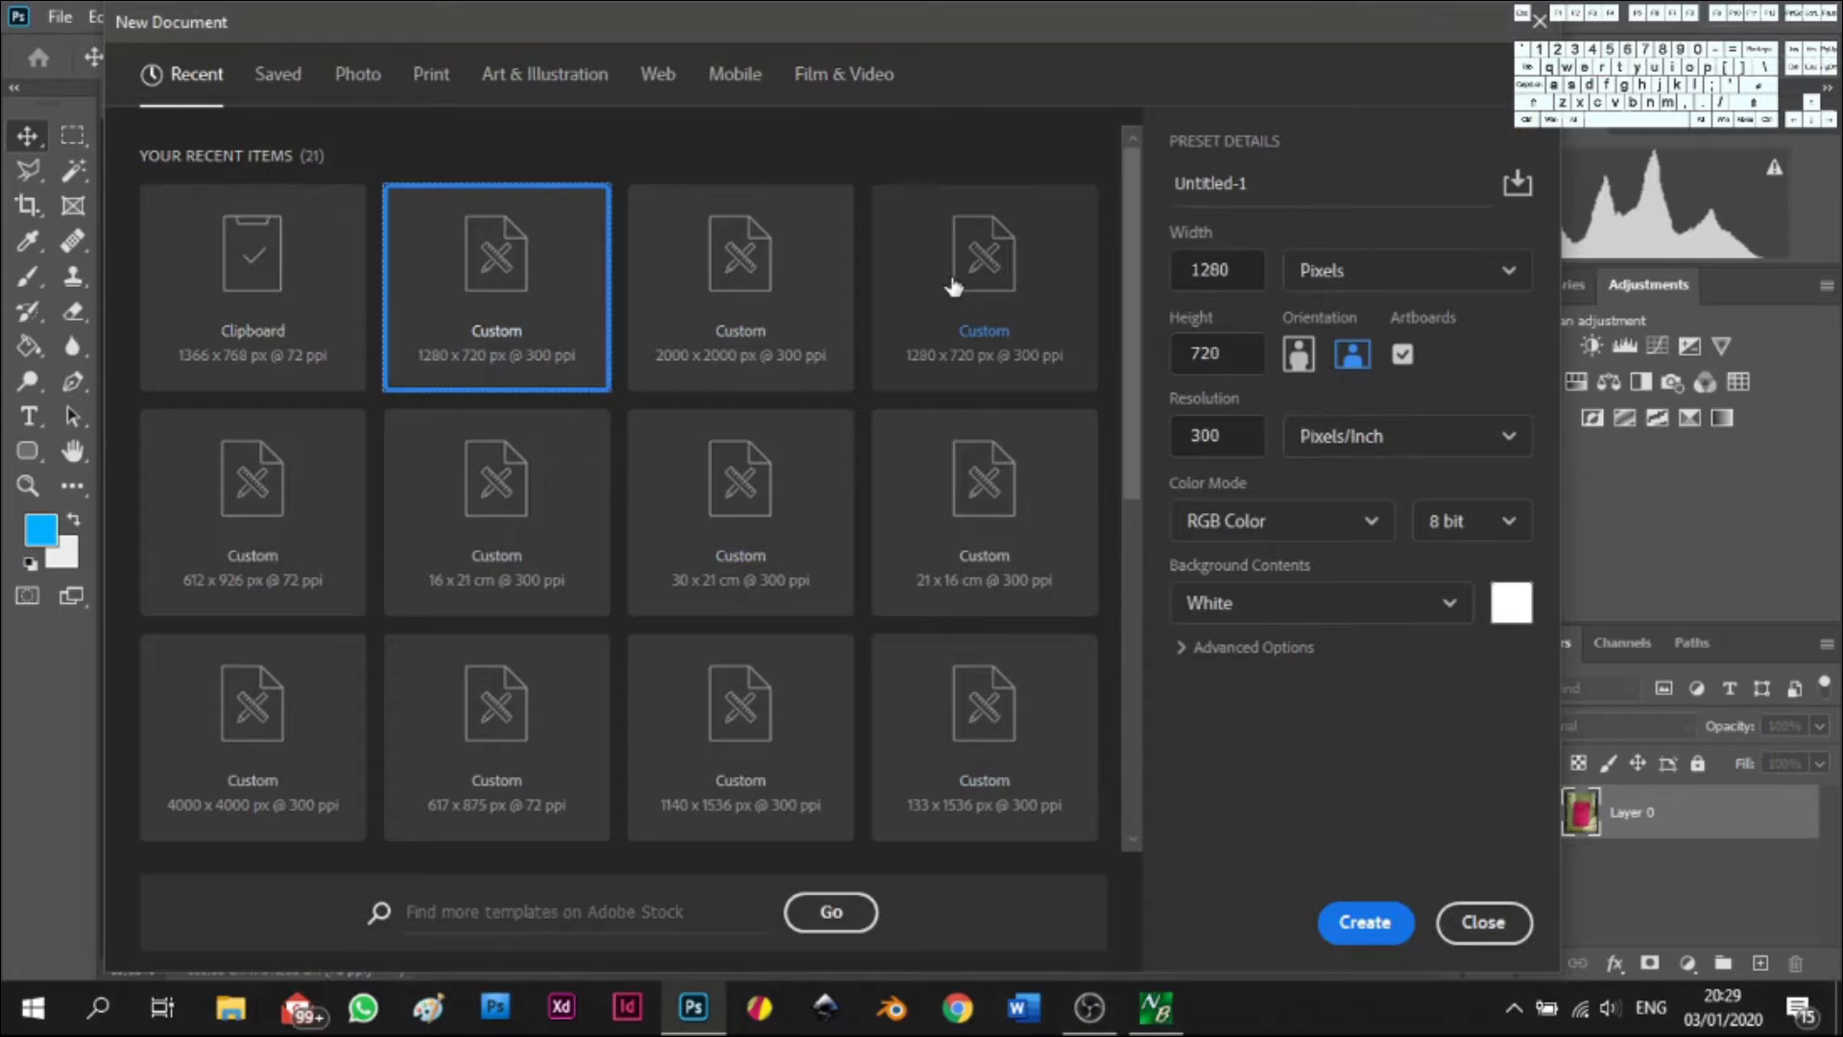
pyautogui.click(975, 279)
pyautogui.click(1355, 912)
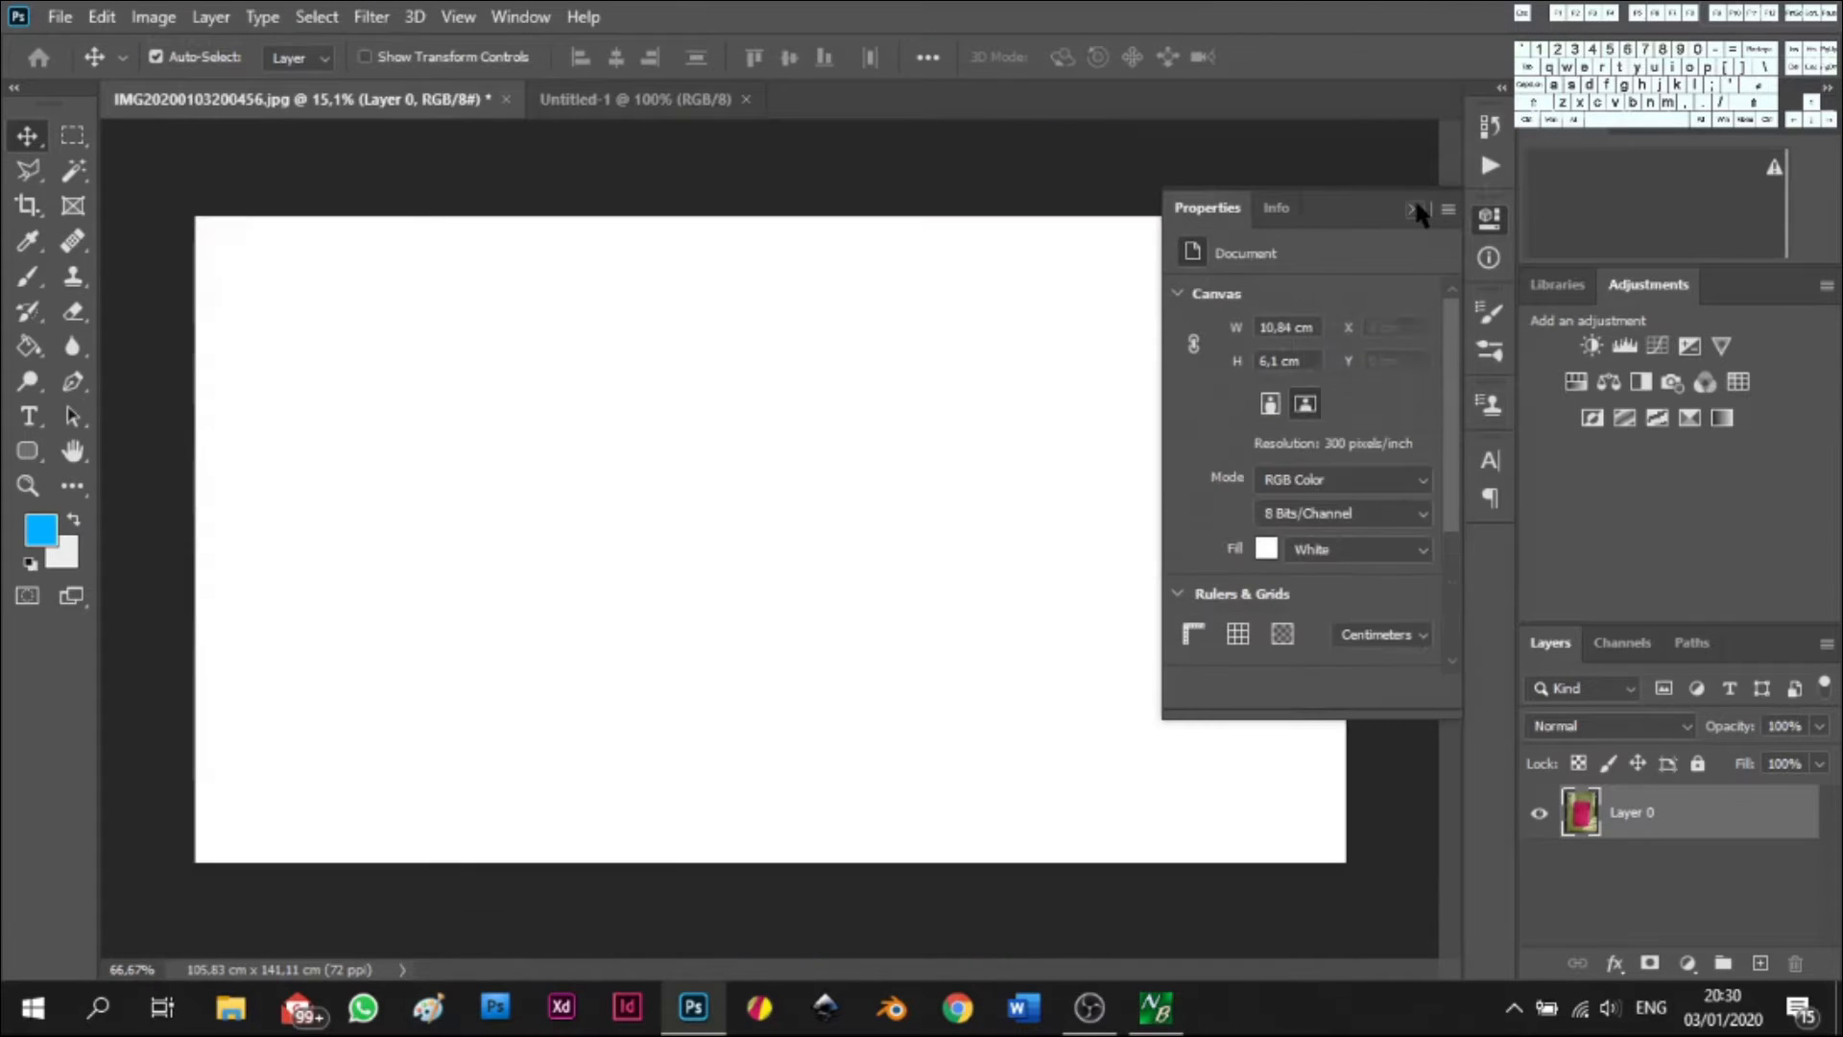
pyautogui.click(1414, 209)
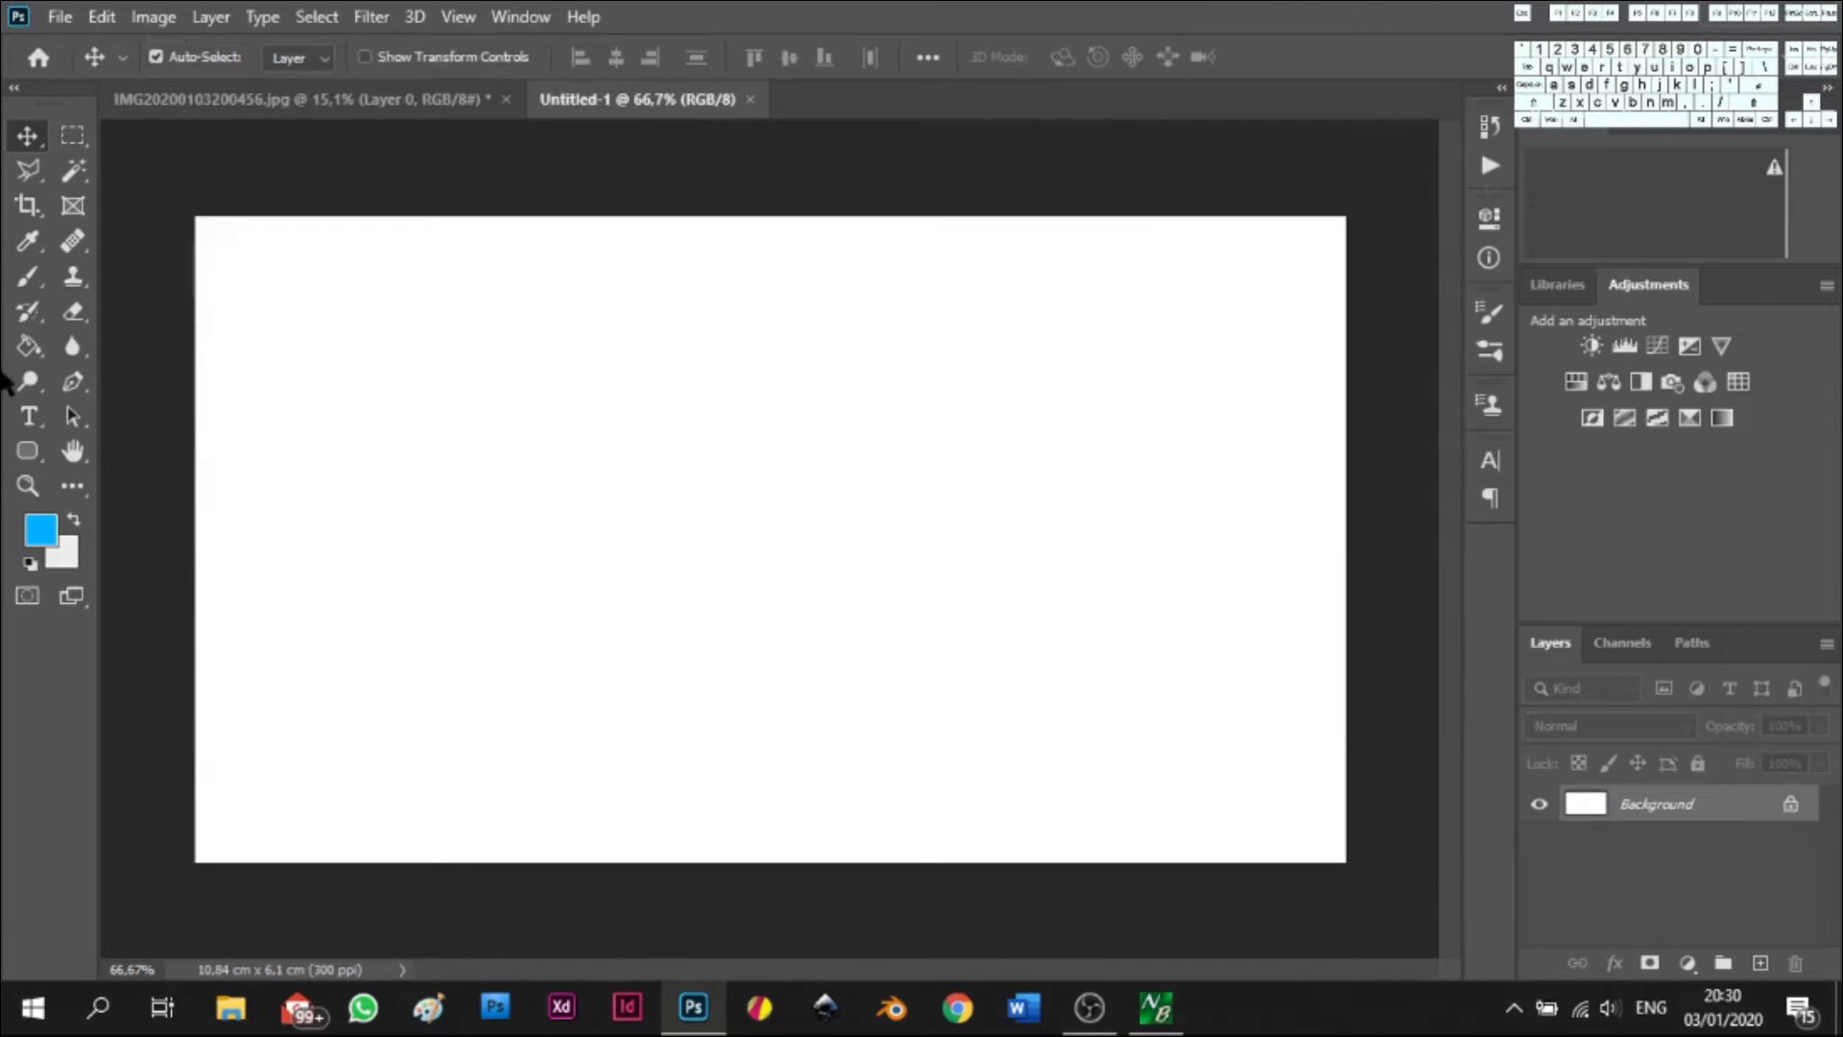
# - Convert the background into an editable layer and fill it with black (000000)
pyautogui.doubleClick(1697, 811)
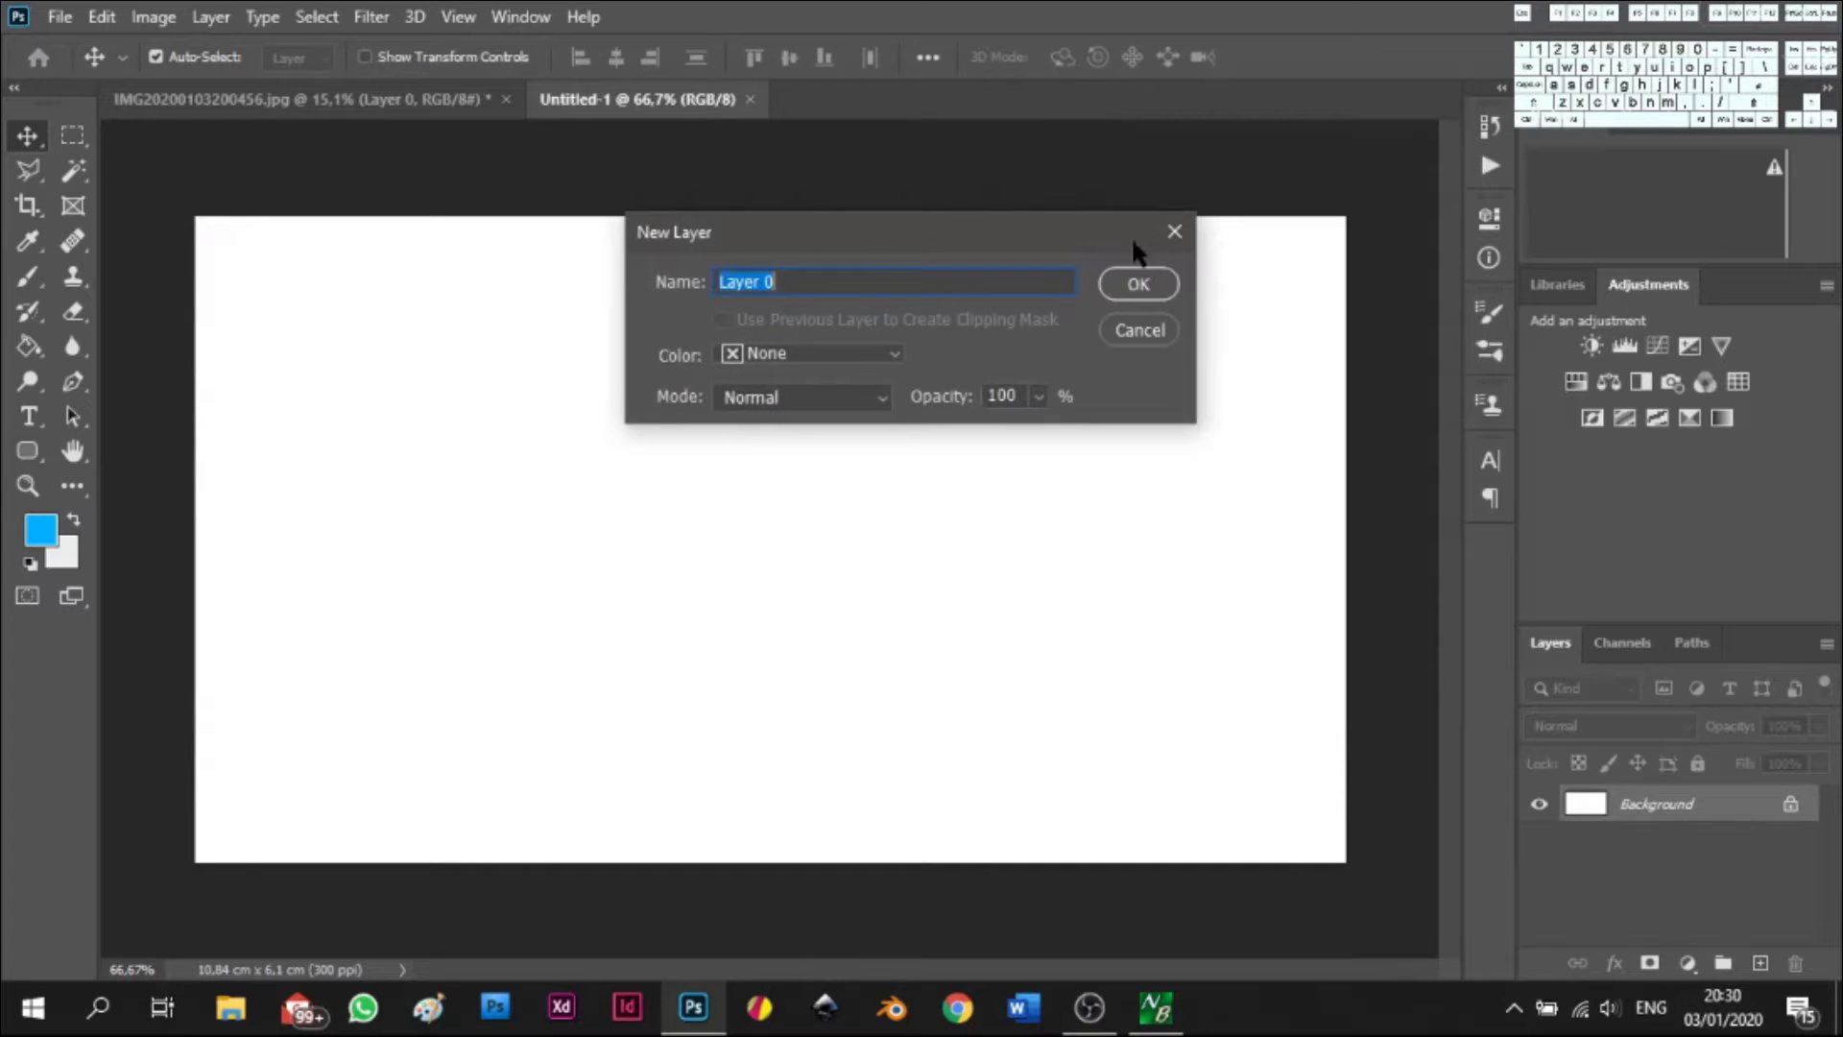
pyautogui.click(1135, 279)
pyautogui.click(41, 530)
pyautogui.moveTo(1291, 403); pyautogui.dragTo(1125, 609)
pyautogui.click(1739, 254)
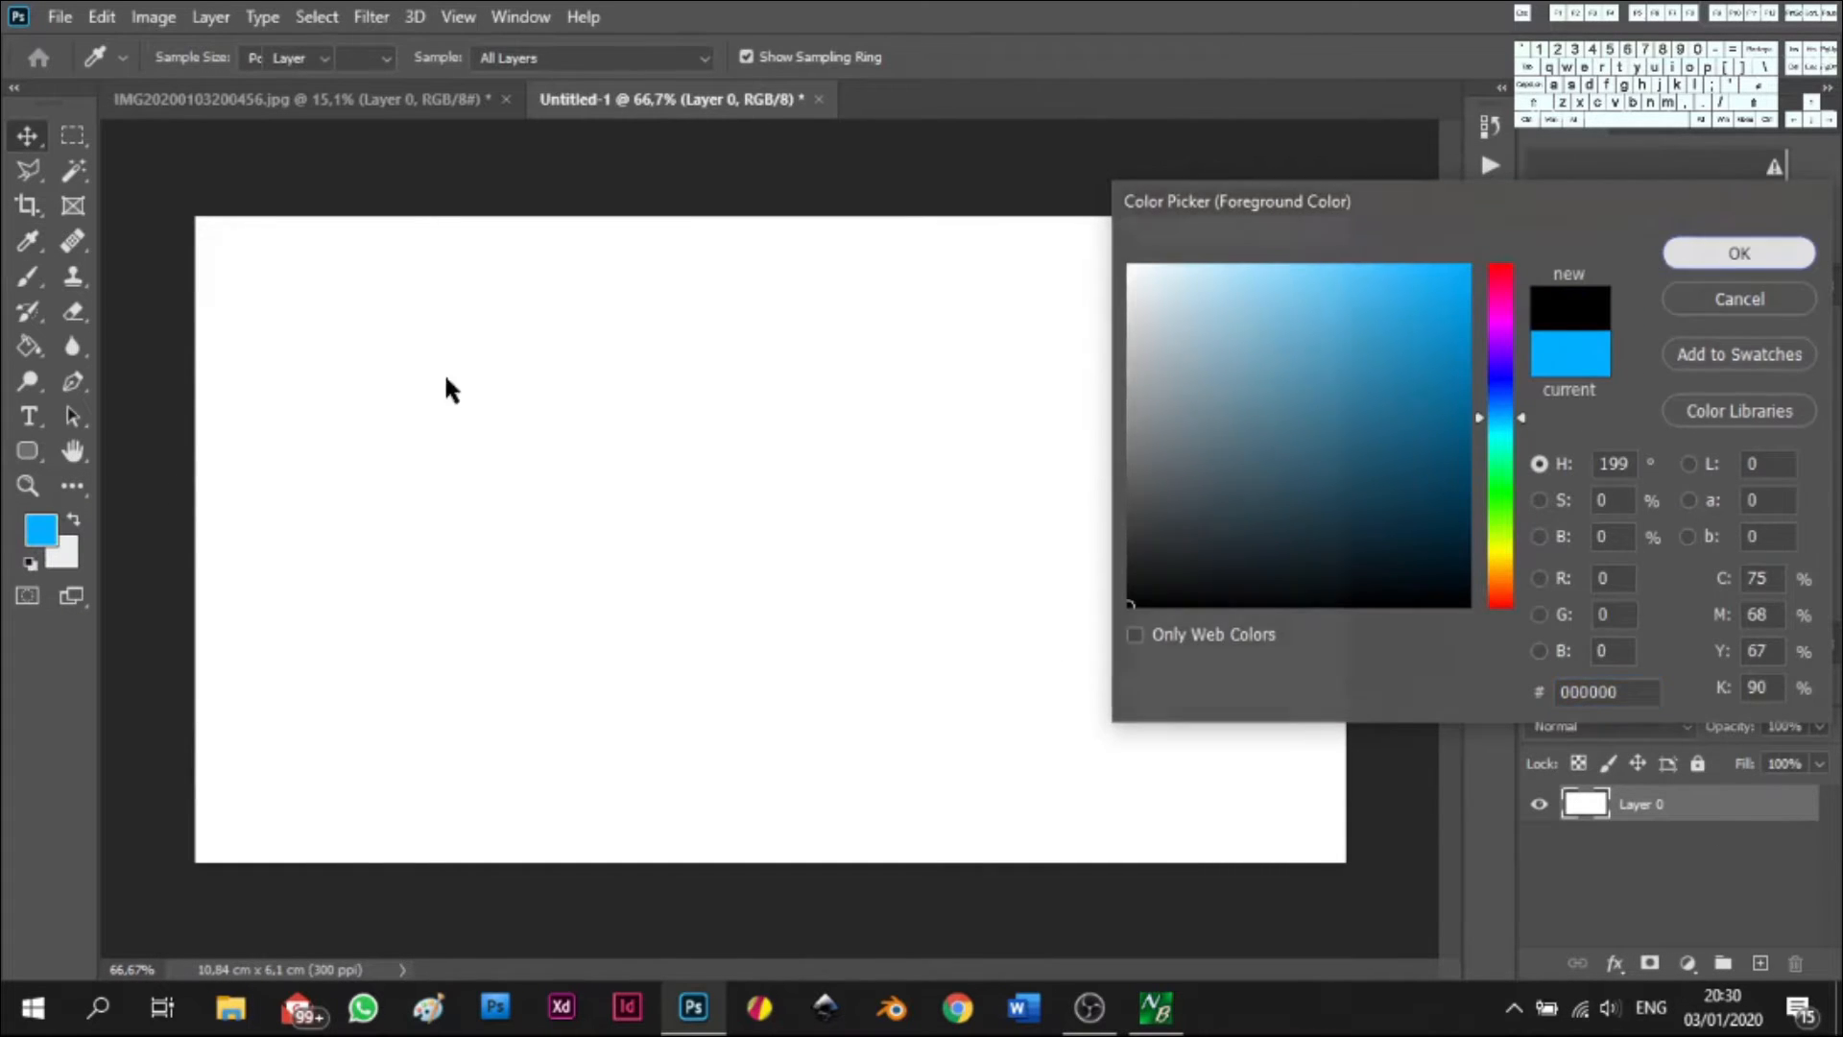
pyautogui.press('g')
pyautogui.click(628, 466)
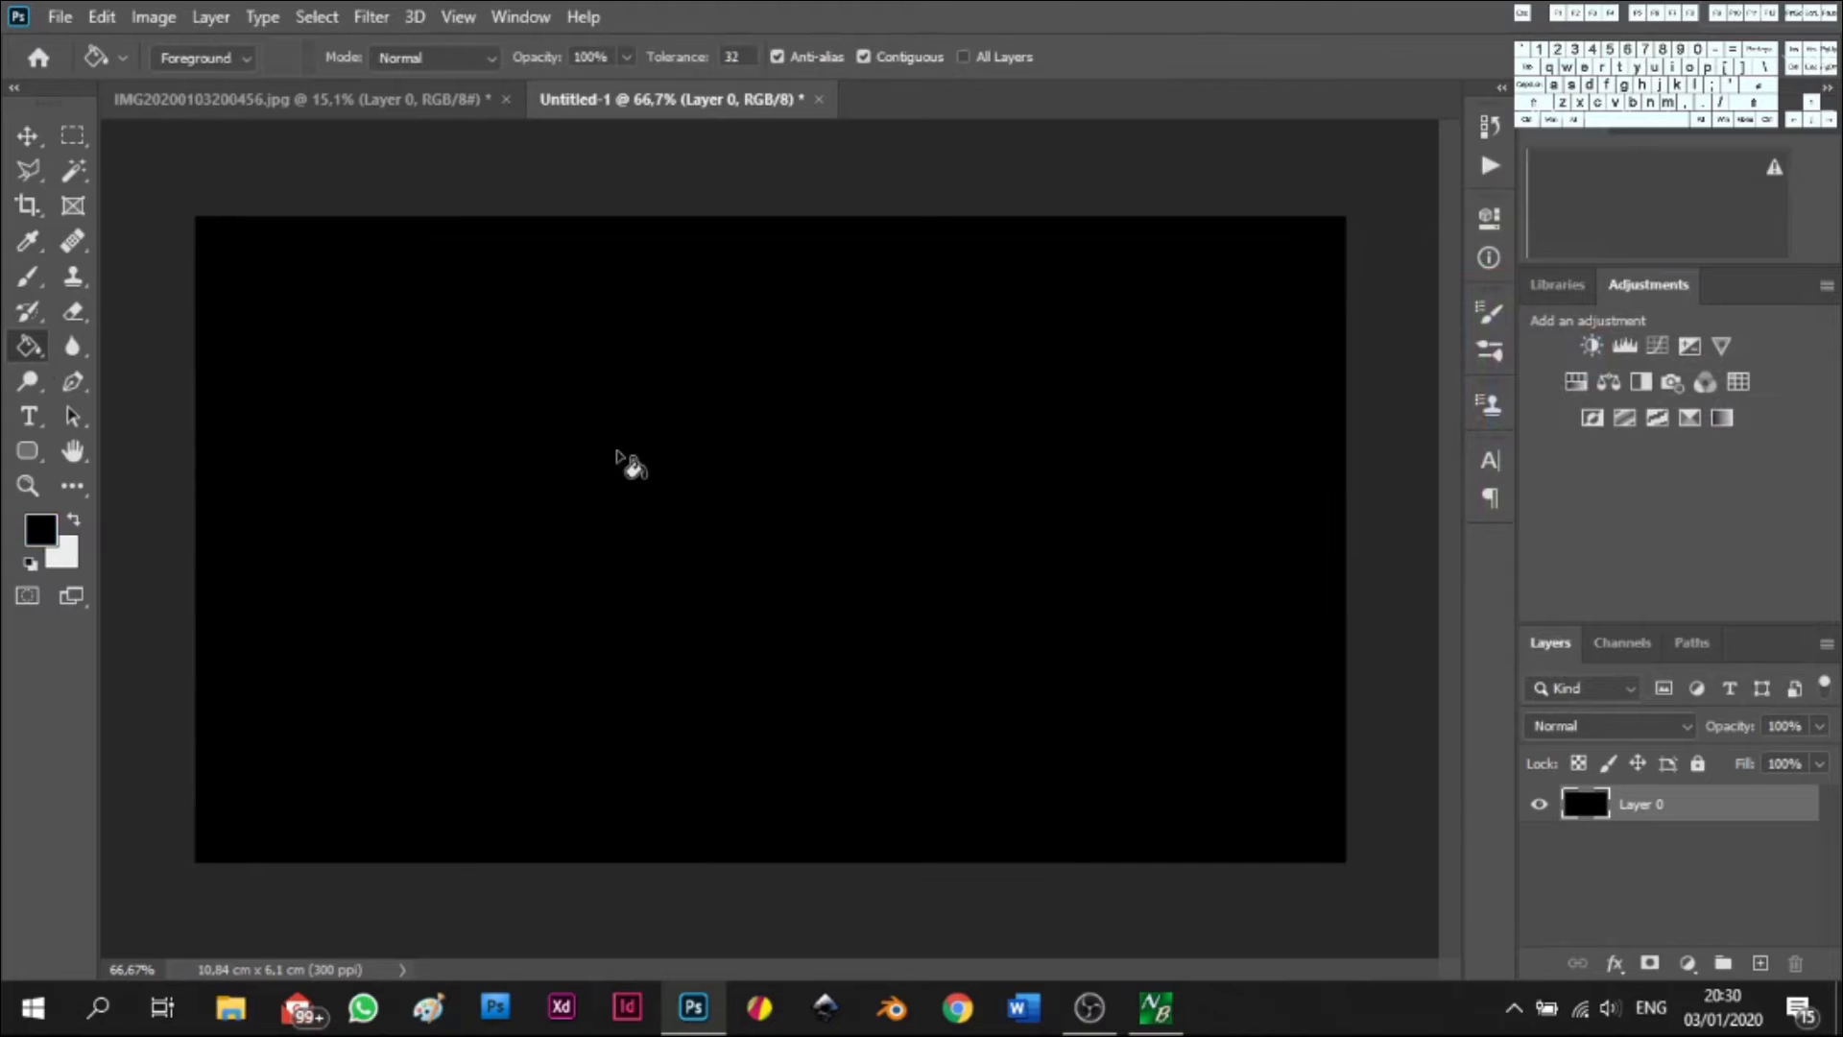
# - Draw an unfilled, blue-outlined rounded square of about 309 x 309 px in the canvas's upper-left area and shift it slightly upward
pyautogui.click(28, 451)
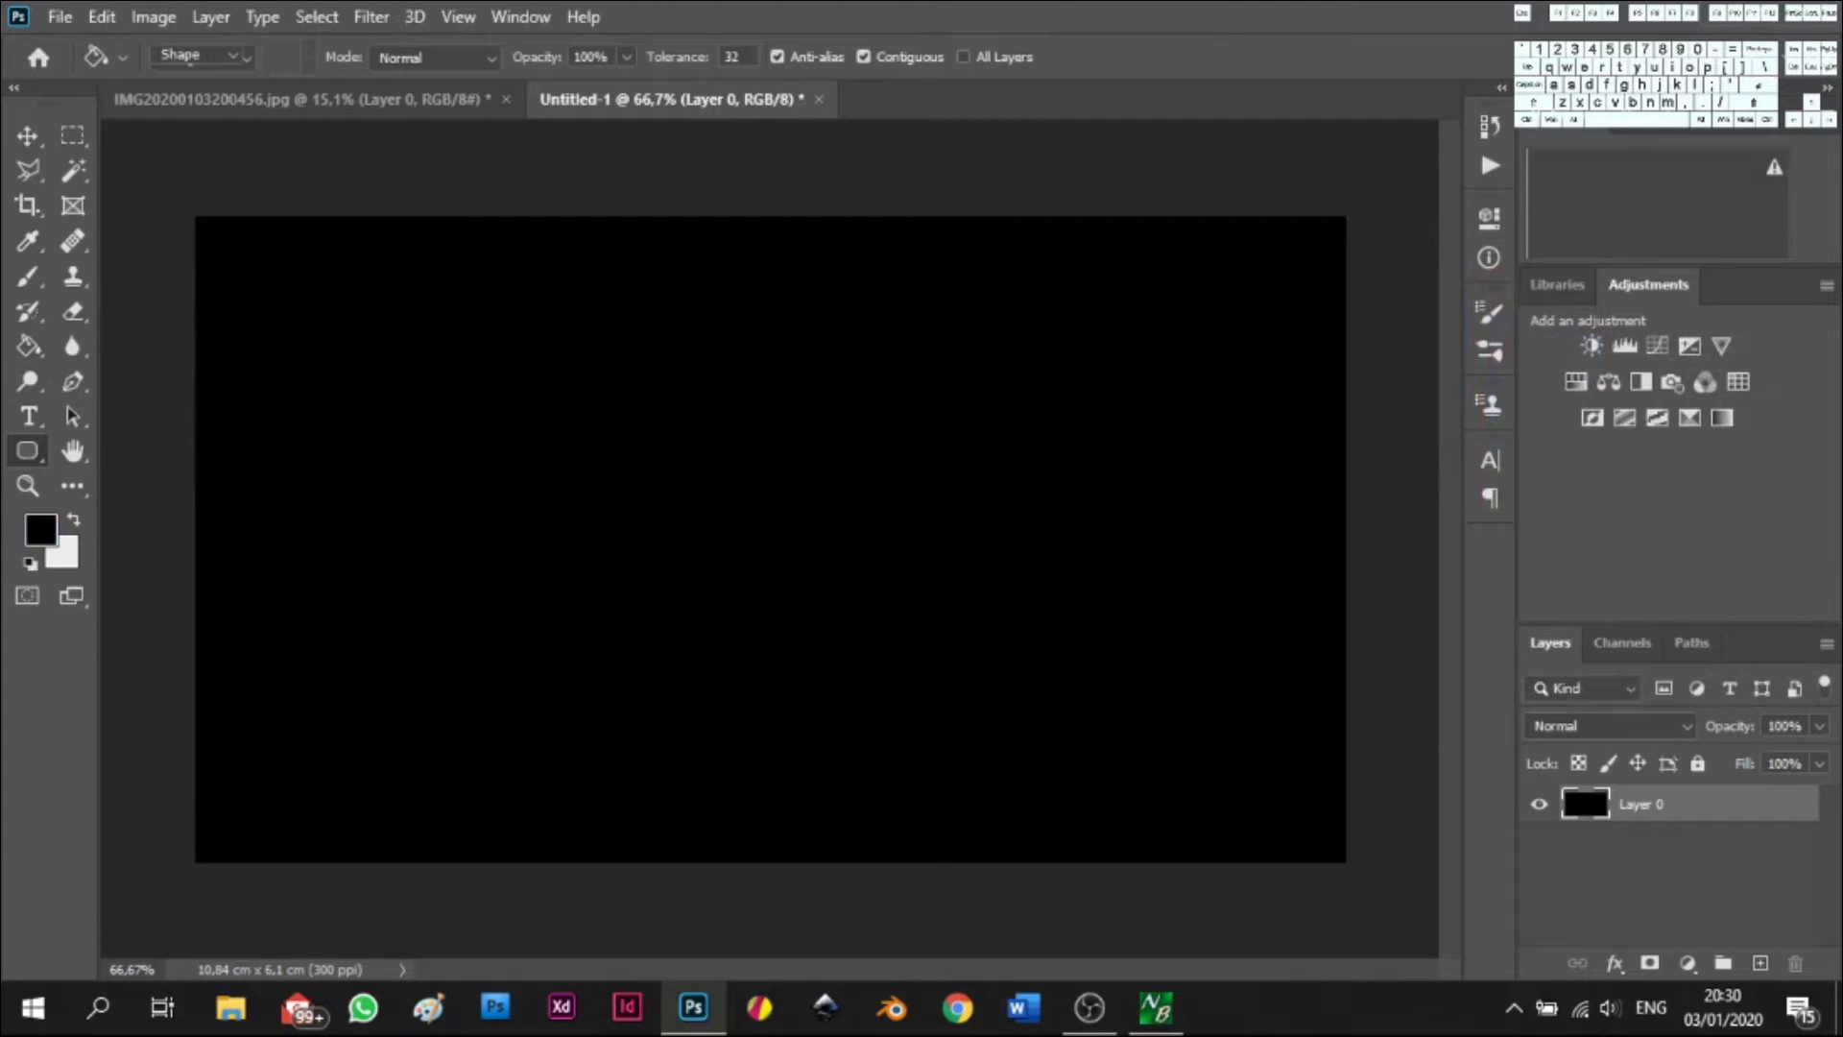
pyautogui.moveTo(263, 276); pyautogui.dragTo(614, 553)
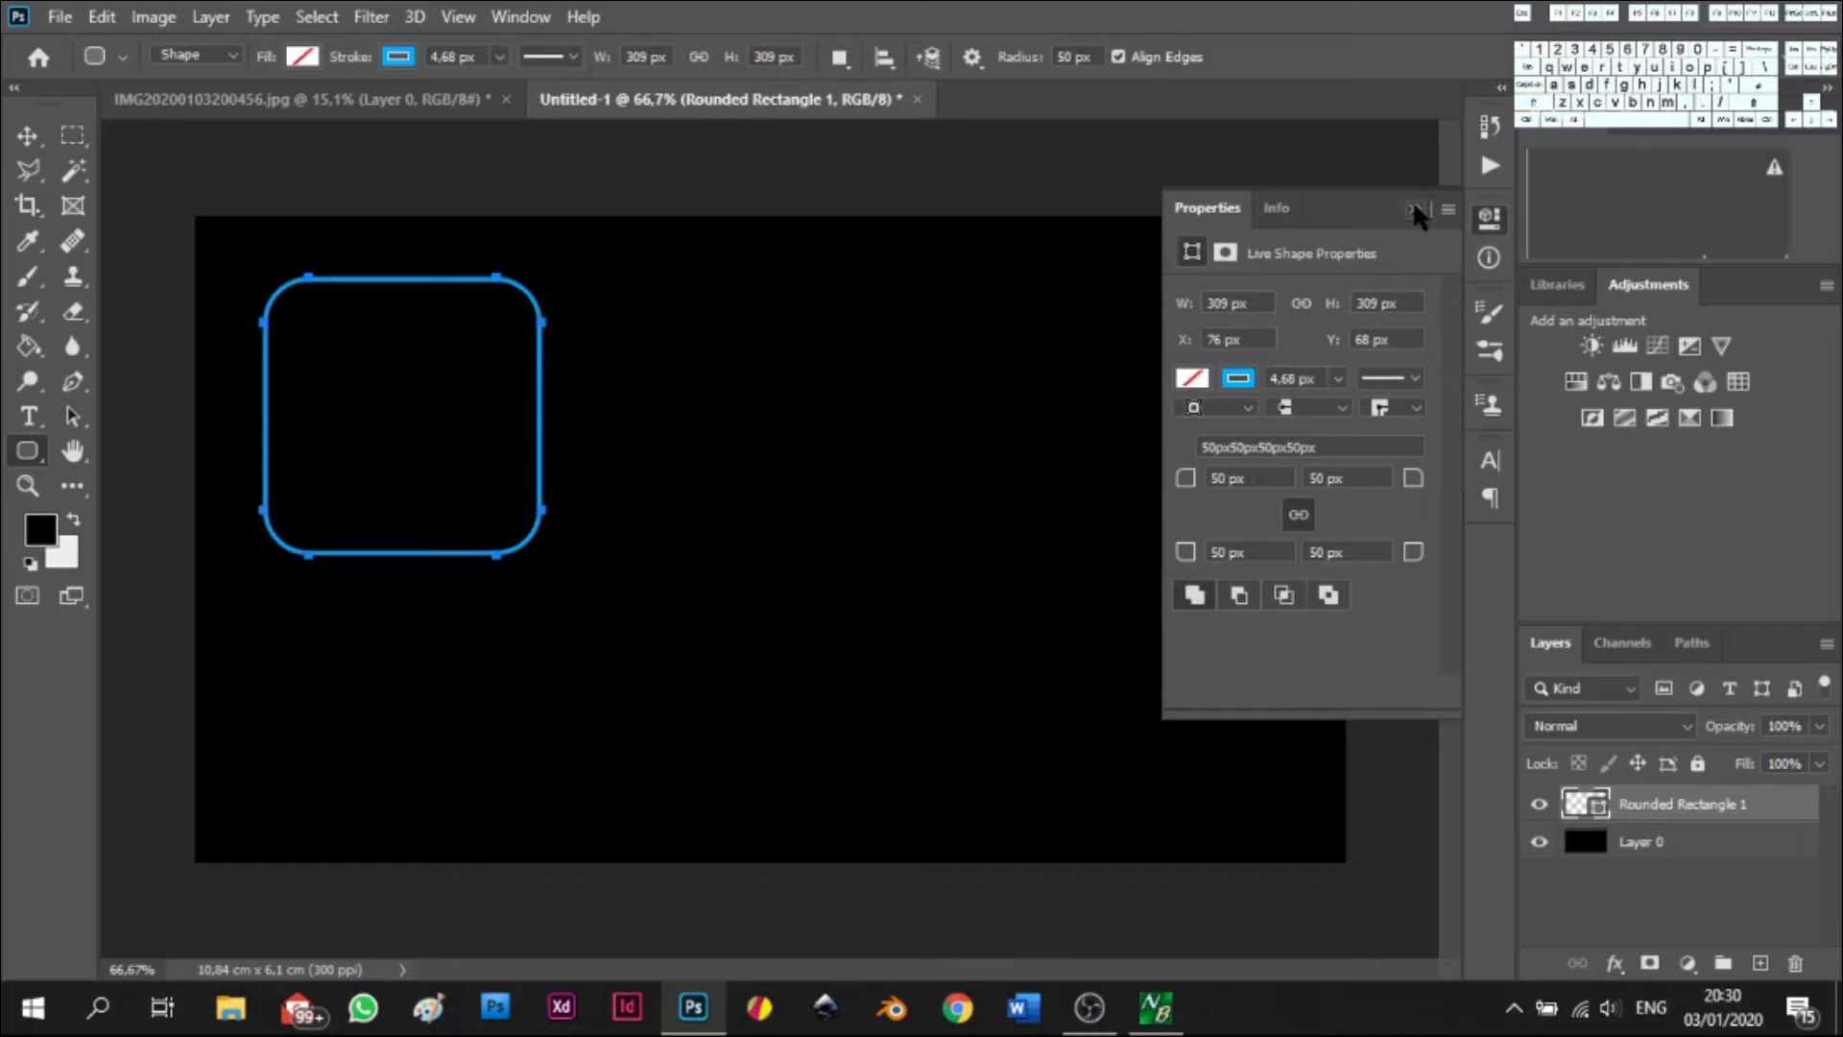
pyautogui.click(1411, 208)
pyautogui.click(26, 138)
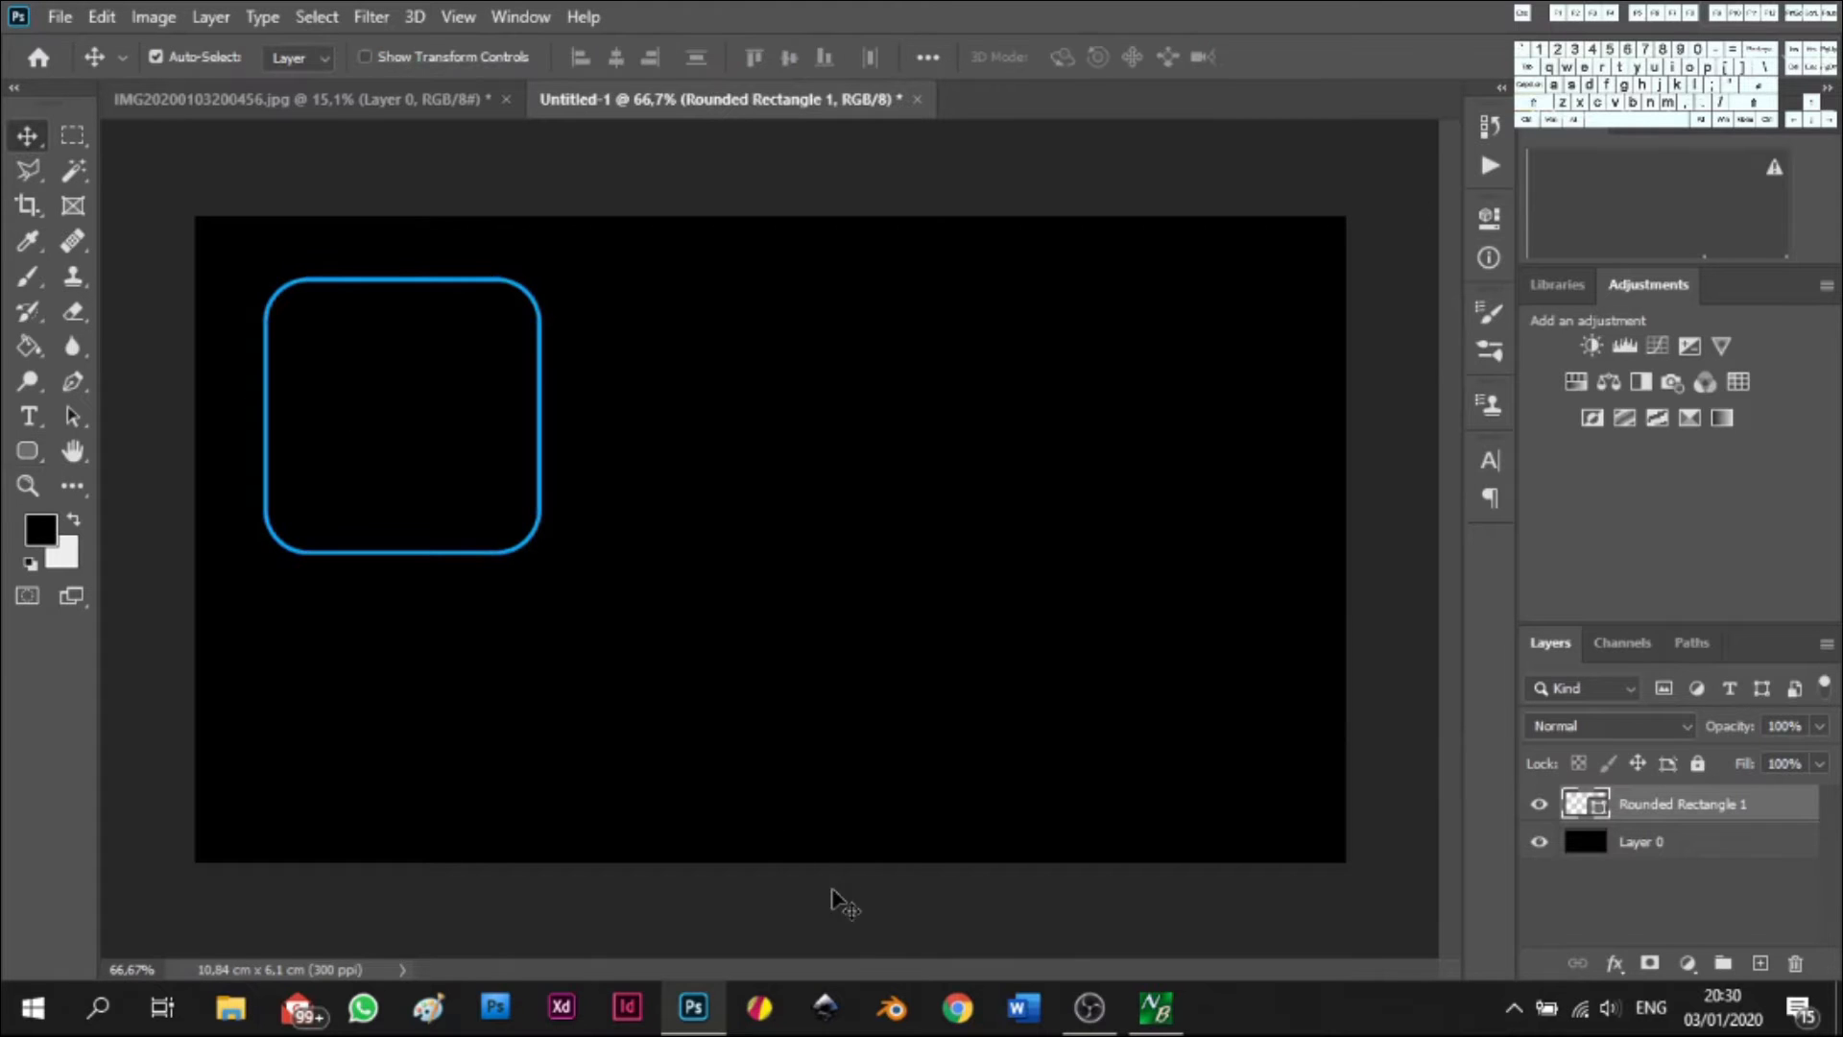
pyautogui.moveTo(434, 554); pyautogui.dragTo(431, 551)
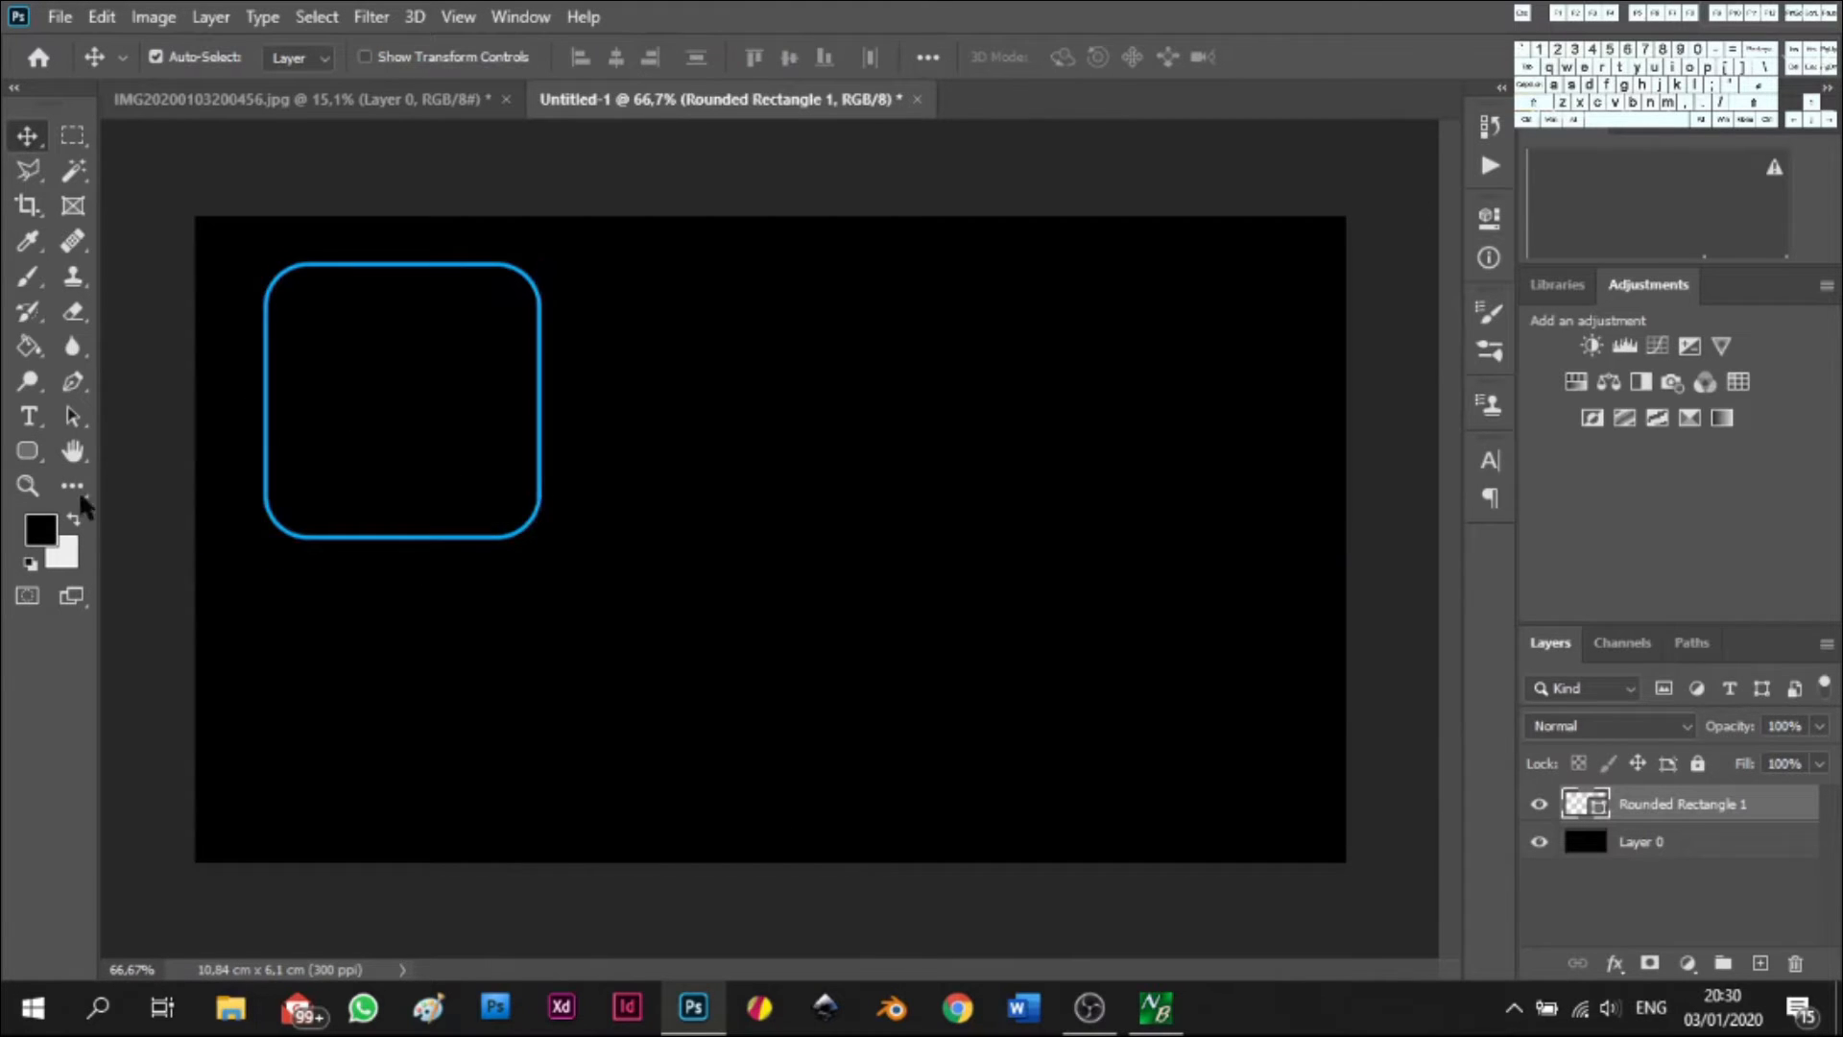
# - Add the text "PS" beside the rounded square and set its color to white (ffffff)
pyautogui.click(23, 418)
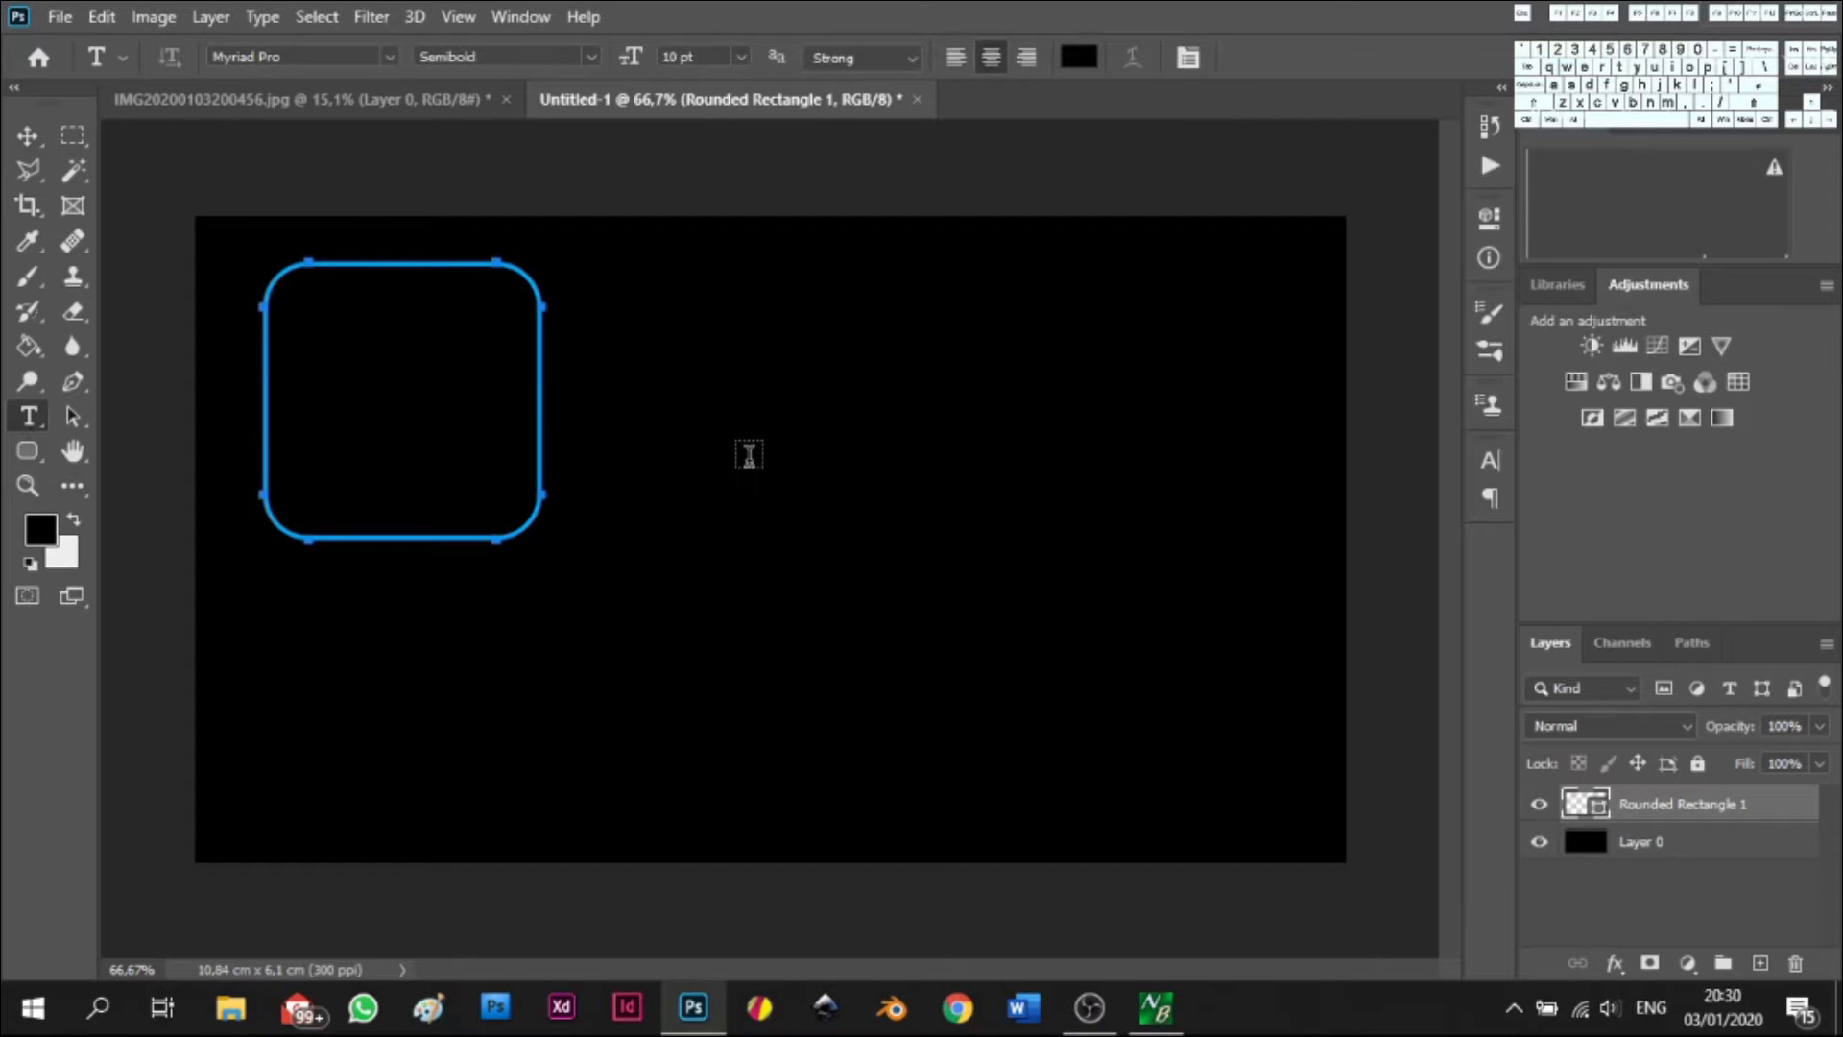
pyautogui.click(748, 455)
pyautogui.press('BackSpace')
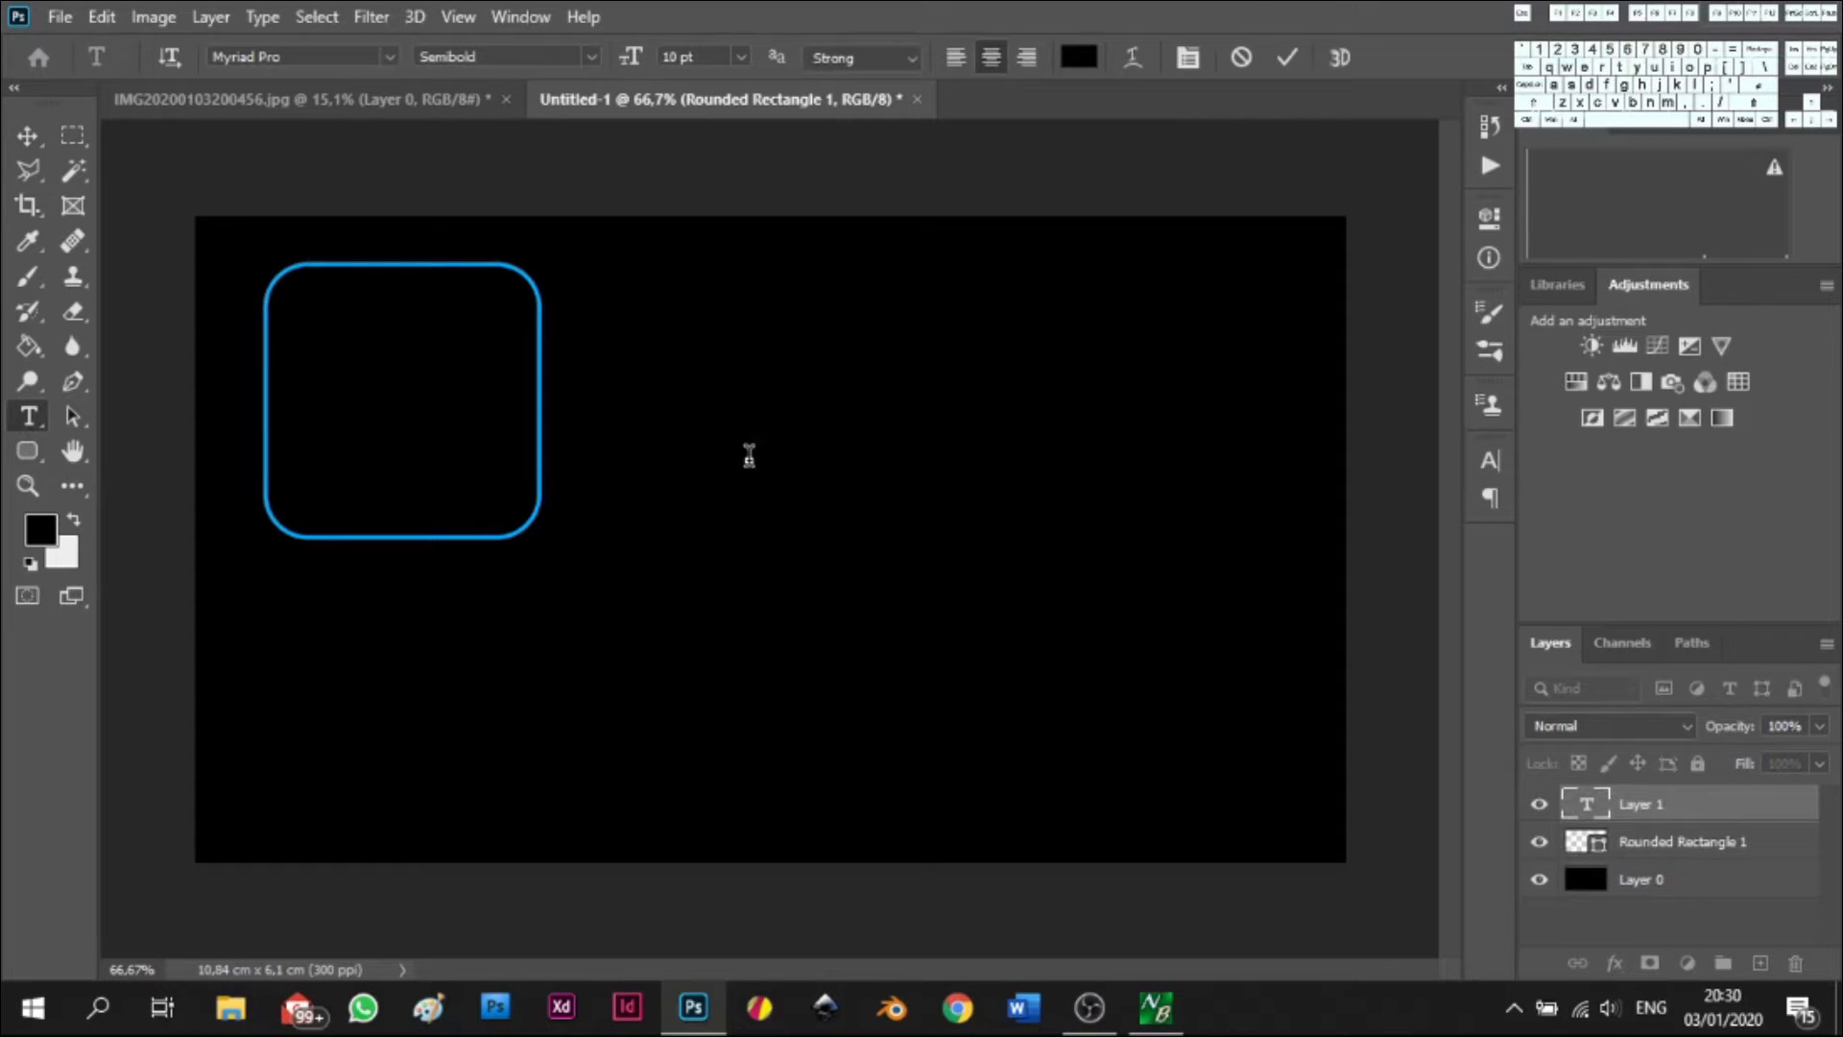
pyautogui.write('P')
pyautogui.doubleClick(748, 454)
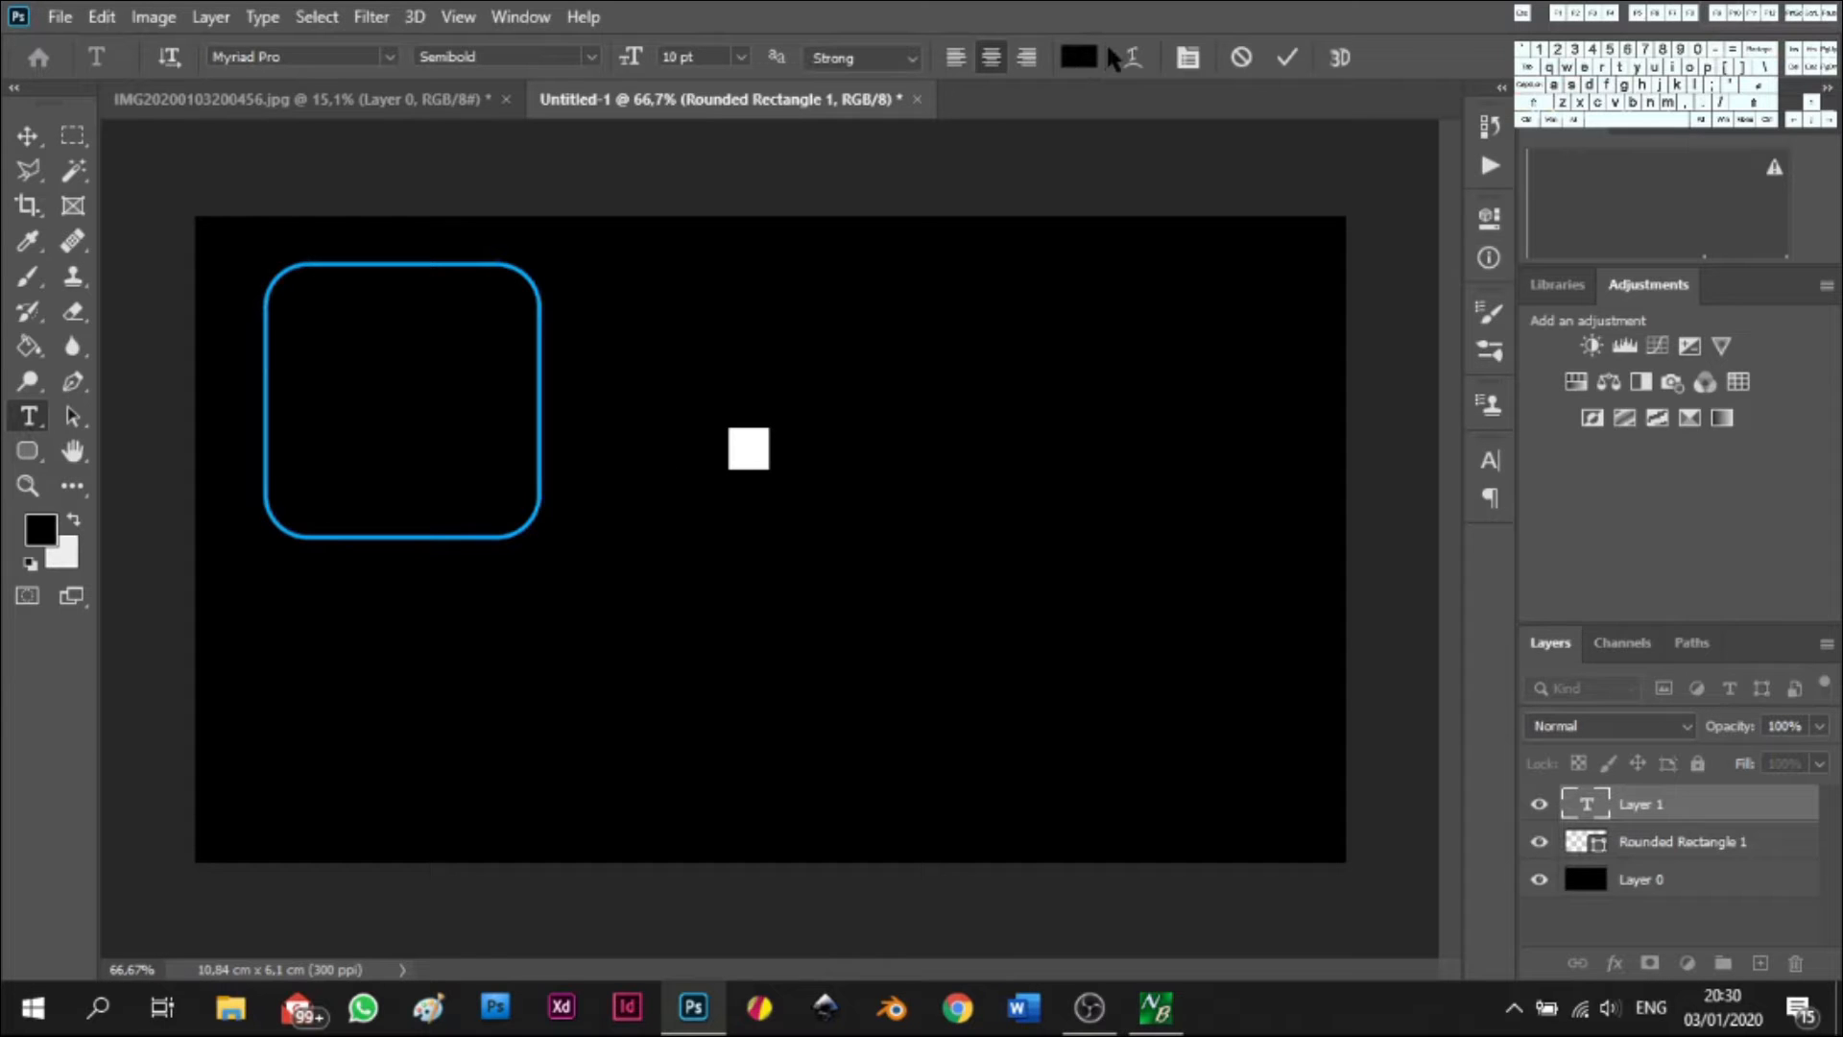
pyautogui.click(1077, 58)
pyautogui.moveTo(1160, 279); pyautogui.dragTo(1028, 247)
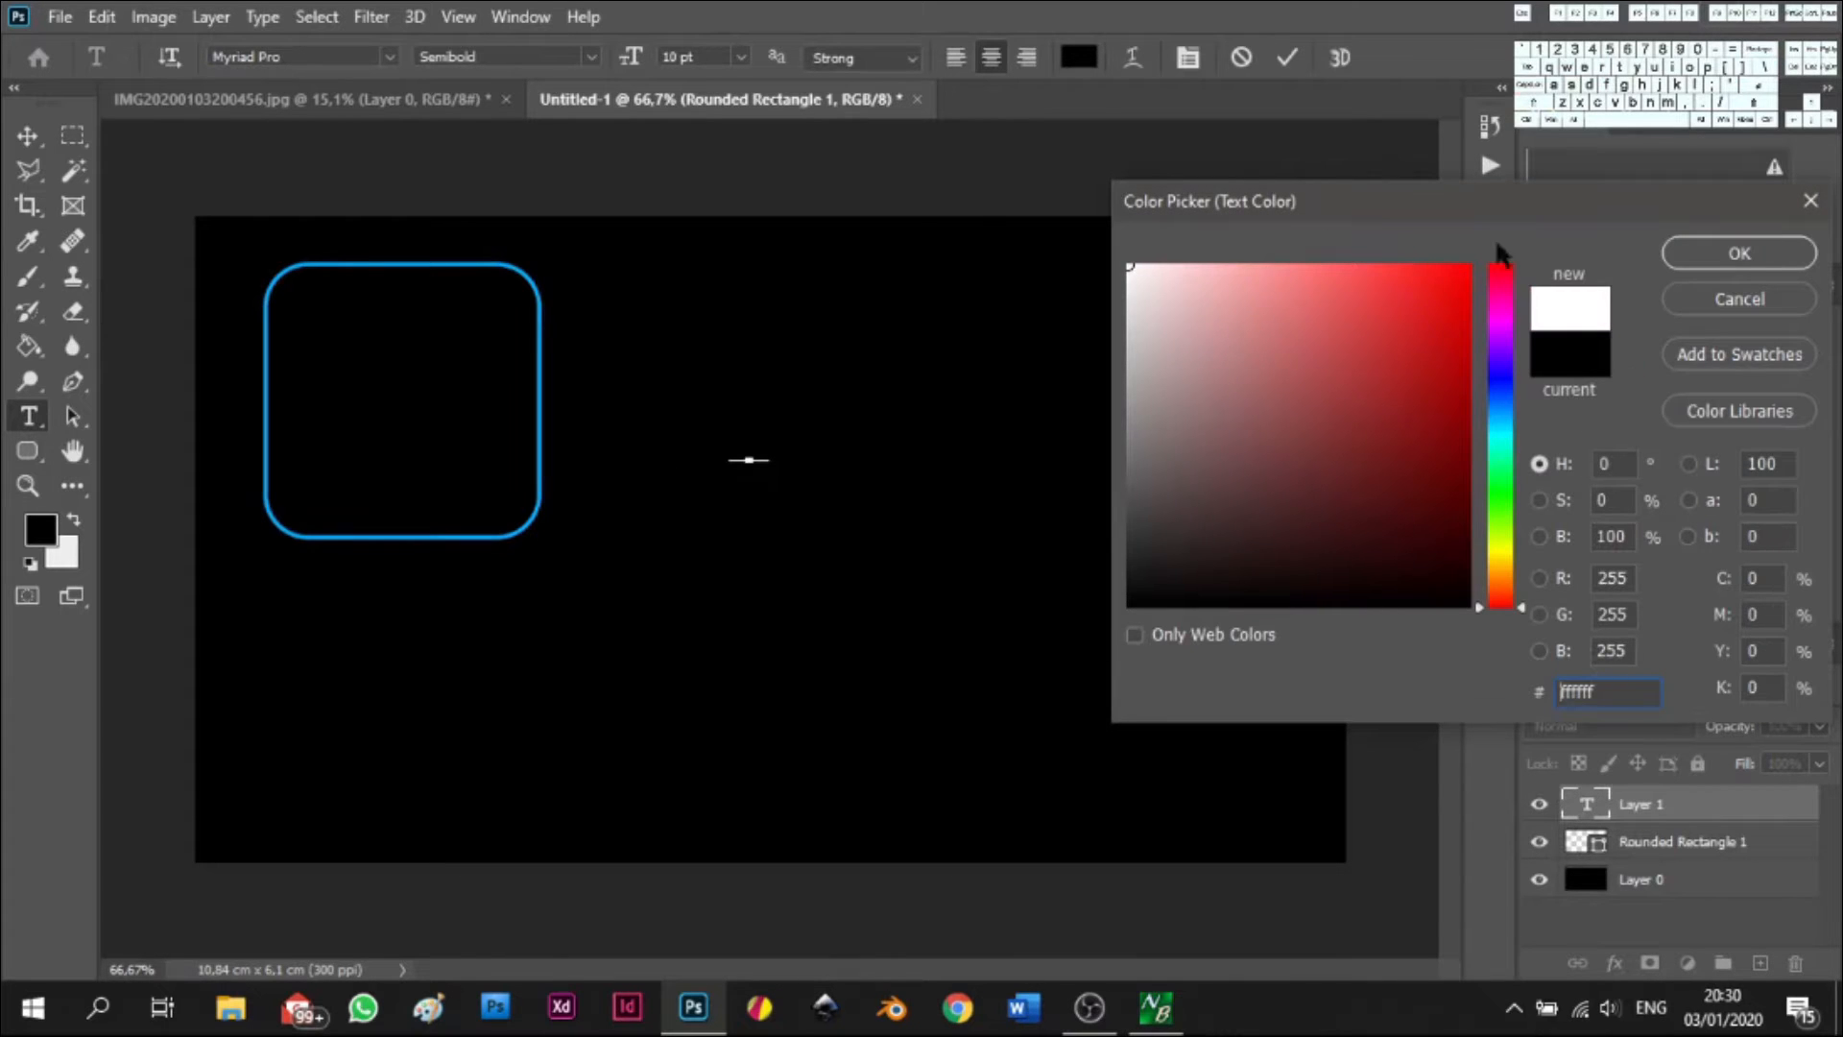
pyautogui.click(1739, 253)
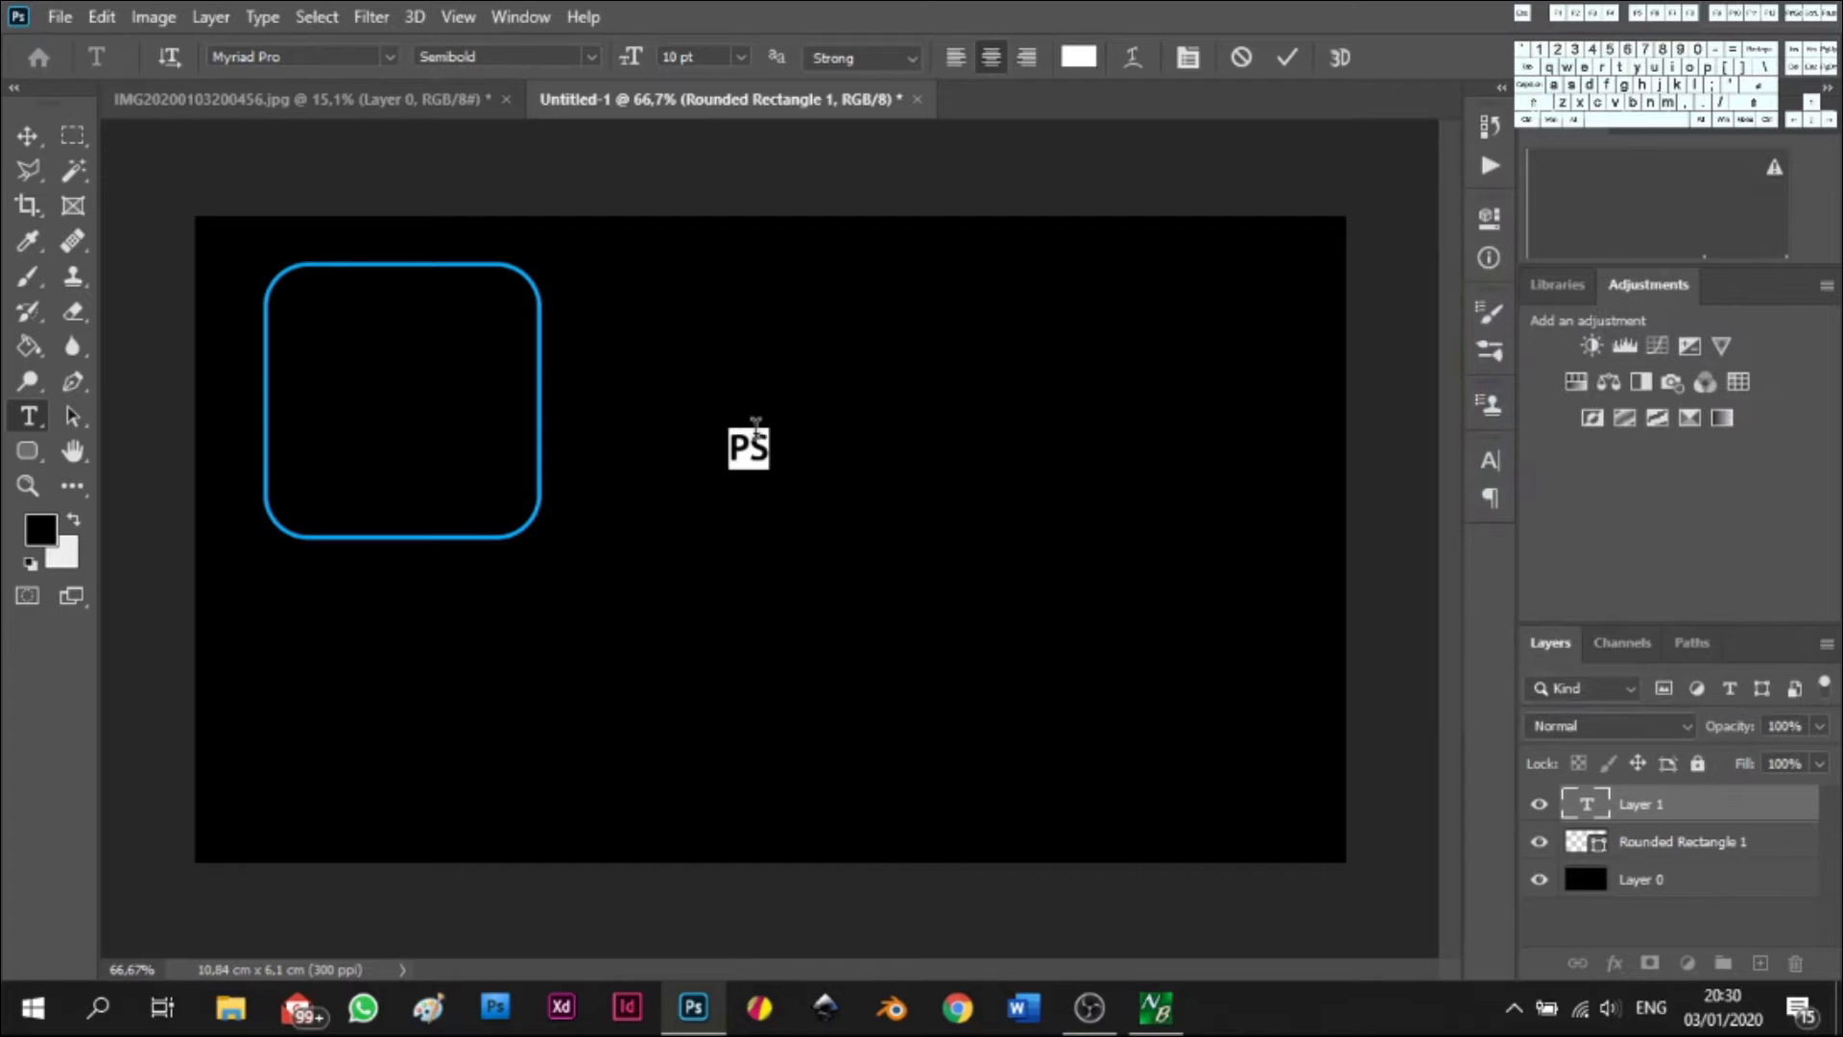
# - Change the text's second letter to lowercase so it reads "Ps" and commit it
pyautogui.click(761, 432)
pyautogui.press('BackSpace')
pyautogui.write('s')
pyautogui.click(1298, 57)
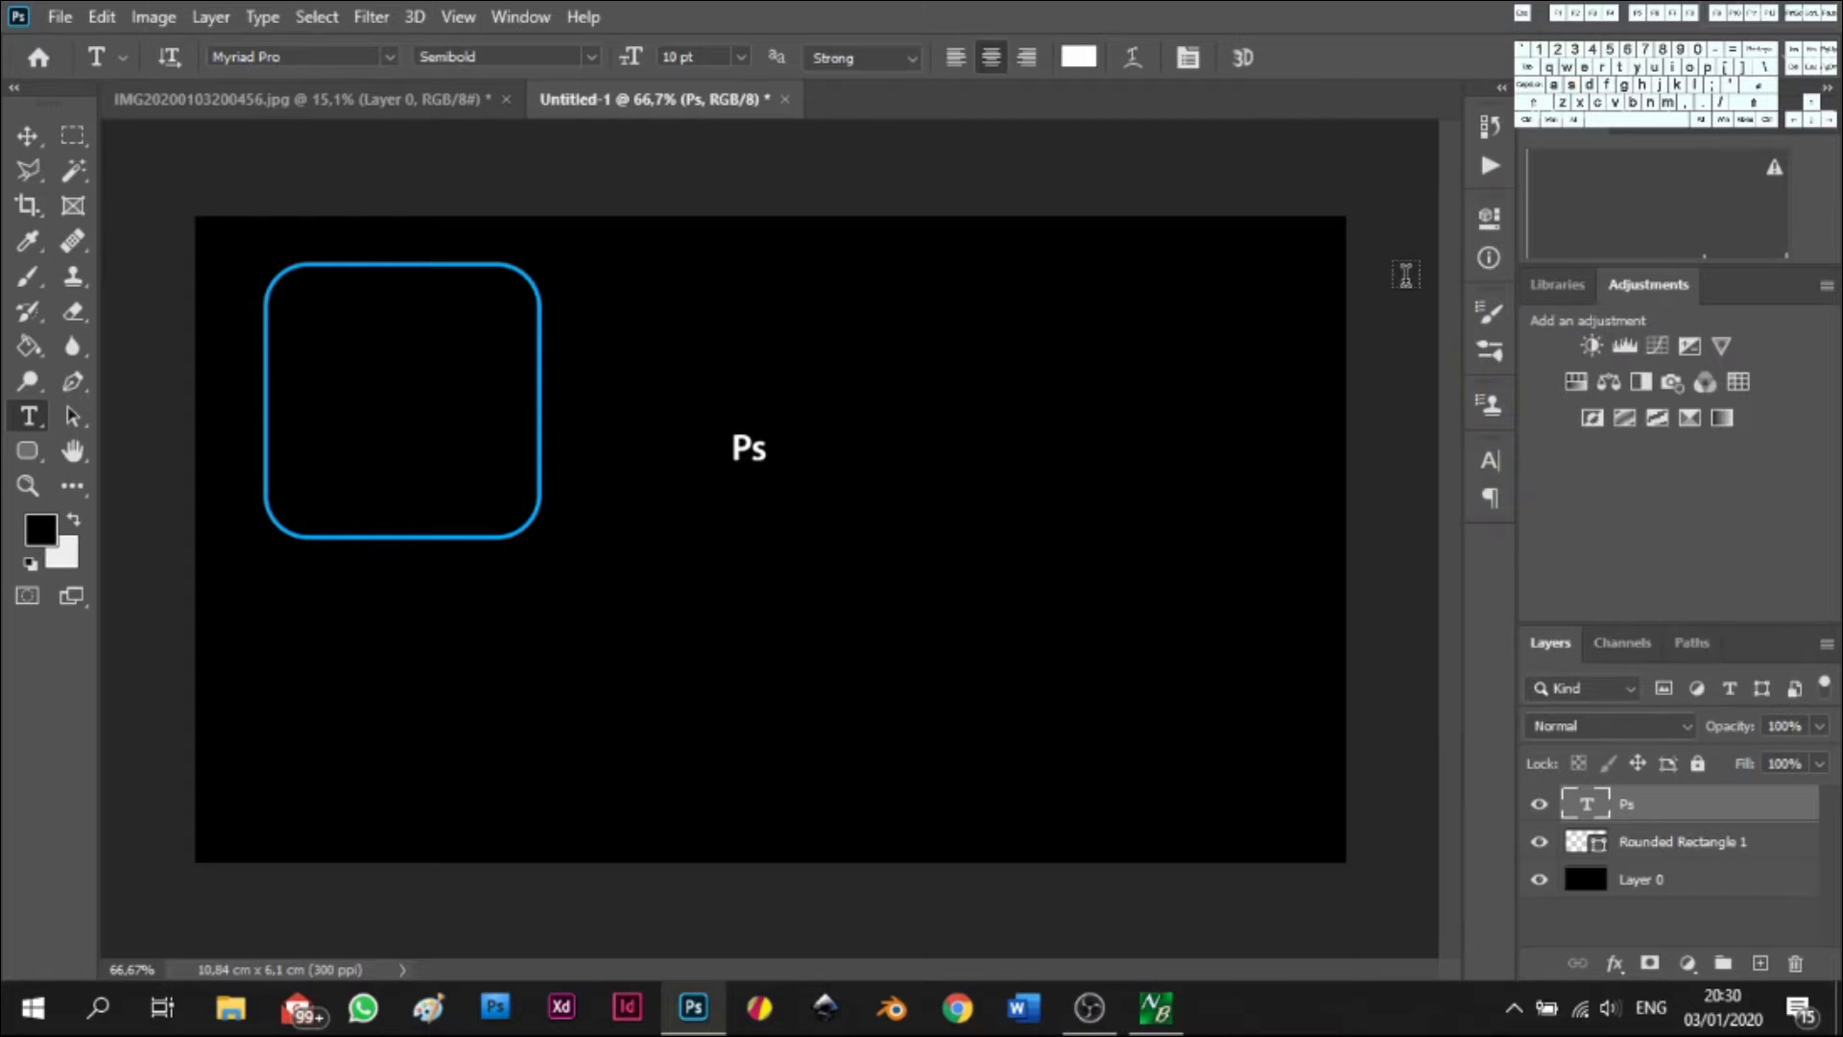
pyautogui.rightClick(1672, 808)
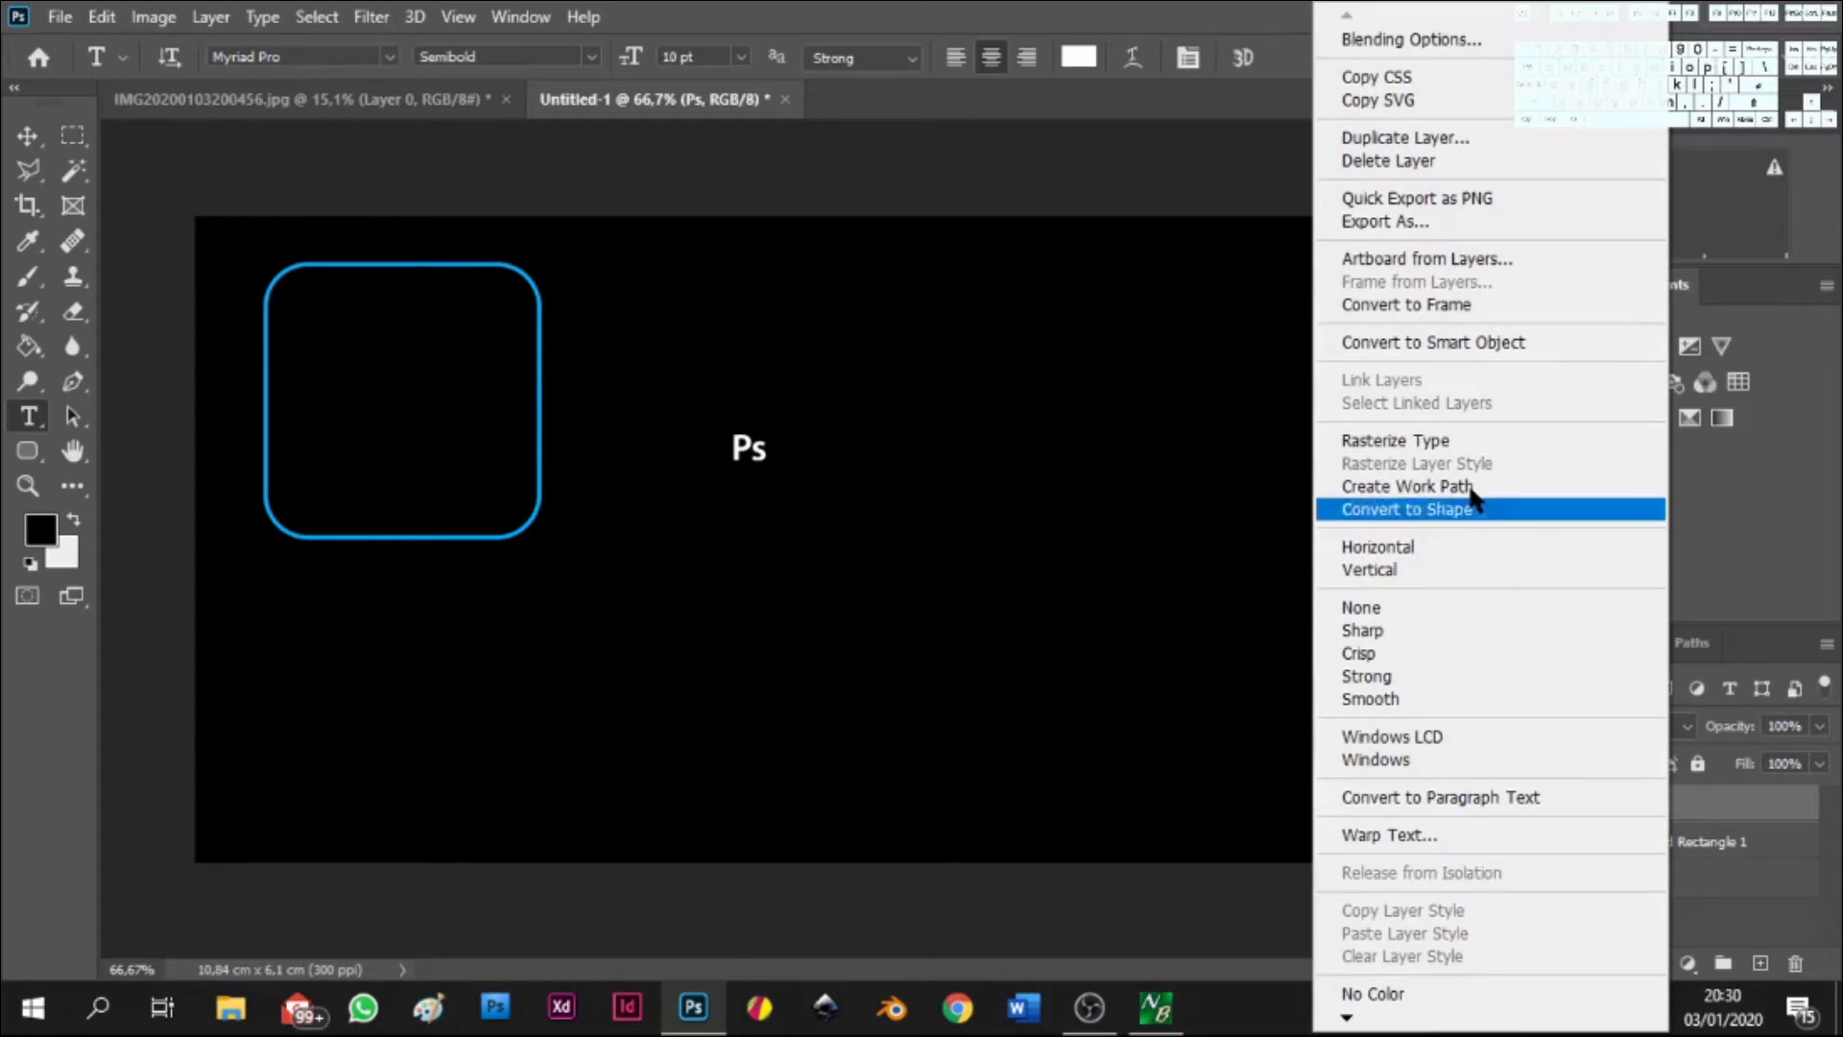
pyautogui.click(1756, 868)
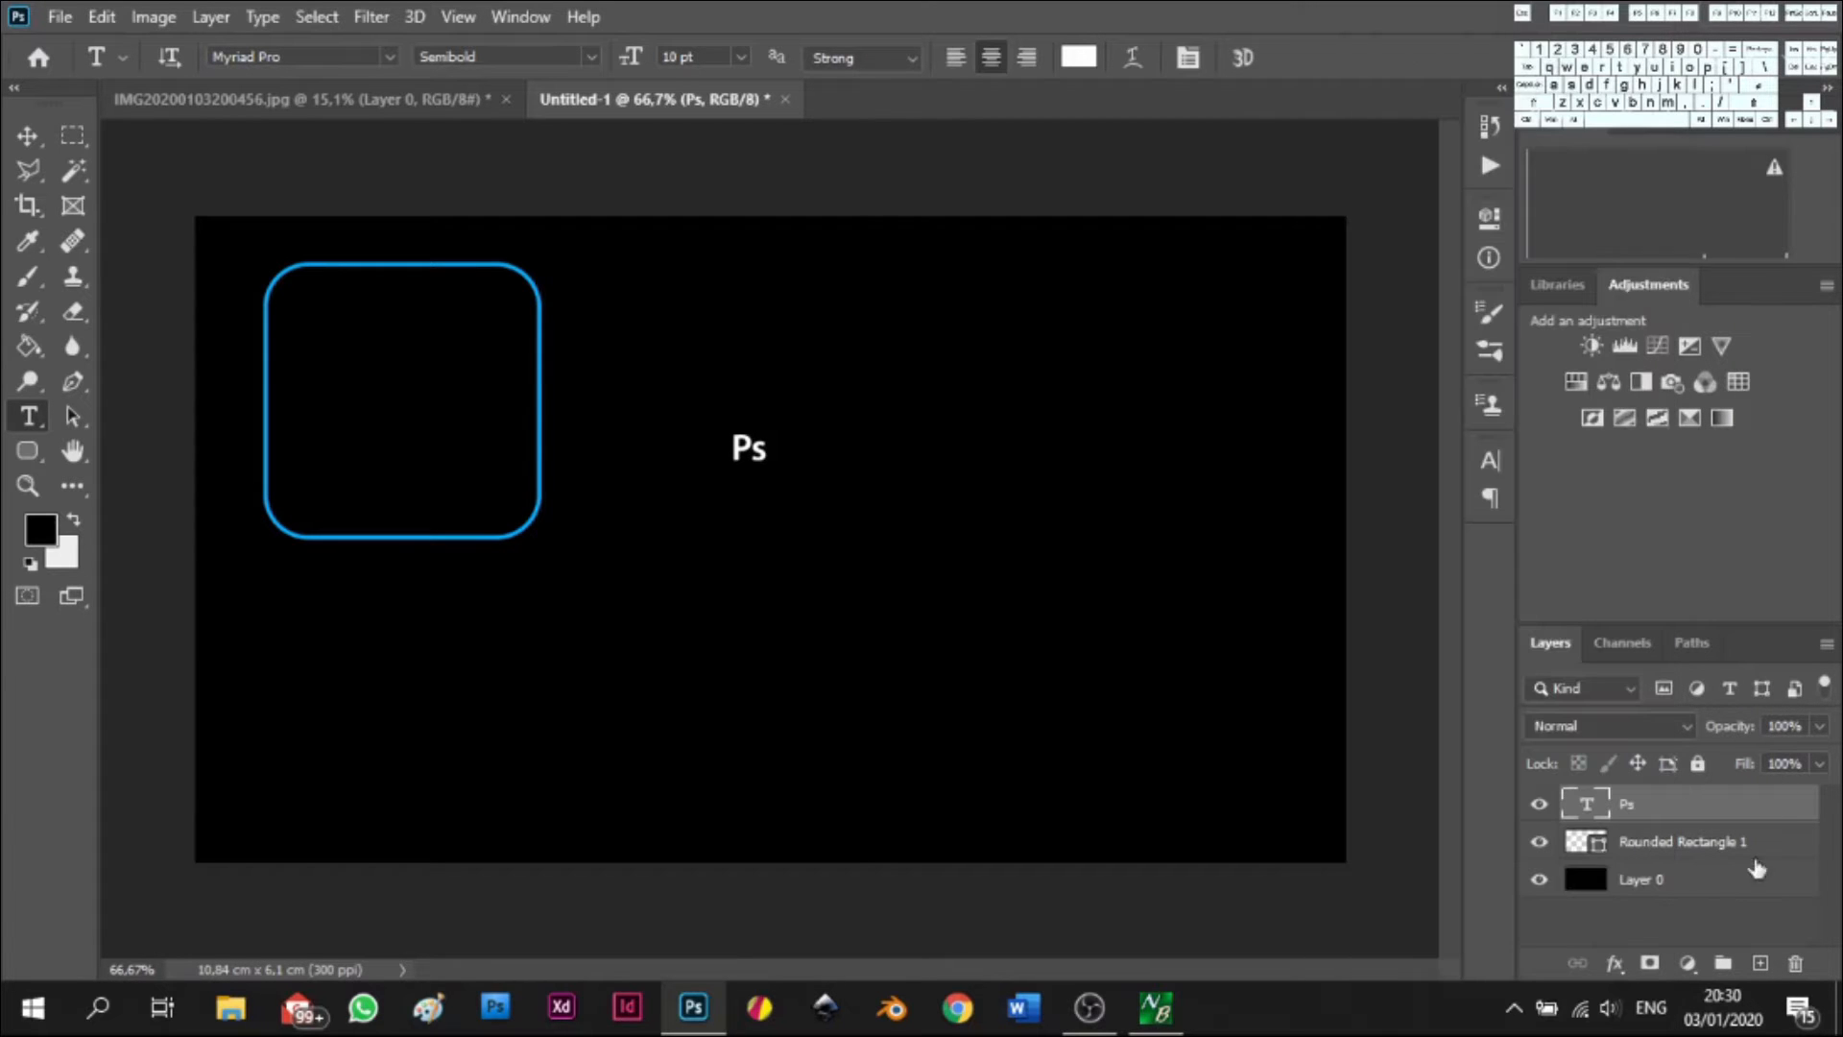
pyautogui.hotkey('ctrl', 'j')
pyautogui.rightClick(1697, 816)
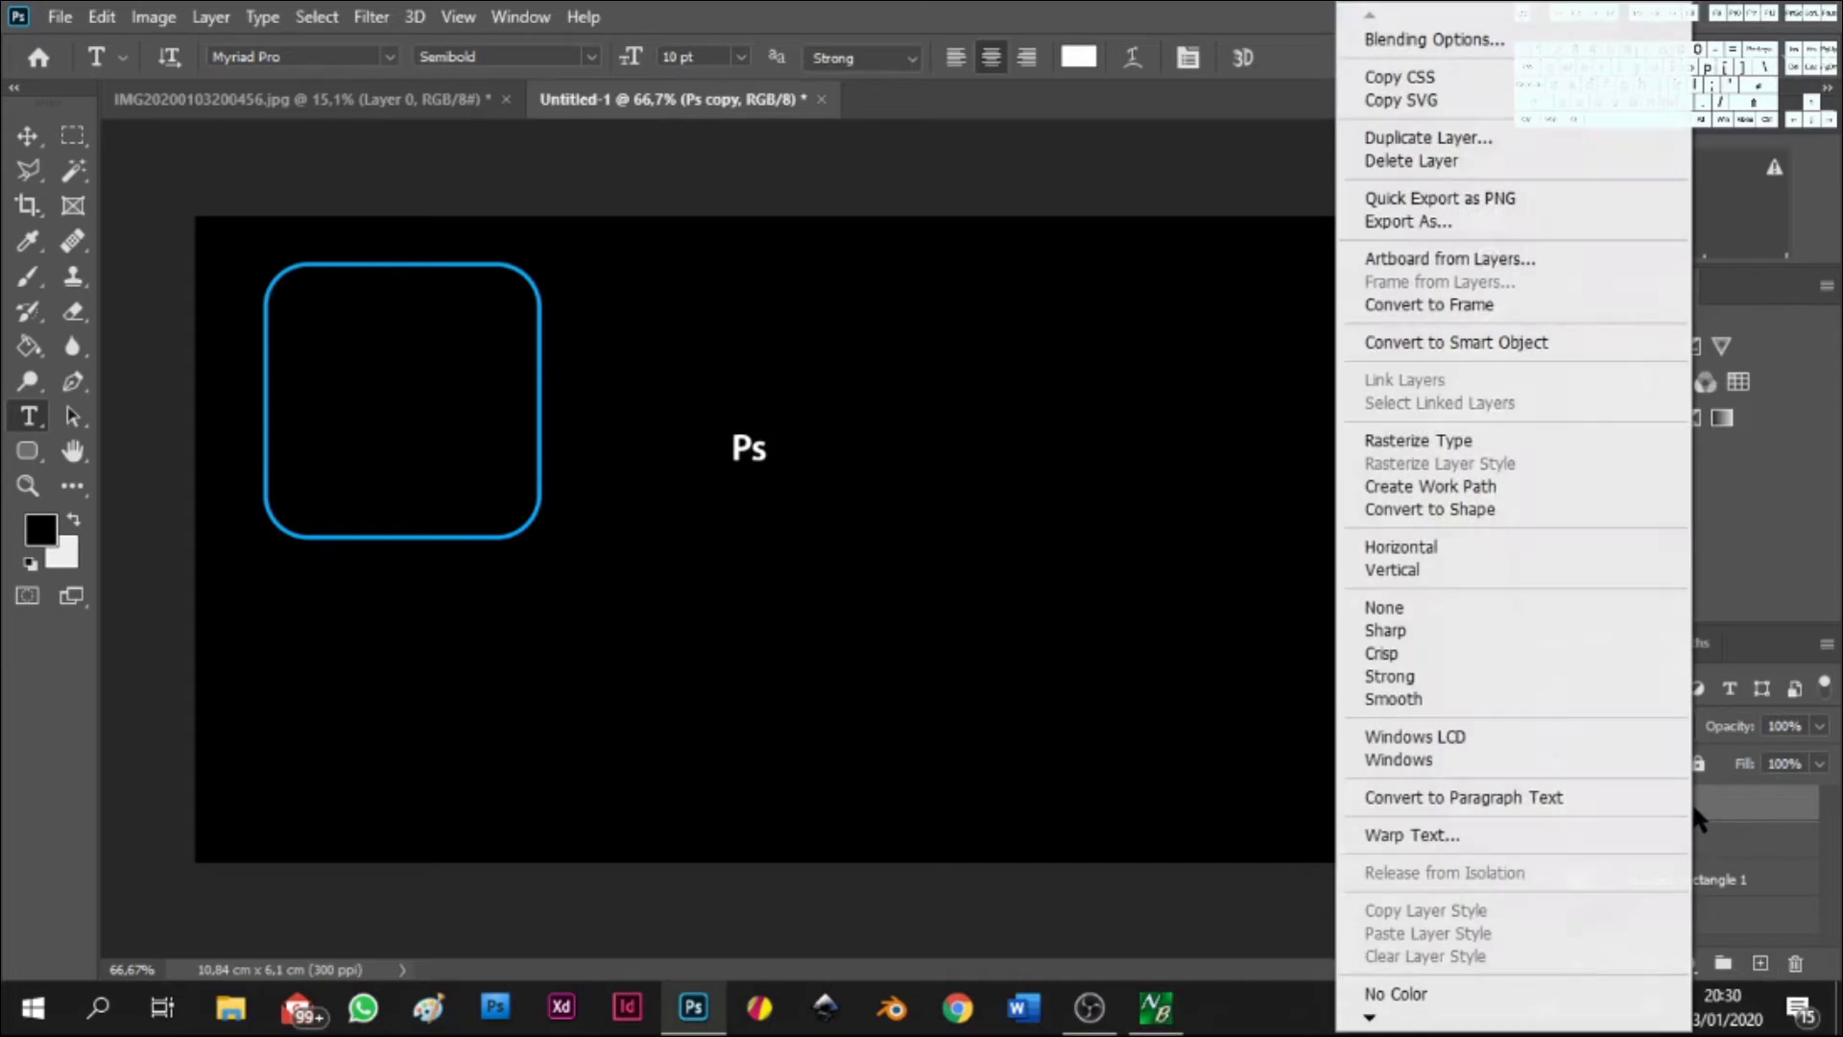
pyautogui.press('Escape')
pyautogui.click(1795, 962)
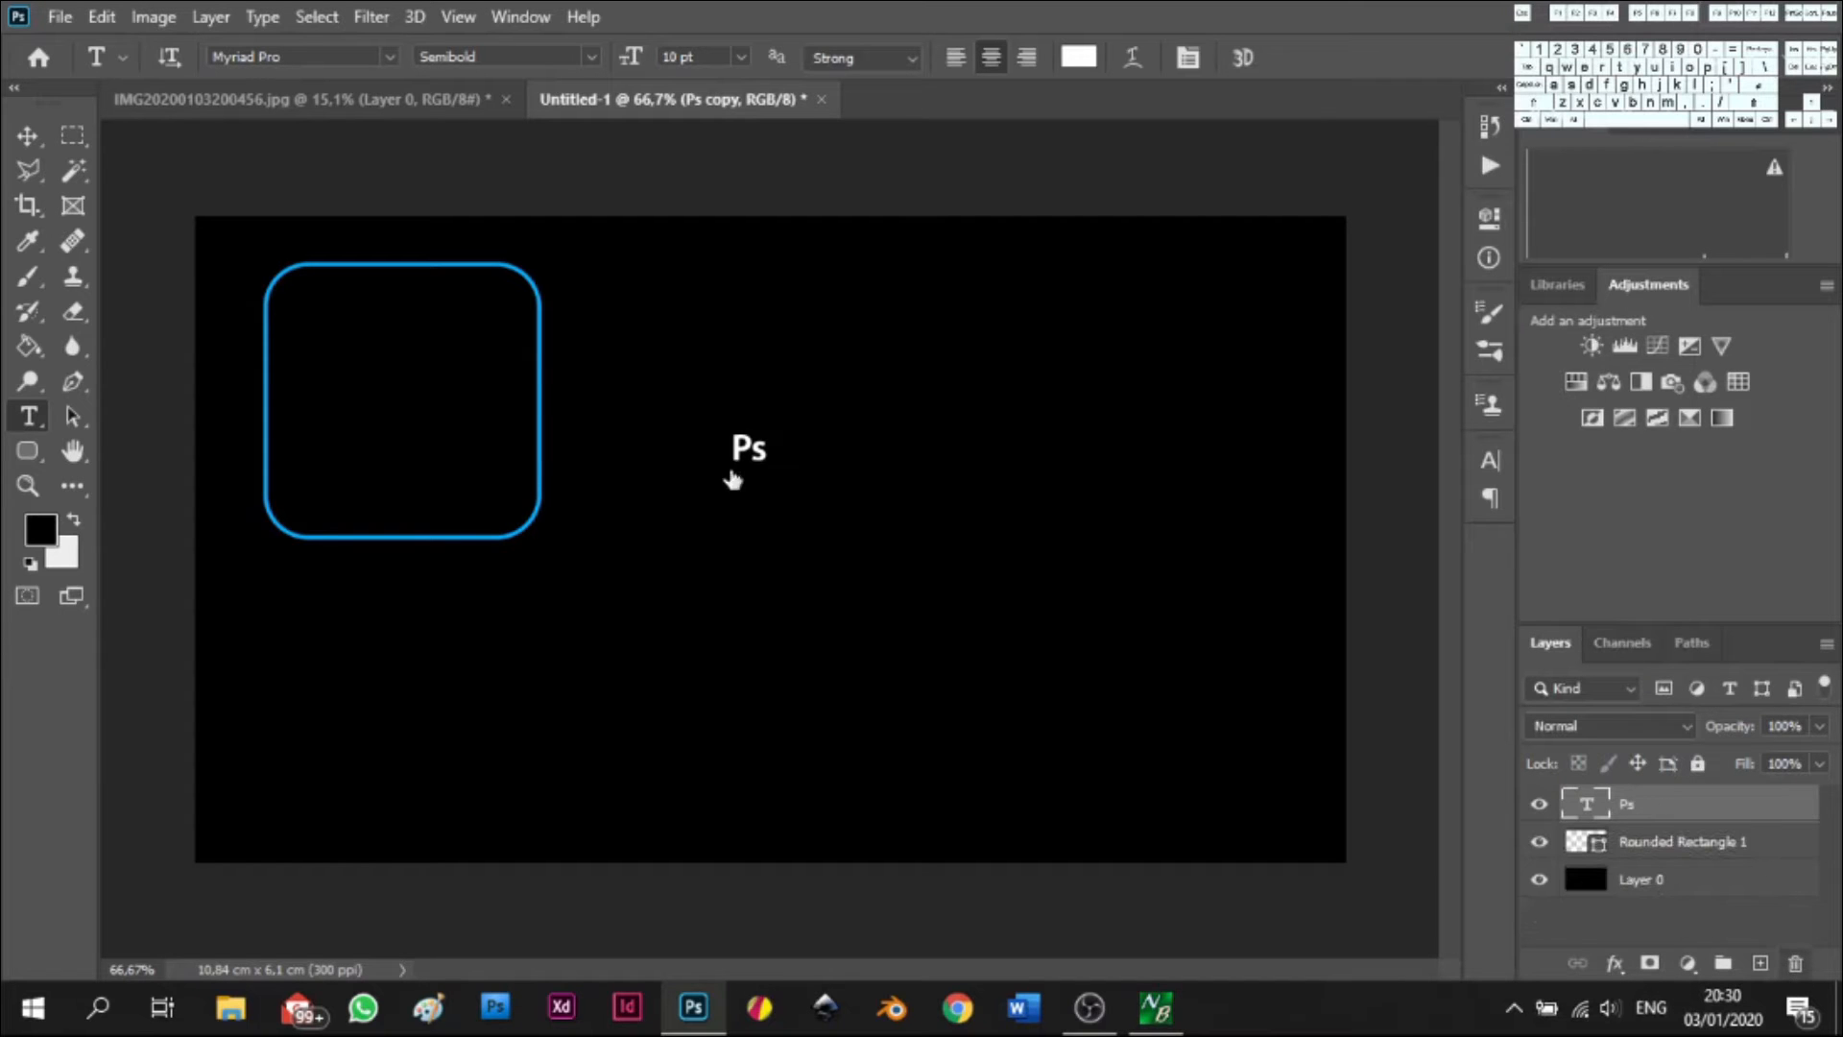
# - Move the Ps text into the rounded square and enlarge it to fill most of the frame
pyautogui.click(27, 135)
pyautogui.moveTo(753, 462); pyautogui.dragTo(521, 526)
pyautogui.hotkey('ctrl', 't')
pyautogui.click(1334, 57)
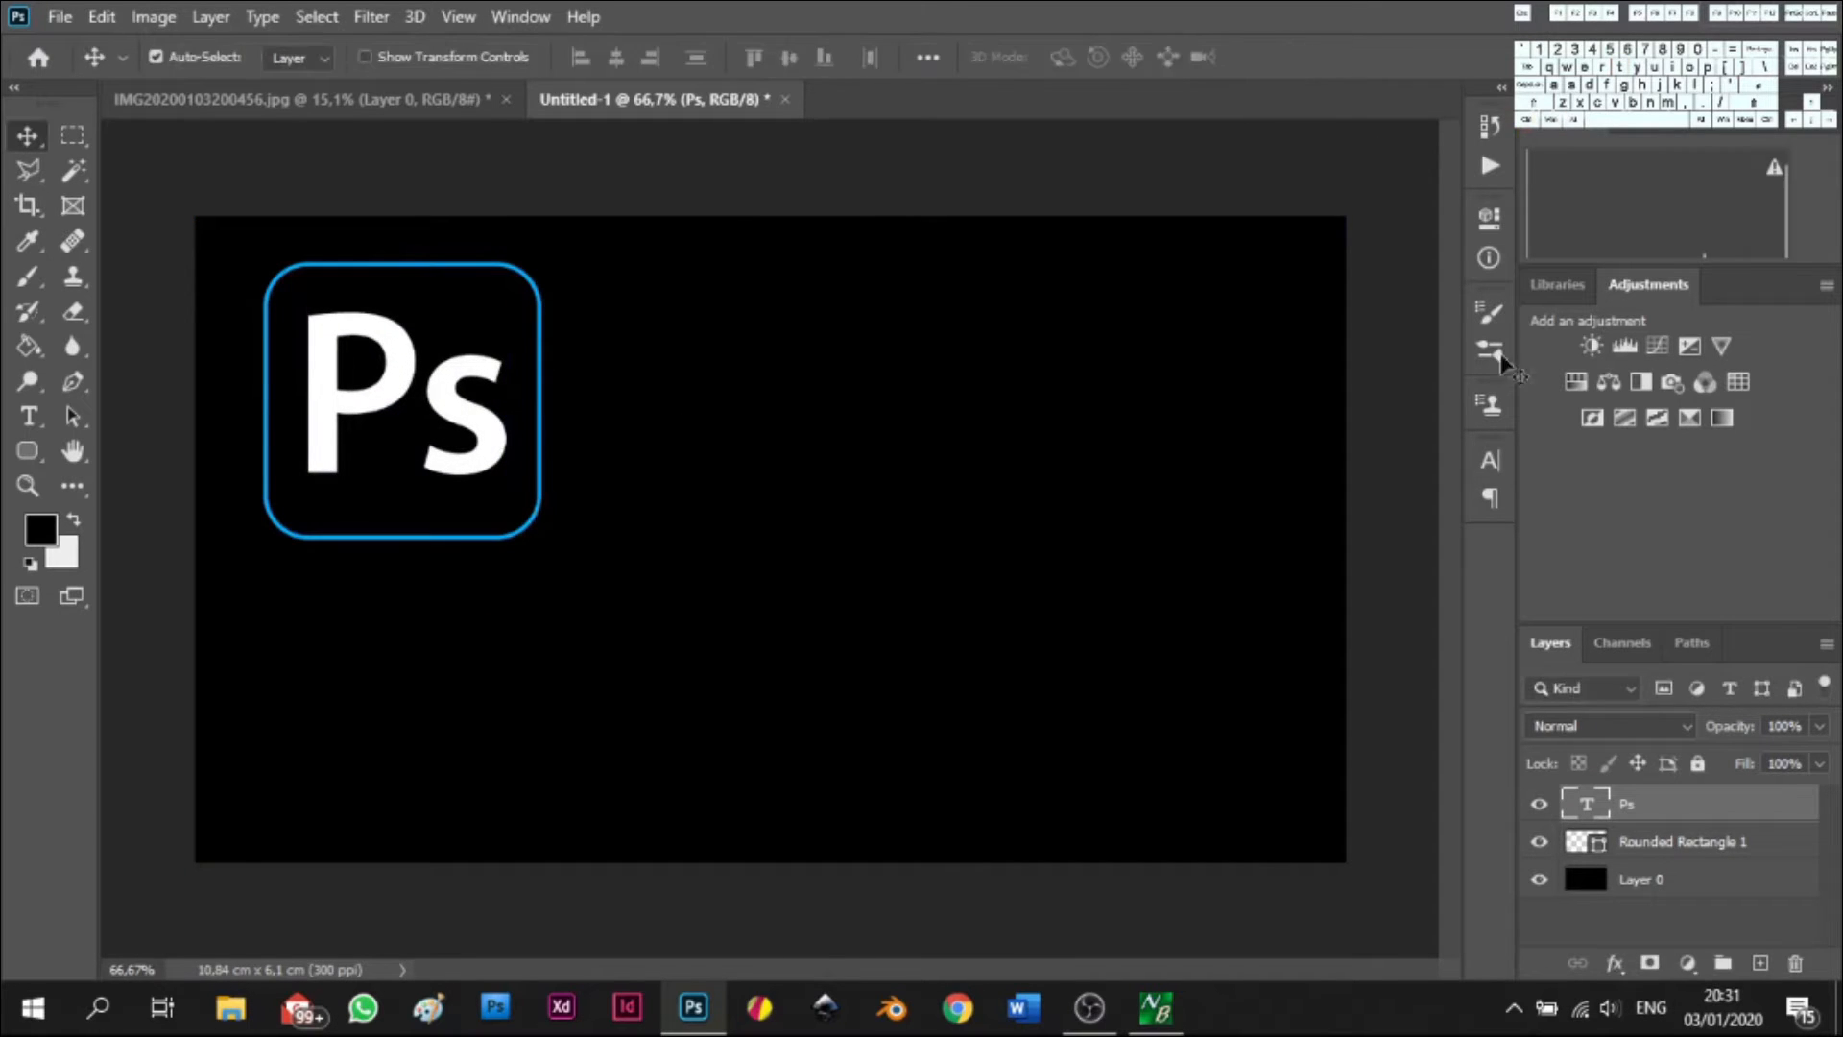
# - Duplicate the Ps text layer and rasterize the original layer beneath the copy
pyautogui.hotkey('ctrl', 'j')
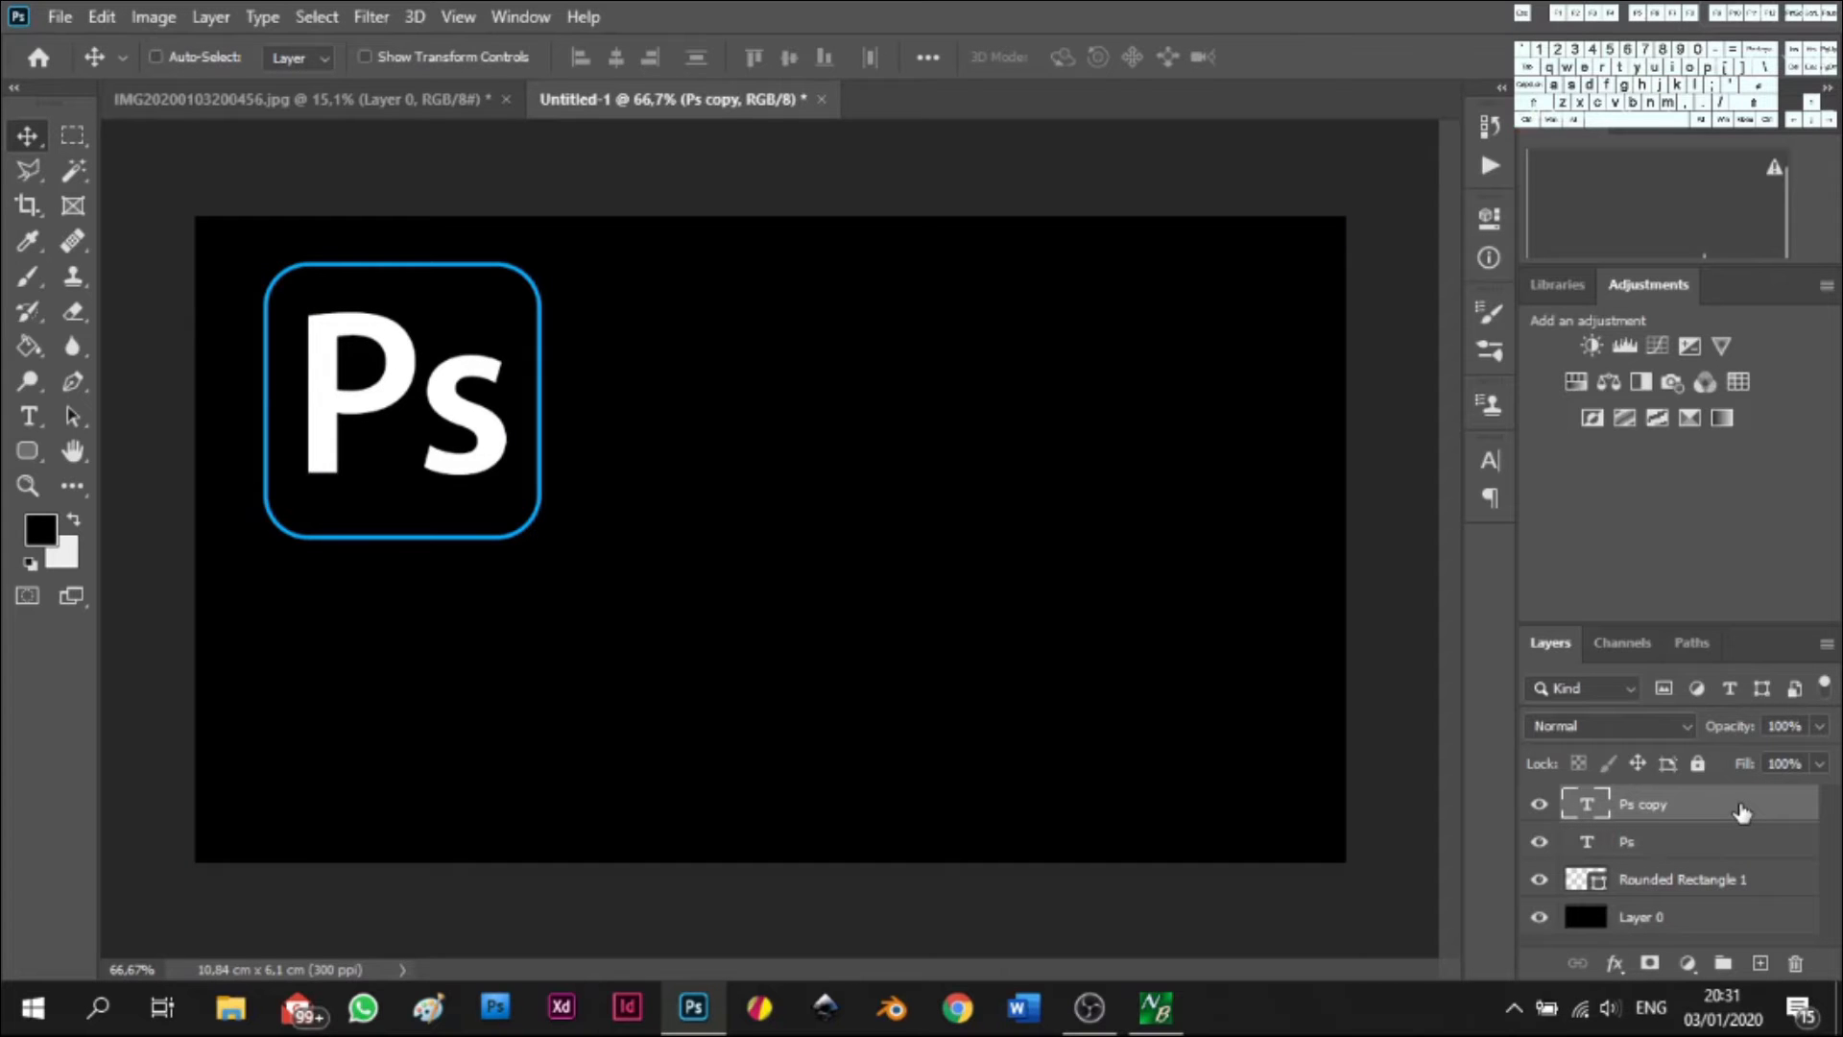
pyautogui.rightClick(1714, 834)
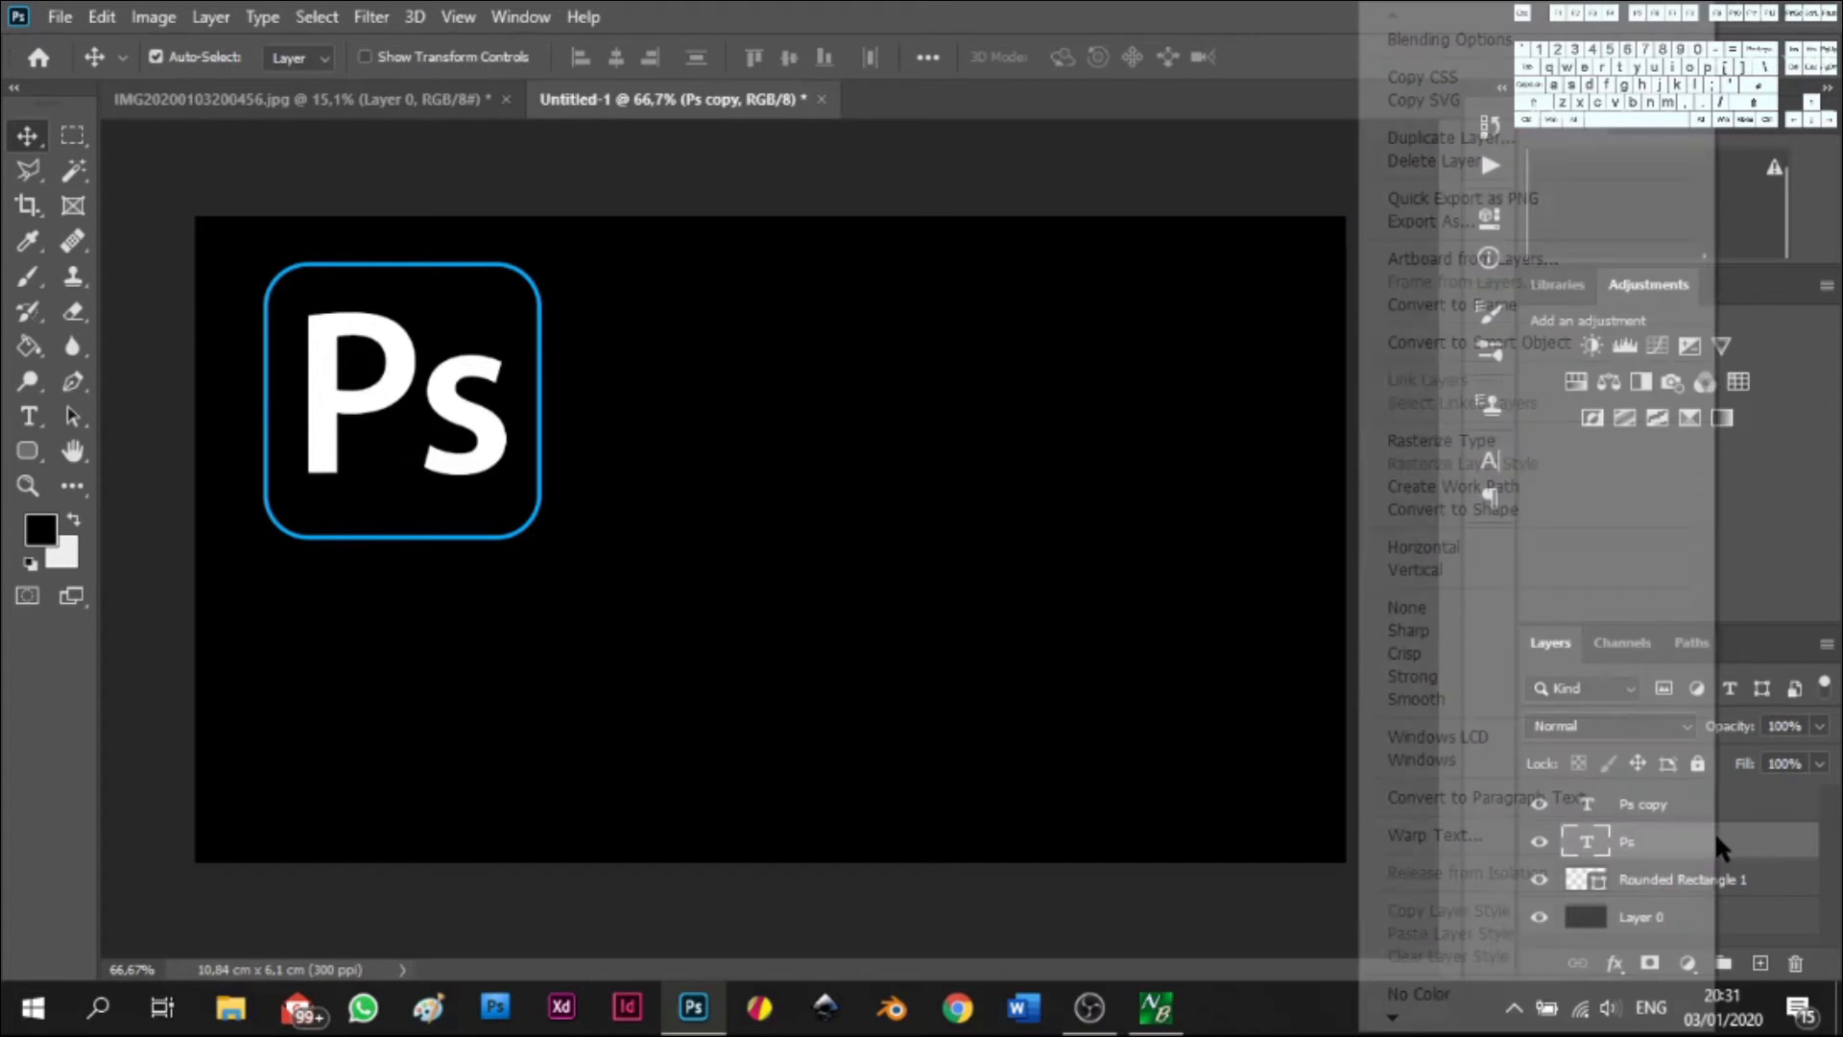
pyautogui.press('Escape')
pyautogui.rightClick(1715, 837)
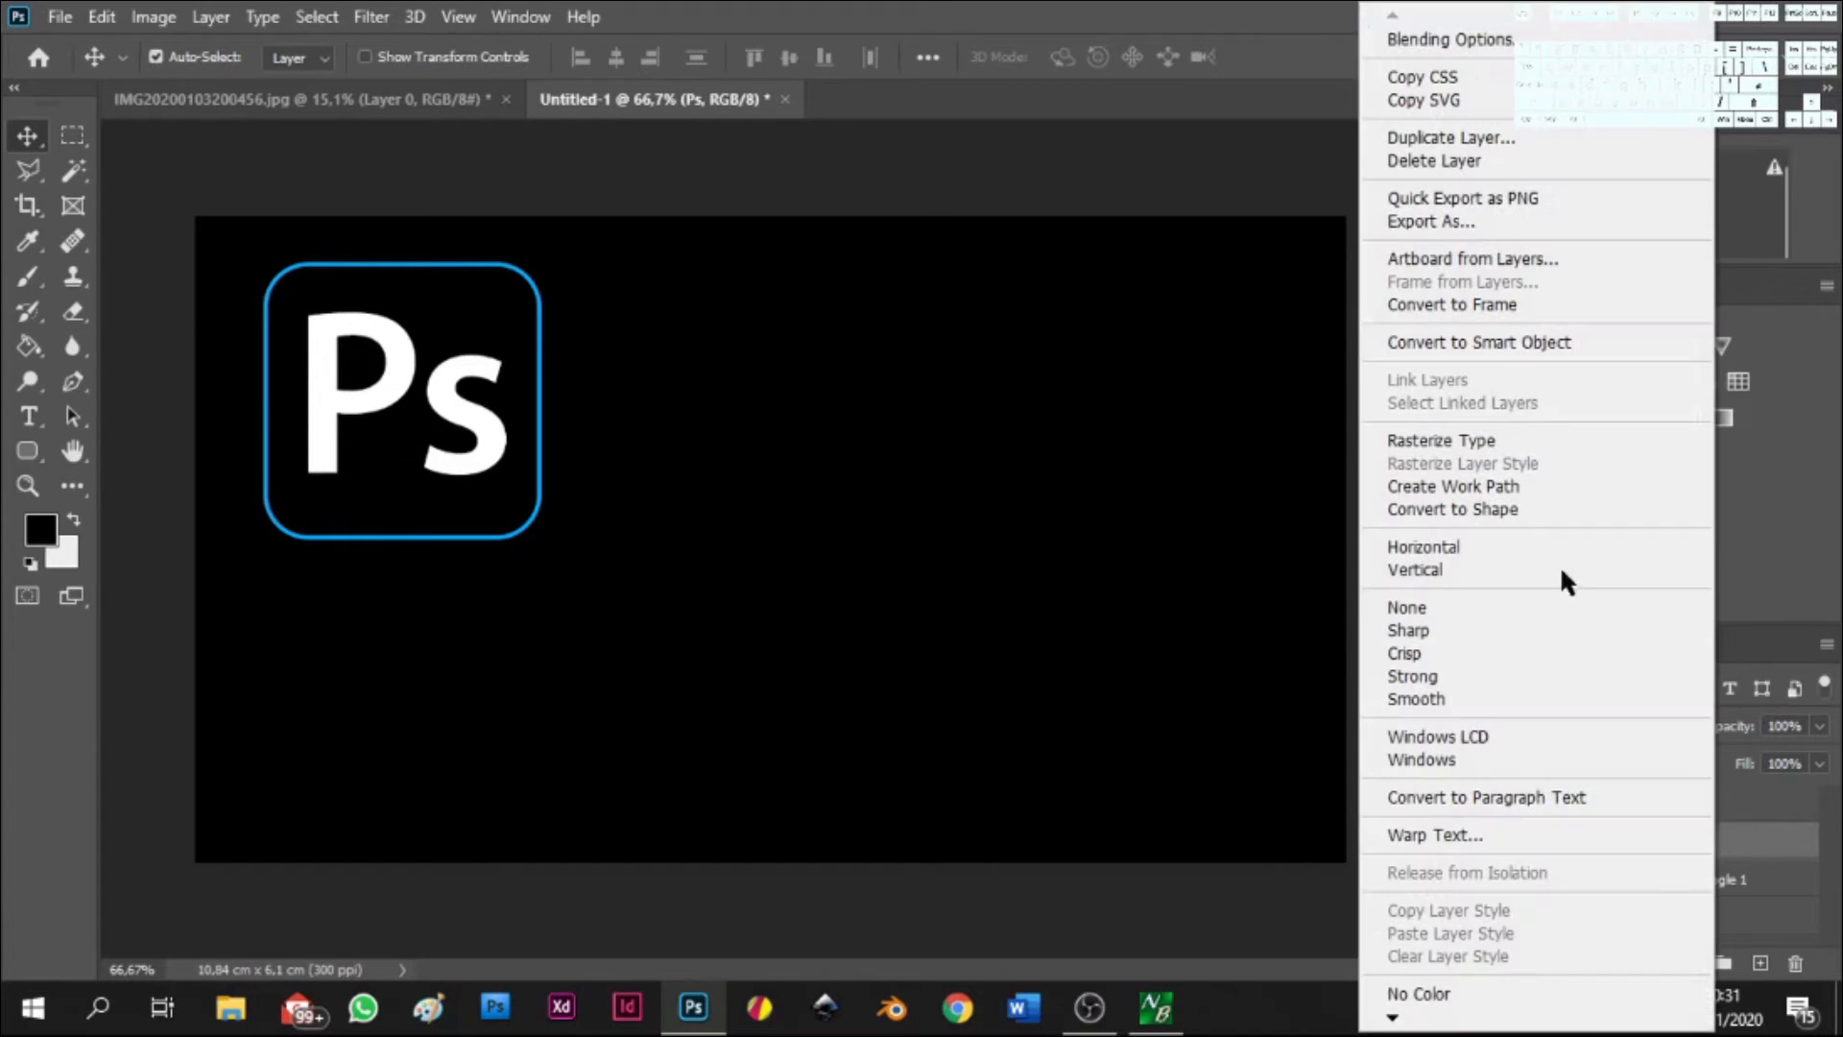
pyautogui.click(1496, 433)
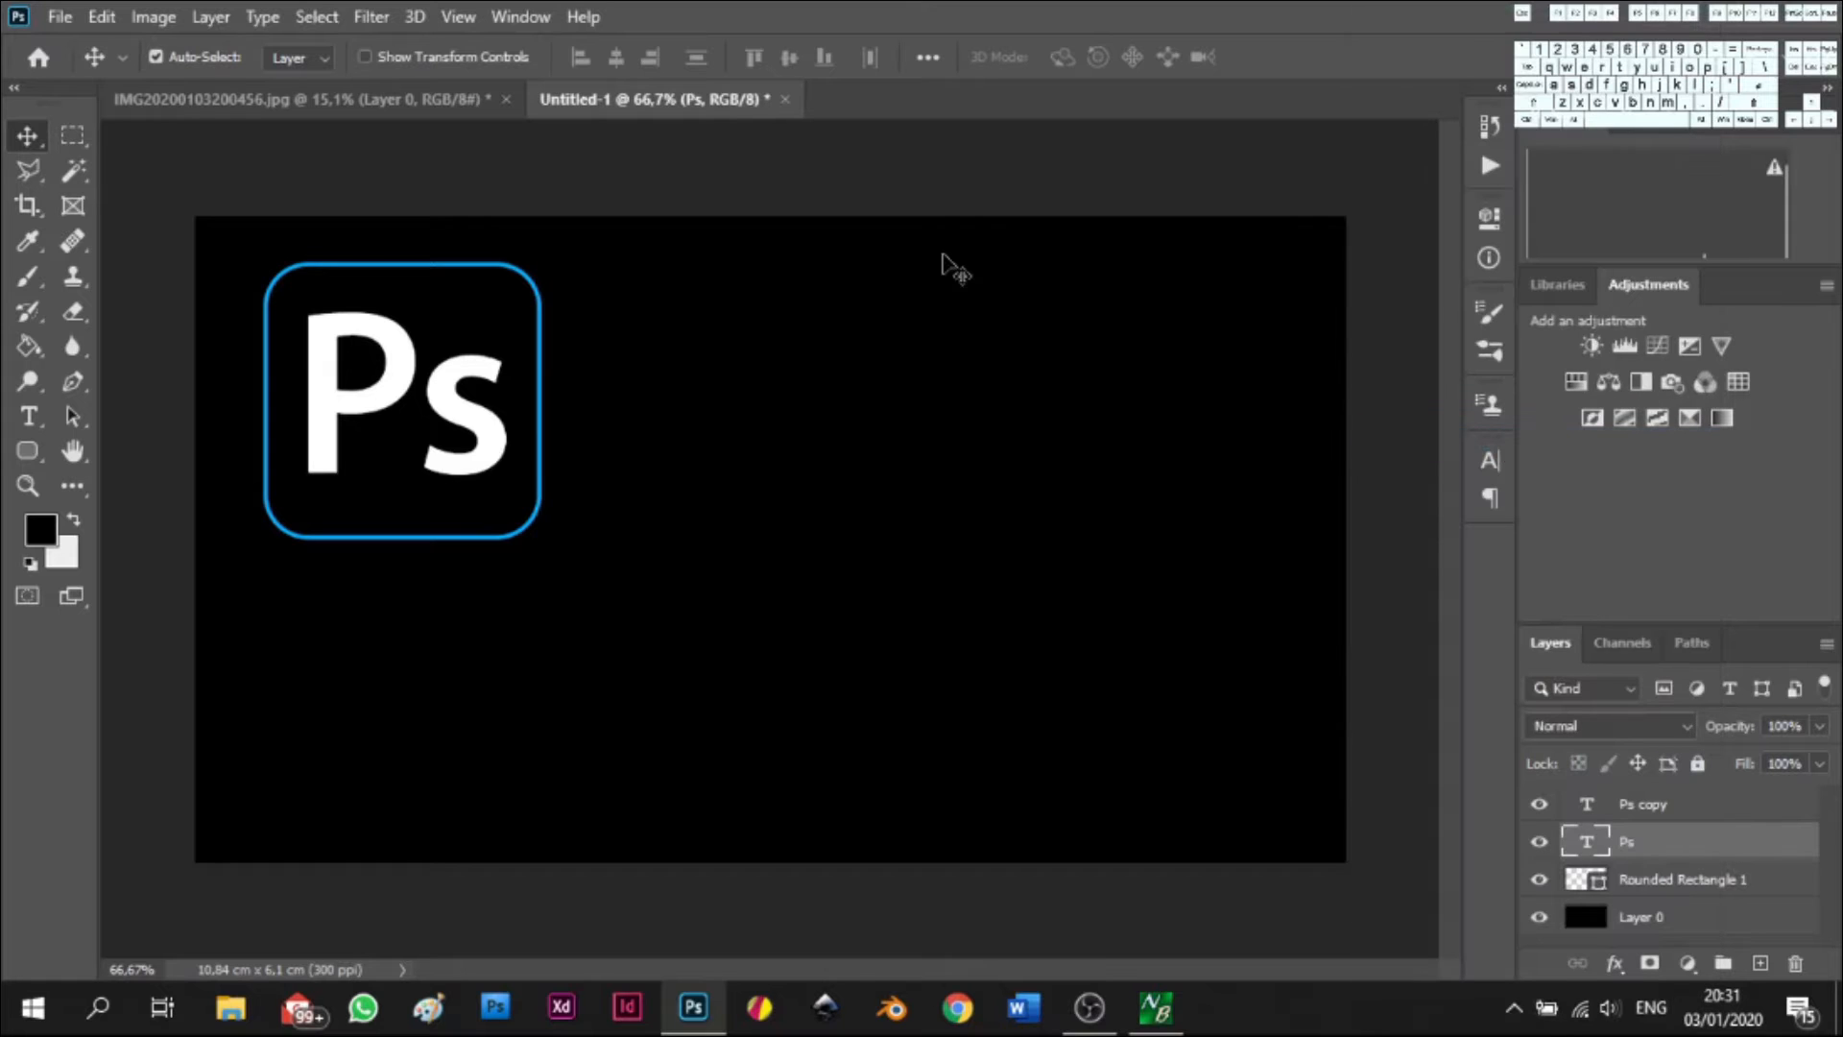
# - Apply a Gaussian Blur with a radius of 7,8 pixels to the rasterized Ps layer
pyautogui.click(371, 17)
pyautogui.moveTo(419, 316)
pyautogui.click(768, 421)
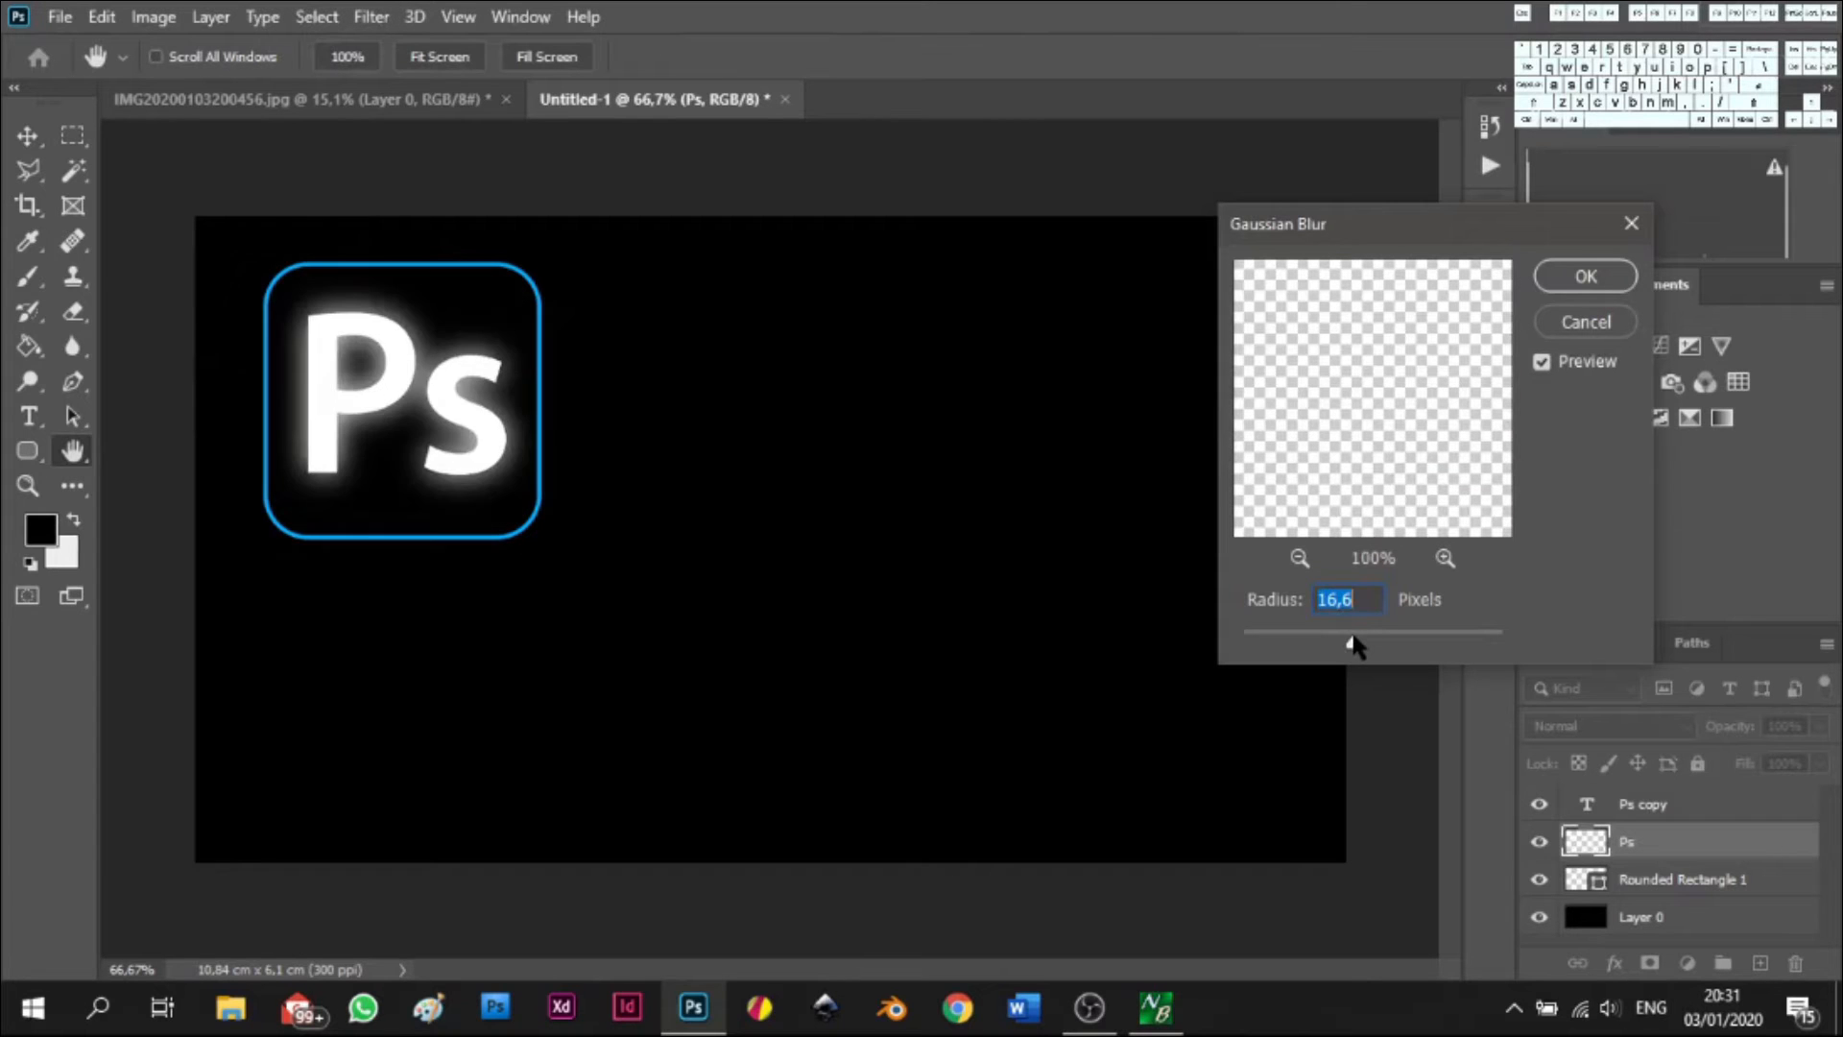
pyautogui.moveTo(1347, 644); pyautogui.dragTo(1344, 646)
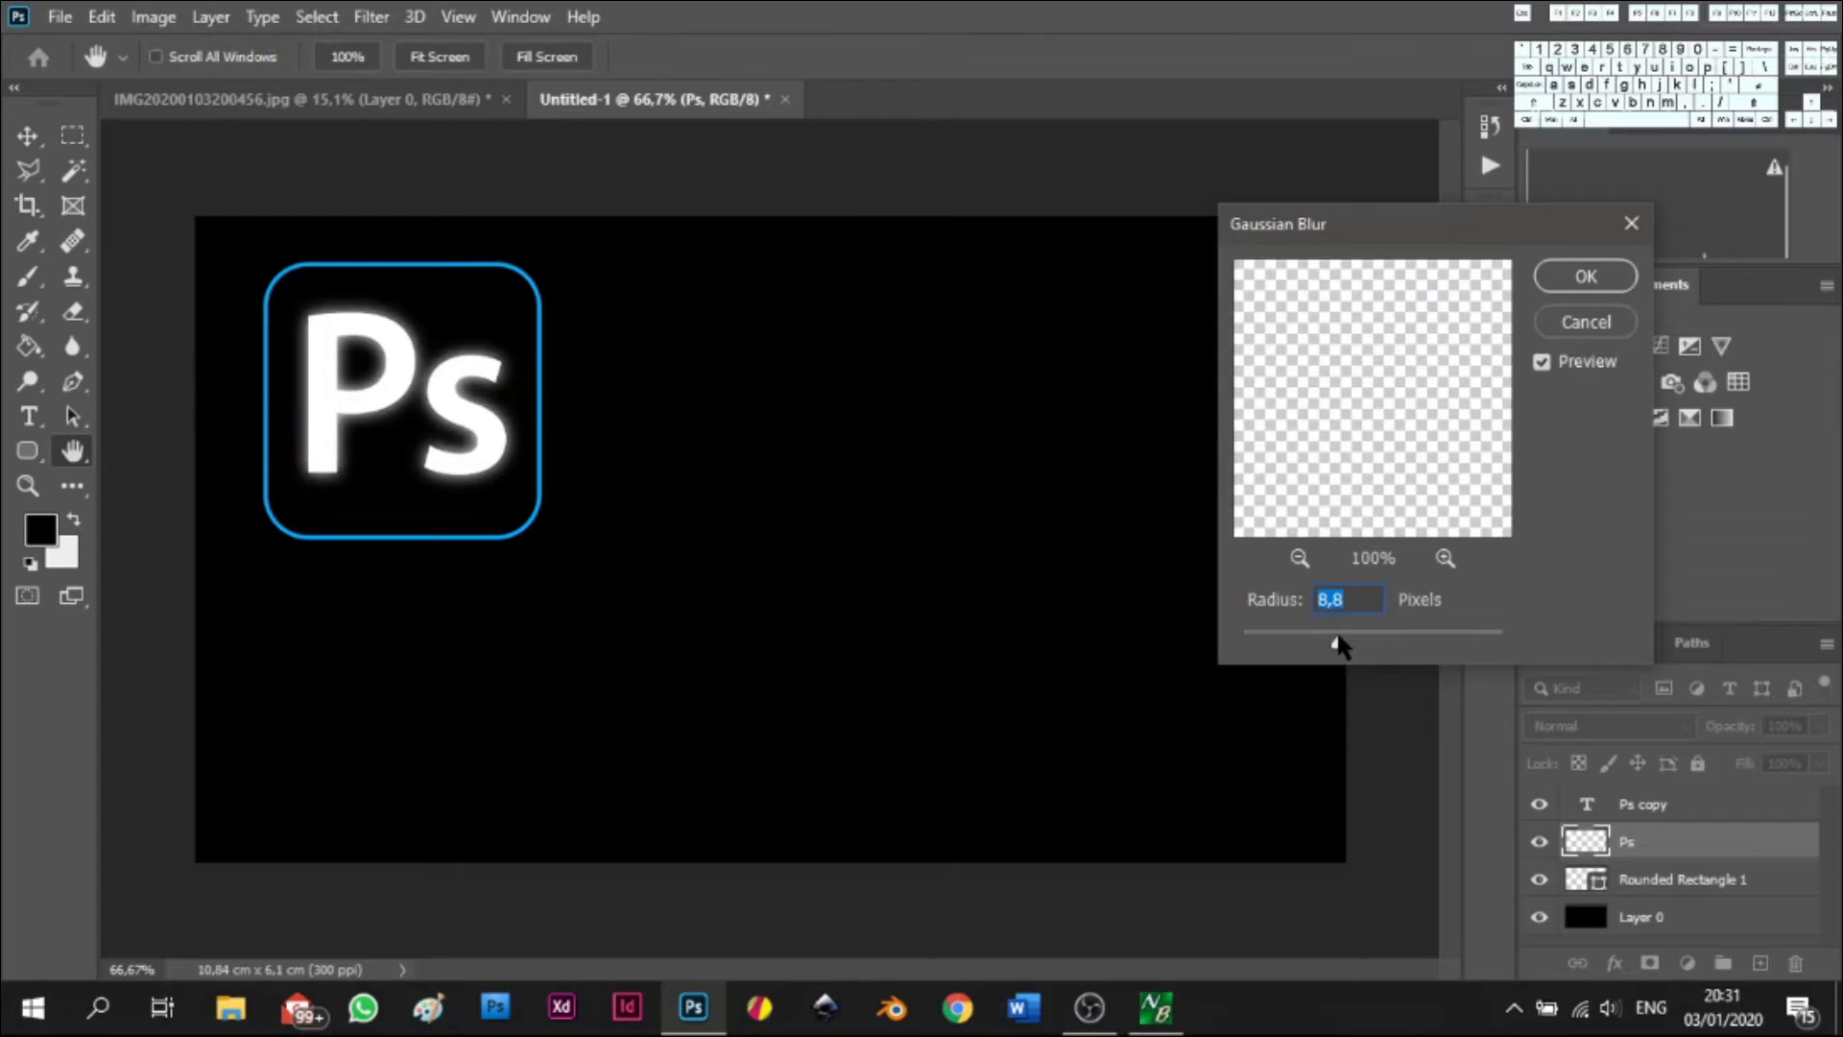
pyautogui.moveTo(1339, 645); pyautogui.dragTo(1332, 647)
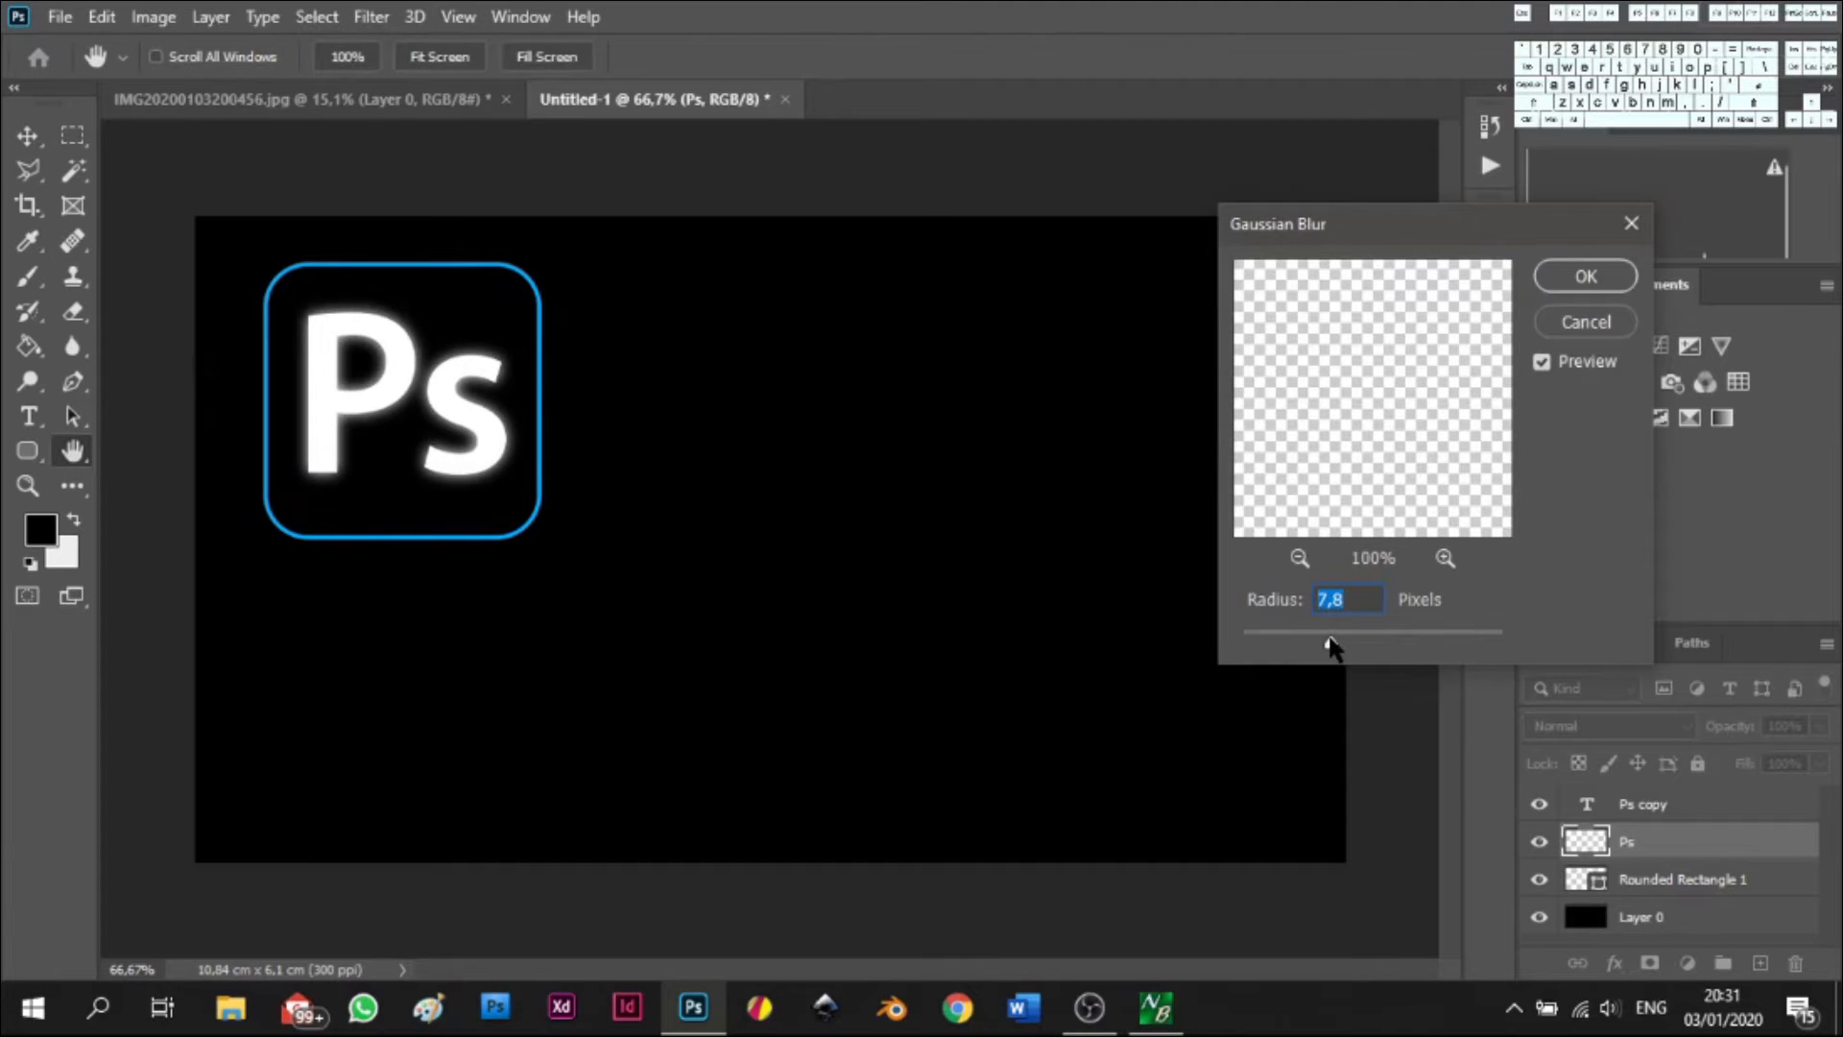
pyautogui.click(1589, 277)
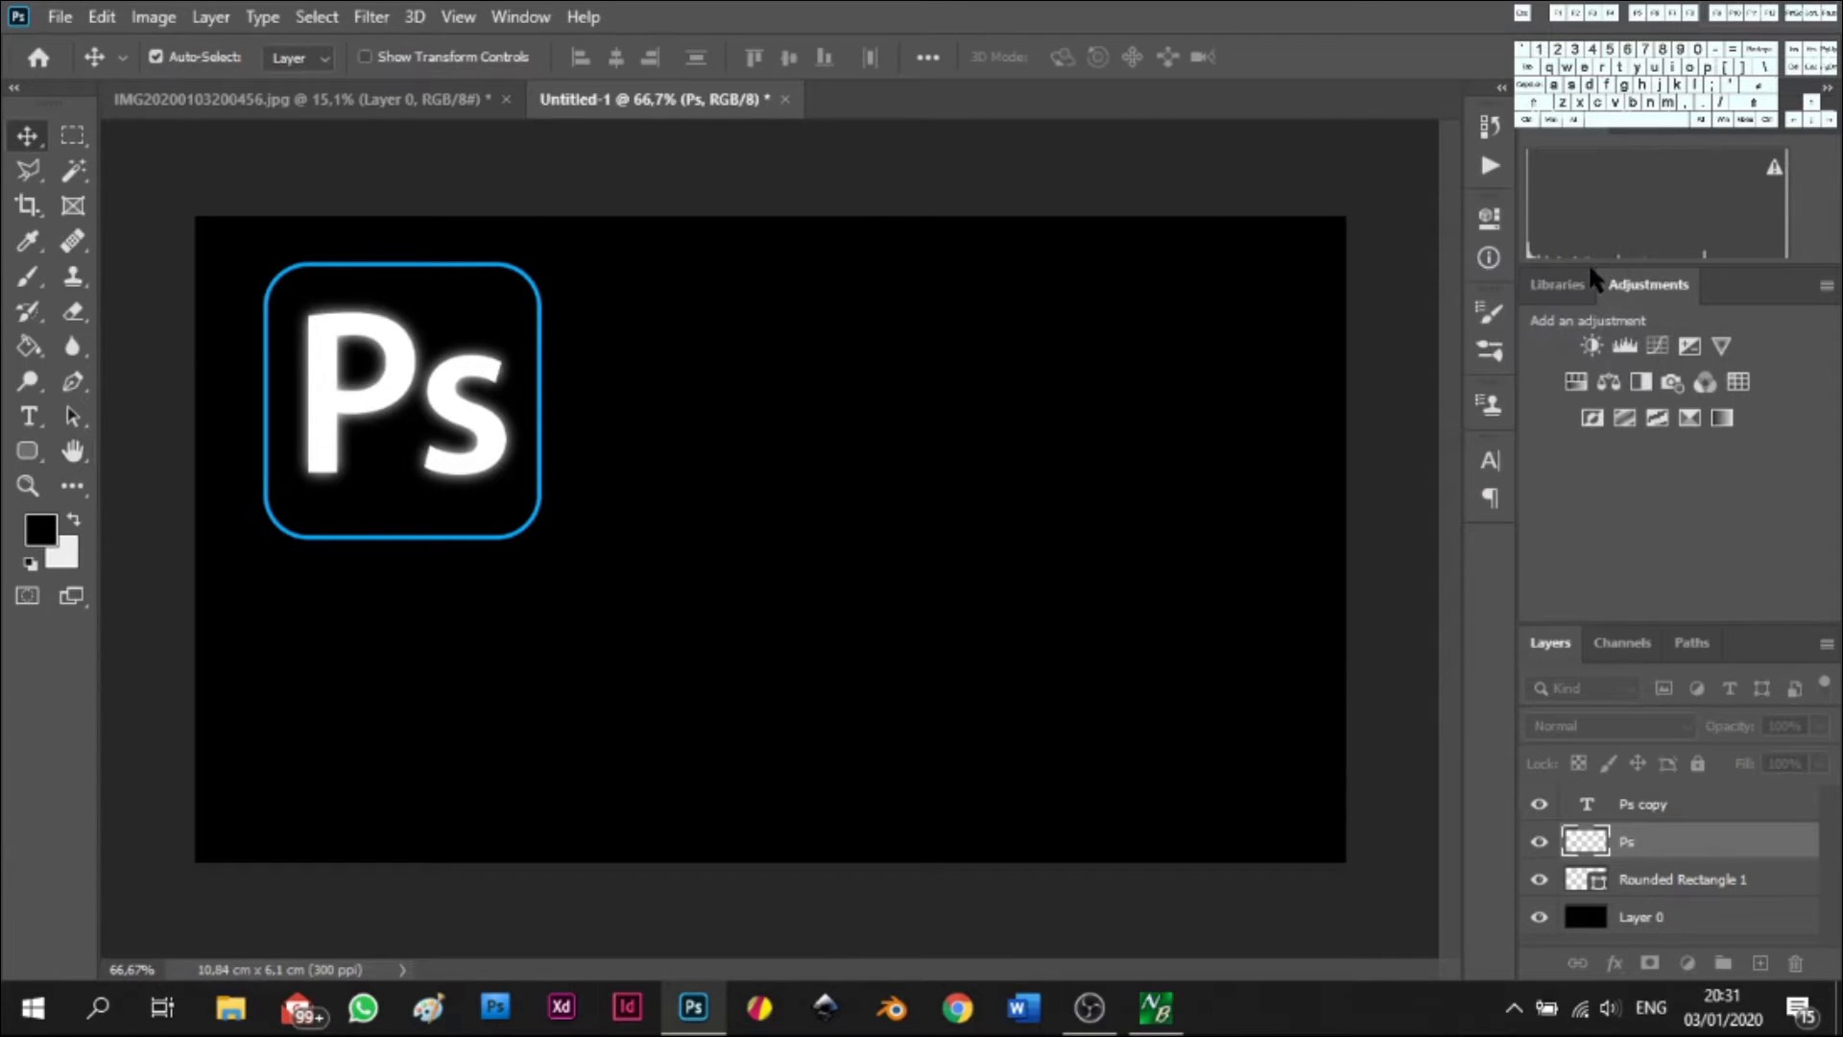
# - Enable an Outer Glow layer style on the blurred Ps layer
pyautogui.rightClick(1651, 847)
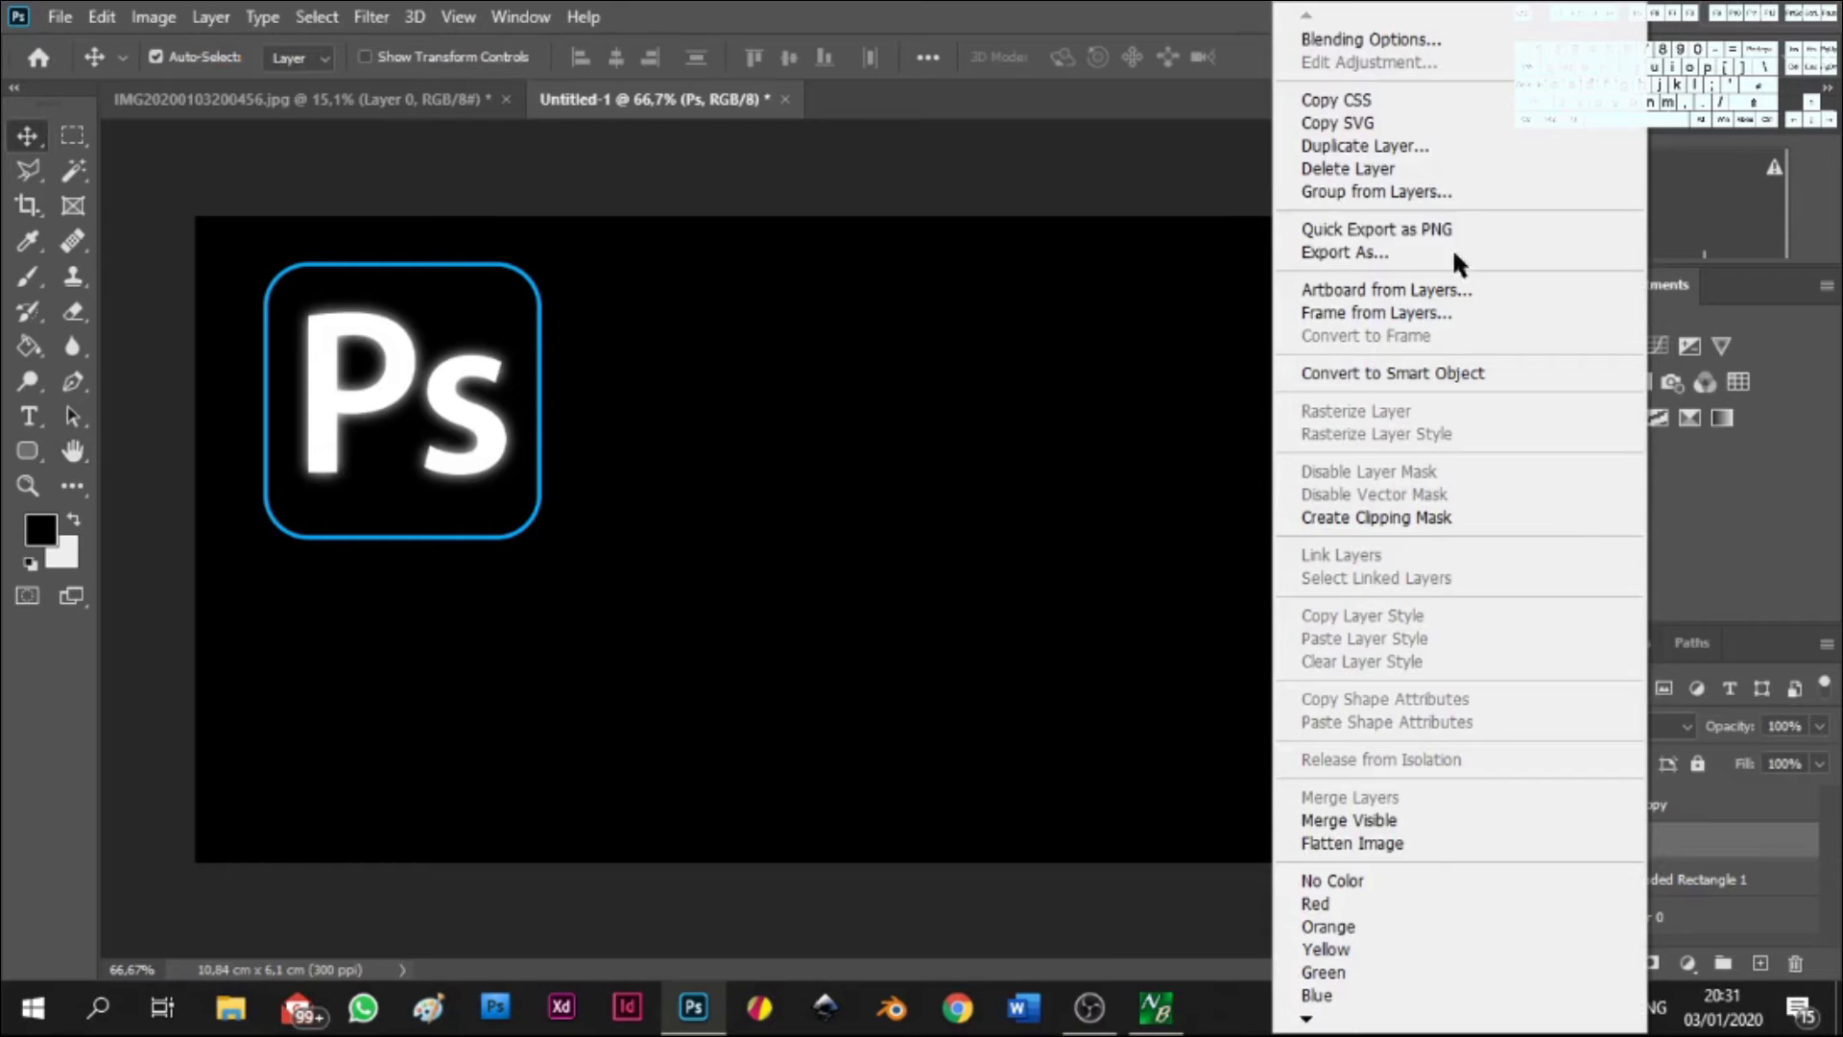
pyautogui.click(1365, 32)
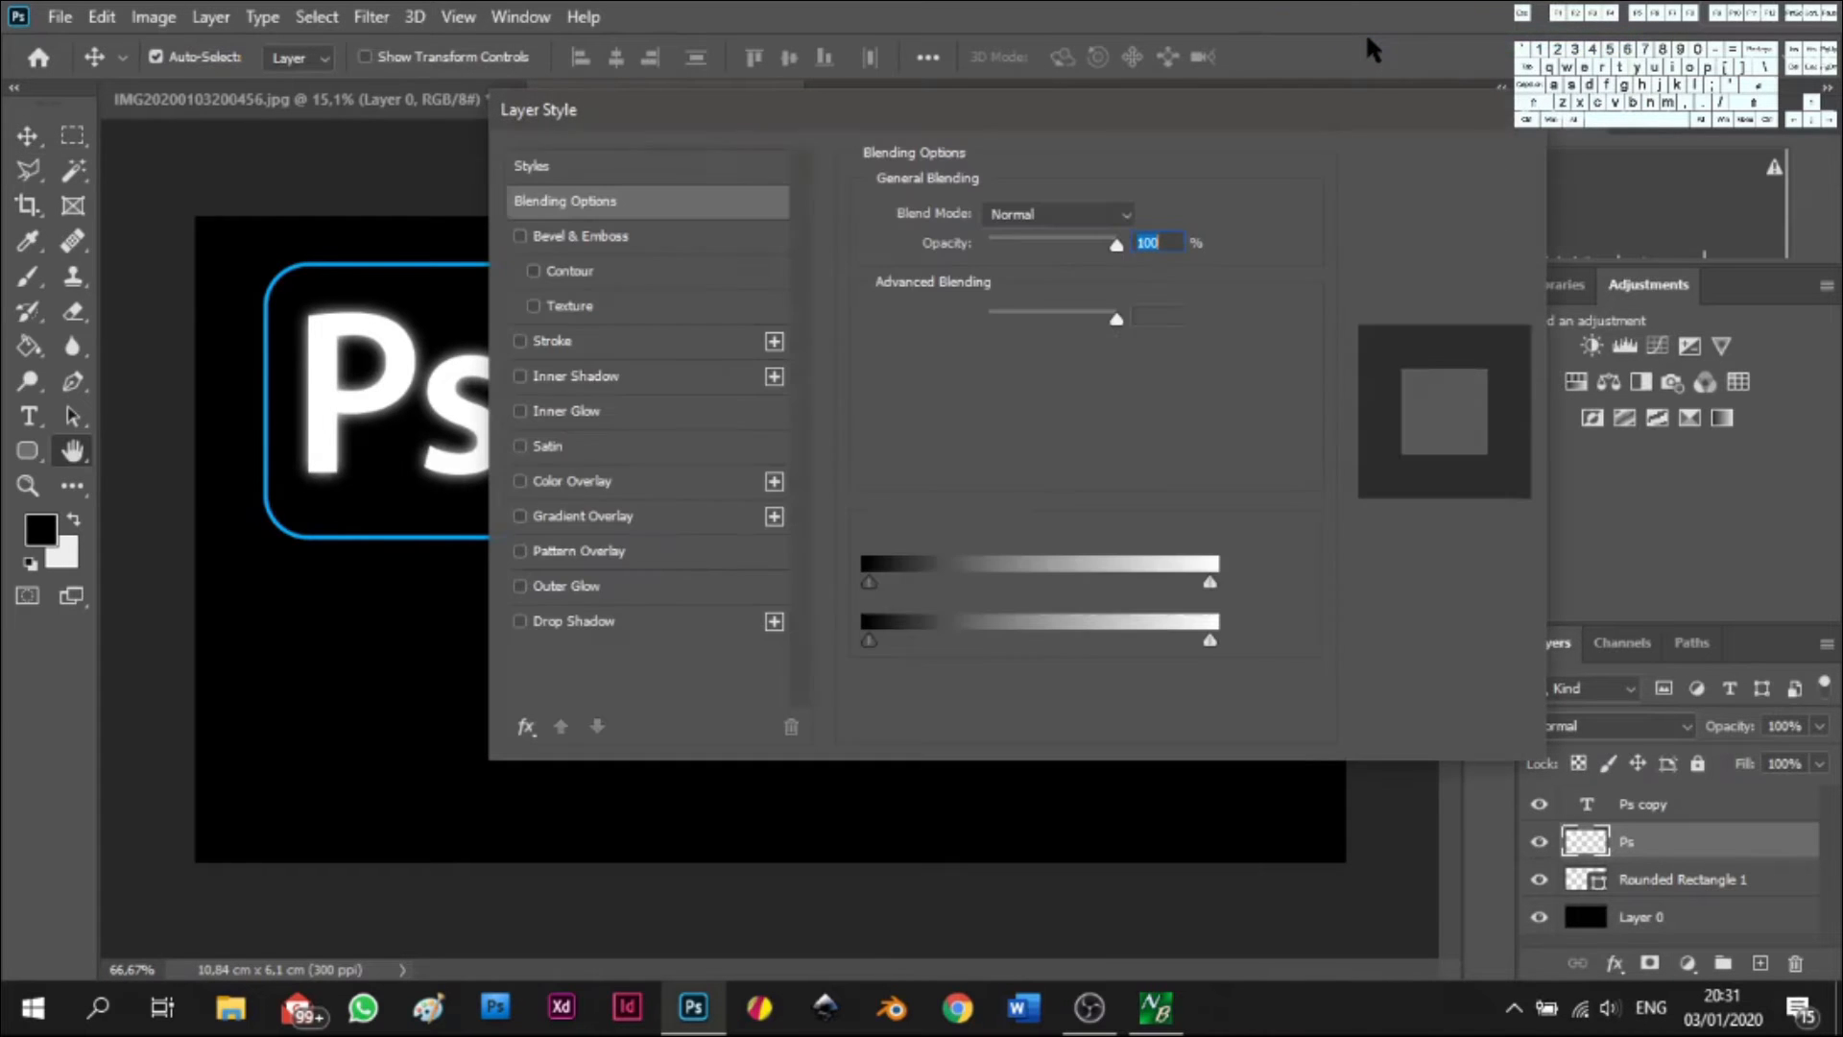
pyautogui.moveTo(923, 111); pyautogui.dragTo(1208, 161)
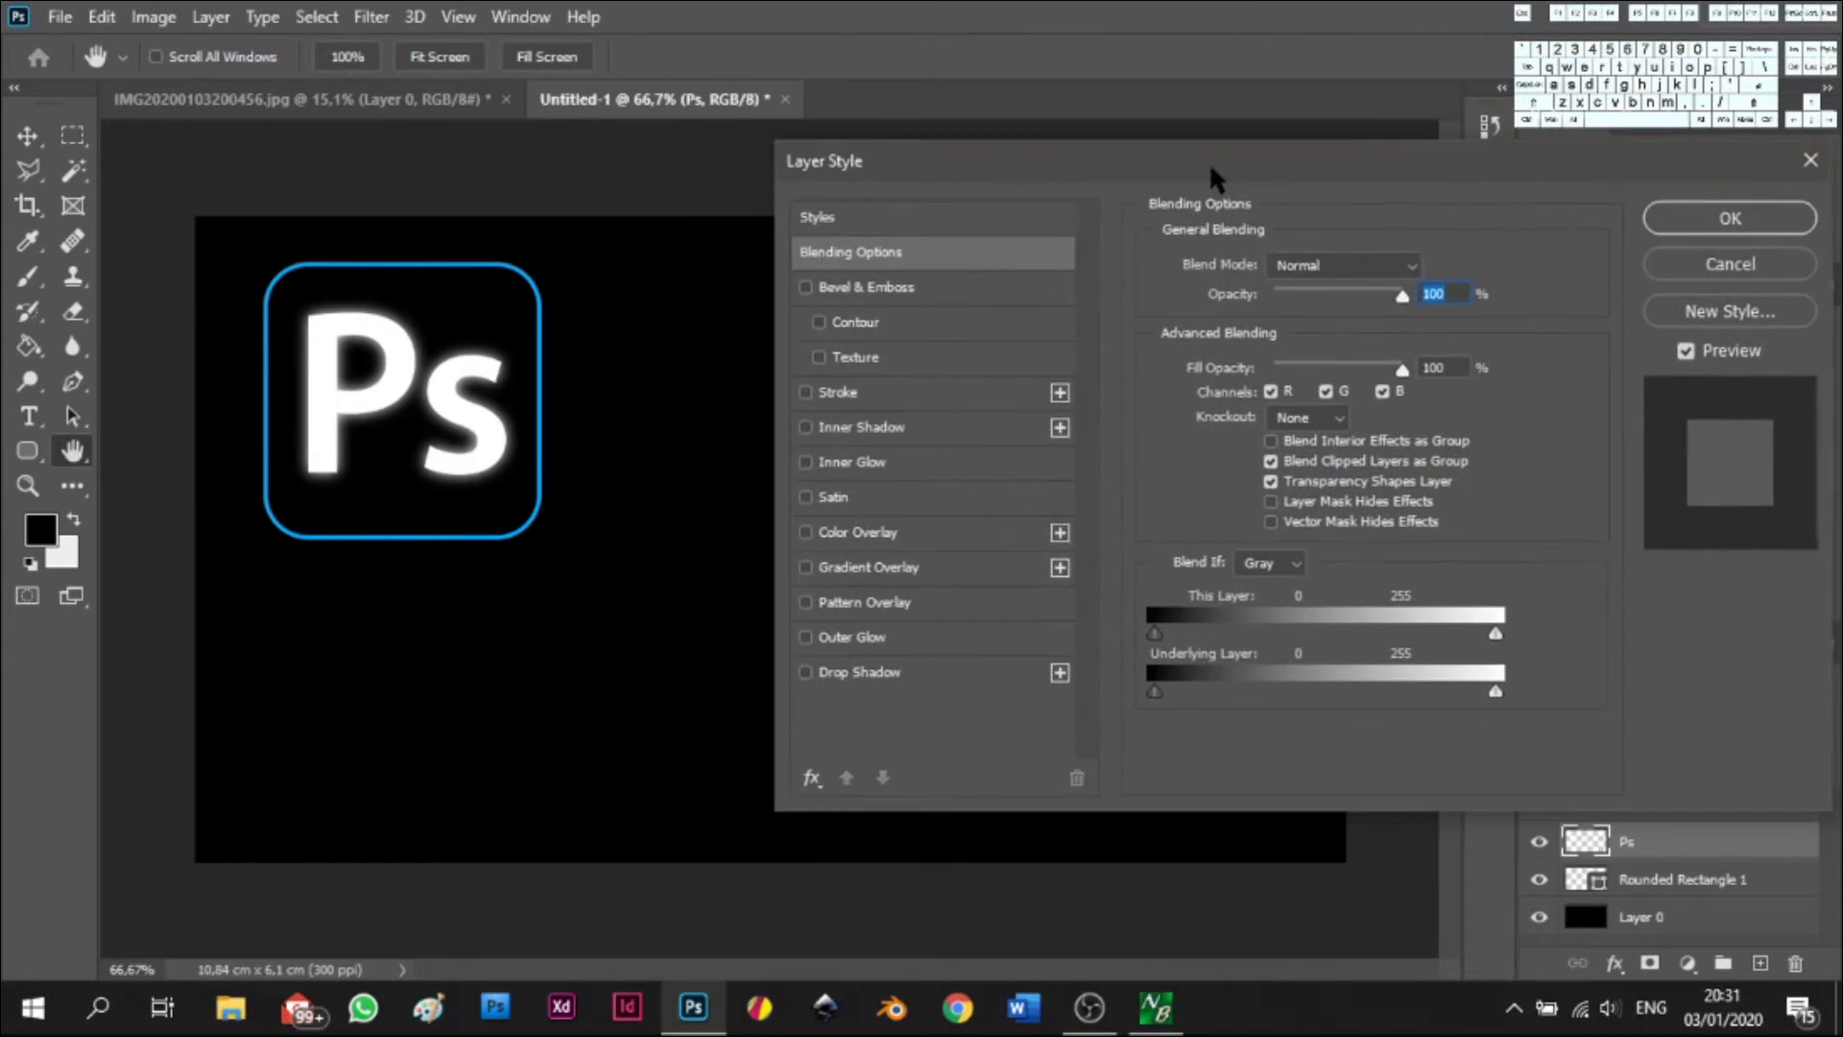
pyautogui.click(871, 641)
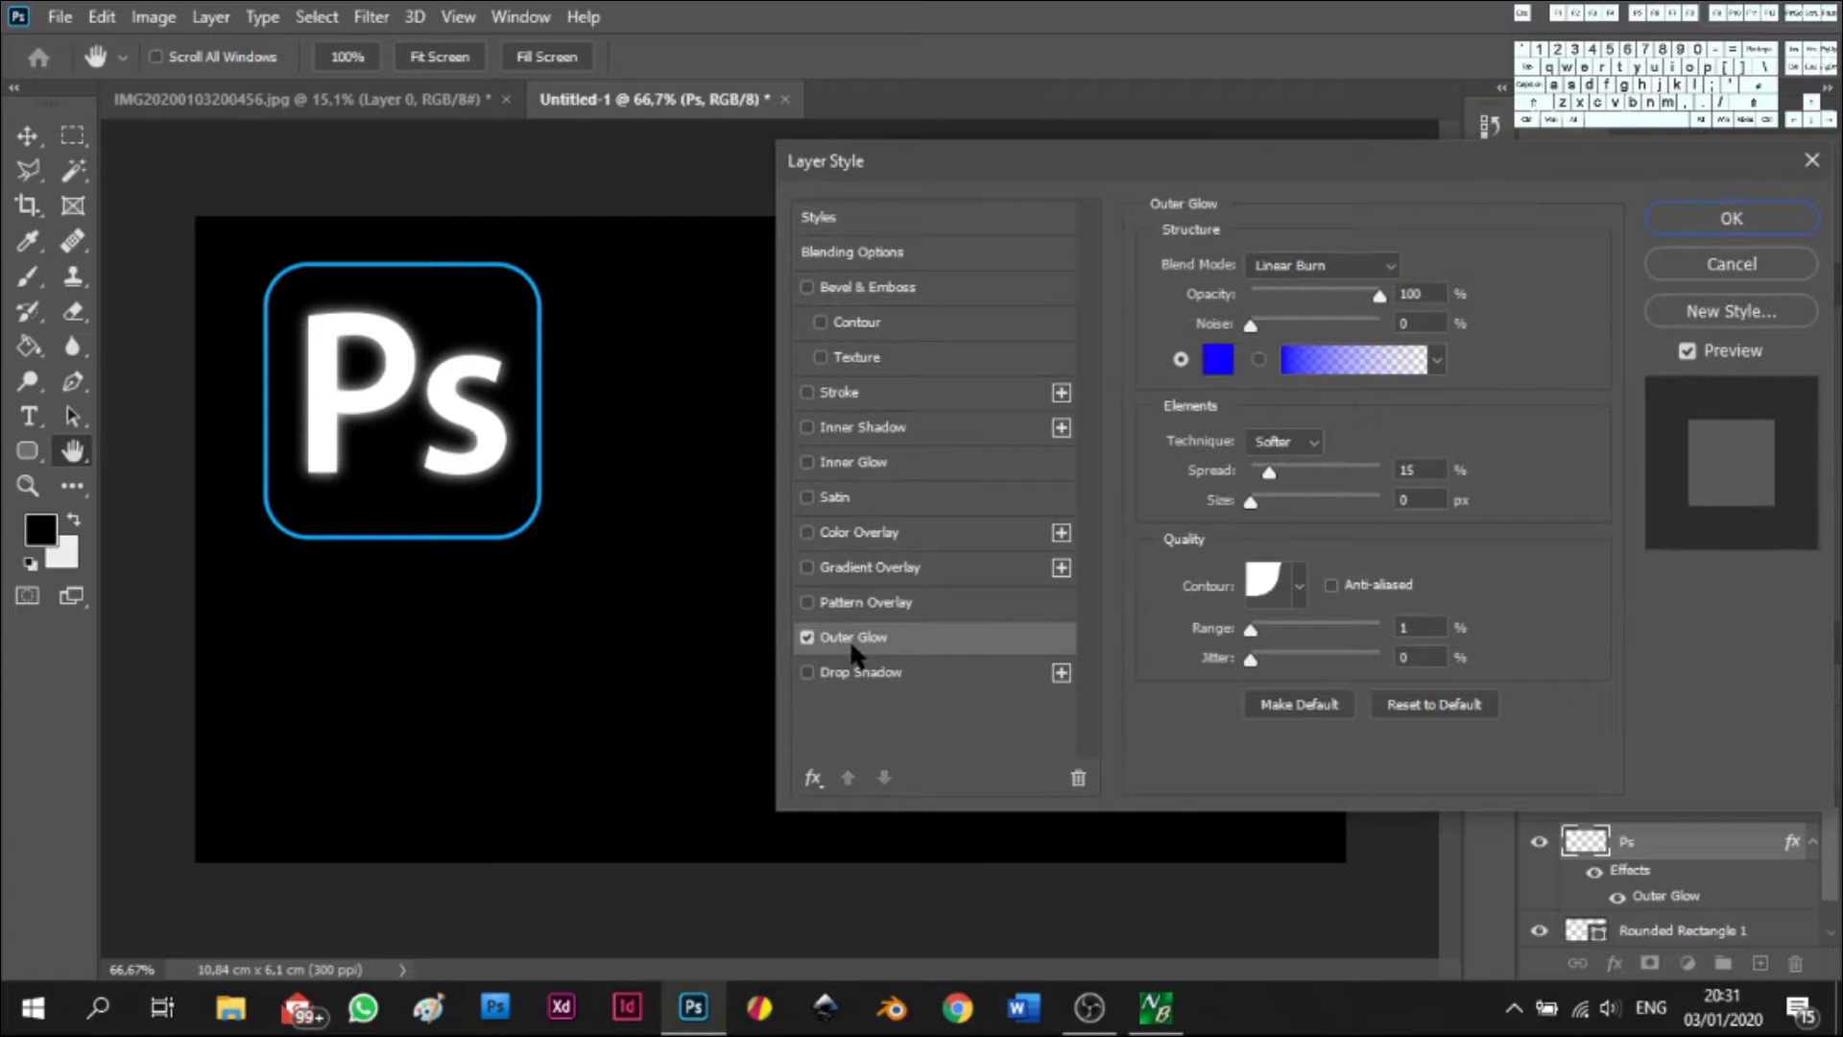
# - Try 89% noise on the Outer Glow with the Darken and Dissolve blend modes
pyautogui.click(1270, 324)
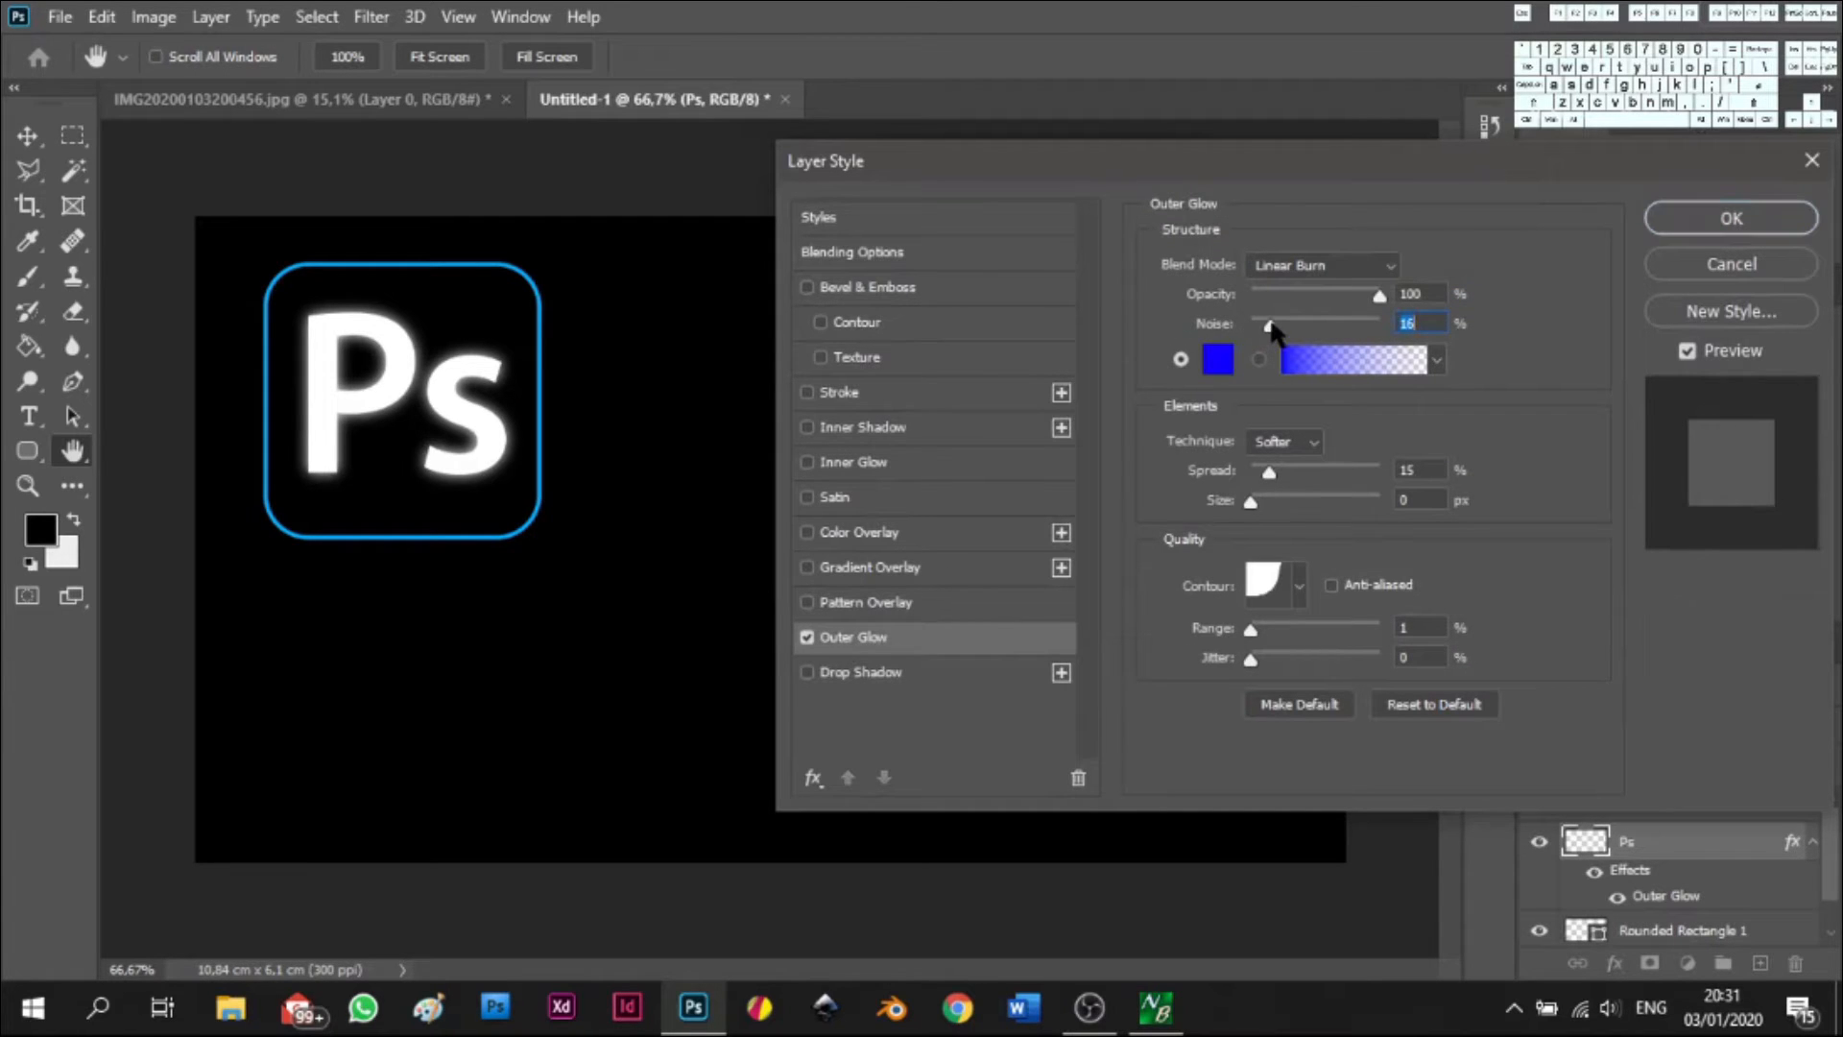
pyautogui.moveTo(1317, 327); pyautogui.dragTo(1367, 333)
pyautogui.click(1344, 265)
pyautogui.click(1328, 348)
pyautogui.click(1315, 265)
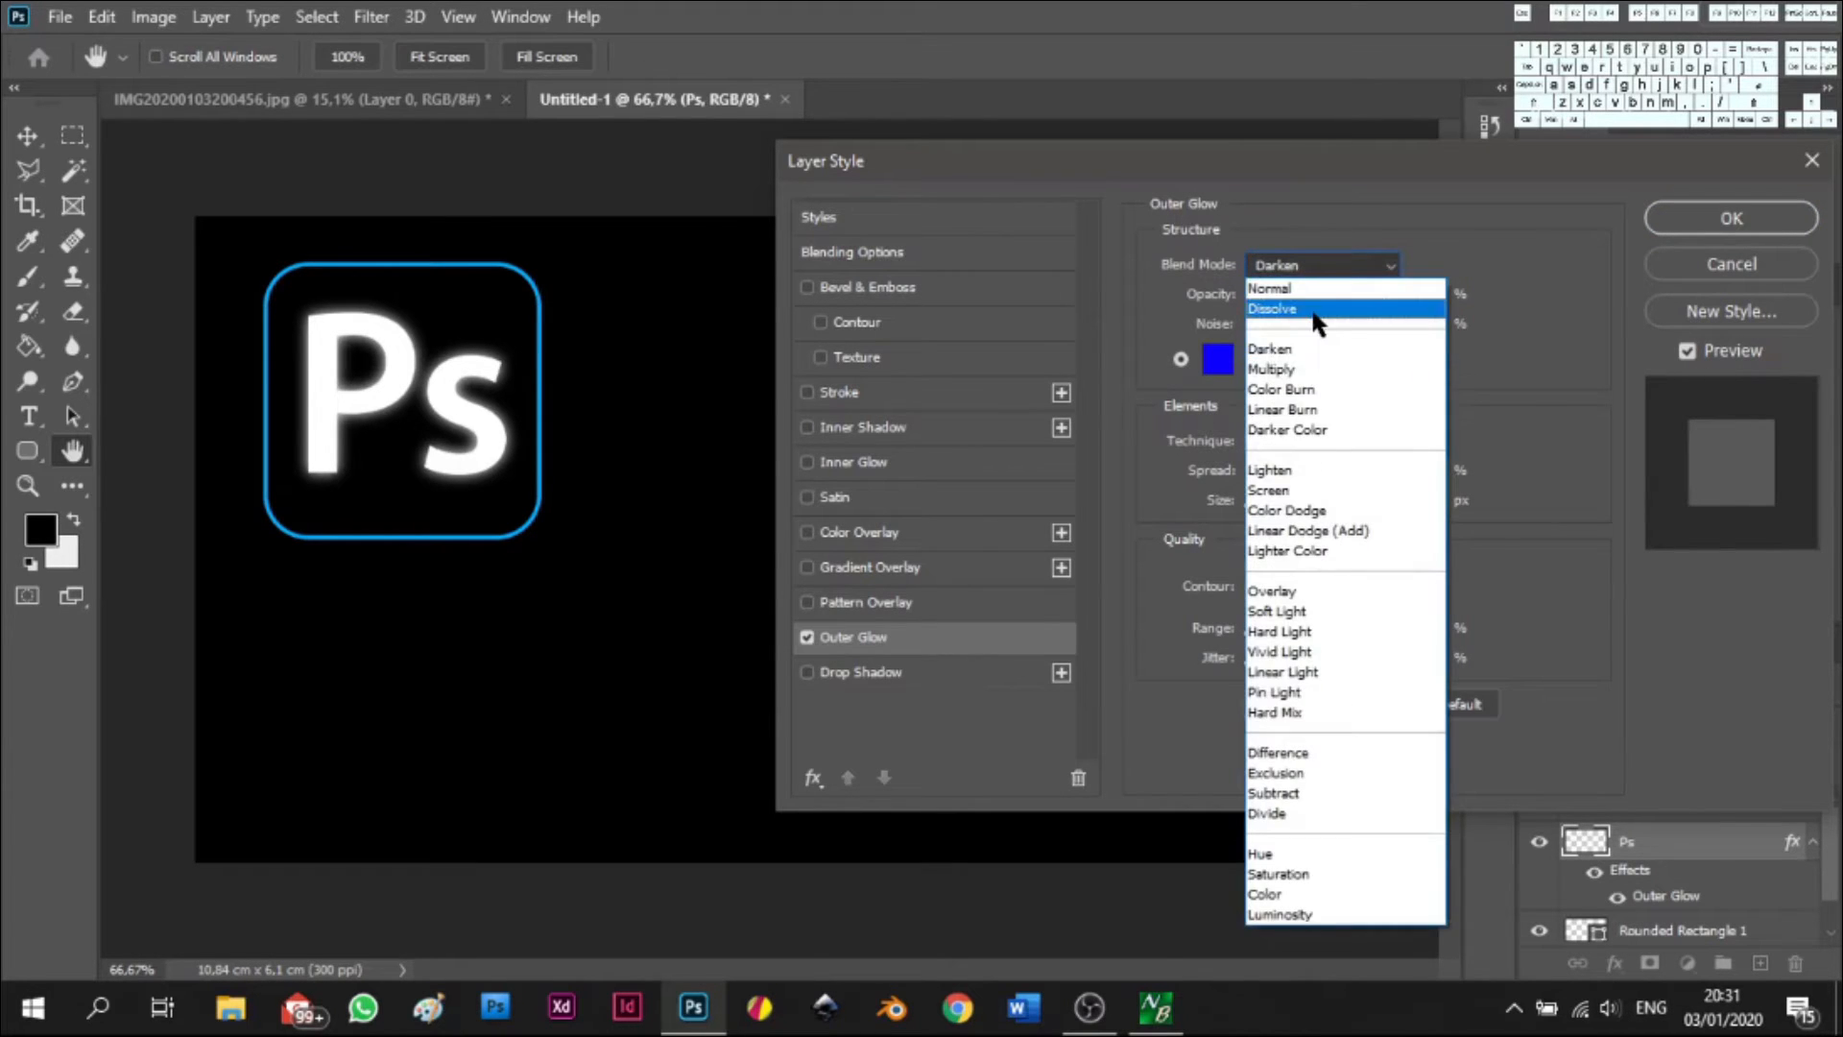
pyautogui.click(1313, 314)
pyautogui.click(1313, 271)
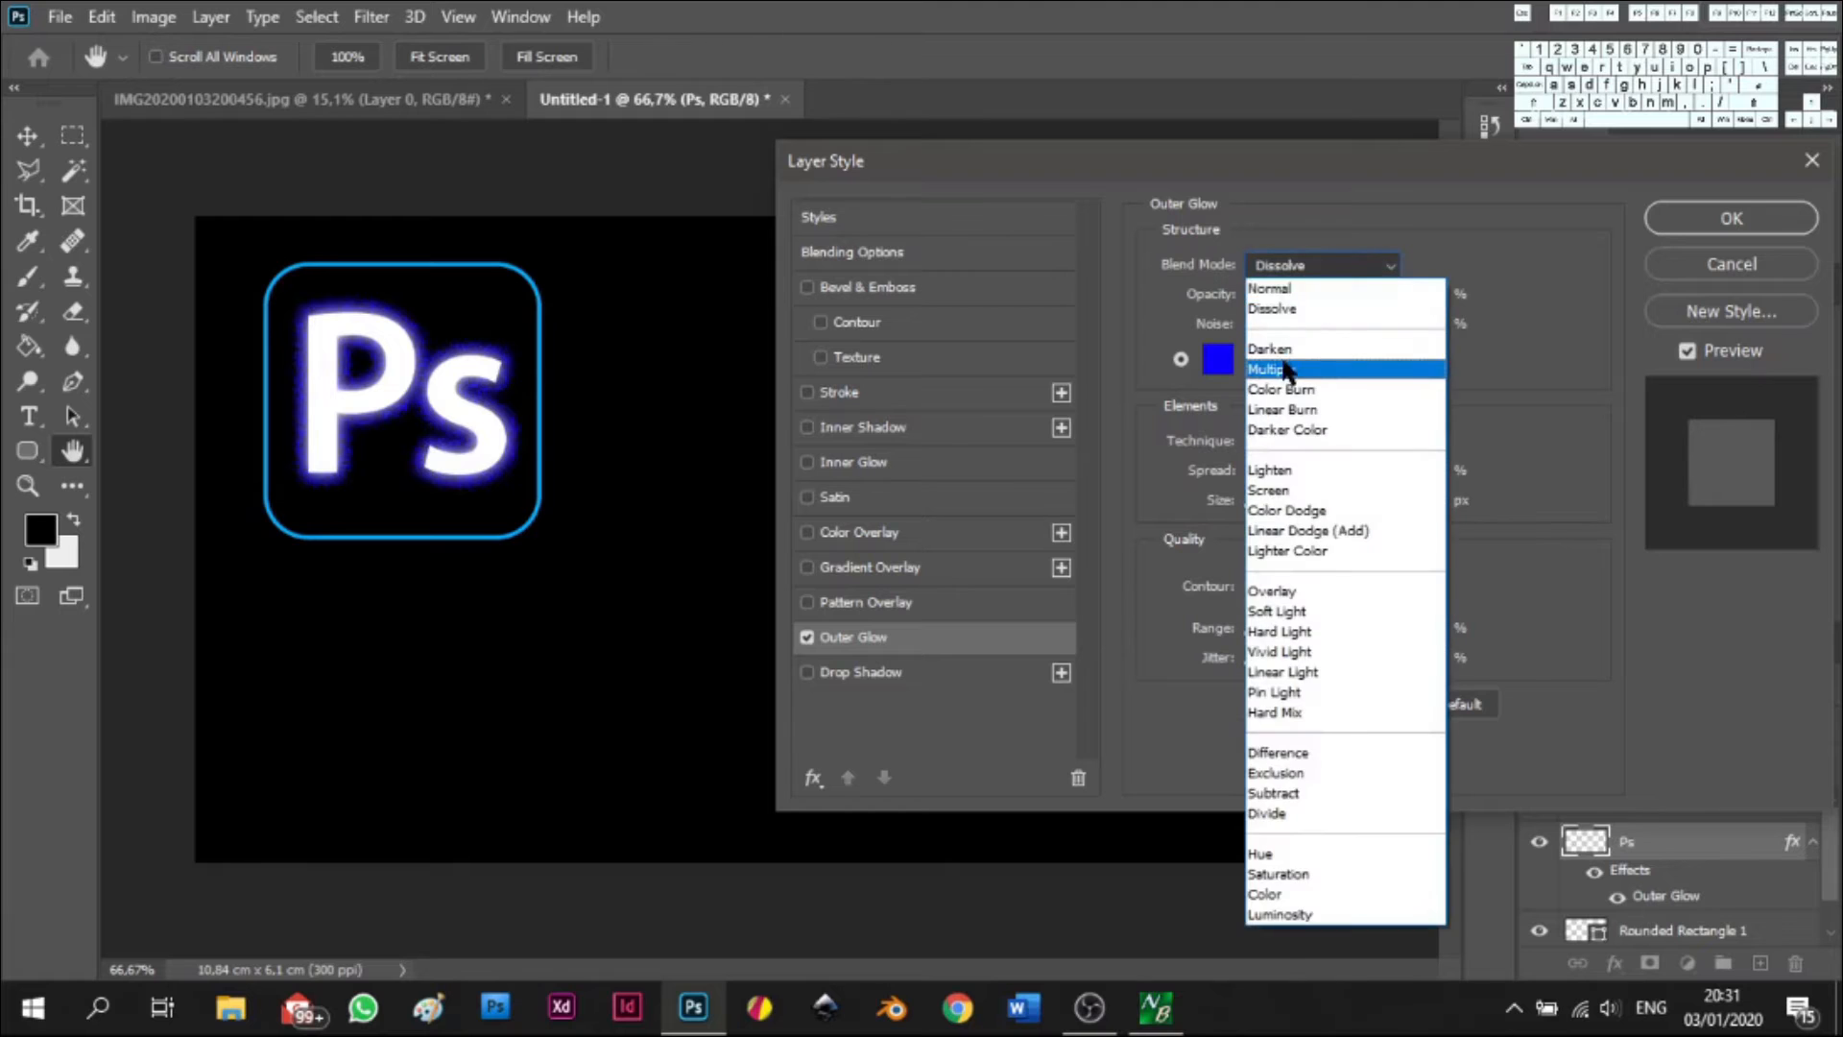
pyautogui.click(1282, 361)
pyautogui.click(1301, 270)
pyautogui.click(1289, 351)
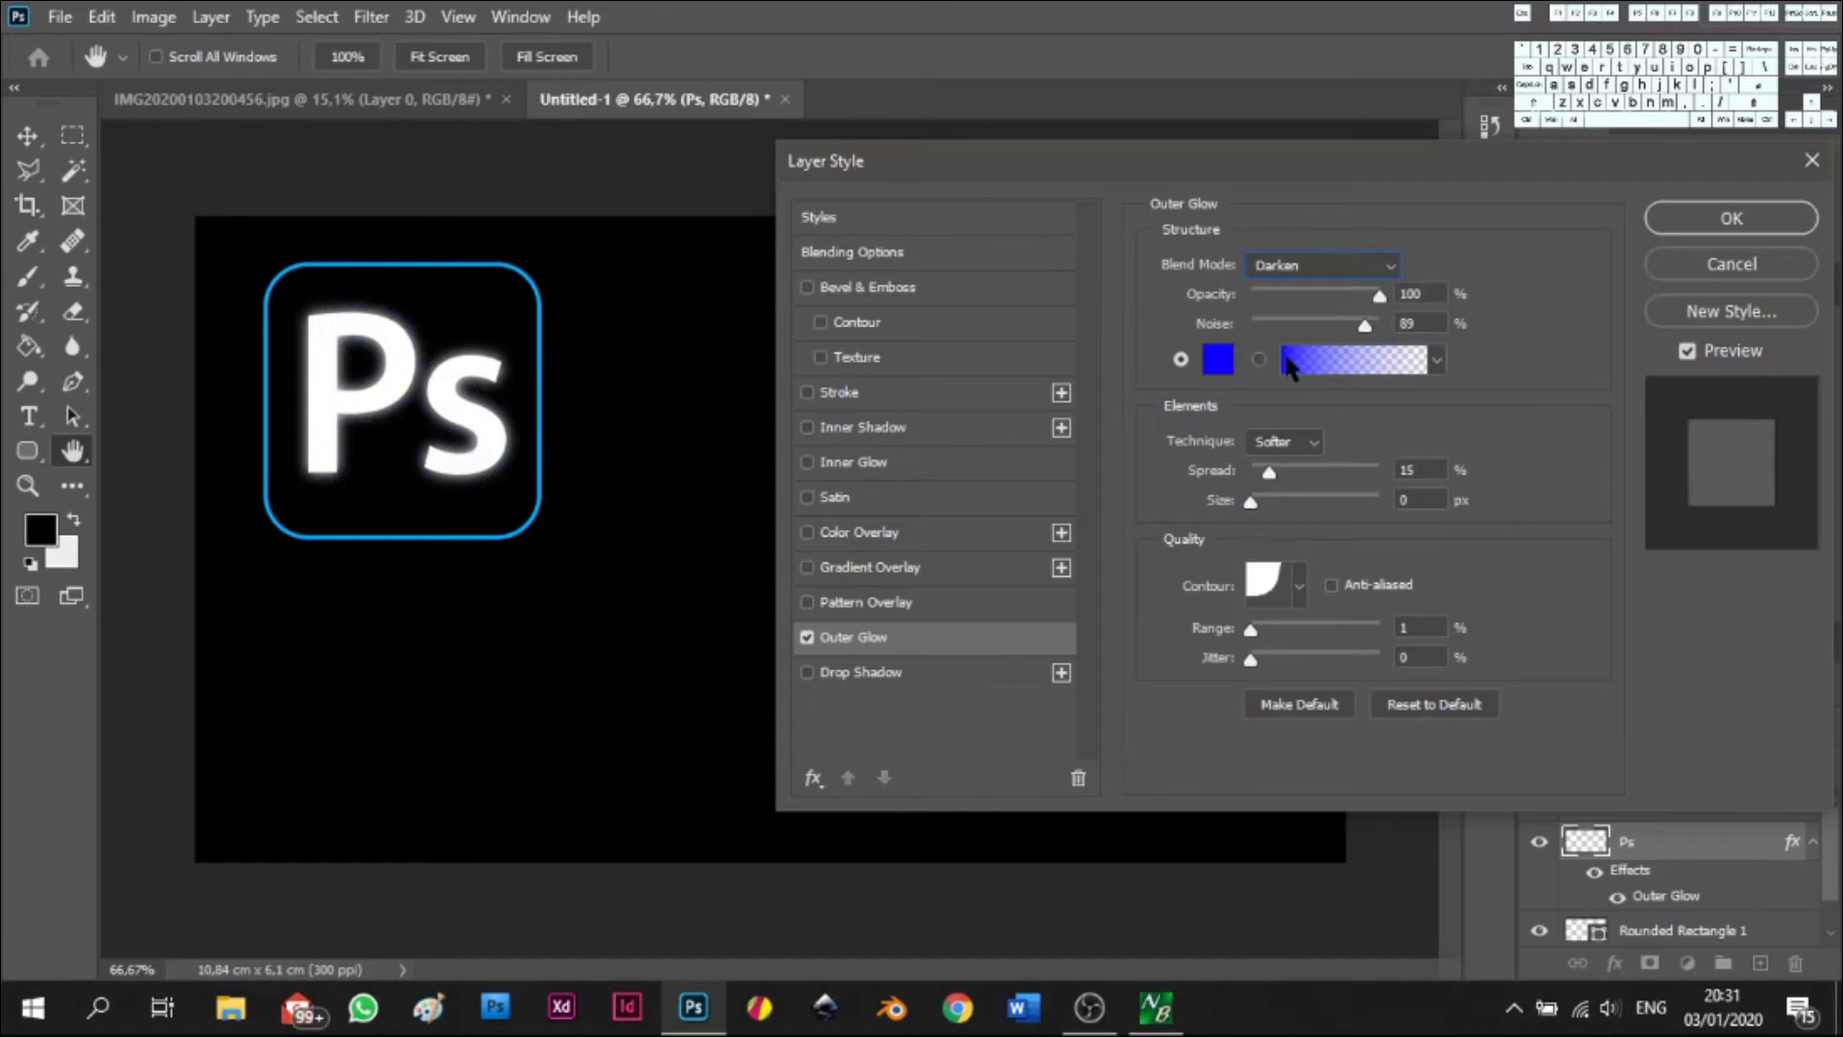
# - Try 21% noise on the Outer Glow with the Color Burn and Dissolve blend modes
pyautogui.click(1296, 268)
pyautogui.click(1291, 360)
pyautogui.click(1296, 267)
pyautogui.click(1308, 392)
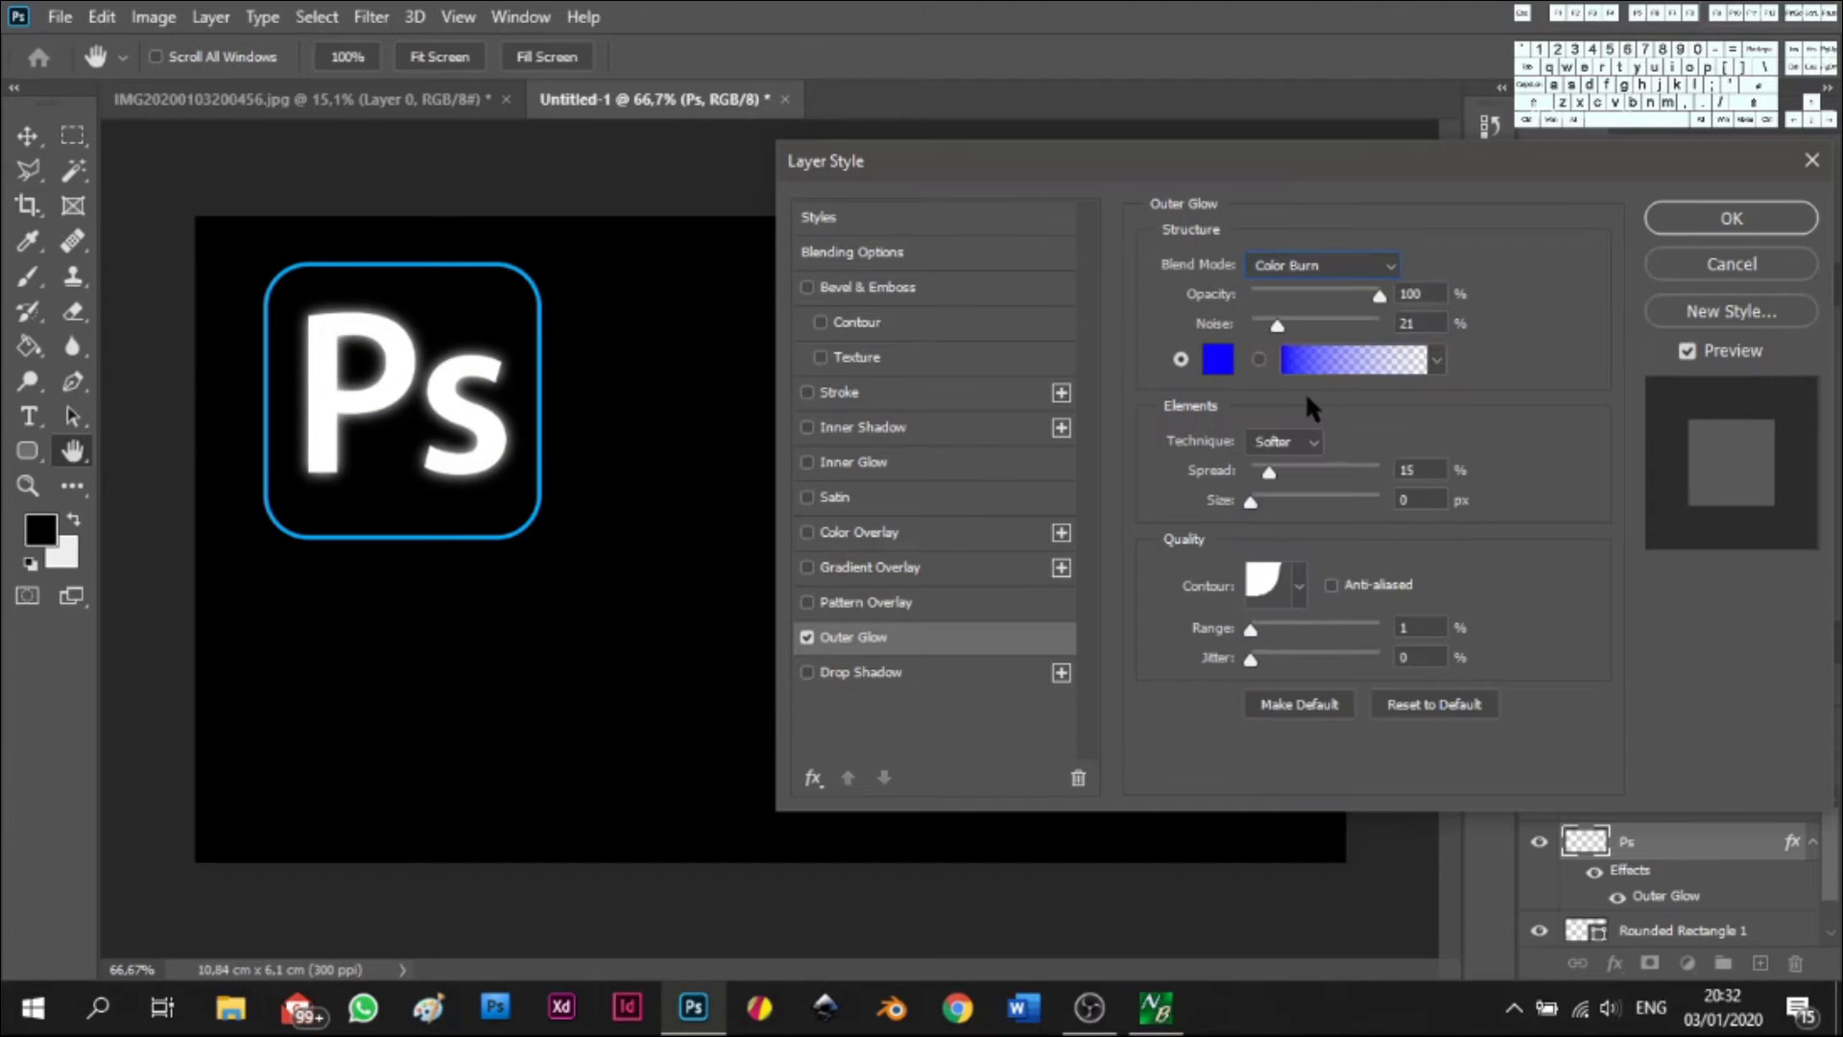
pyautogui.click(1285, 264)
pyautogui.click(1286, 303)
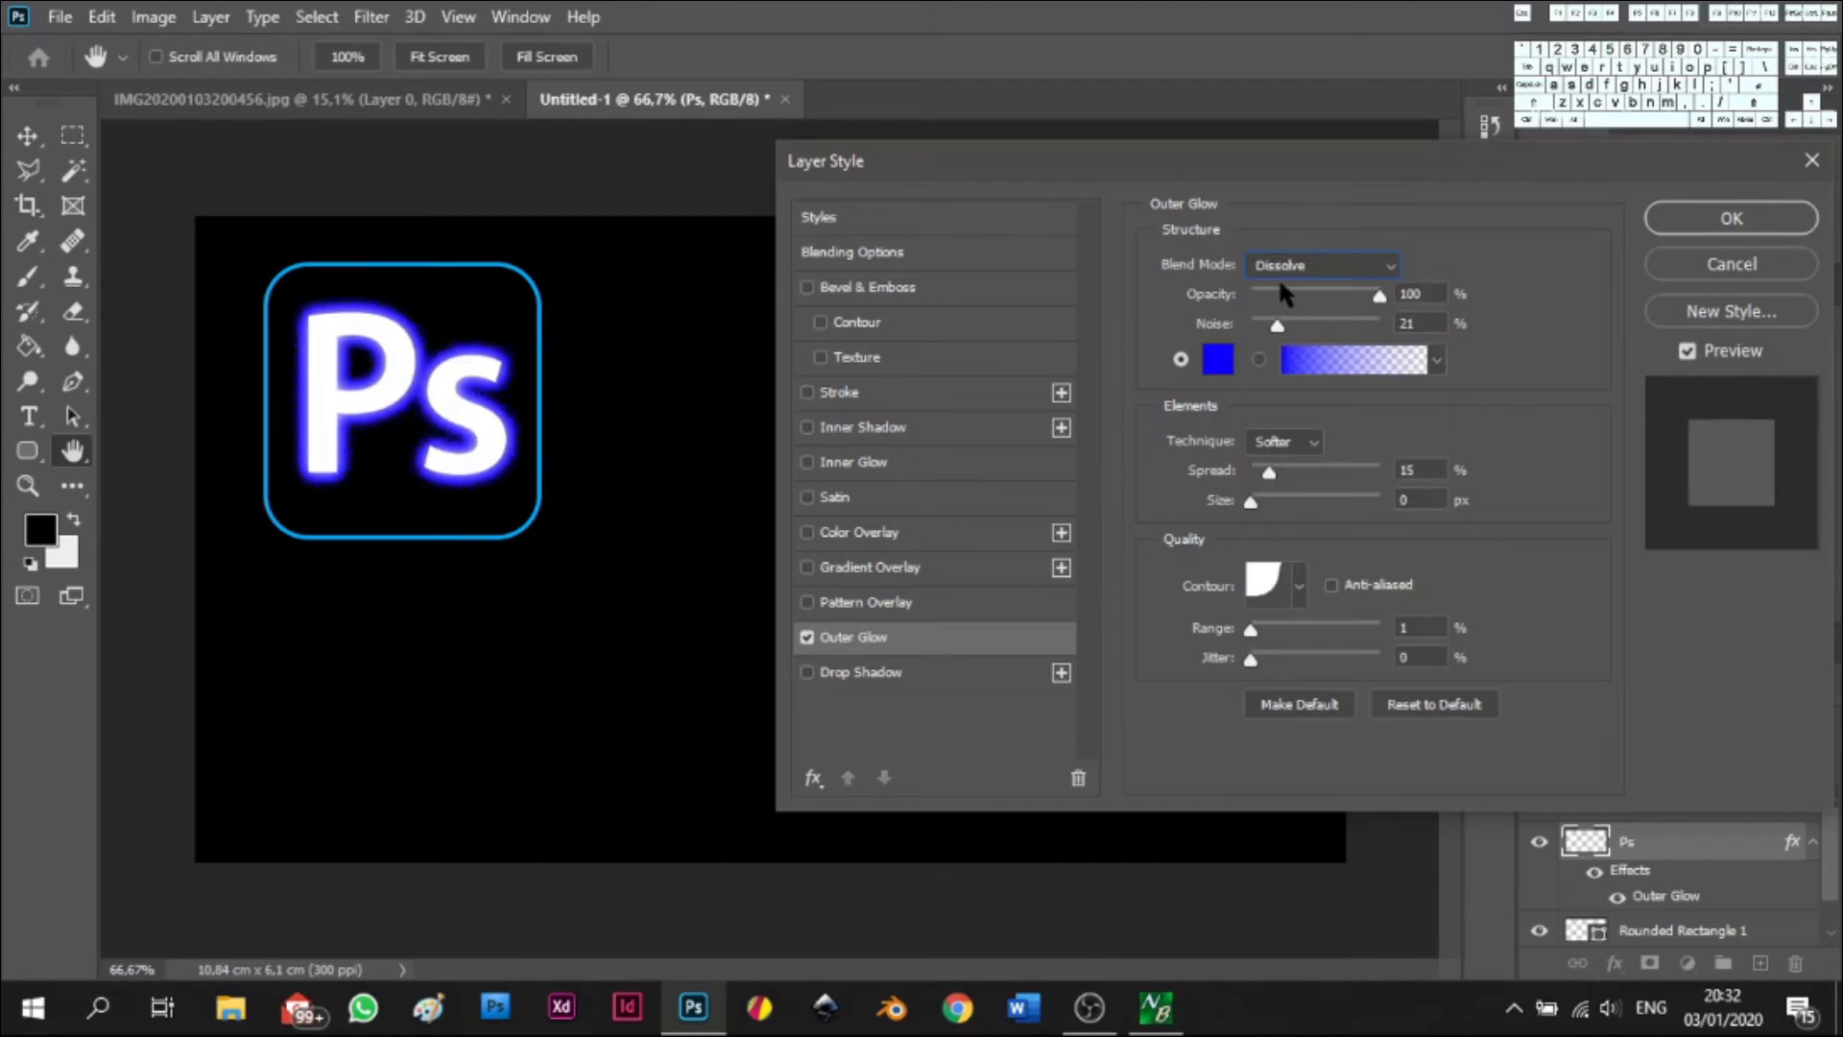
# - Set the Ps layer's Outer Glow to Lighten with 42% opacity, 0% noise and 0% spread, and apply it
pyautogui.moveTo(1276, 325); pyautogui.dragTo(1193, 335)
pyautogui.click(1320, 294)
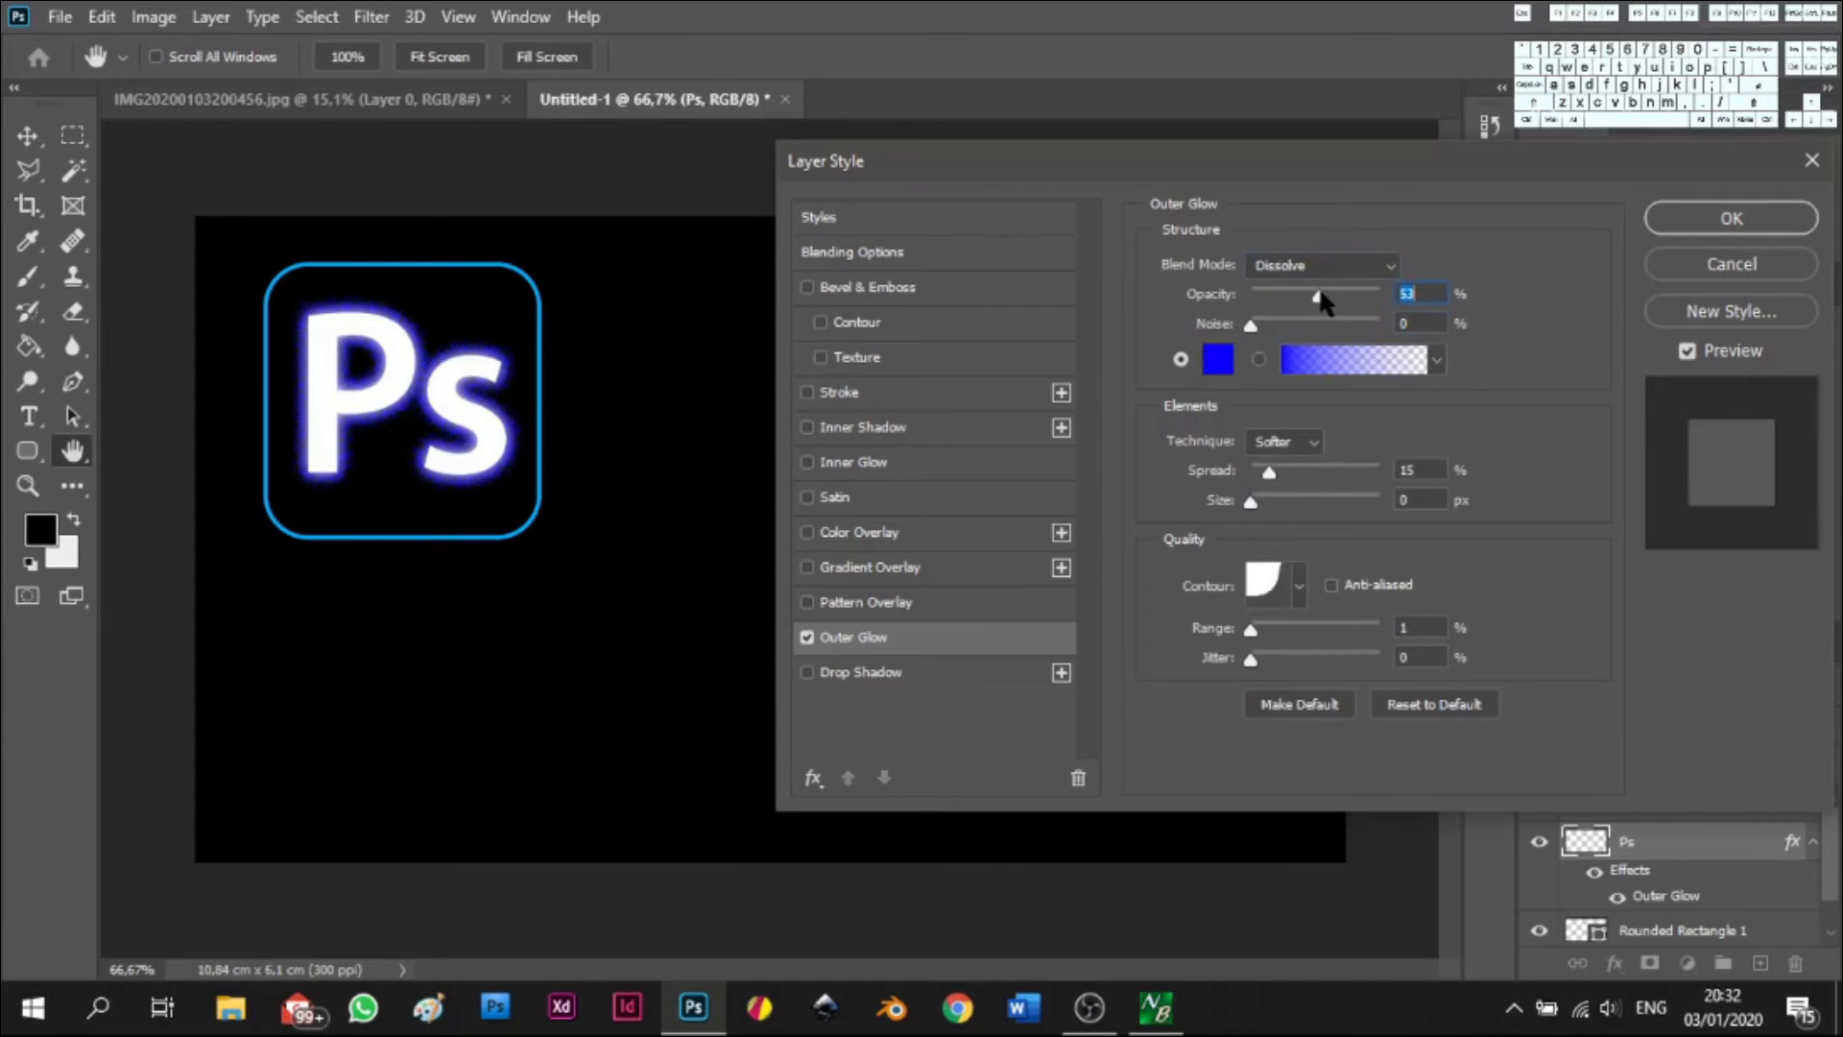
pyautogui.click(1307, 264)
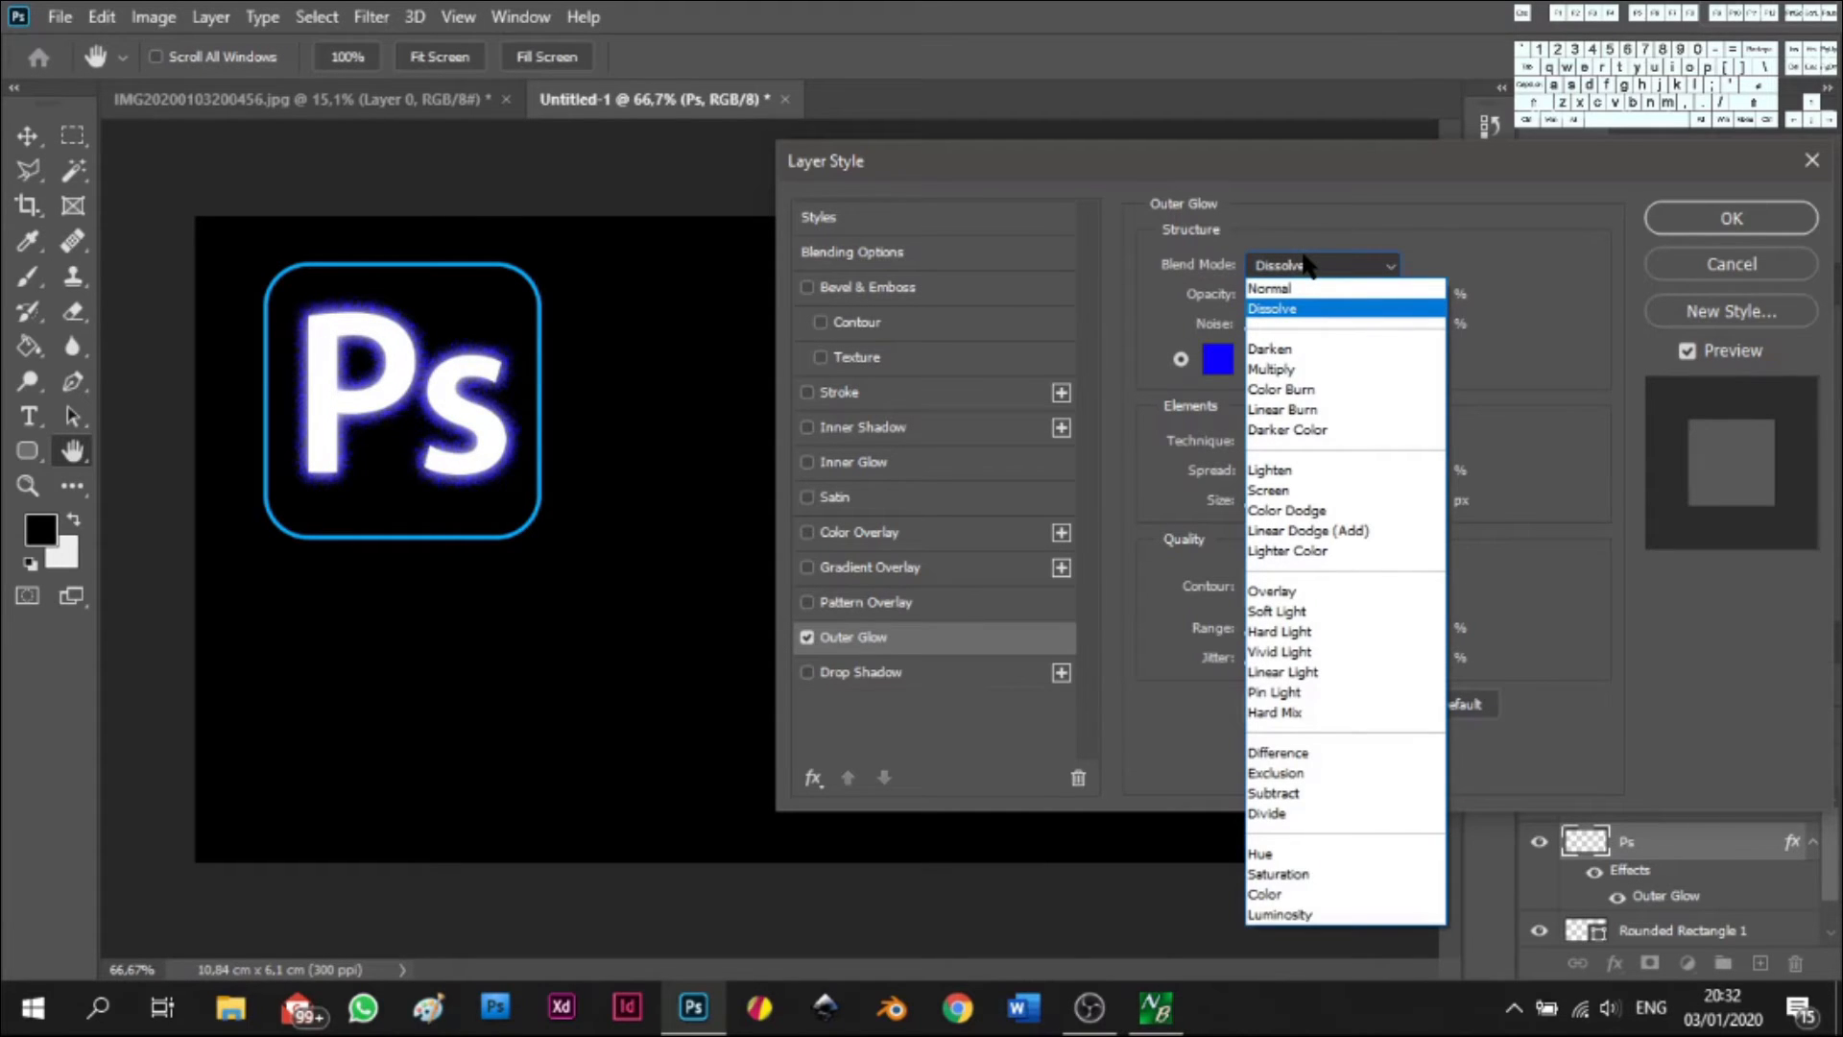
pyautogui.click(1315, 470)
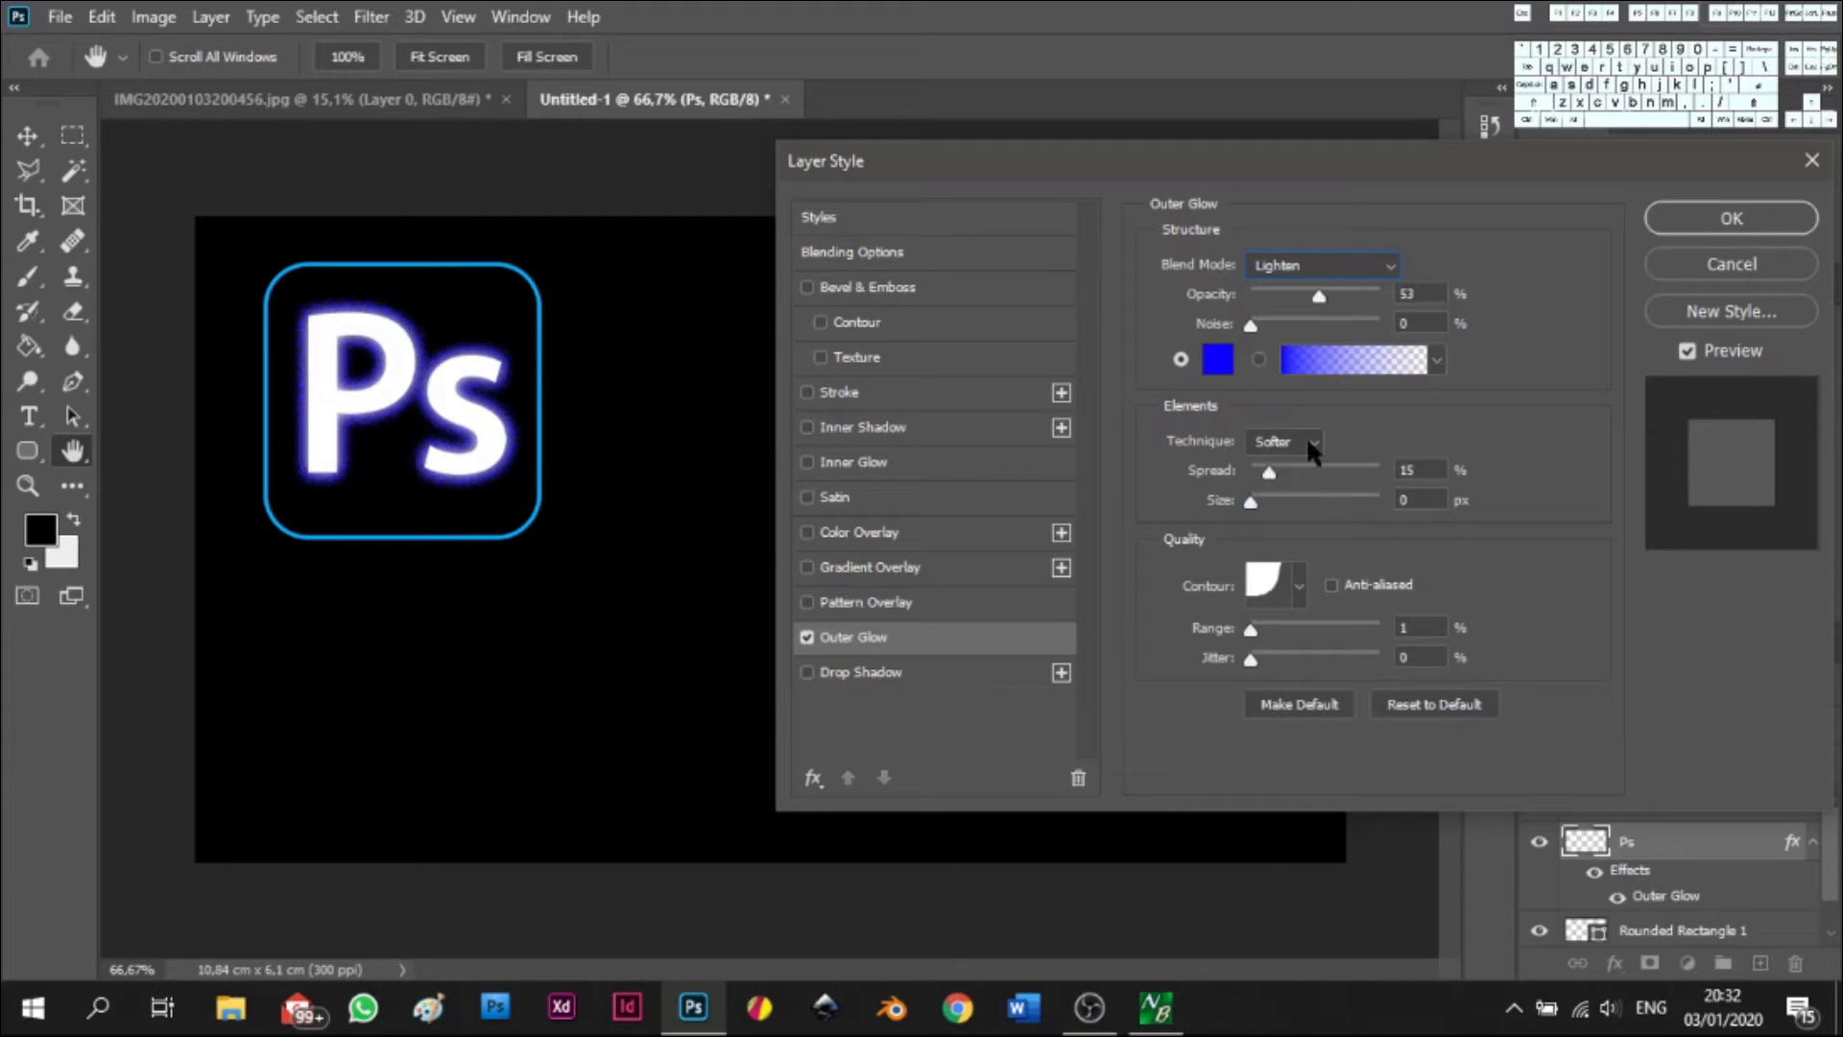
pyautogui.click(1304, 294)
pyautogui.moveTo(1294, 297)
pyautogui.mouseDown()
pyautogui.moveTo(1441, 302)
pyautogui.moveTo(1298, 300)
pyautogui.moveTo(1263, 327)
pyautogui.moveTo(1296, 330)
pyautogui.moveTo(1246, 334)
pyautogui.moveTo(1289, 299)
pyautogui.mouseUp()
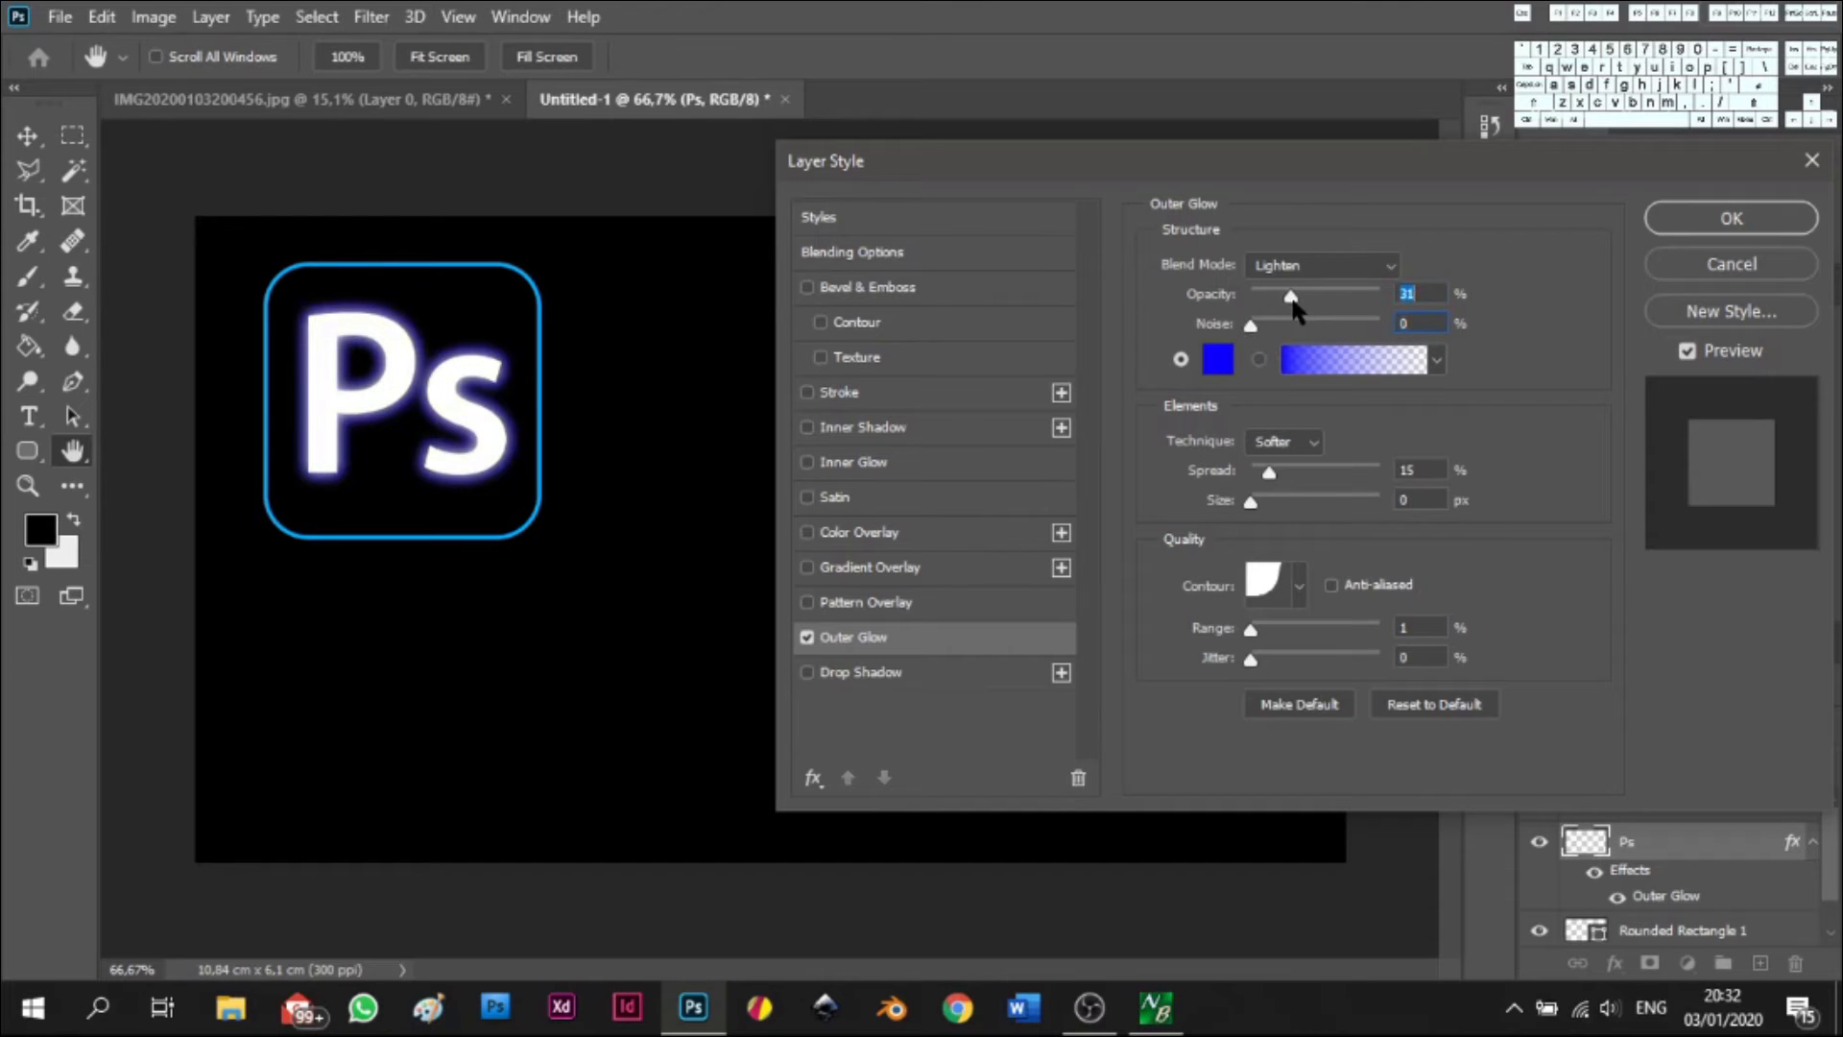
pyautogui.moveTo(1267, 477); pyautogui.dragTo(1225, 494)
pyautogui.click(1733, 219)
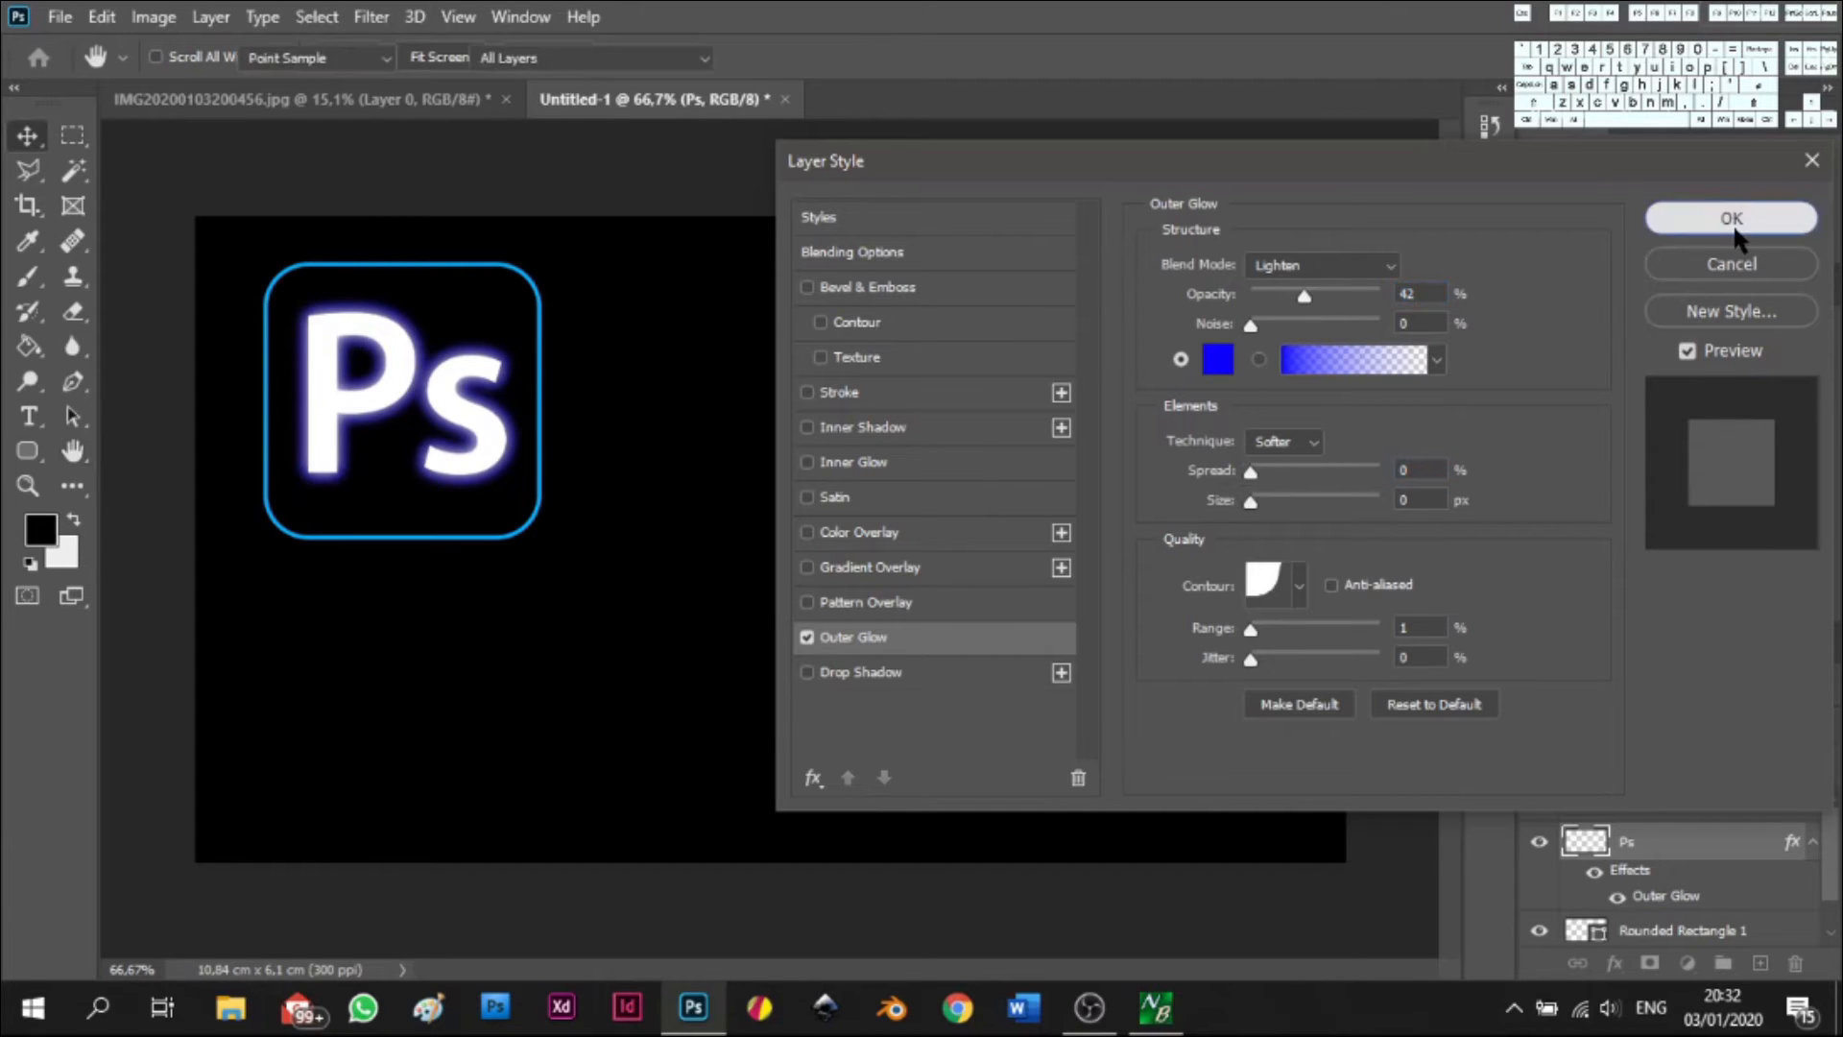
pyautogui.scroll(-1, 1674, 833)
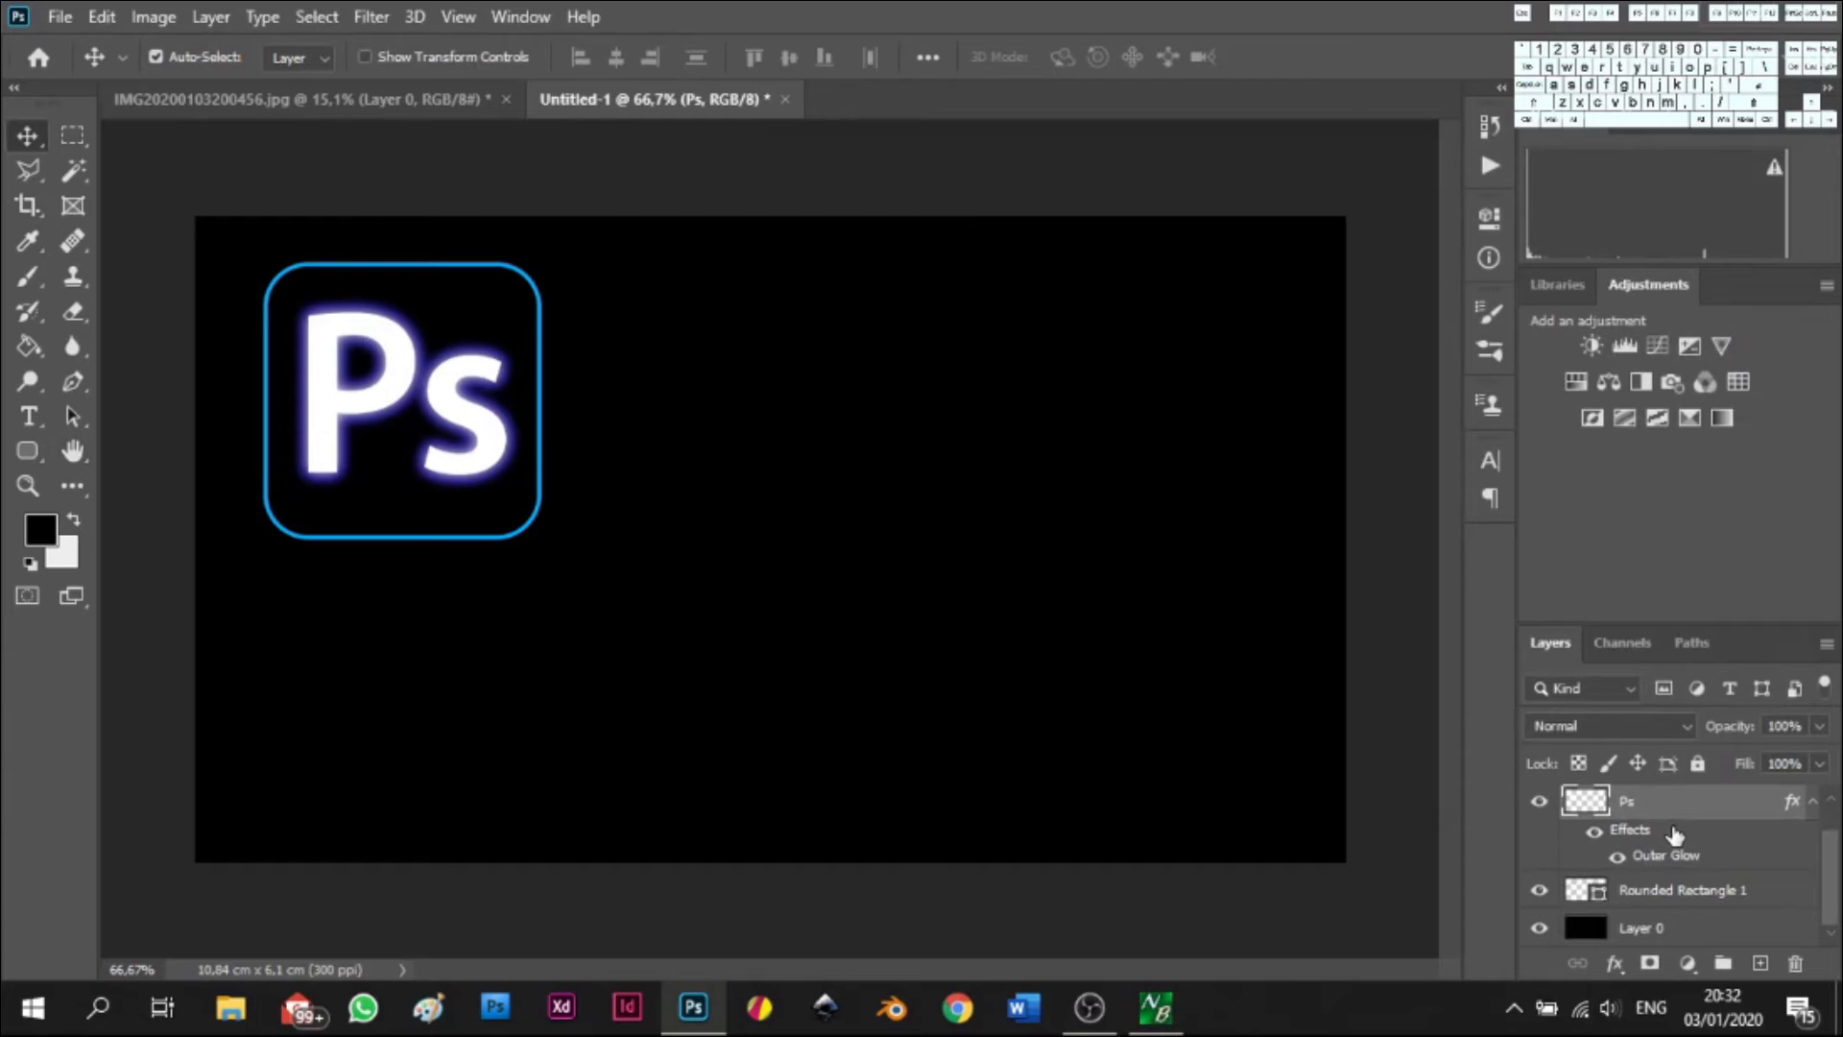
pyautogui.click(1687, 893)
pyautogui.hotkey('ctrl', 'j')
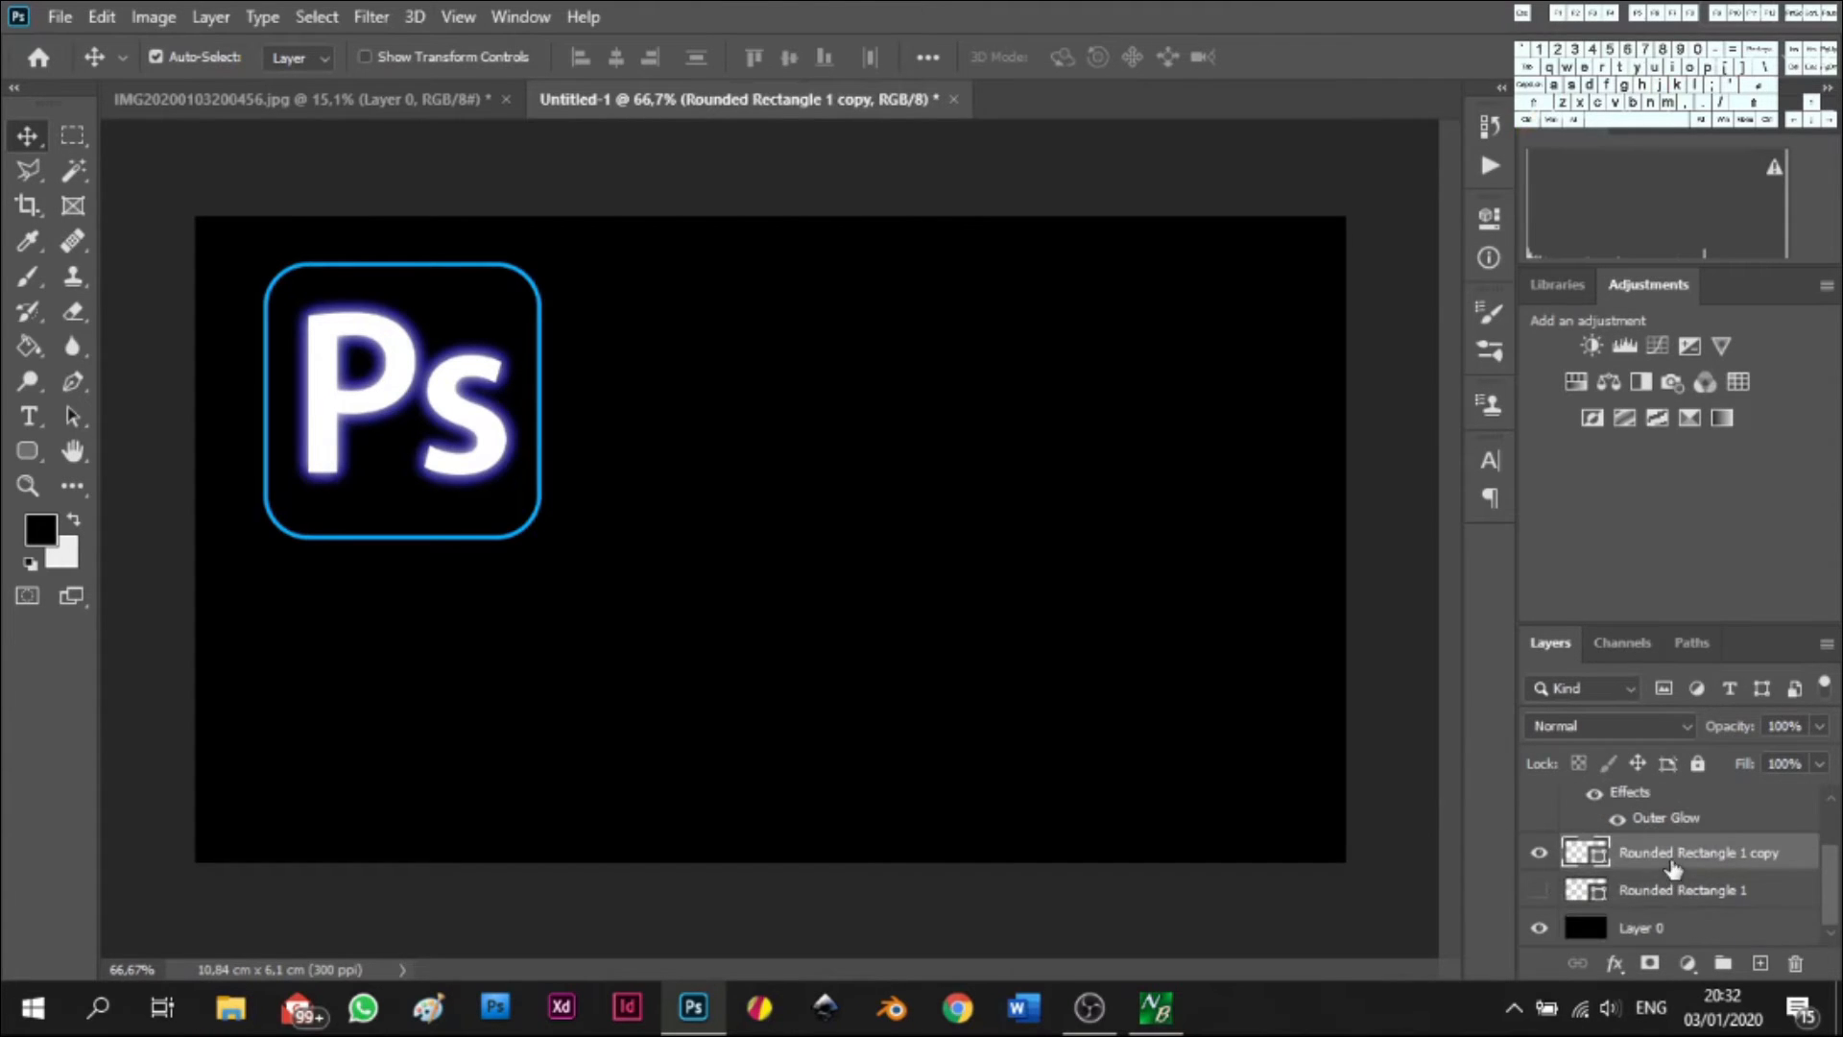
pyautogui.click(1539, 890)
pyautogui.moveTo(1683, 855); pyautogui.dragTo(1793, 962)
# - Try to change the rounded rectangle's color to ffffff
pyautogui.doubleClick(1574, 893)
pyautogui.write('ffffff')
pyautogui.click(1694, 261)
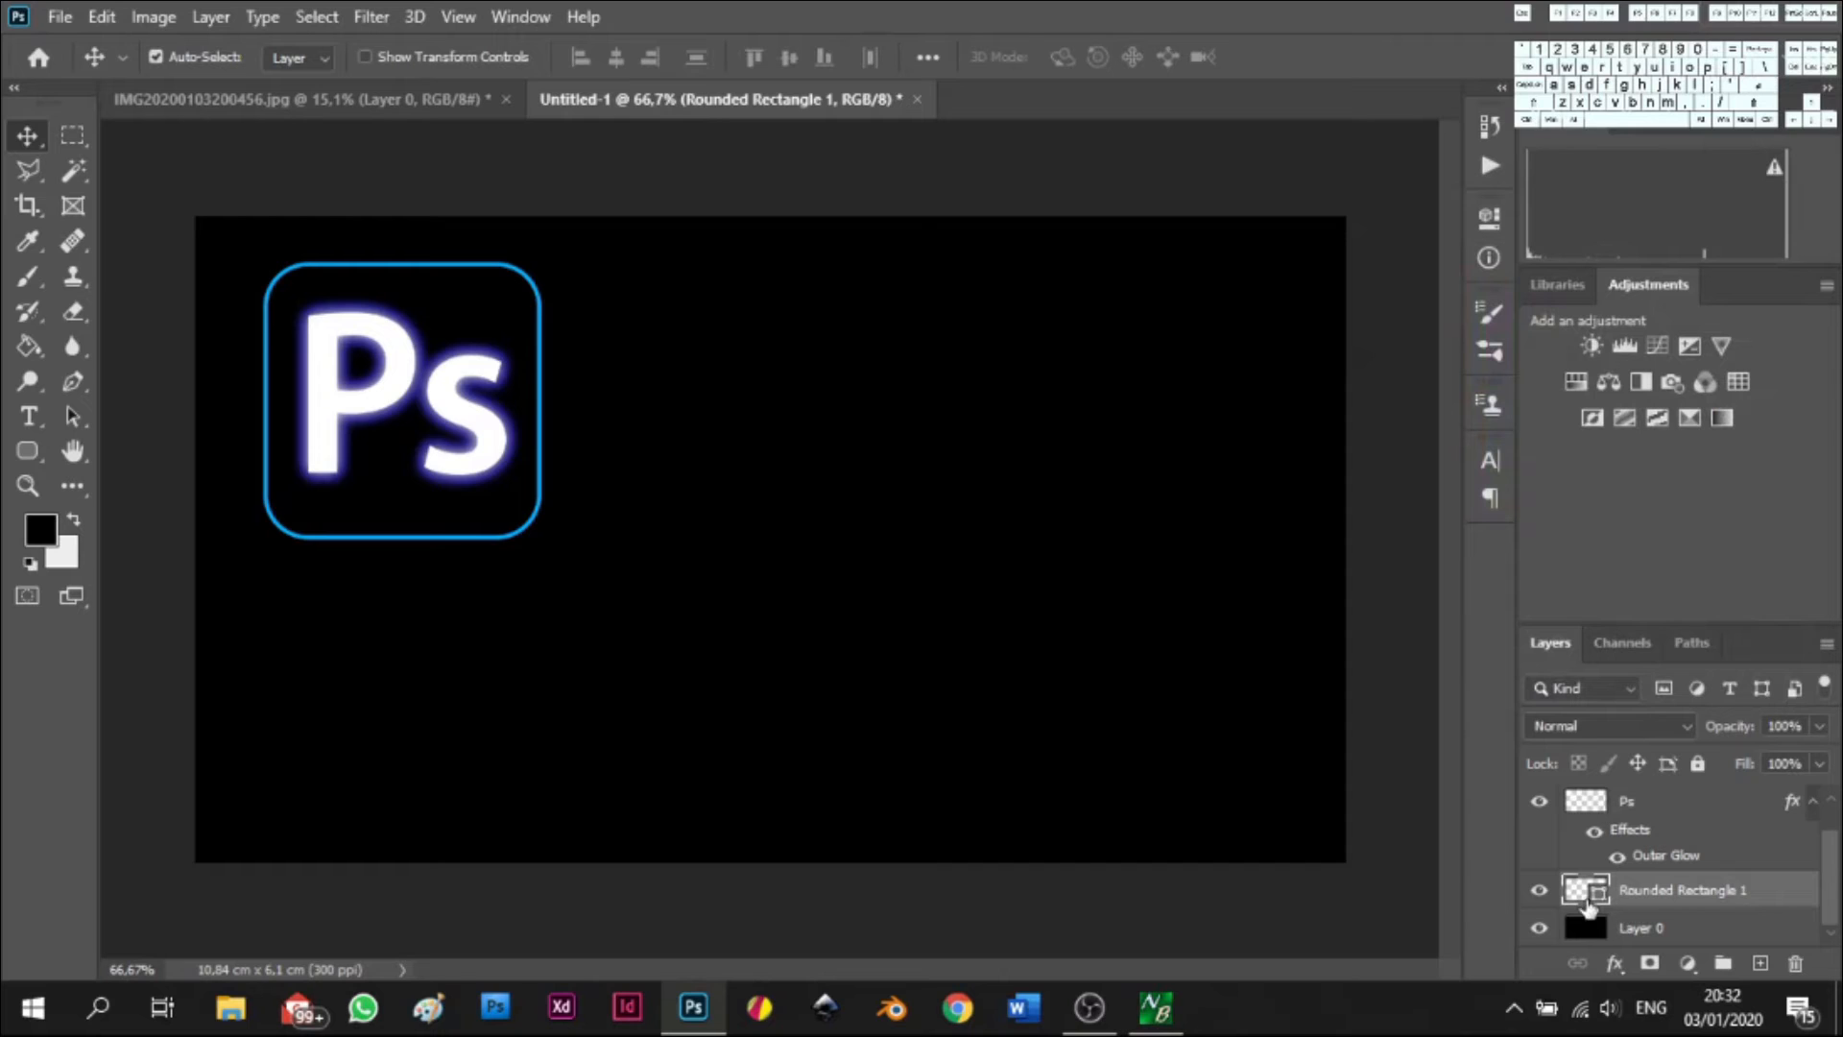
# - Delete the blue rounded rectangle and draw a new rounded square of about 295 px around the Ps text
pyautogui.press('Delete')
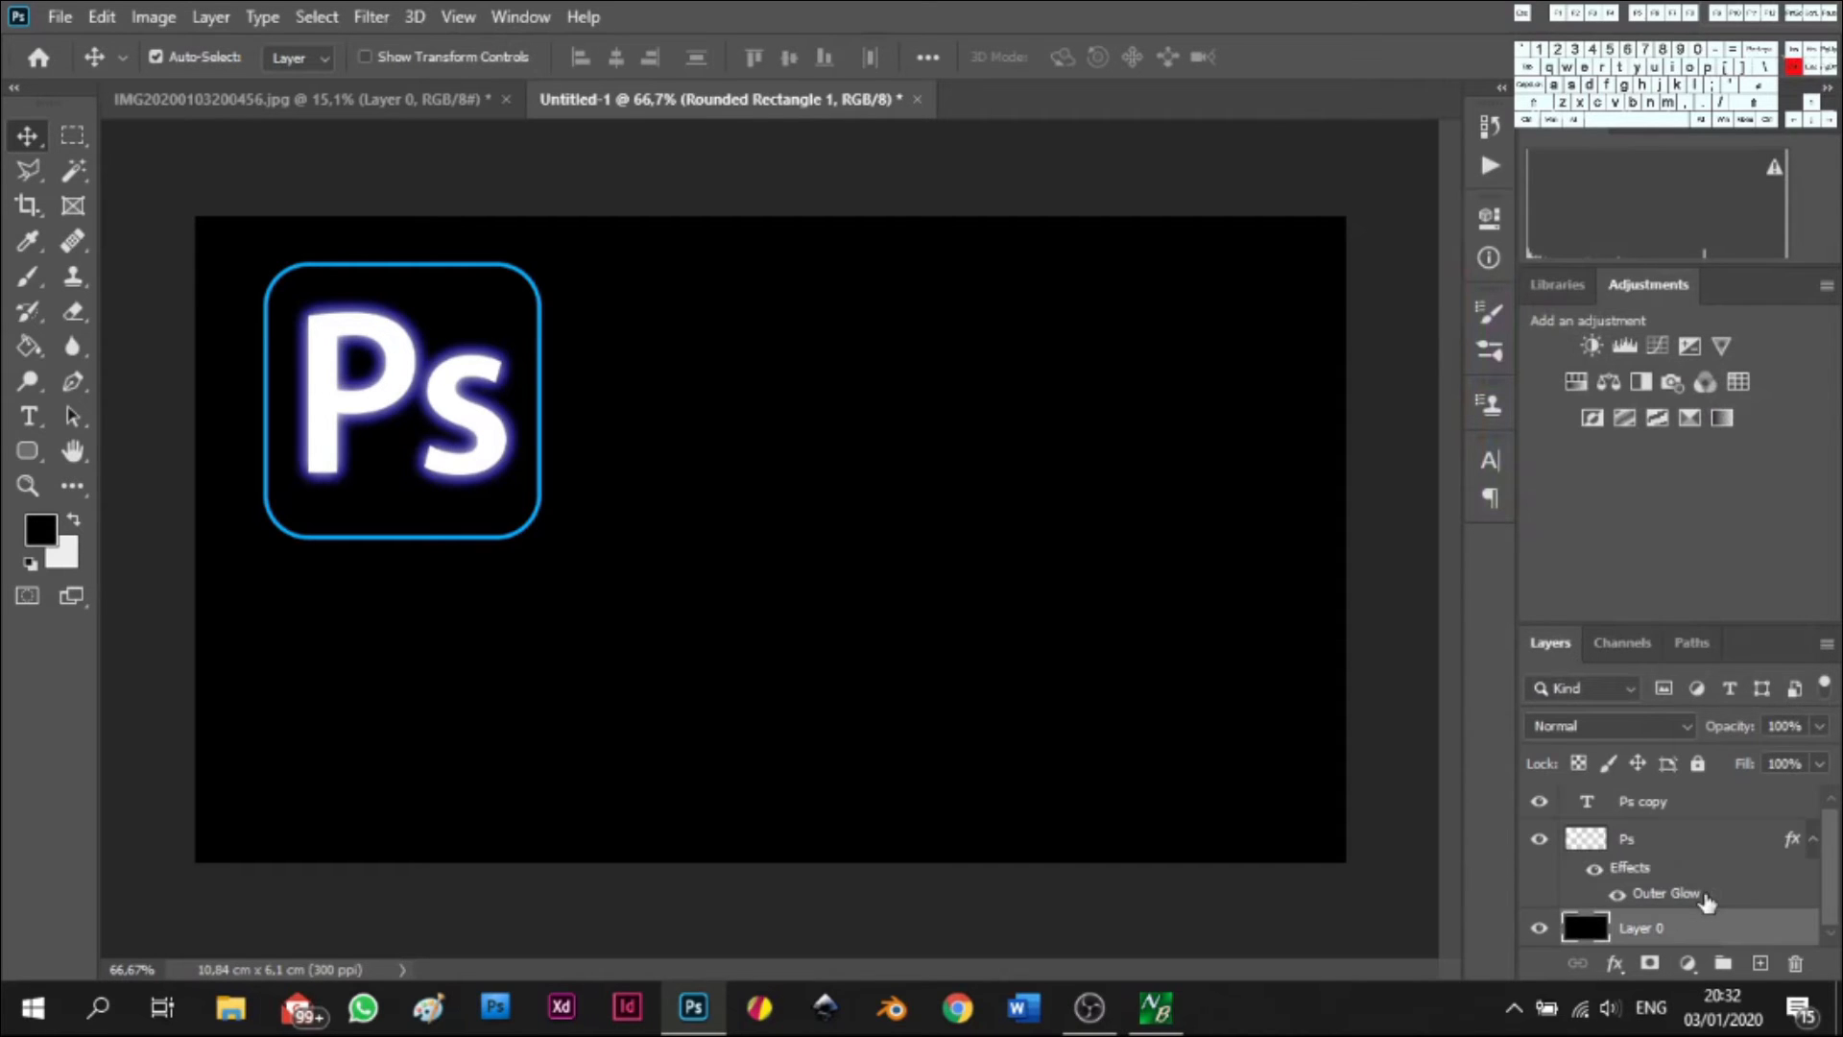
pyautogui.click(28, 450)
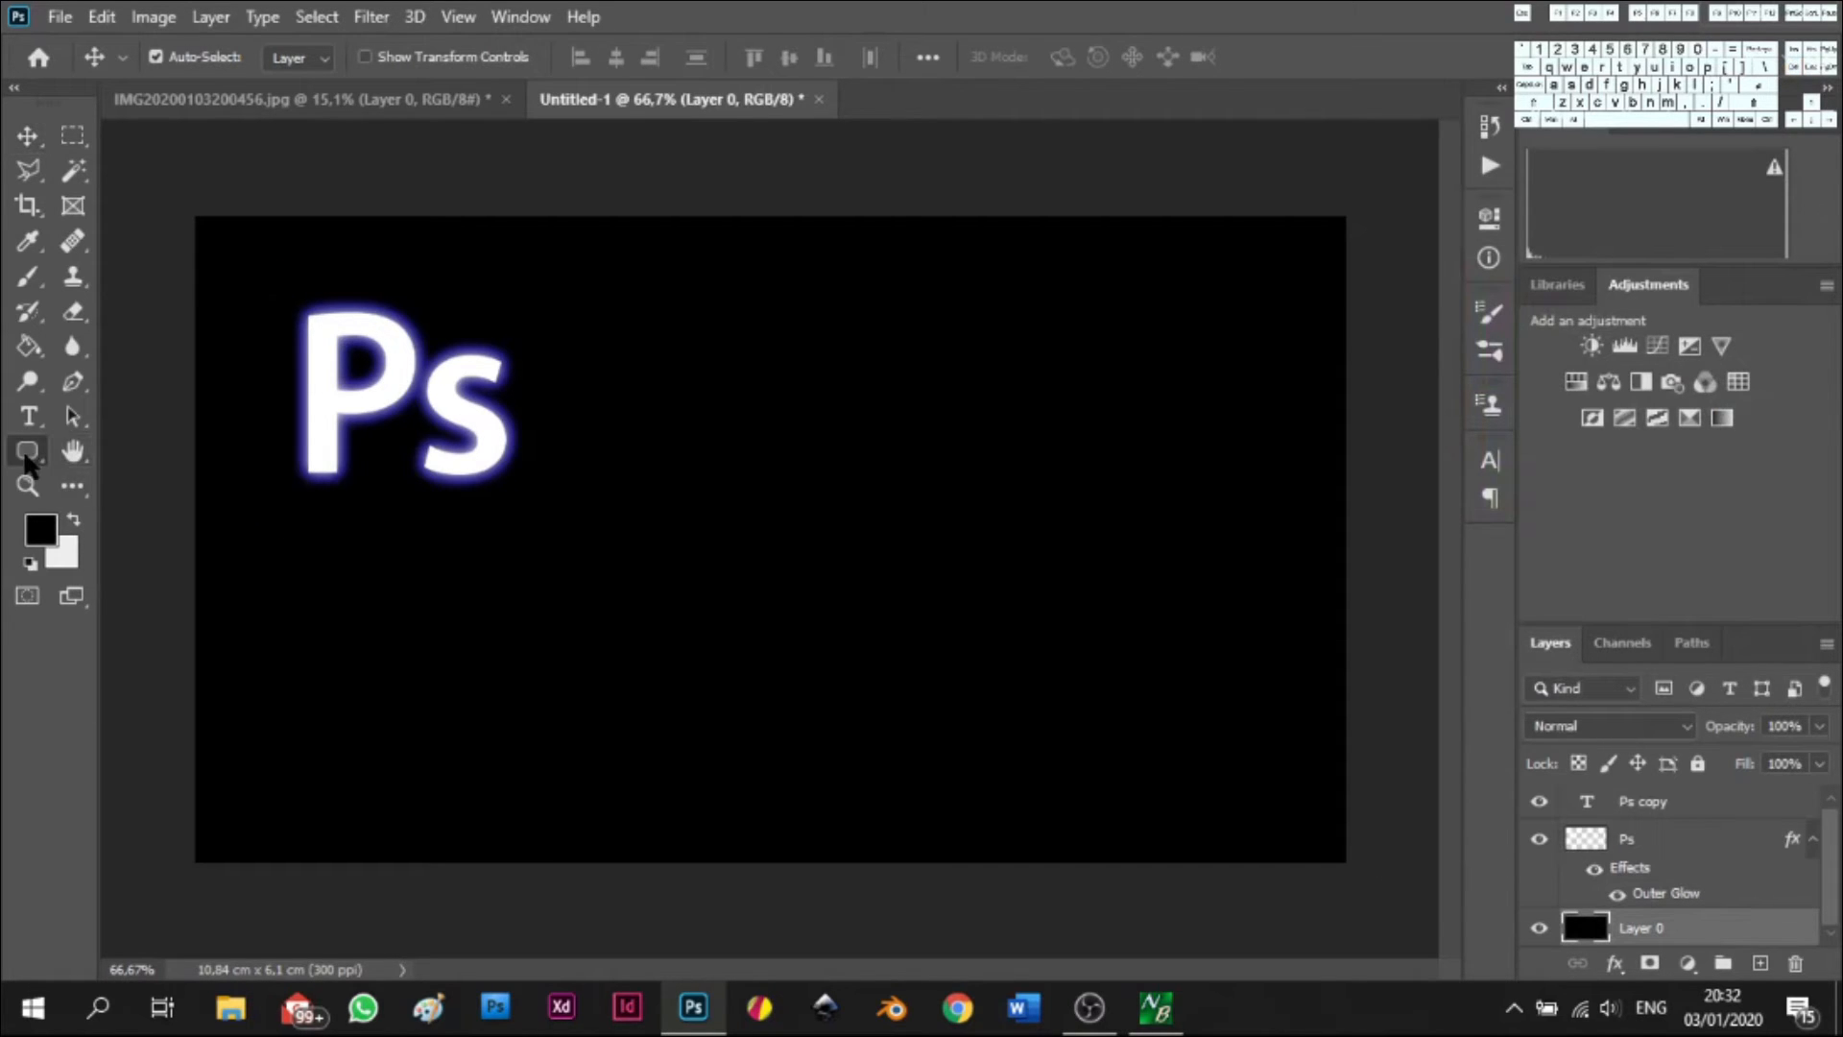
pyautogui.moveTo(271, 271); pyautogui.dragTo(539, 539)
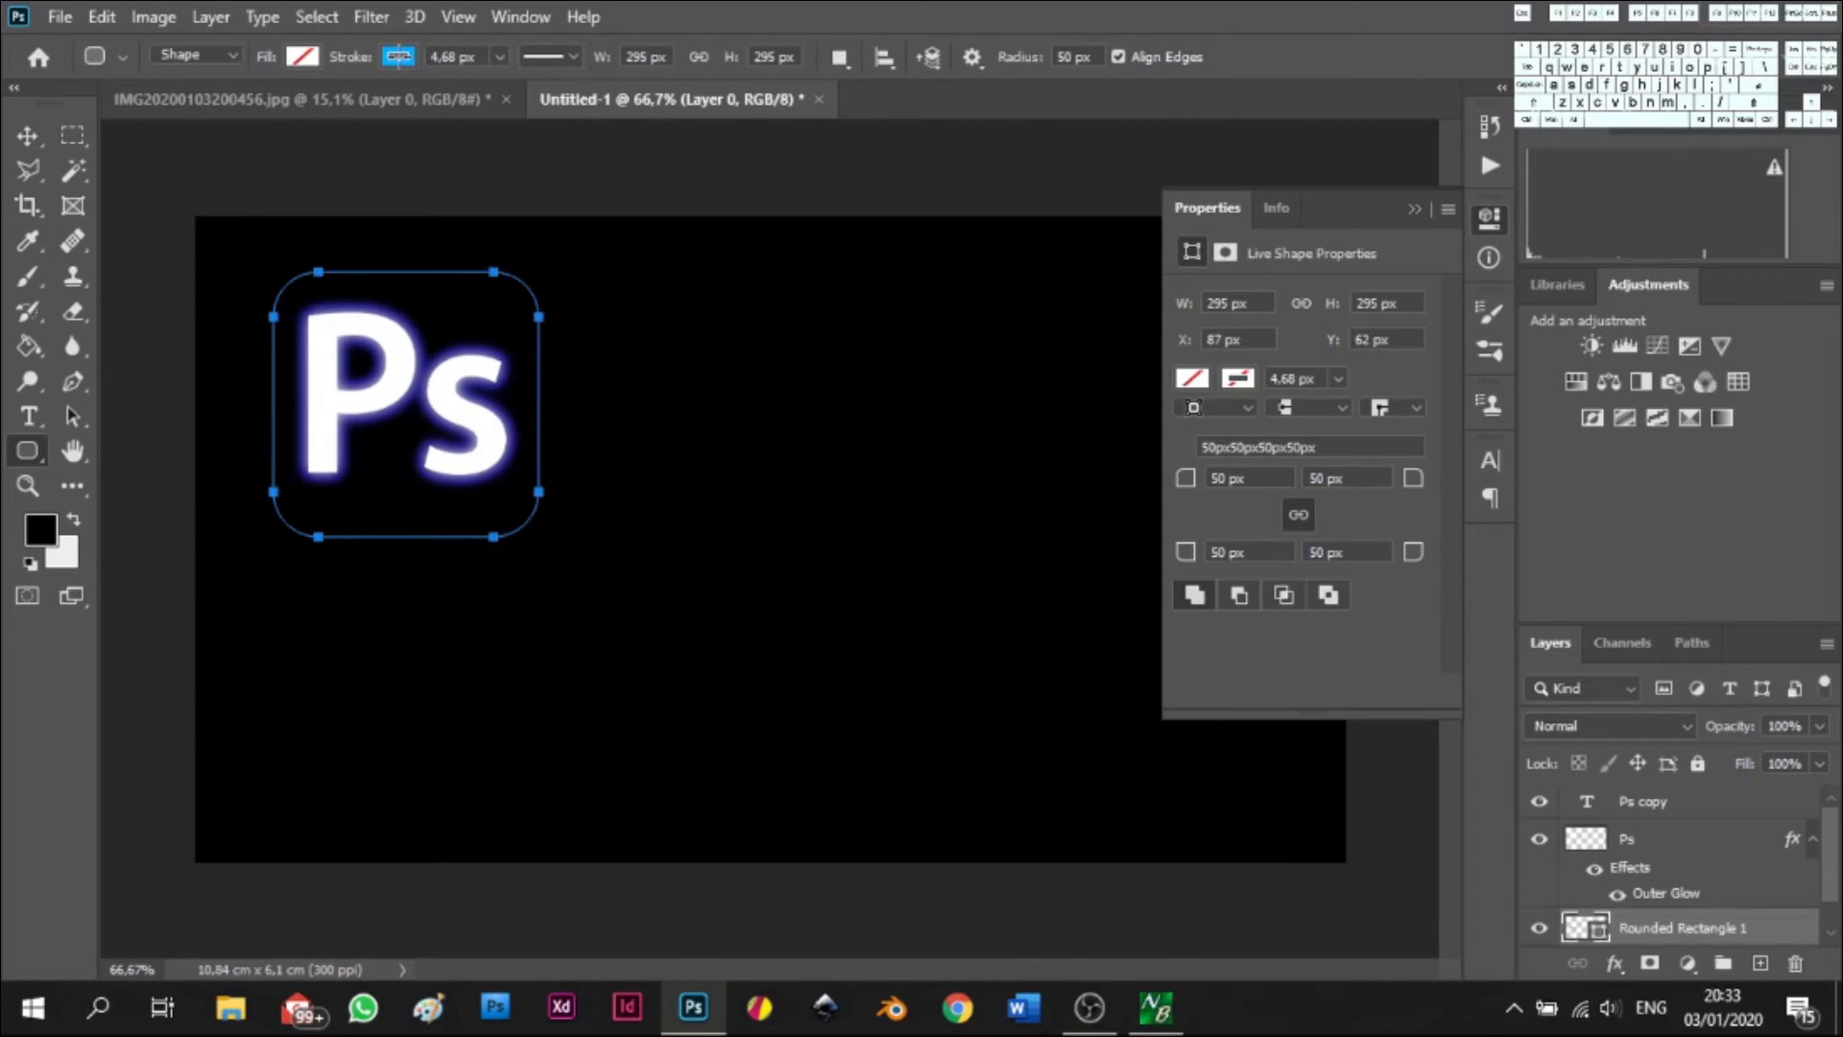
# - Change the rounded square's stroke to a near-white recently used color and nudge the shape up slightly around the Ps text
pyautogui.click(401, 59)
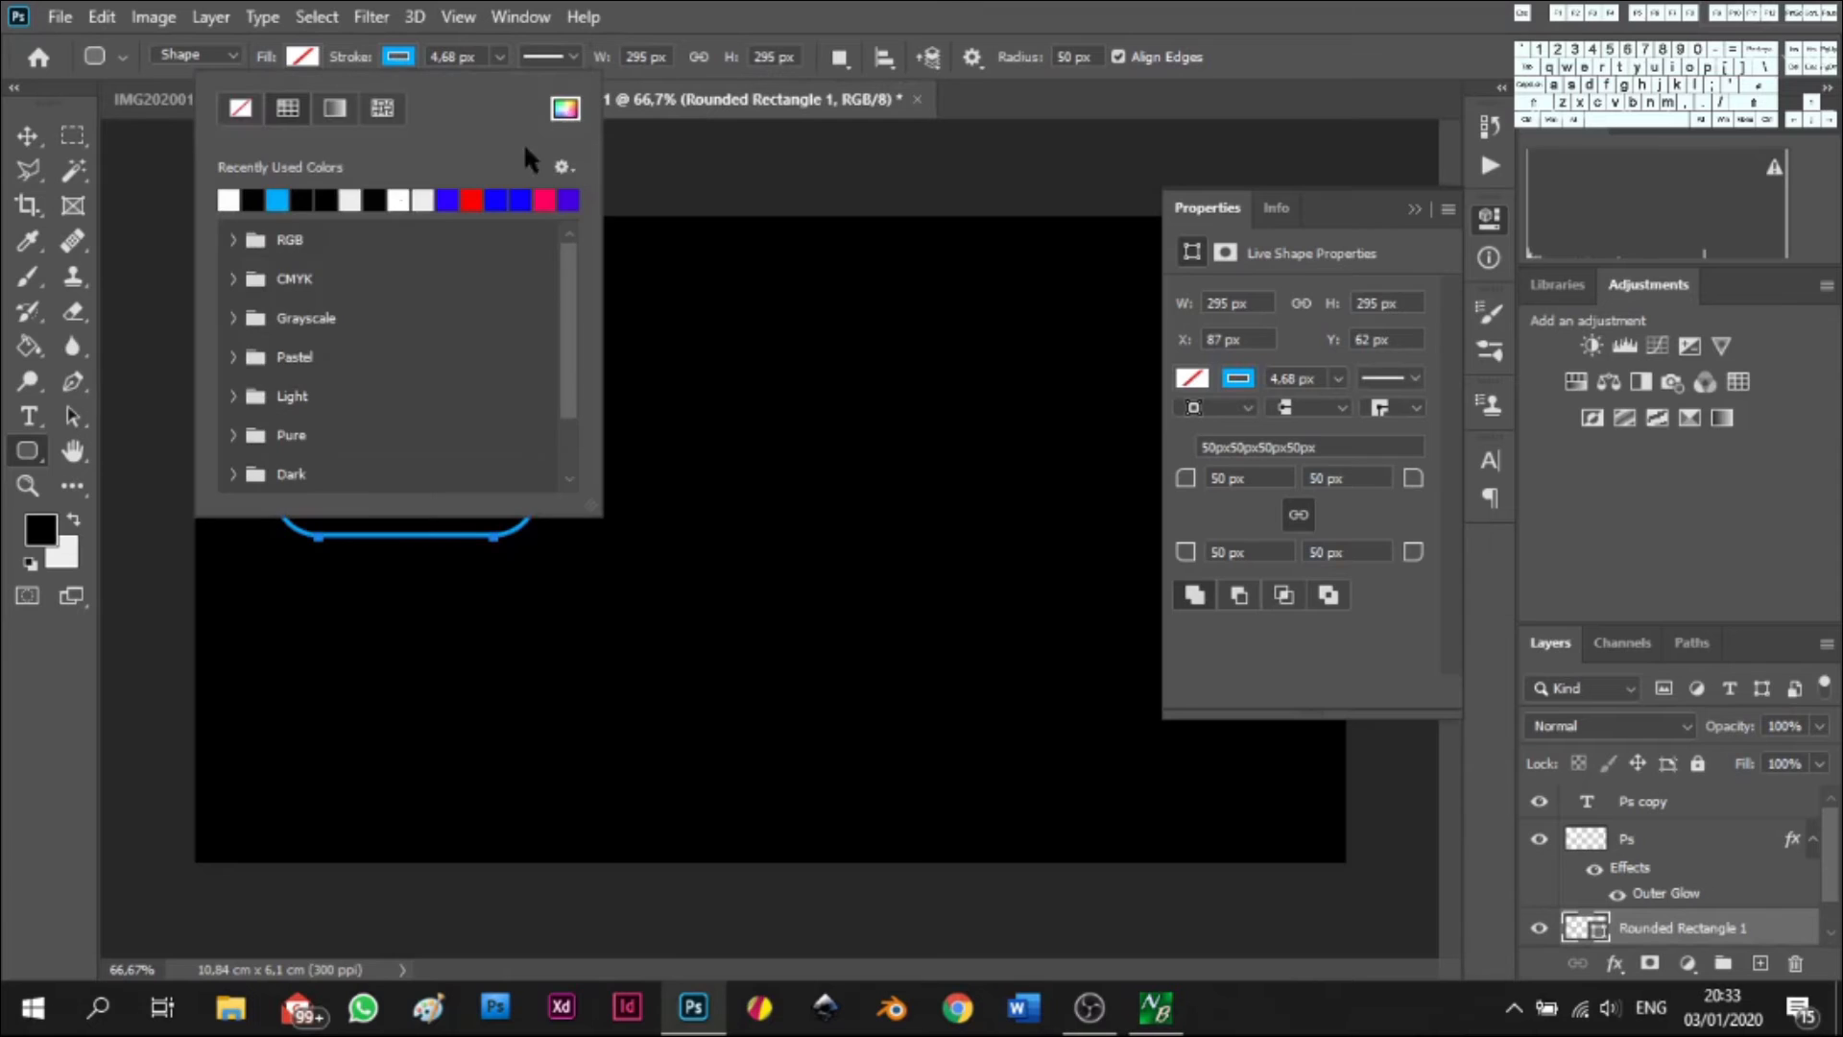
pyautogui.click(355, 202)
pyautogui.click(29, 137)
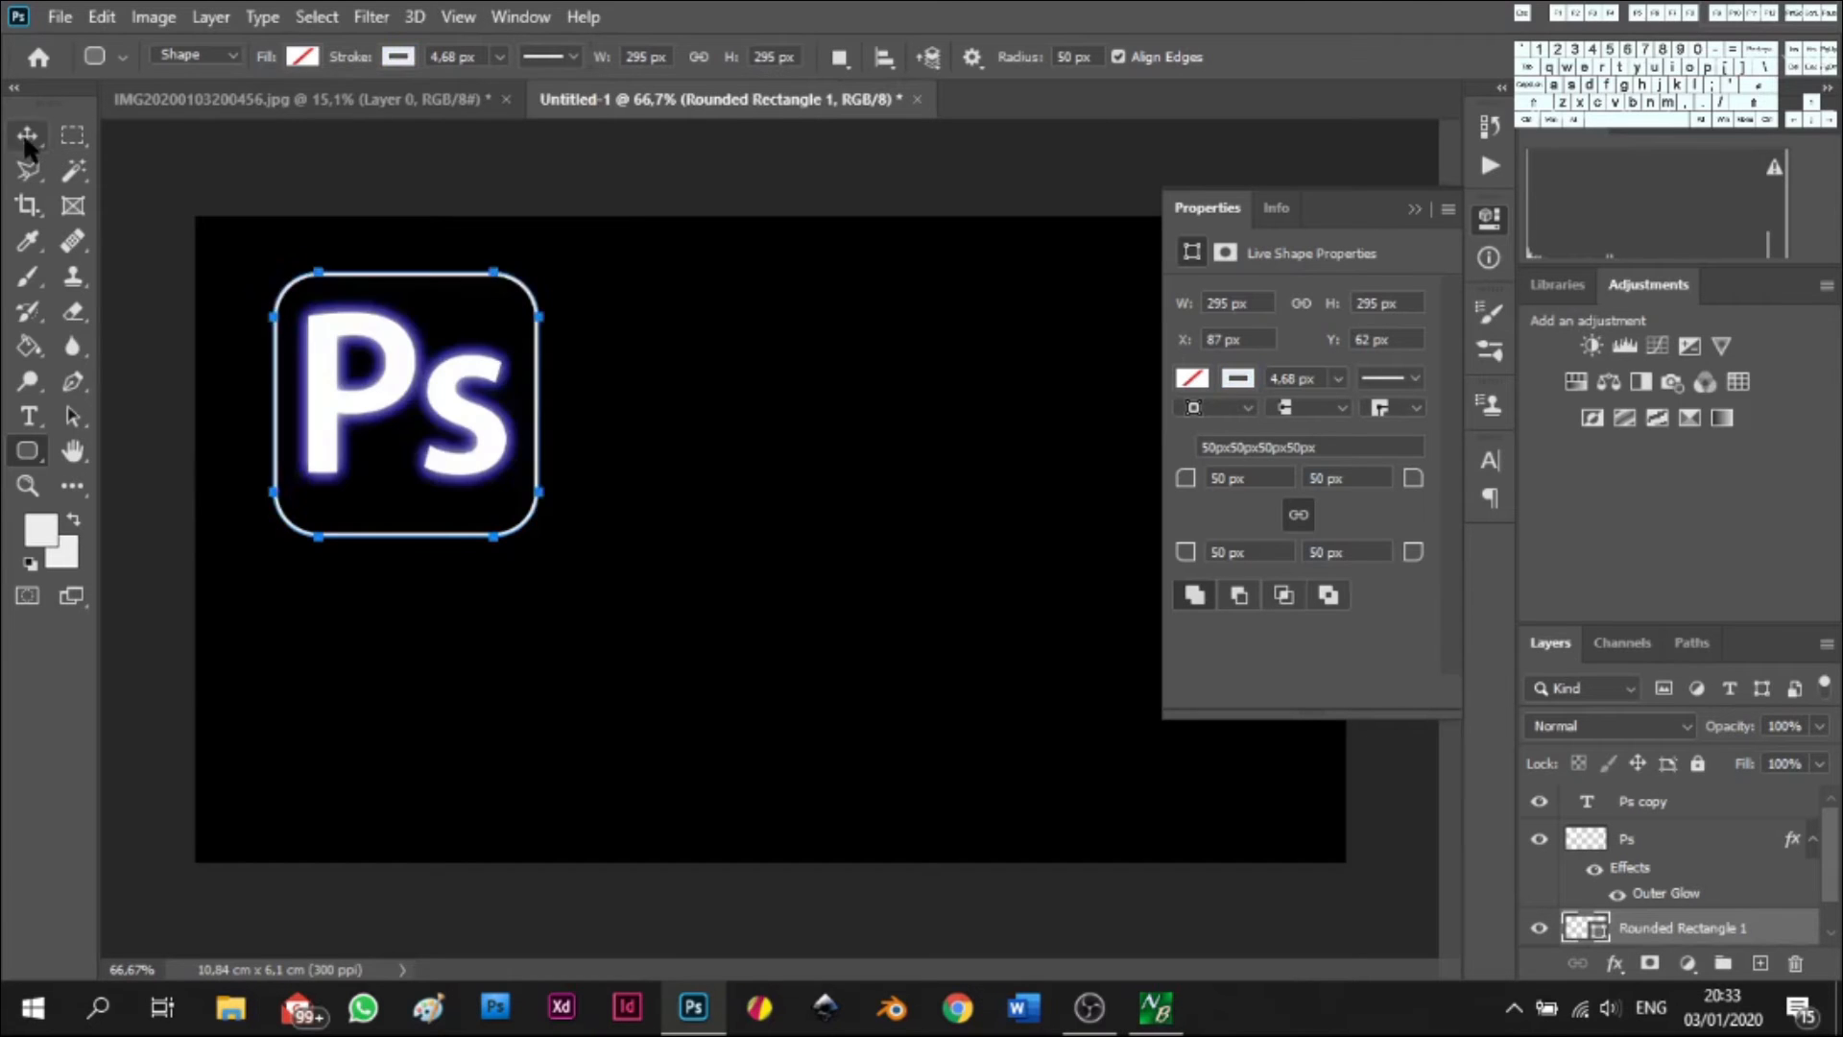
pyautogui.click(1414, 208)
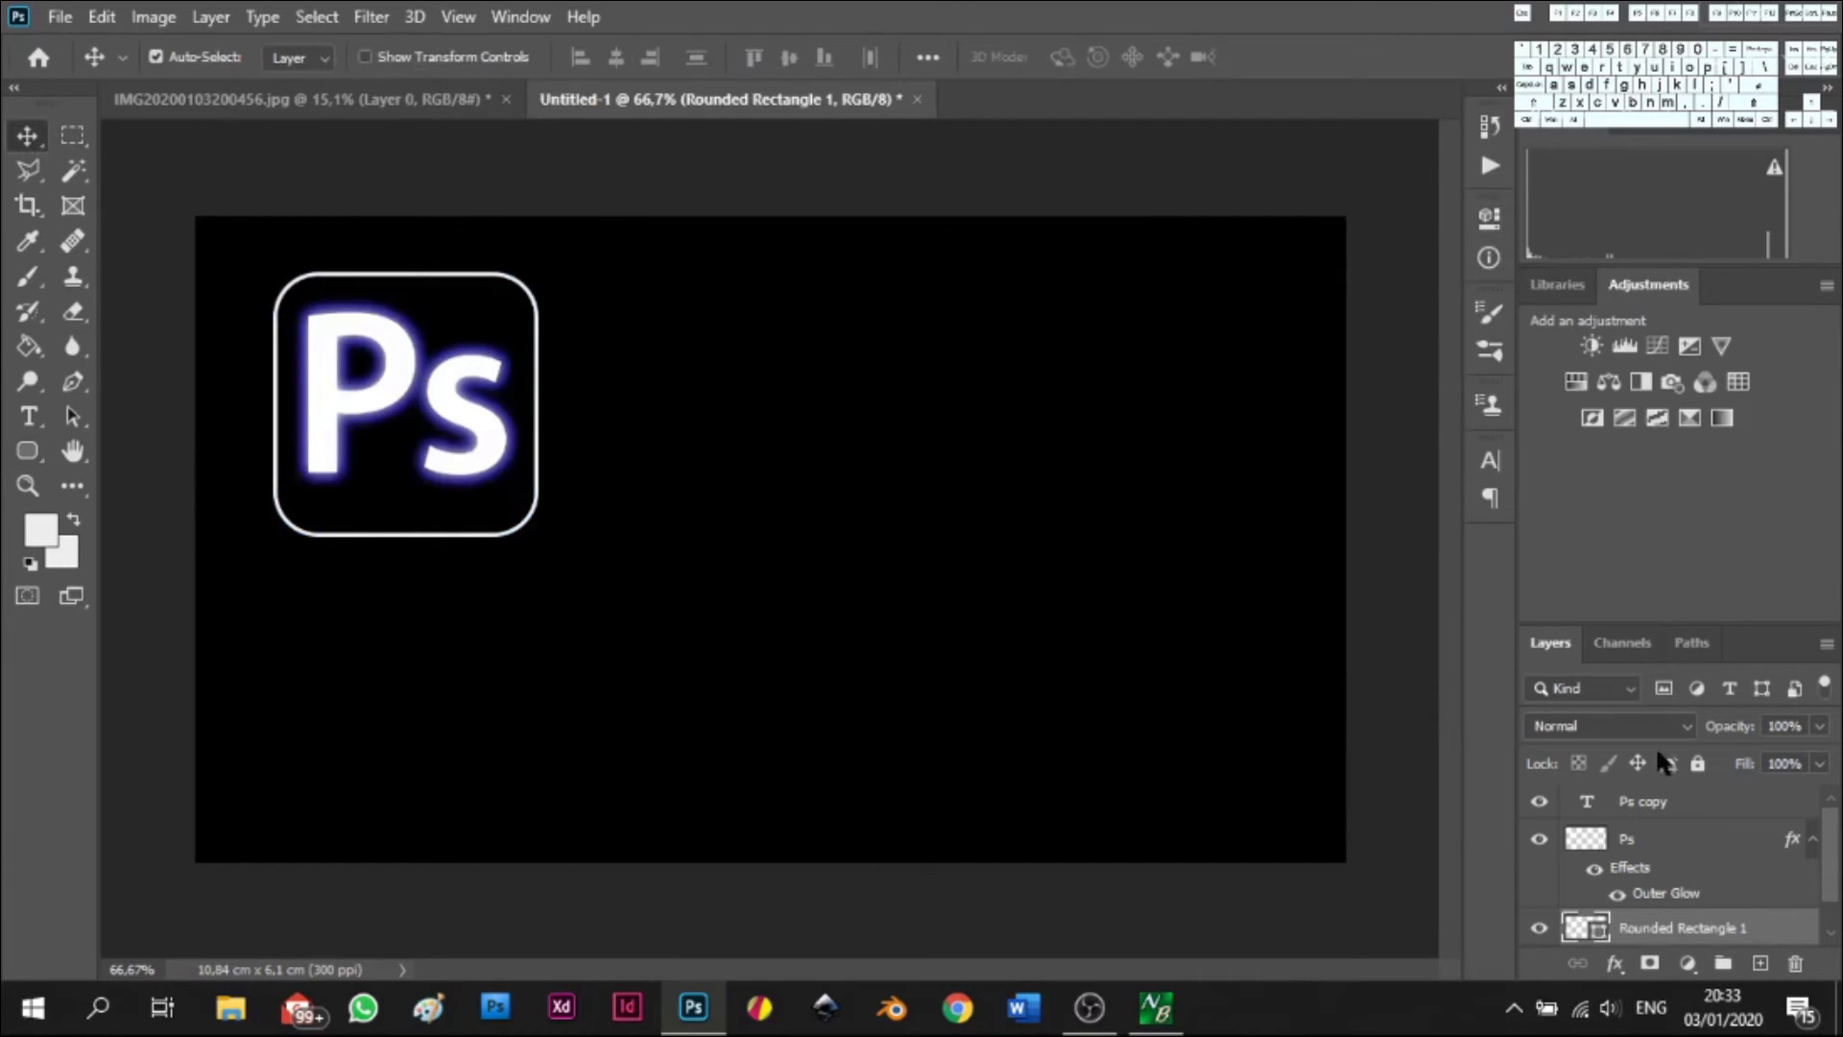
pyautogui.moveTo(411, 538); pyautogui.dragTo(404, 532)
# - Duplicate the rounded rectangle layer and rasterize the original layer beneath the copy
pyautogui.hotkey('ctrl', 'j')
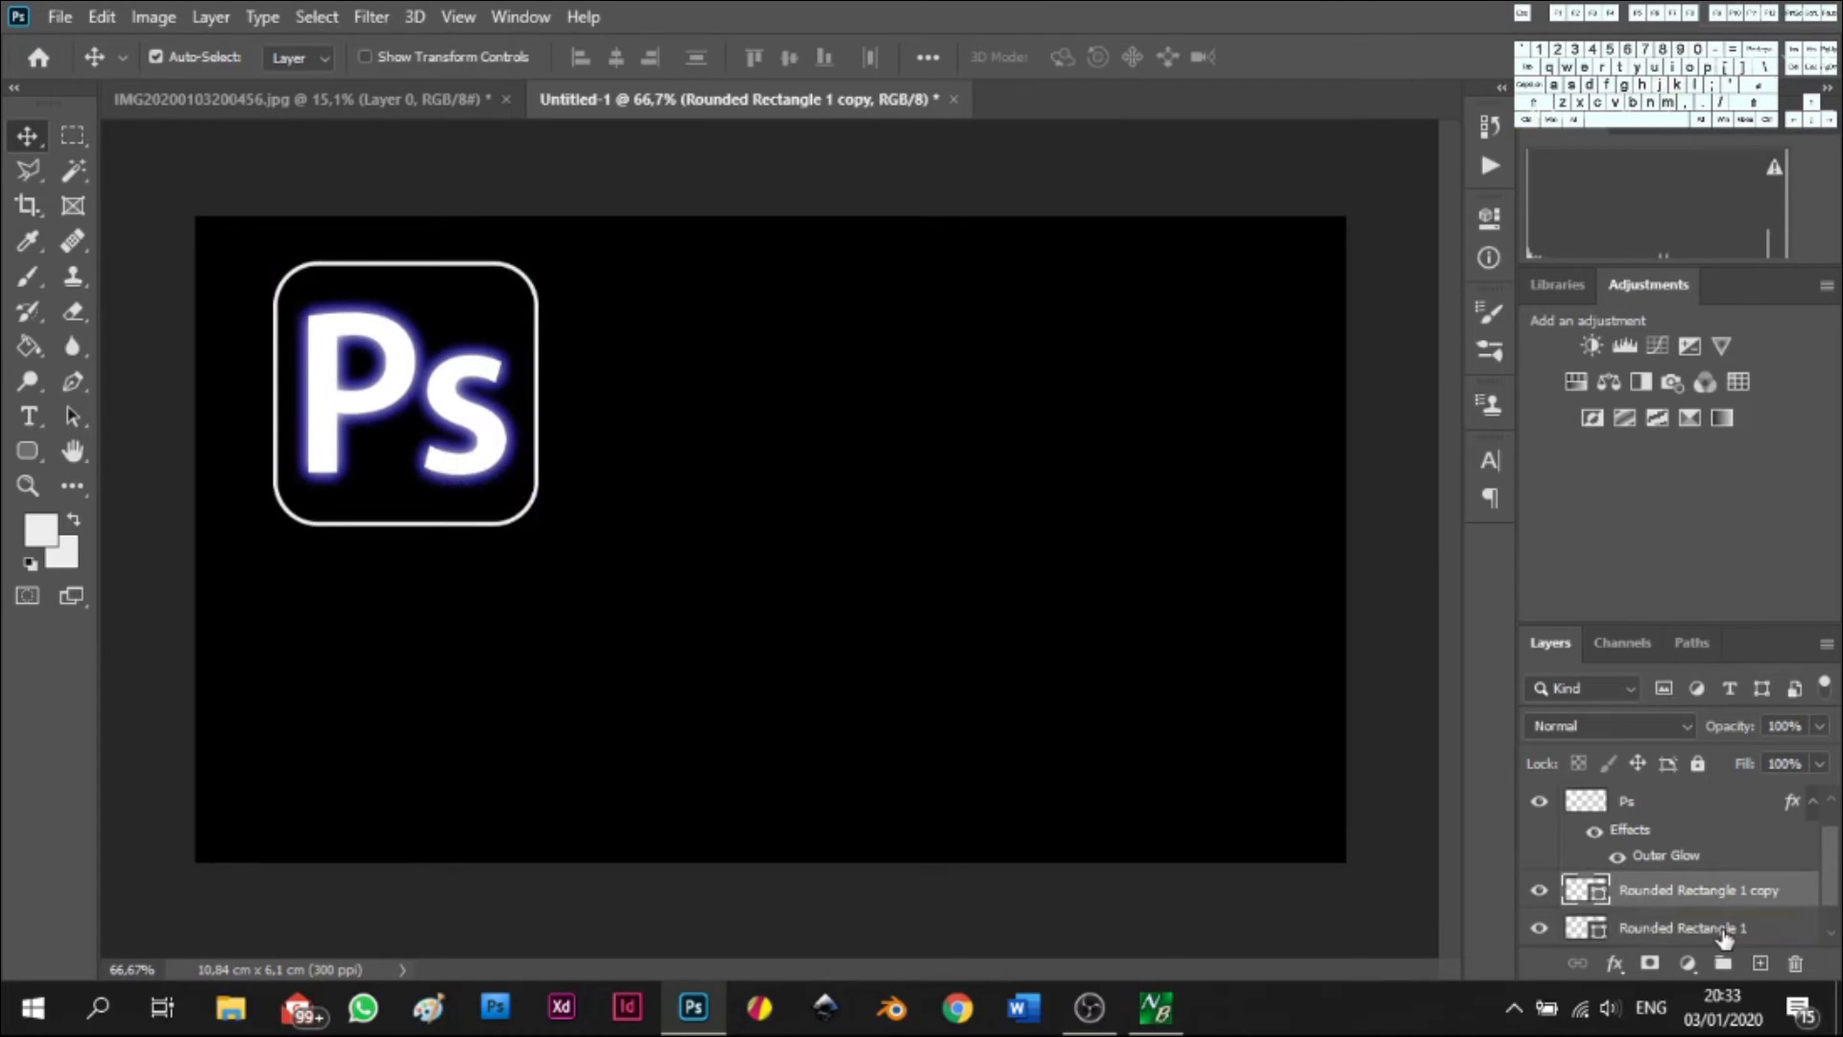
pyautogui.click(1719, 928)
pyautogui.rightClick(1720, 925)
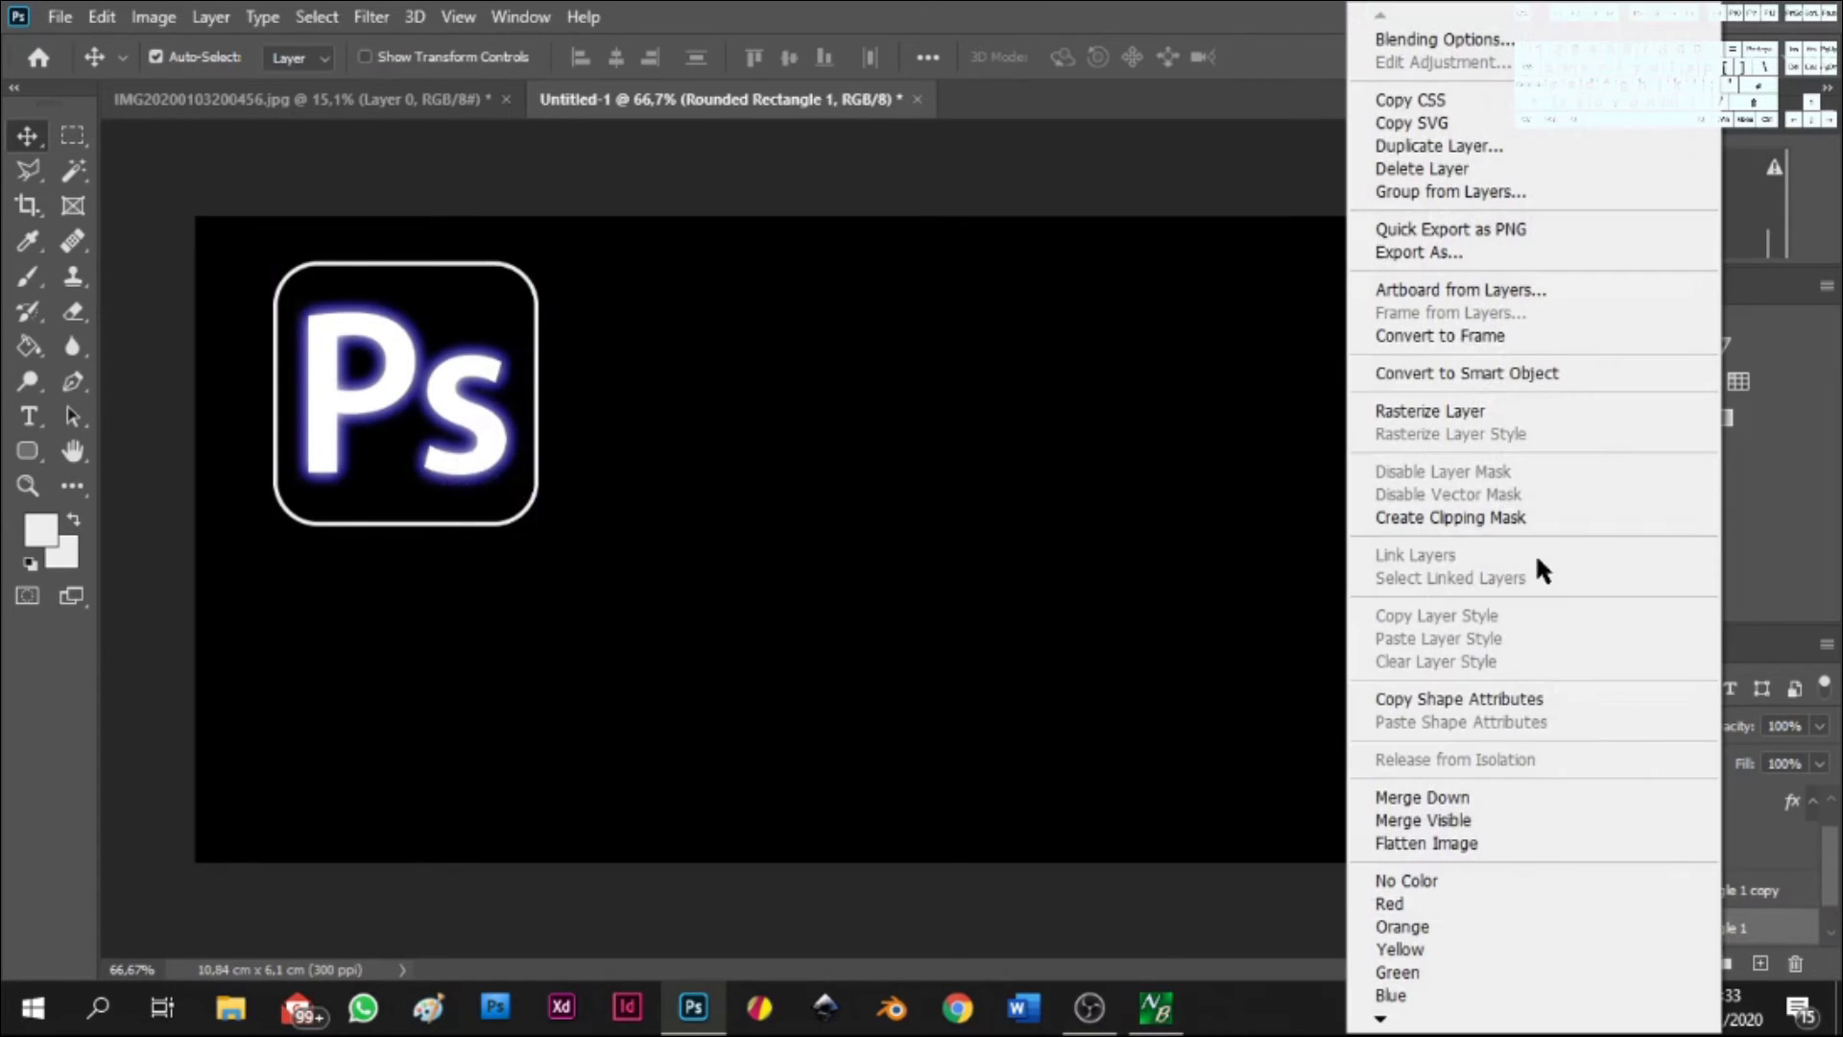
pyautogui.click(1478, 412)
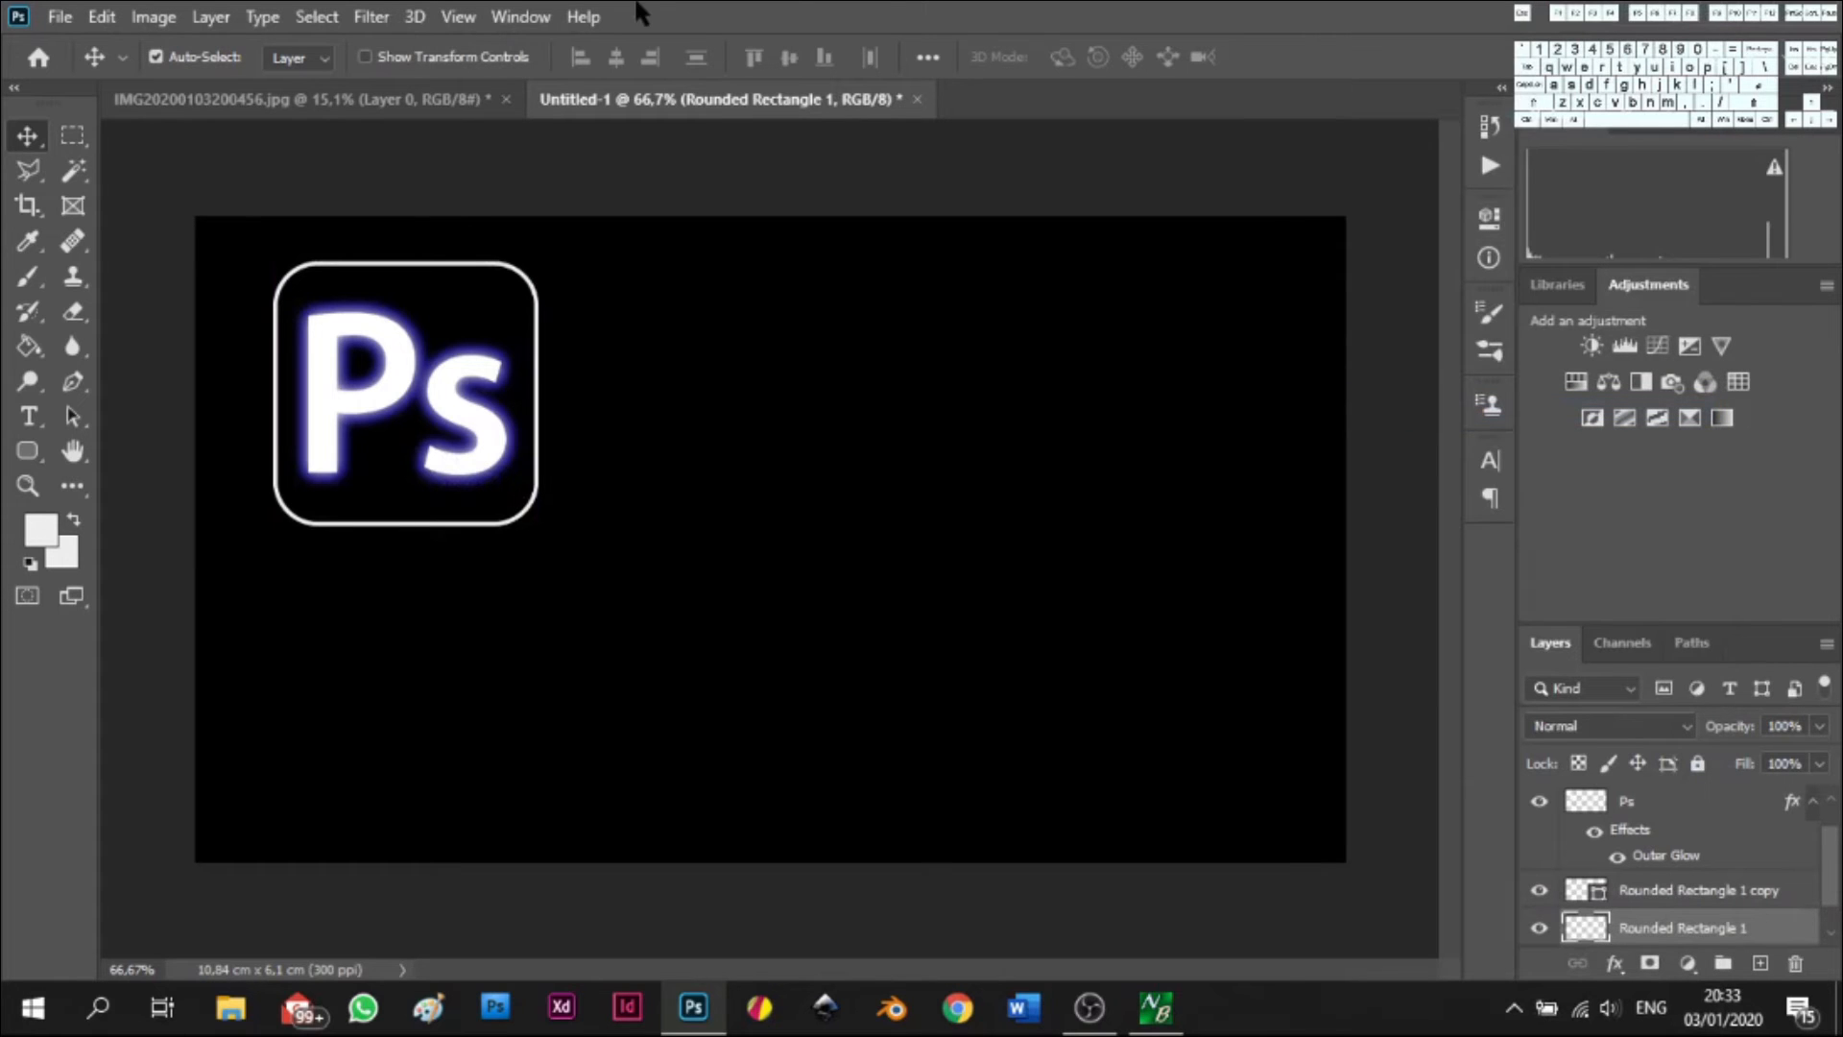
# - Apply a Gaussian Blur with a radius of 7,8 pixels to the rasterized rounded rectangle
pyautogui.click(358, 19)
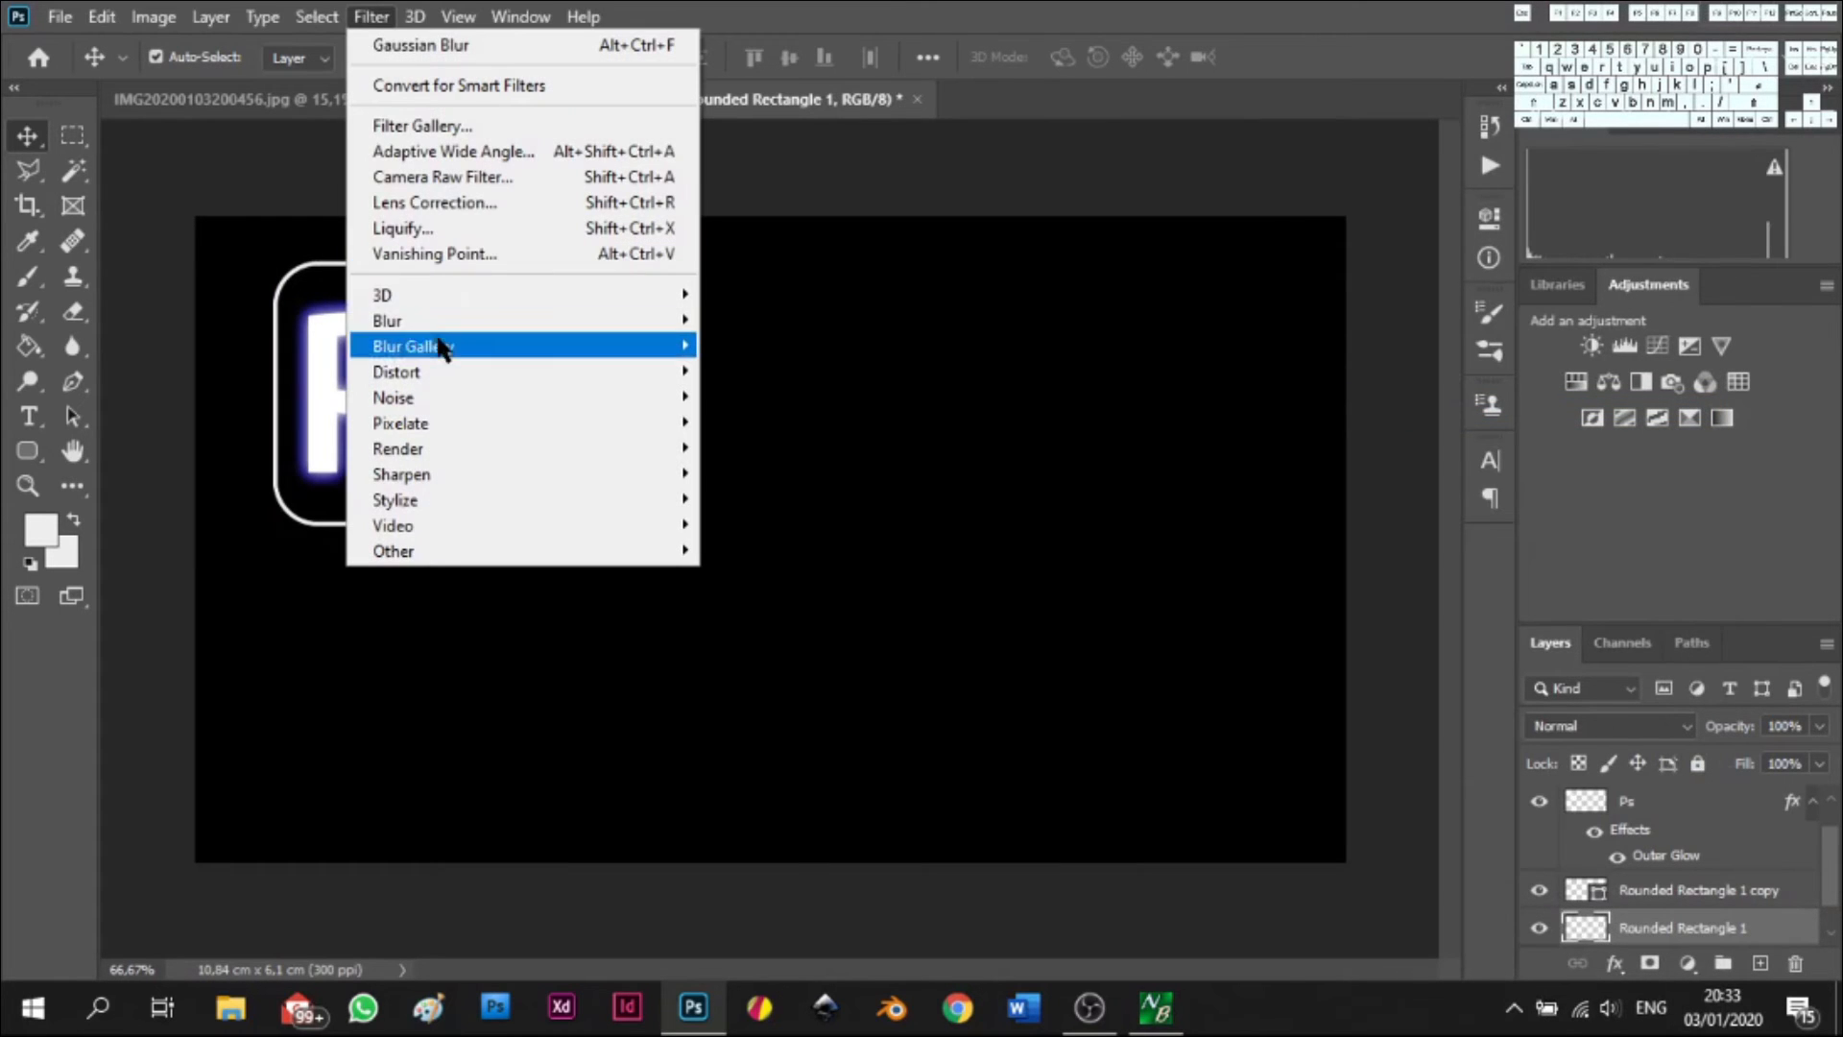
pyautogui.moveTo(629, 322)
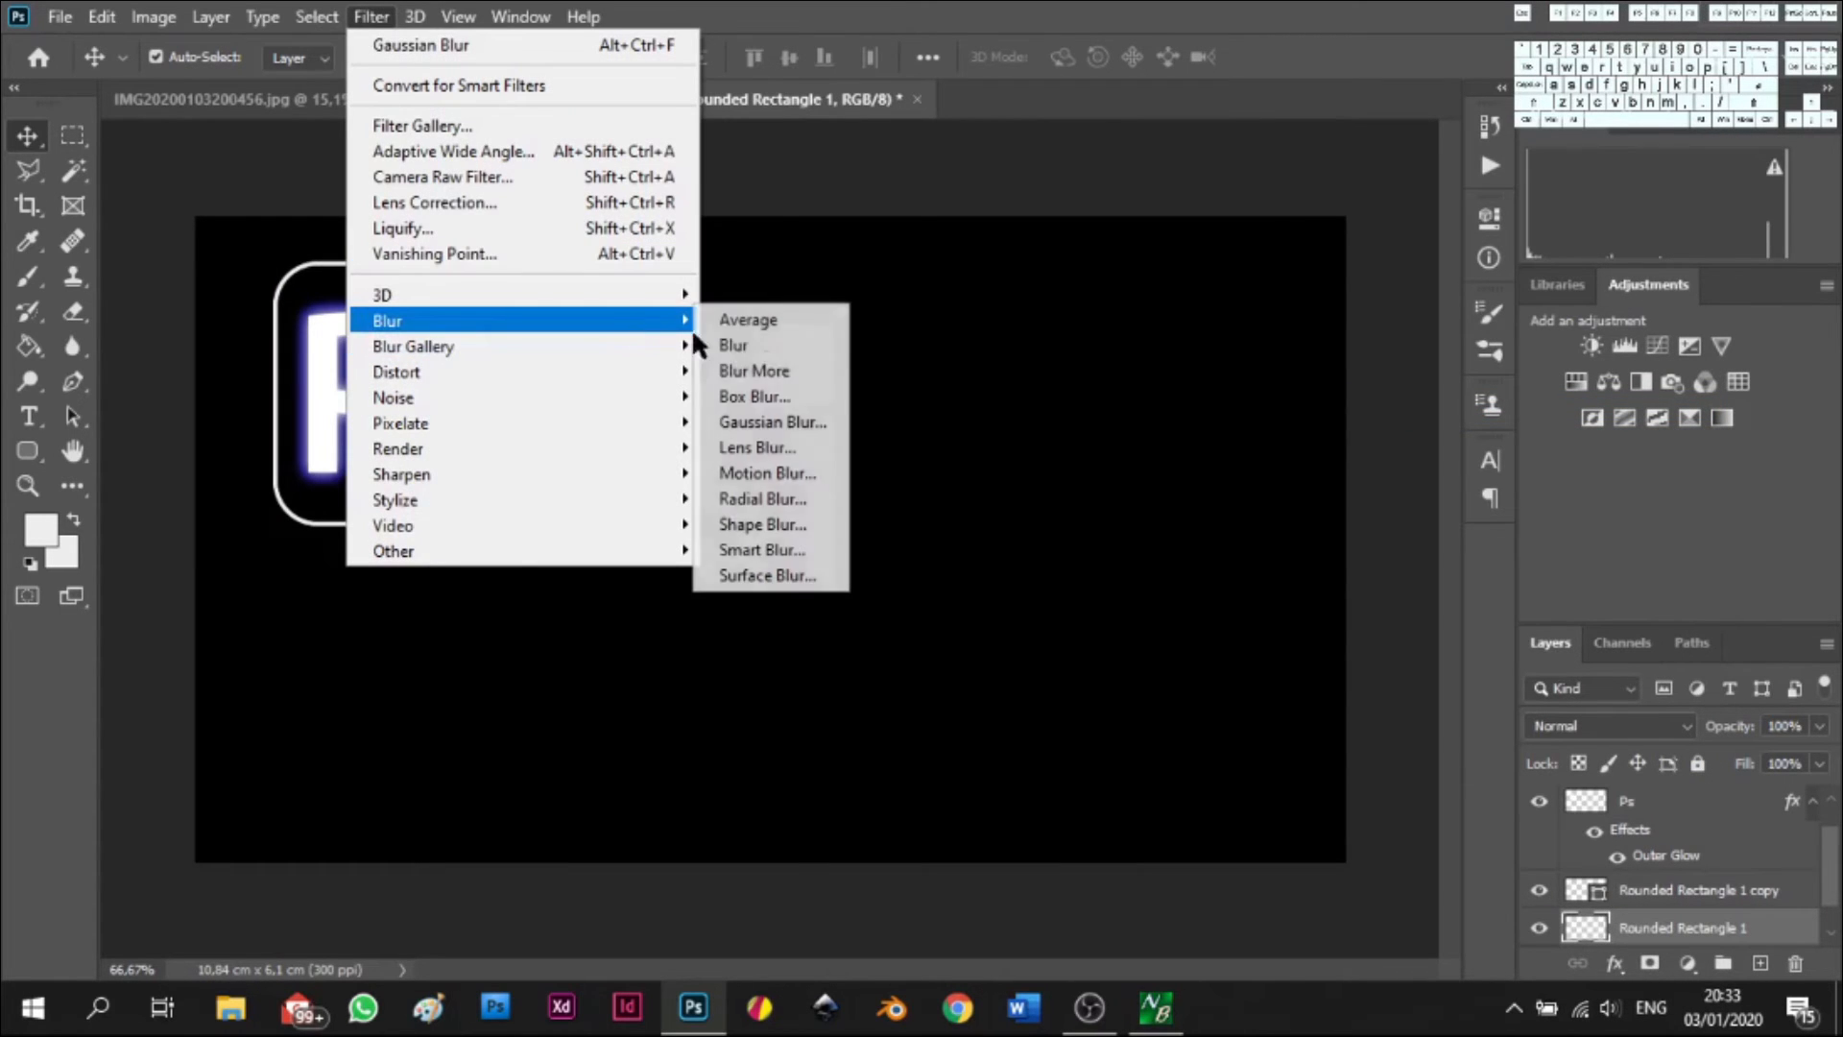
pyautogui.click(792, 423)
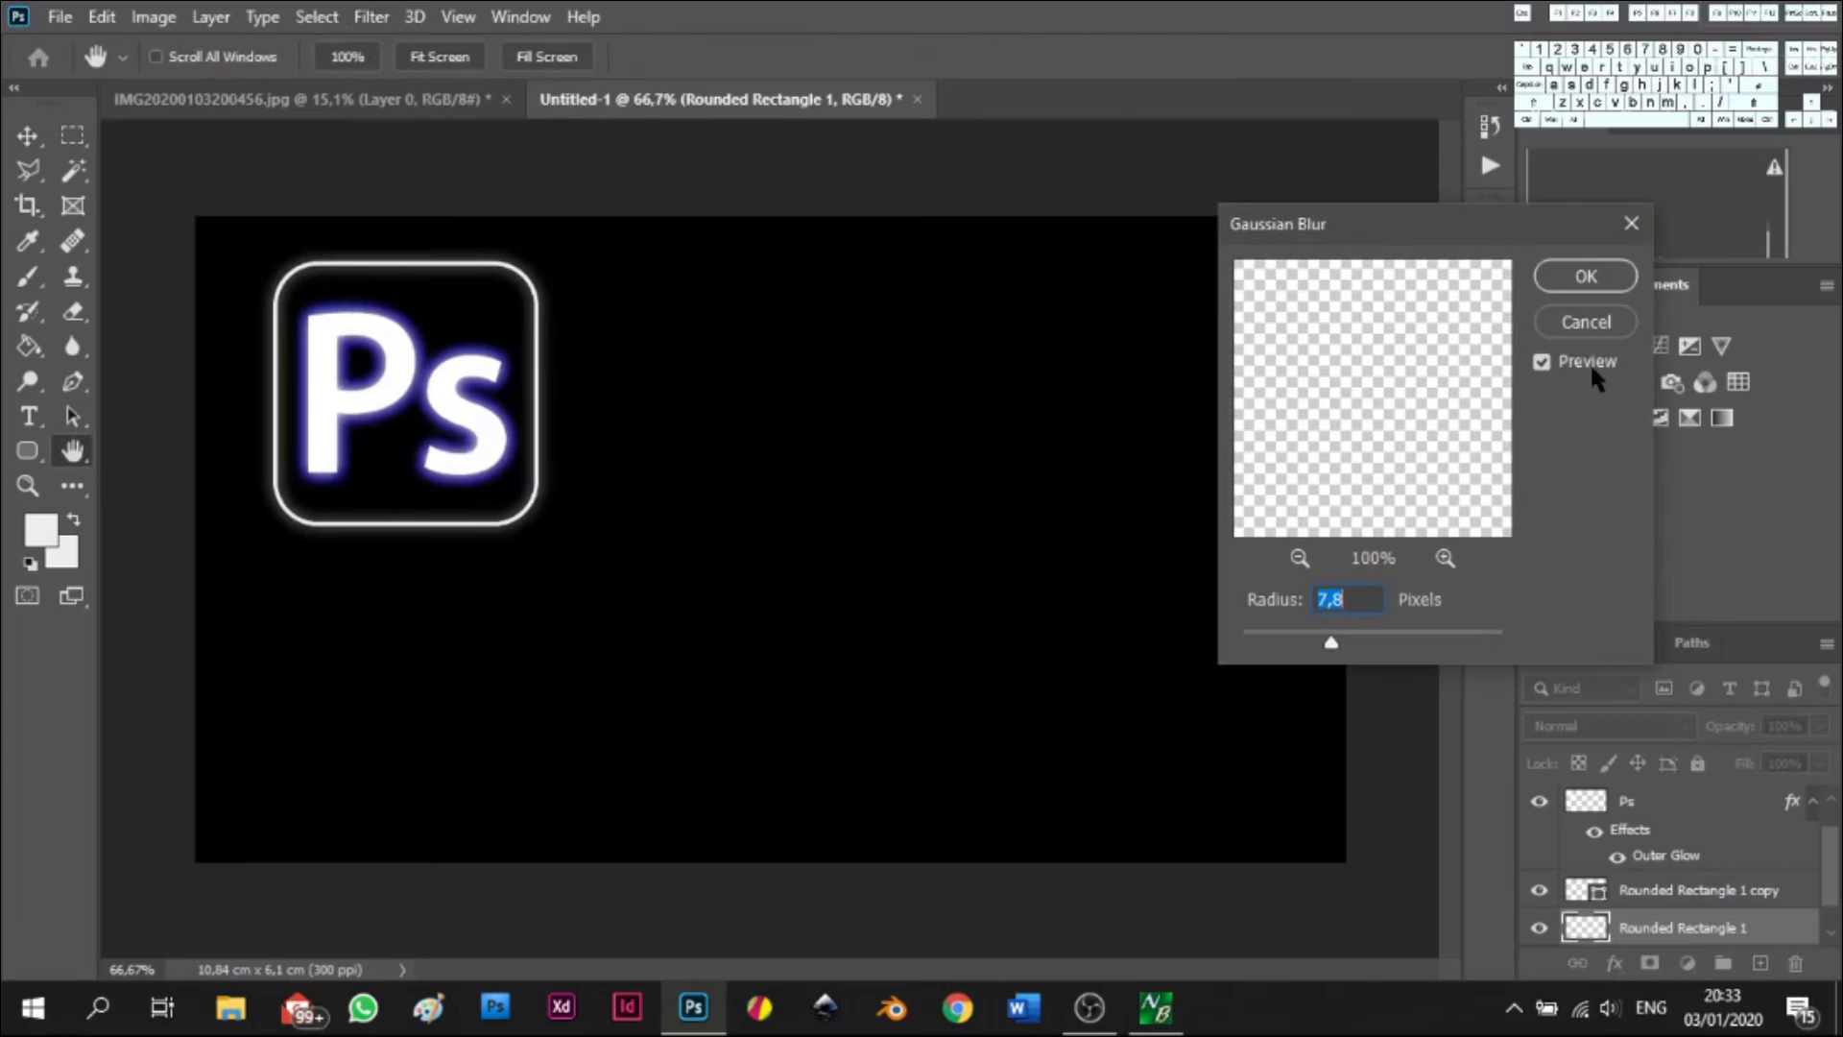
pyautogui.click(1595, 286)
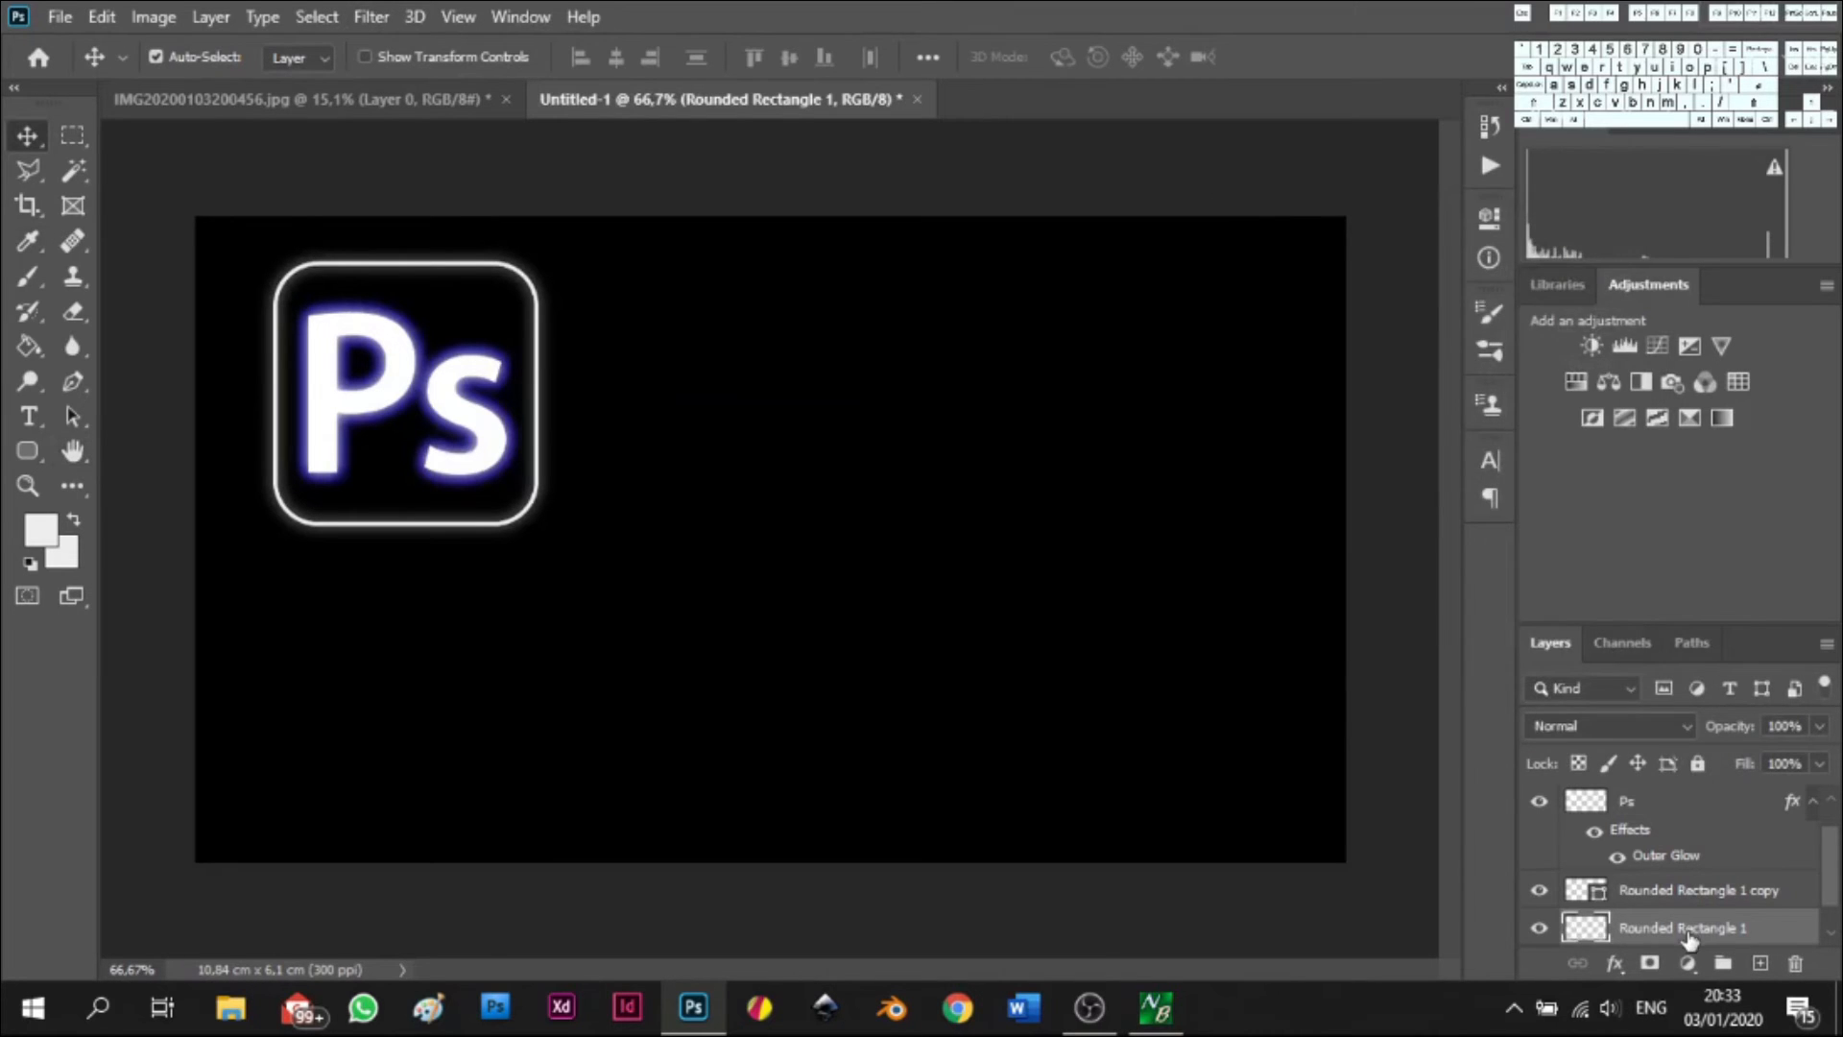
# - Add an Outer Glow layer style to the blurred rounded rectangle layer
pyautogui.rightClick(1688, 928)
pyautogui.click(1373, 38)
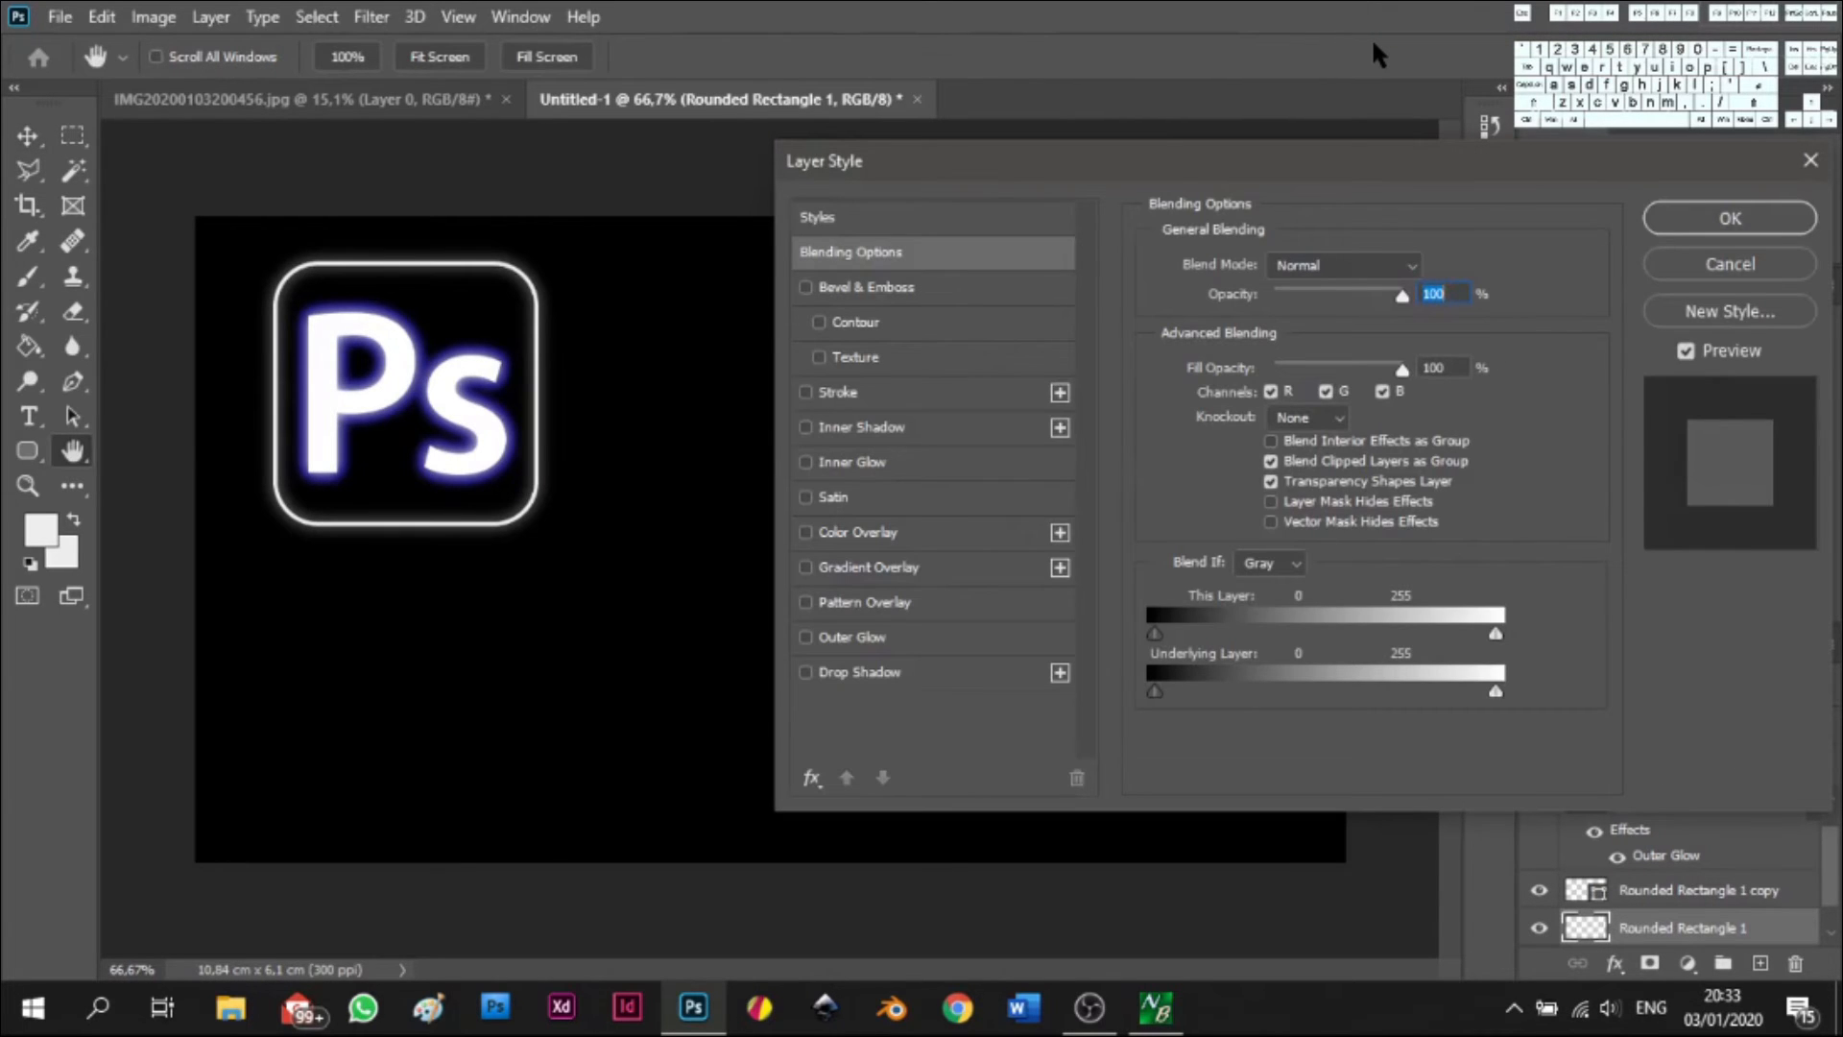
pyautogui.click(805, 637)
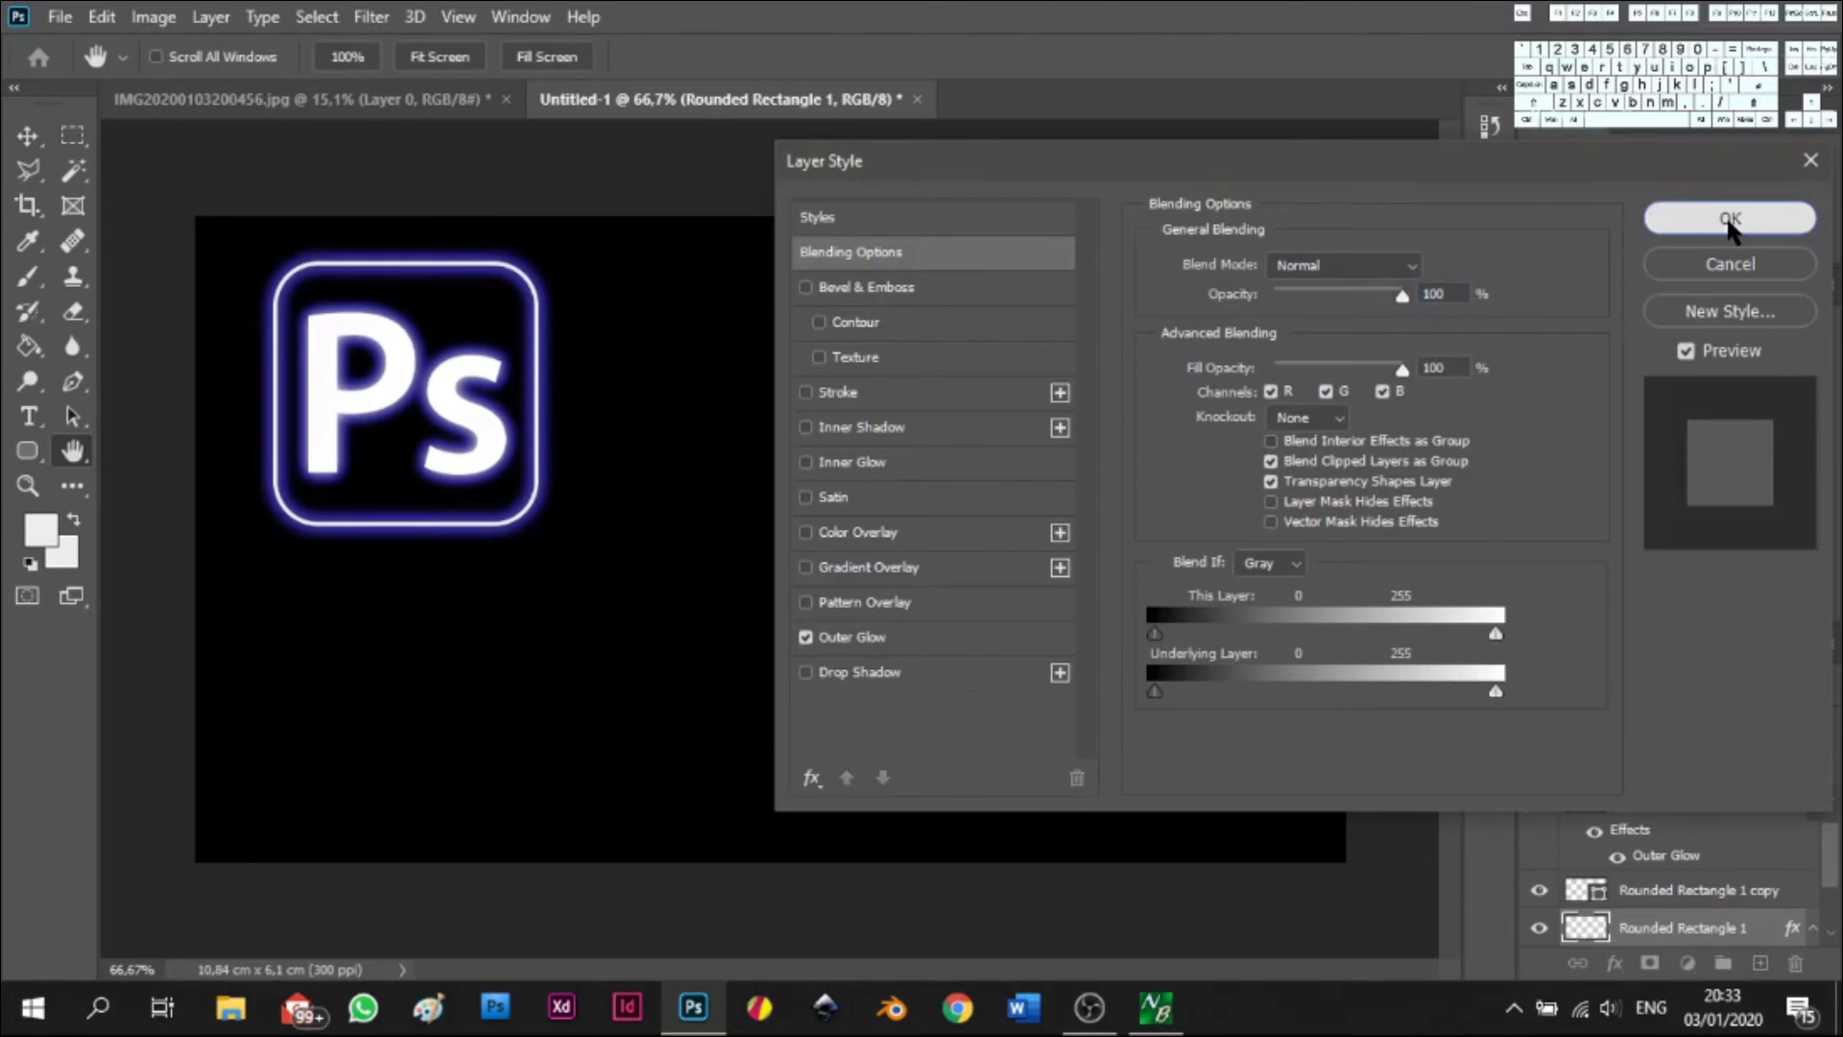
pyautogui.click(1727, 216)
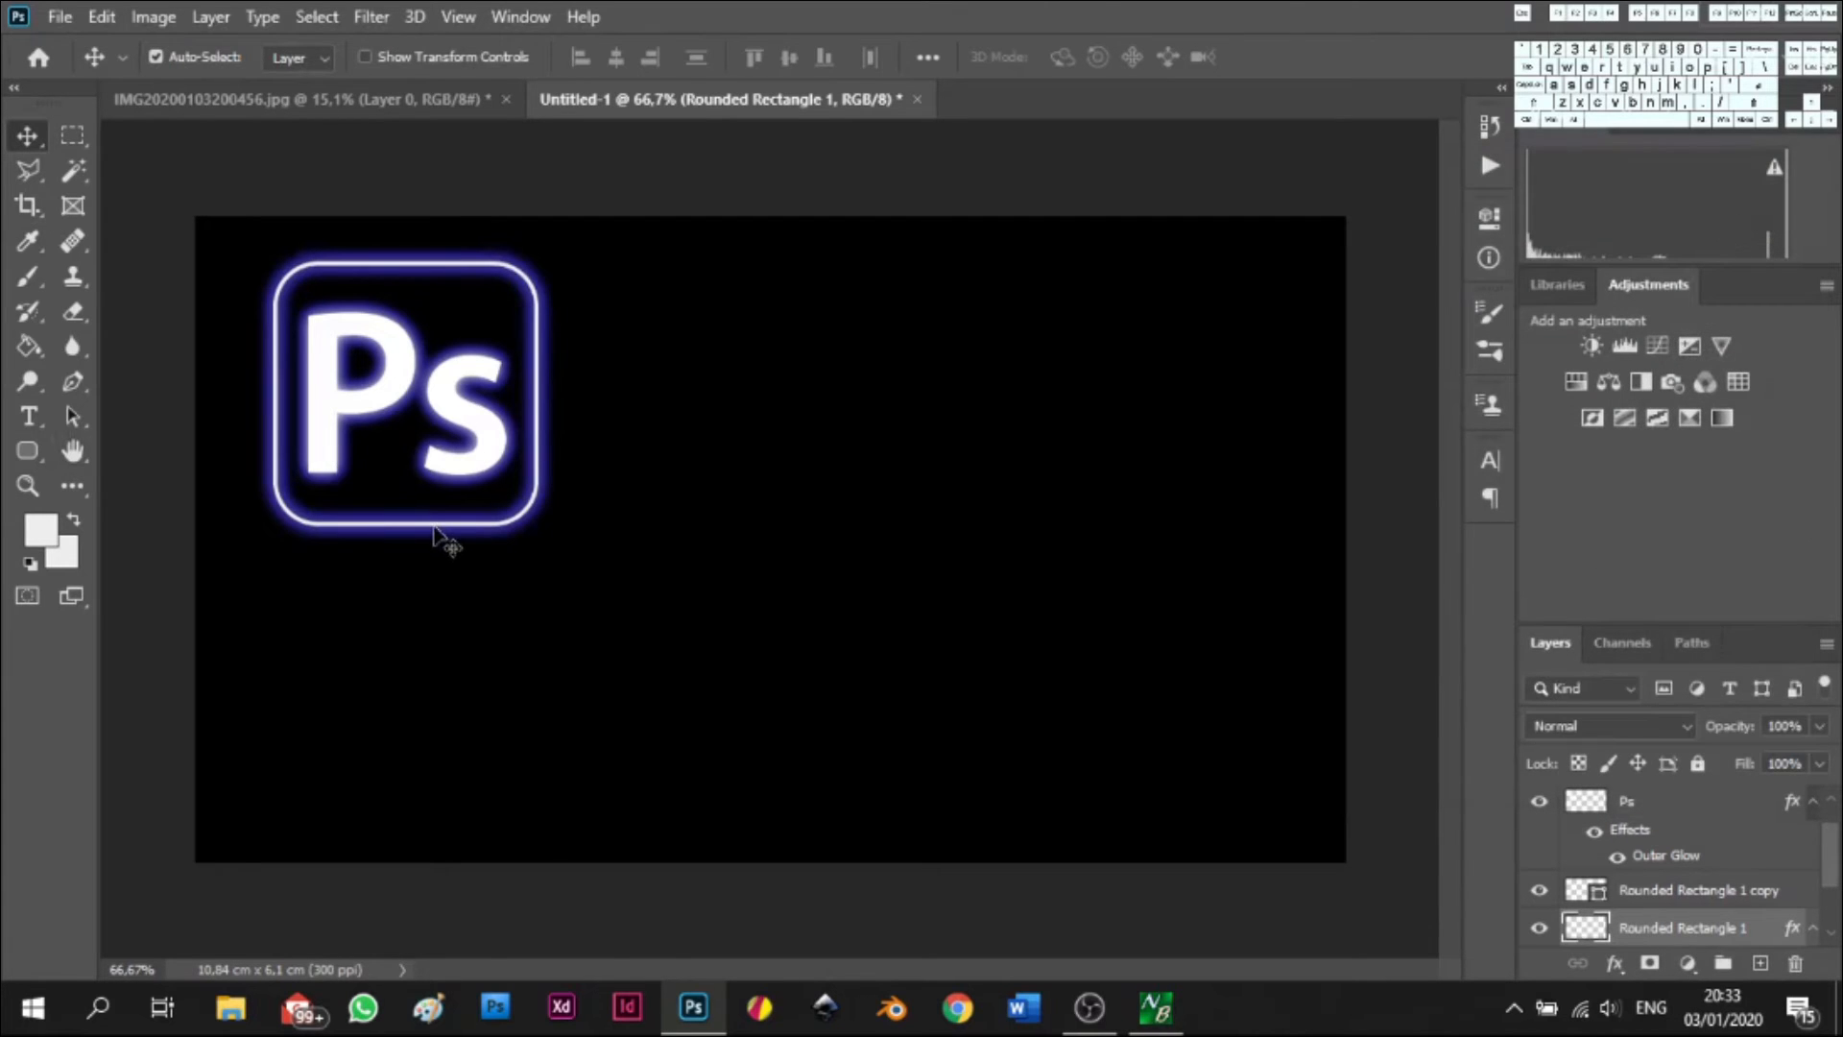
# - Duplicate the sharp Ps text and rounded rectangle shape layers together and move the copies to the right of the blue logo
pyautogui.click(1676, 891)
pyautogui.scroll(1, 1676, 903)
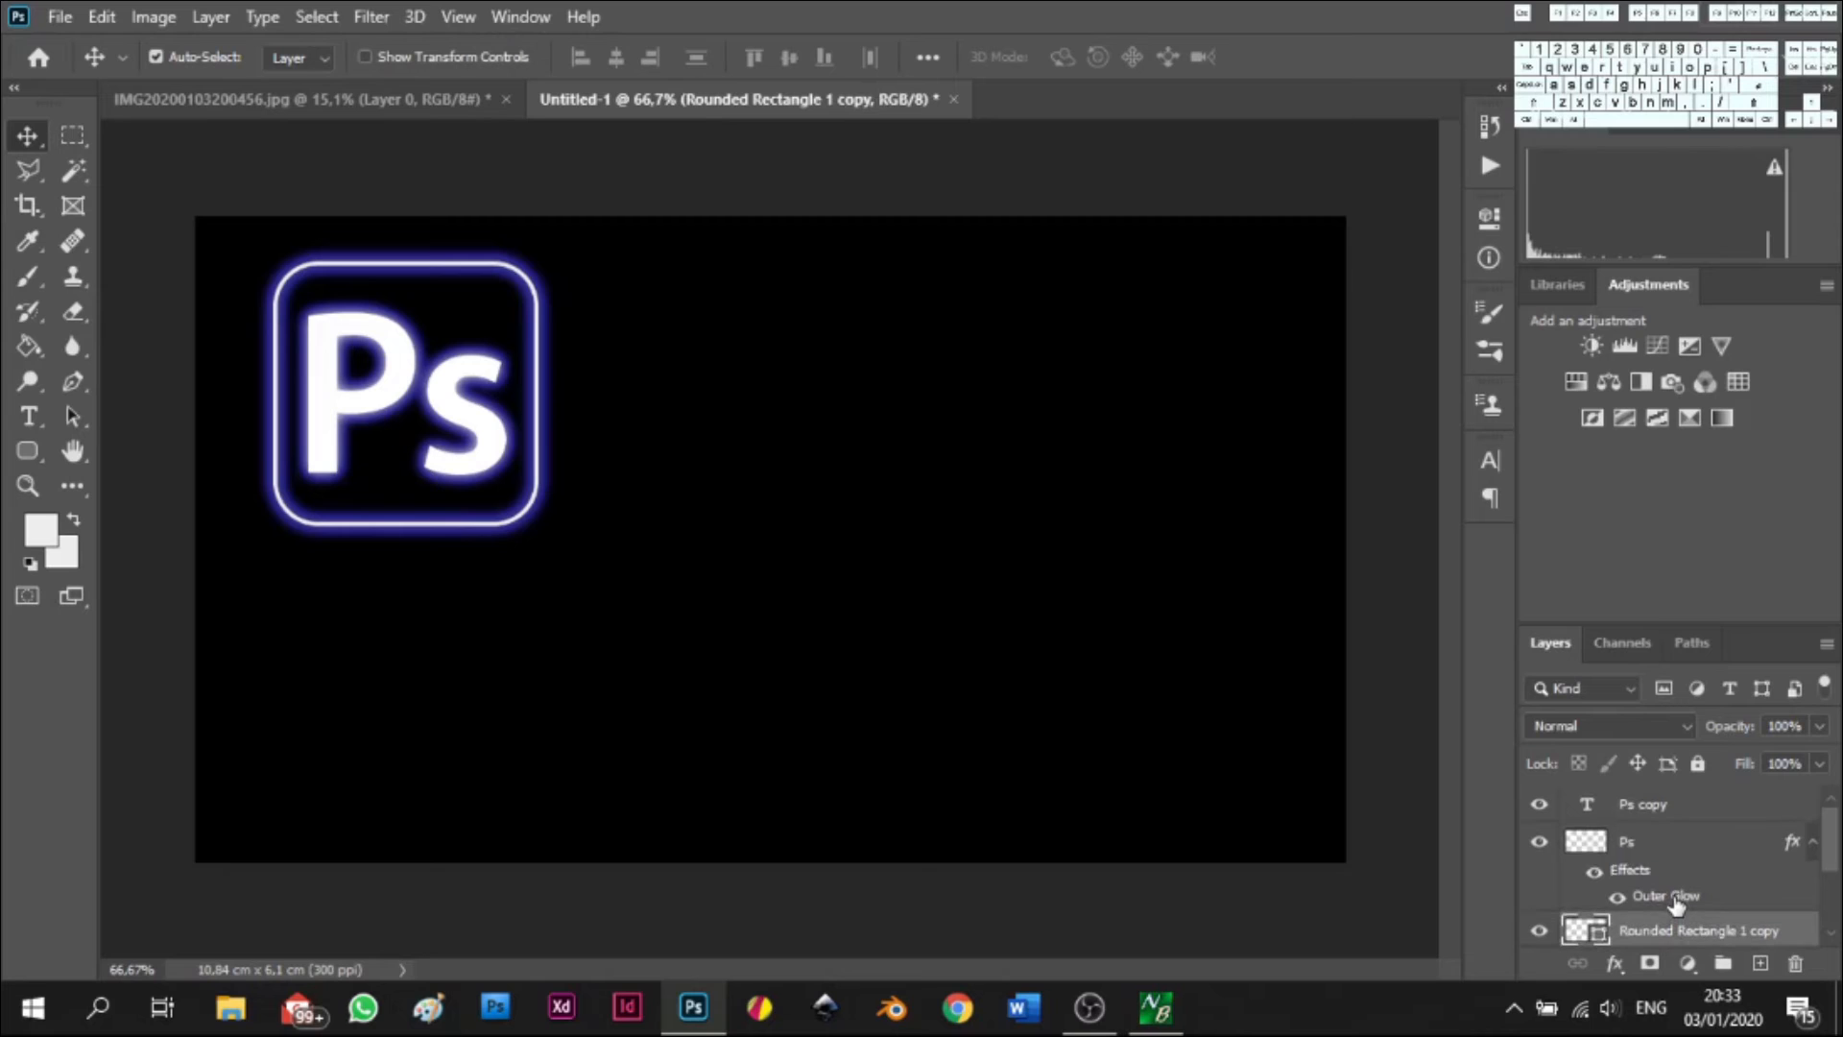
pyautogui.keyDown('ctrl'); pyautogui.click(1679, 813); pyautogui.keyUp('ctrl')
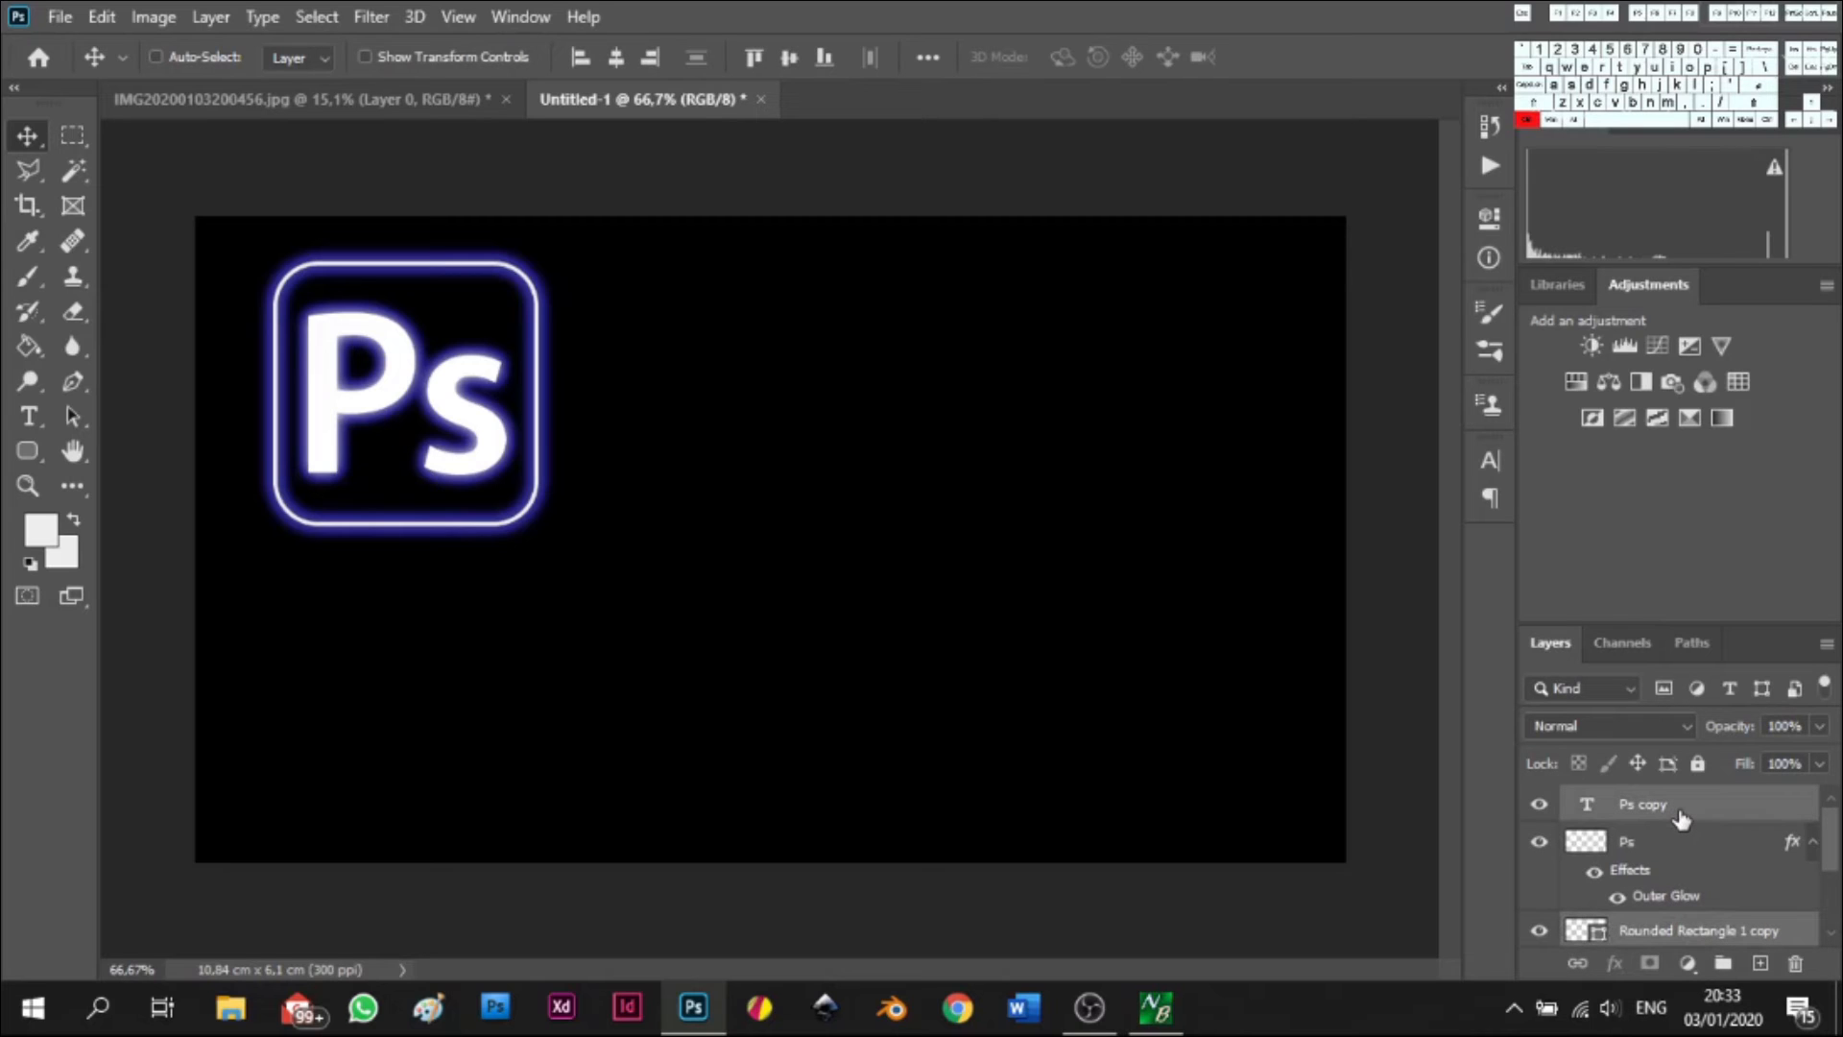
pyautogui.hotkey('ctrl', 'j')
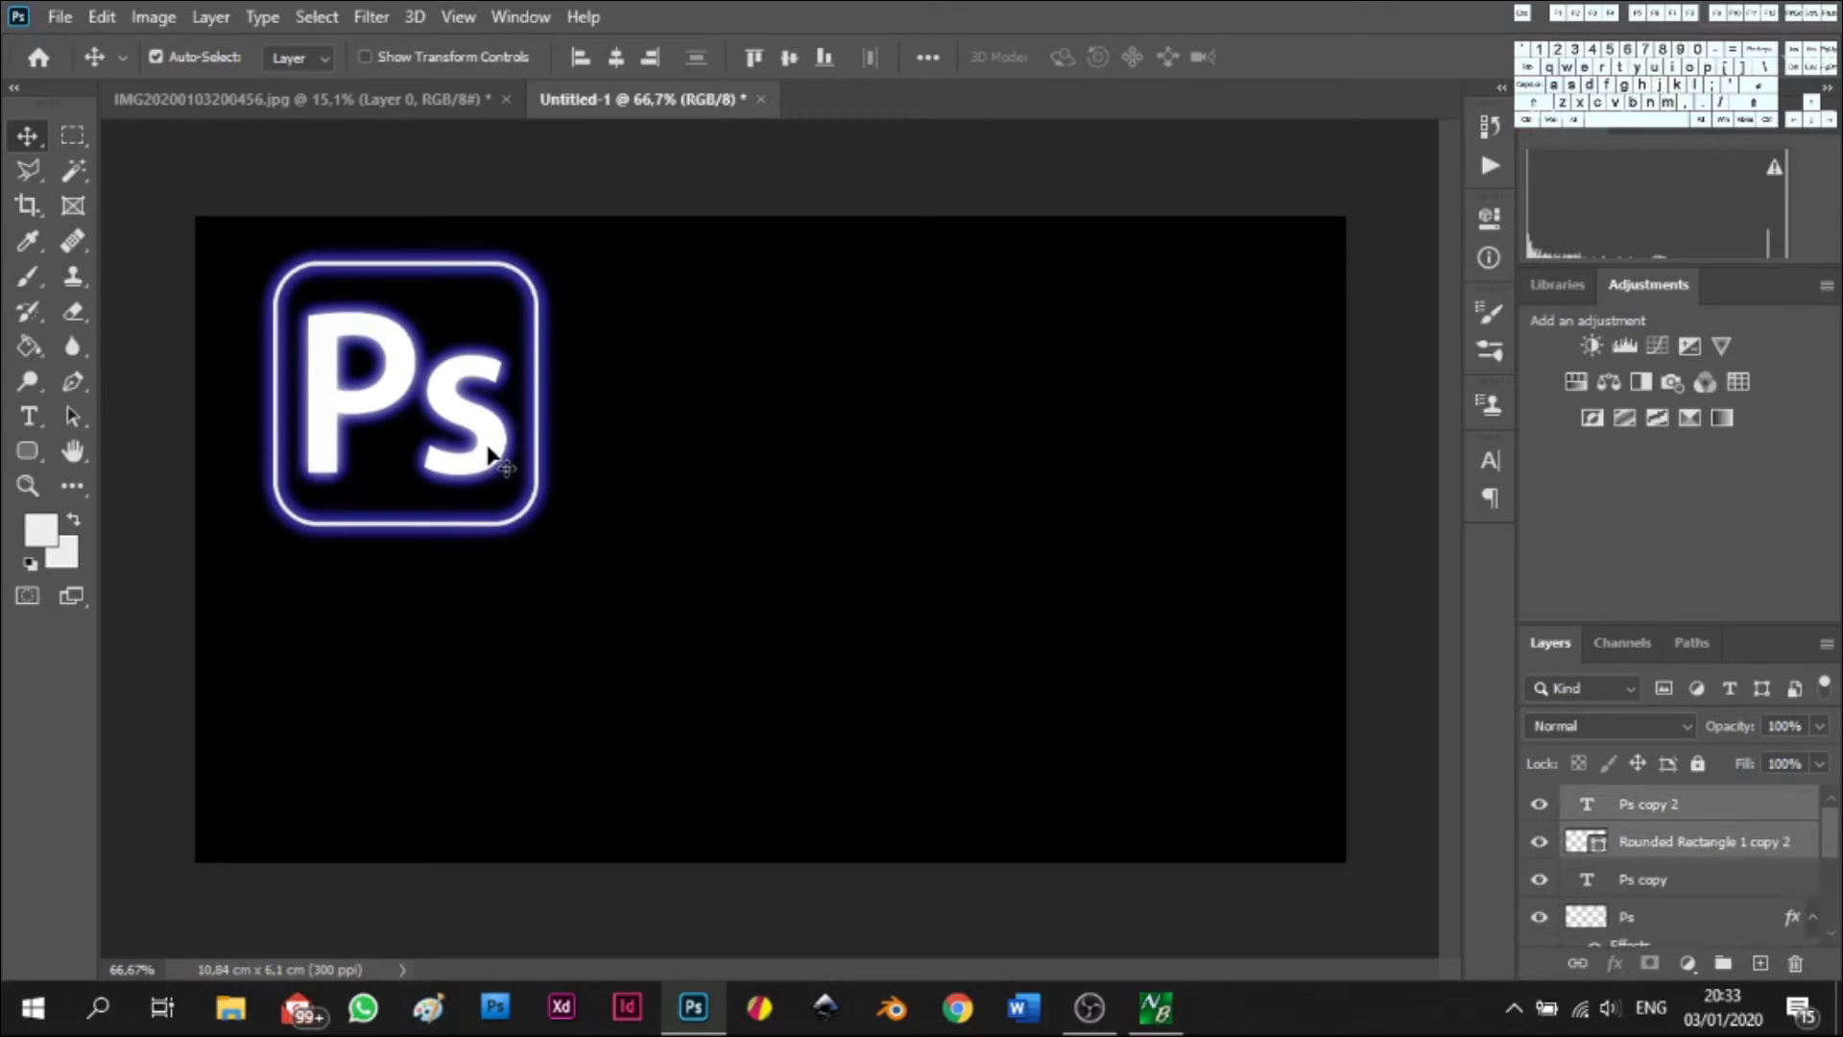
pyautogui.click(156, 57)
pyautogui.moveTo(486, 453); pyautogui.dragTo(799, 451)
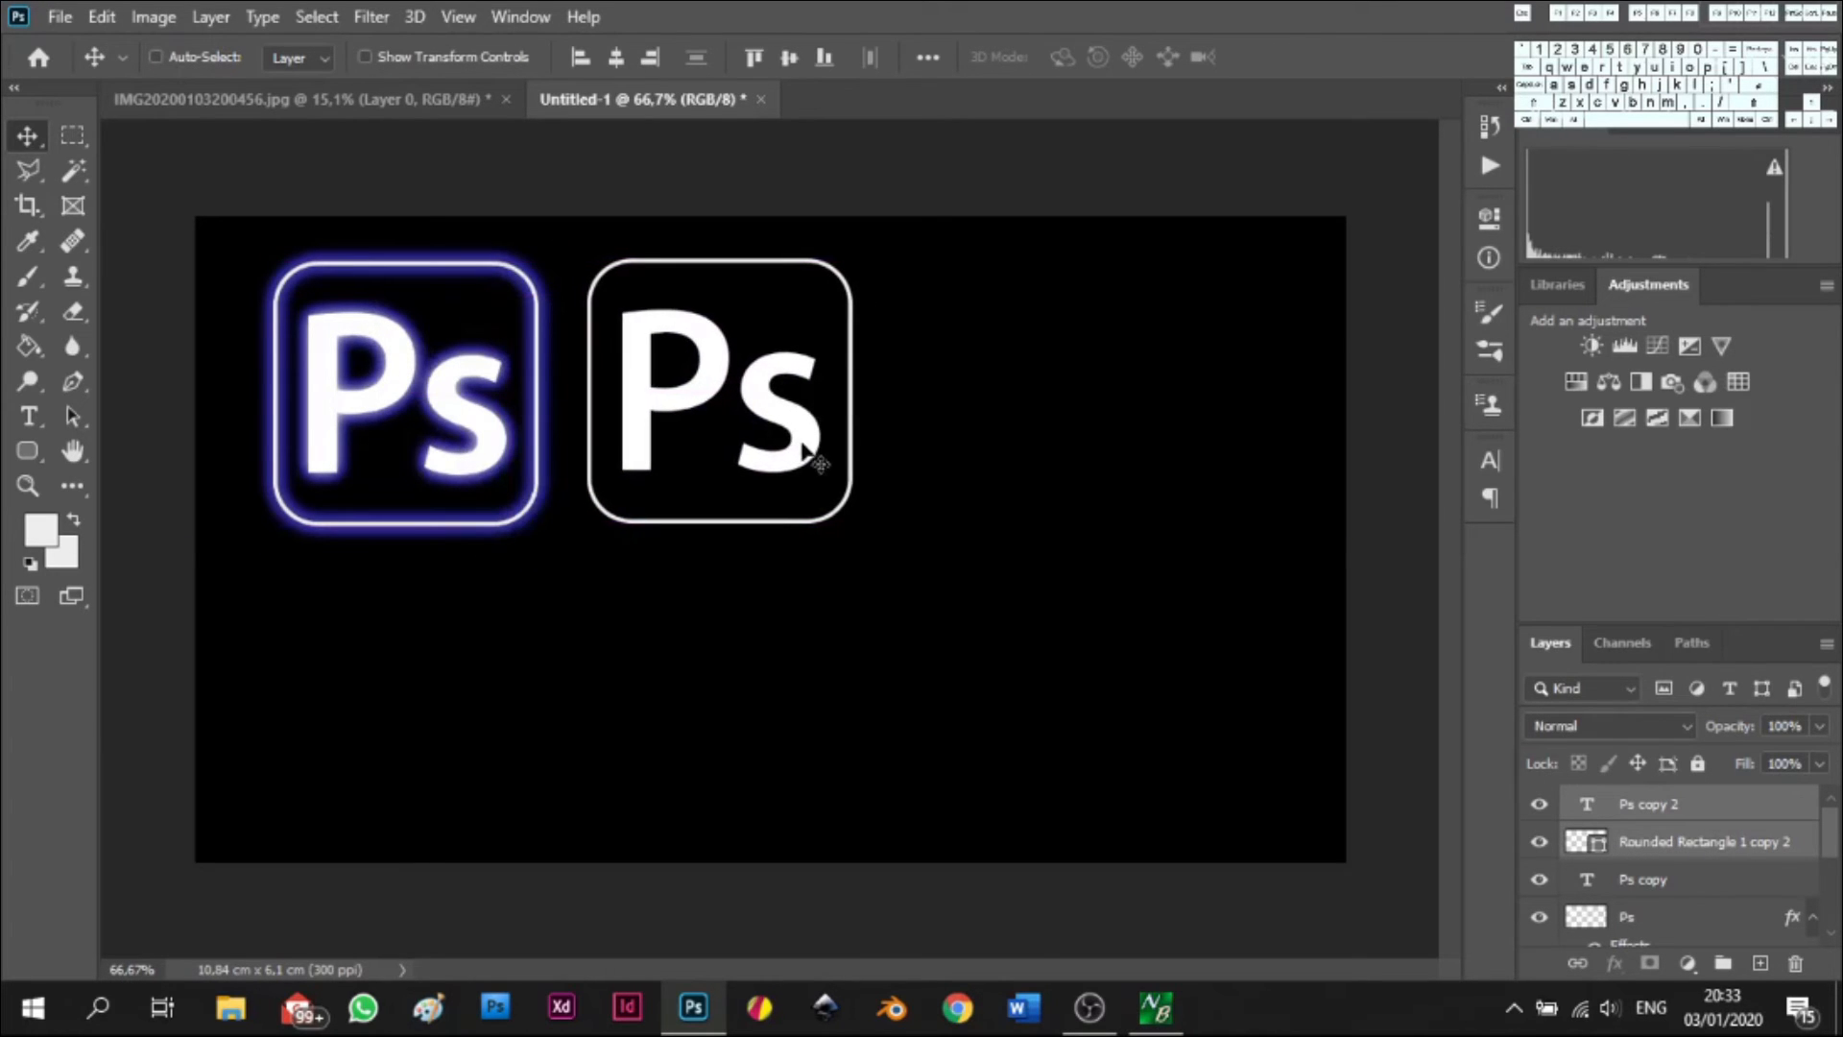
# - Duplicate the second logo's Ps text layer and rasterize the text layer beneath the new copy
pyautogui.click(1686, 842)
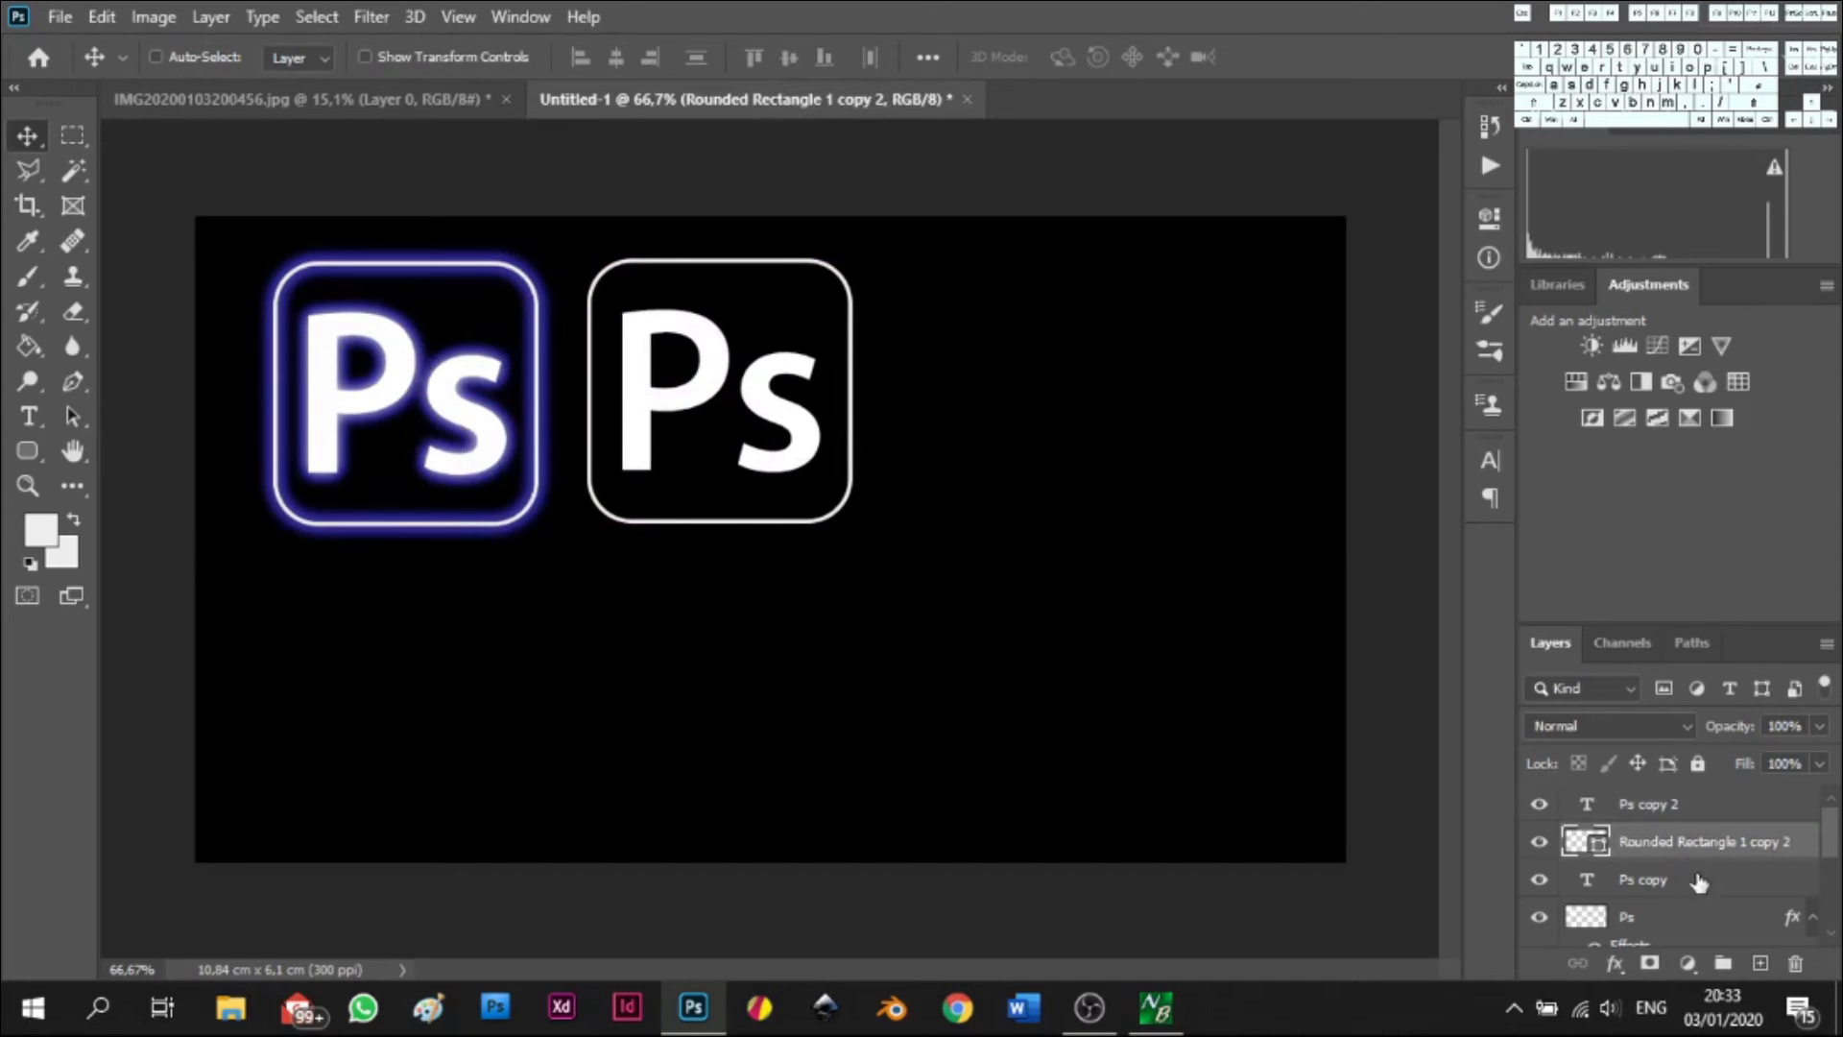
pyautogui.click(1689, 809)
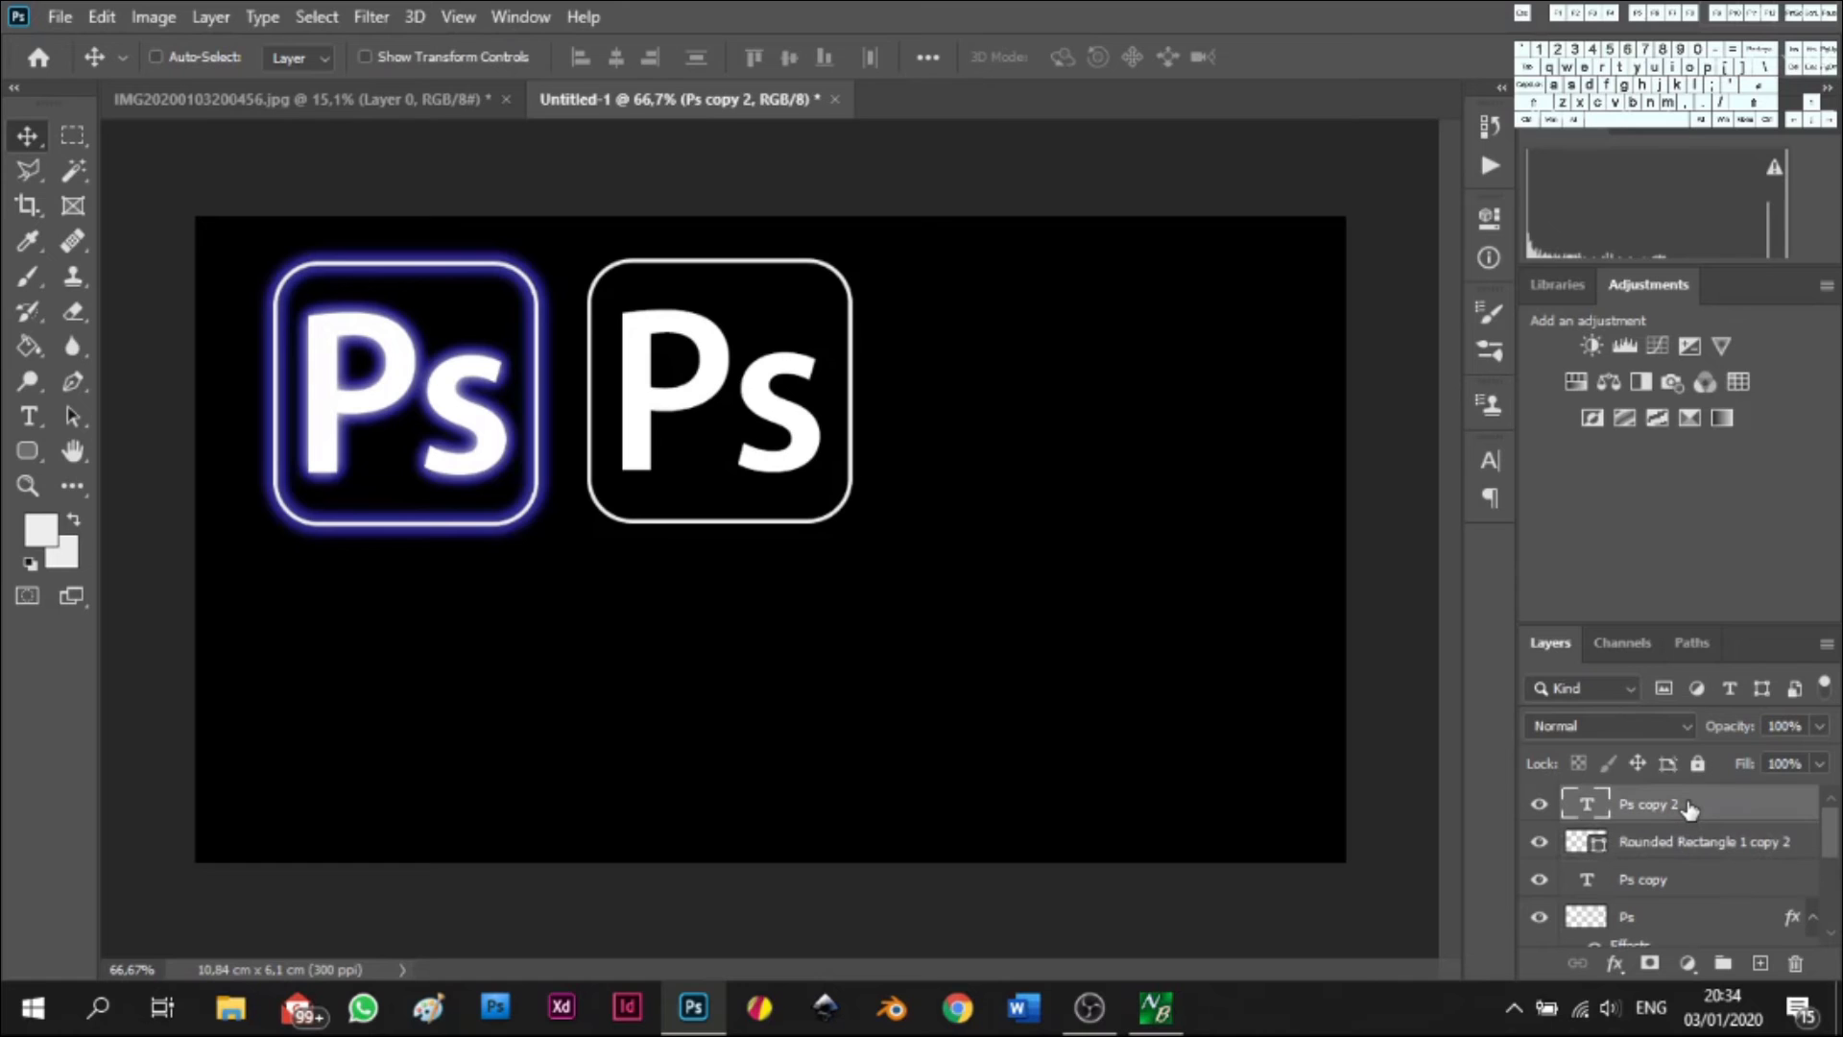
pyautogui.hotkey('ctrl', 'j')
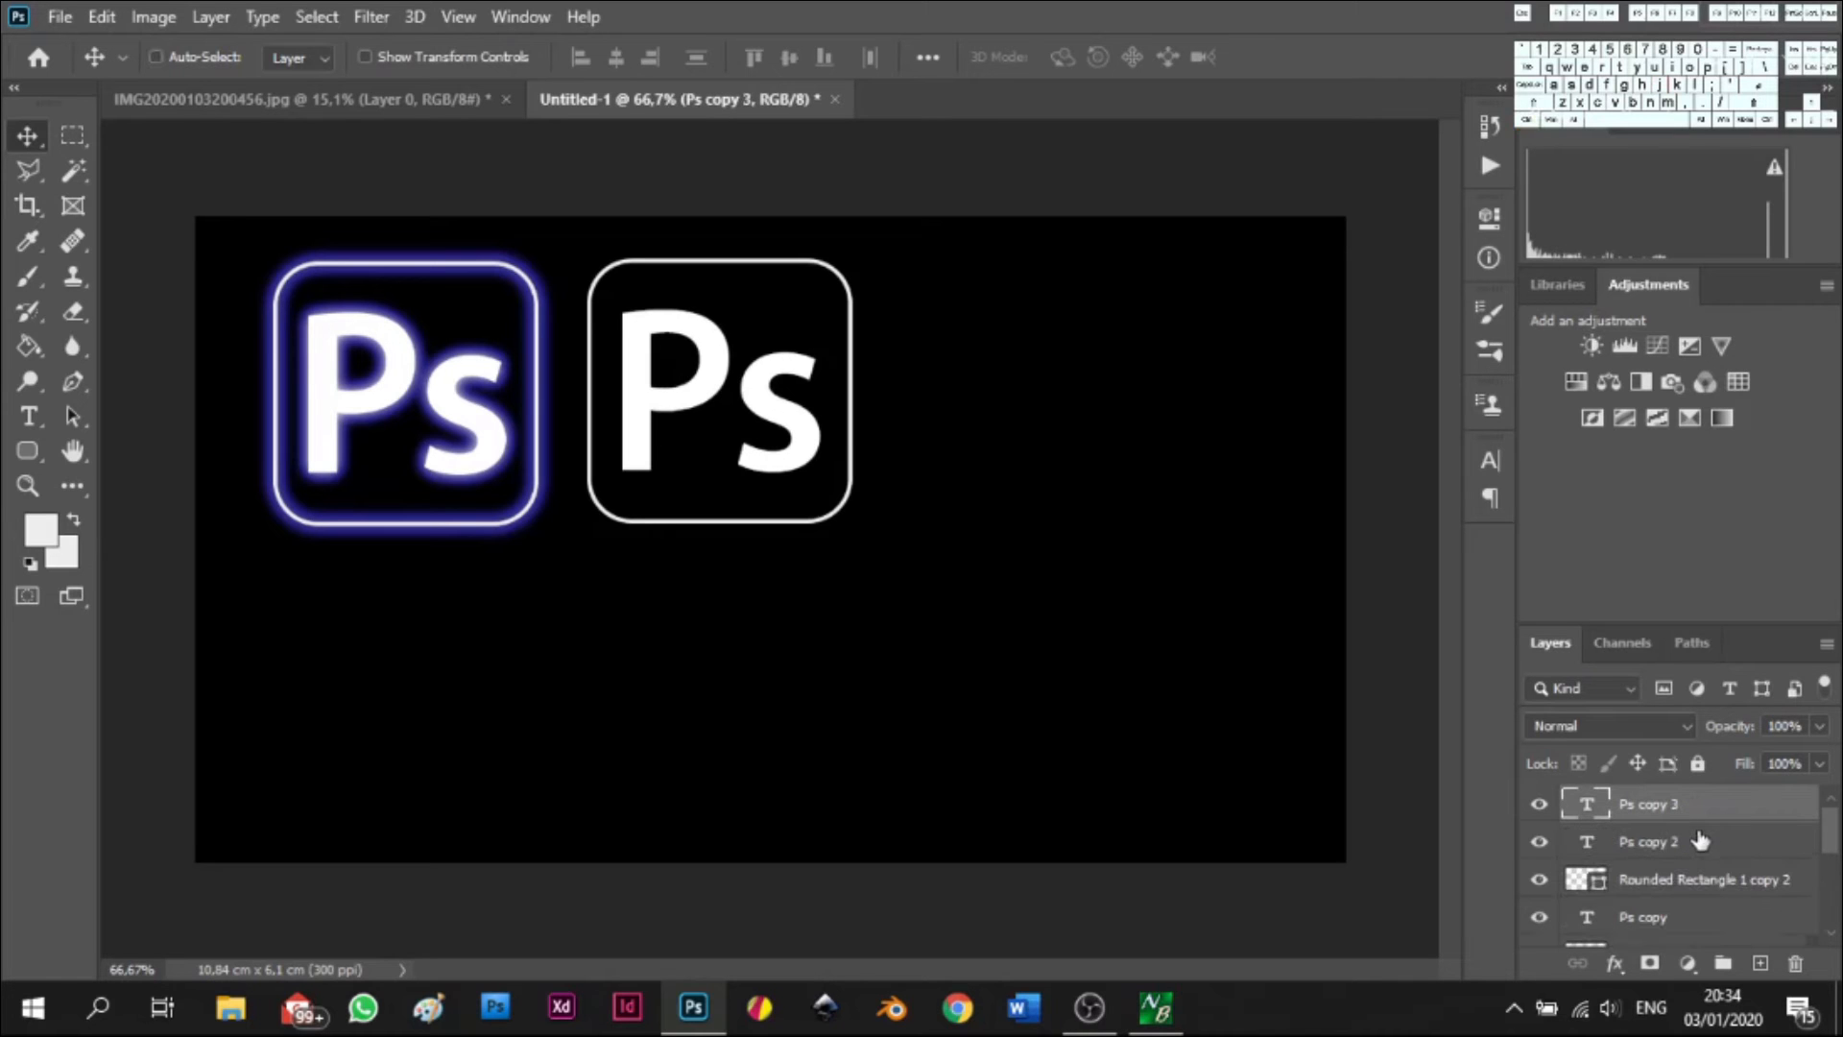
pyautogui.rightClick(1700, 842)
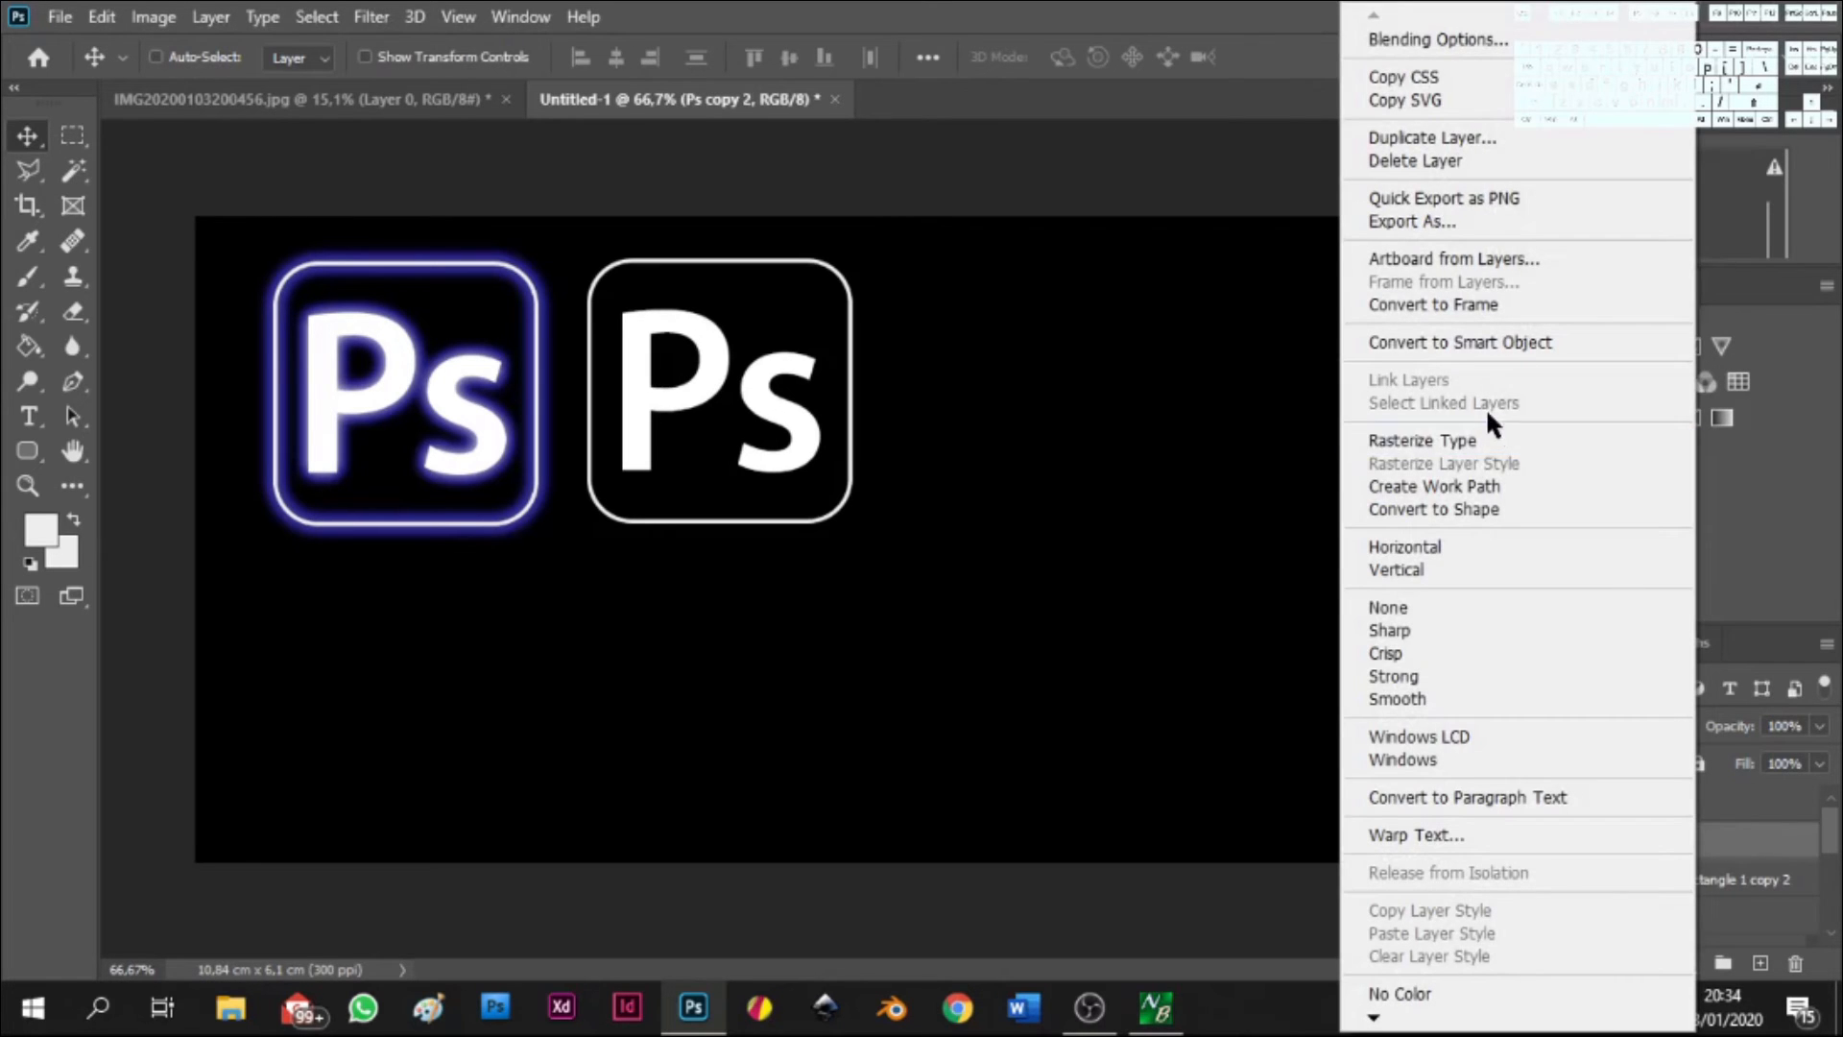
pyautogui.click(1481, 439)
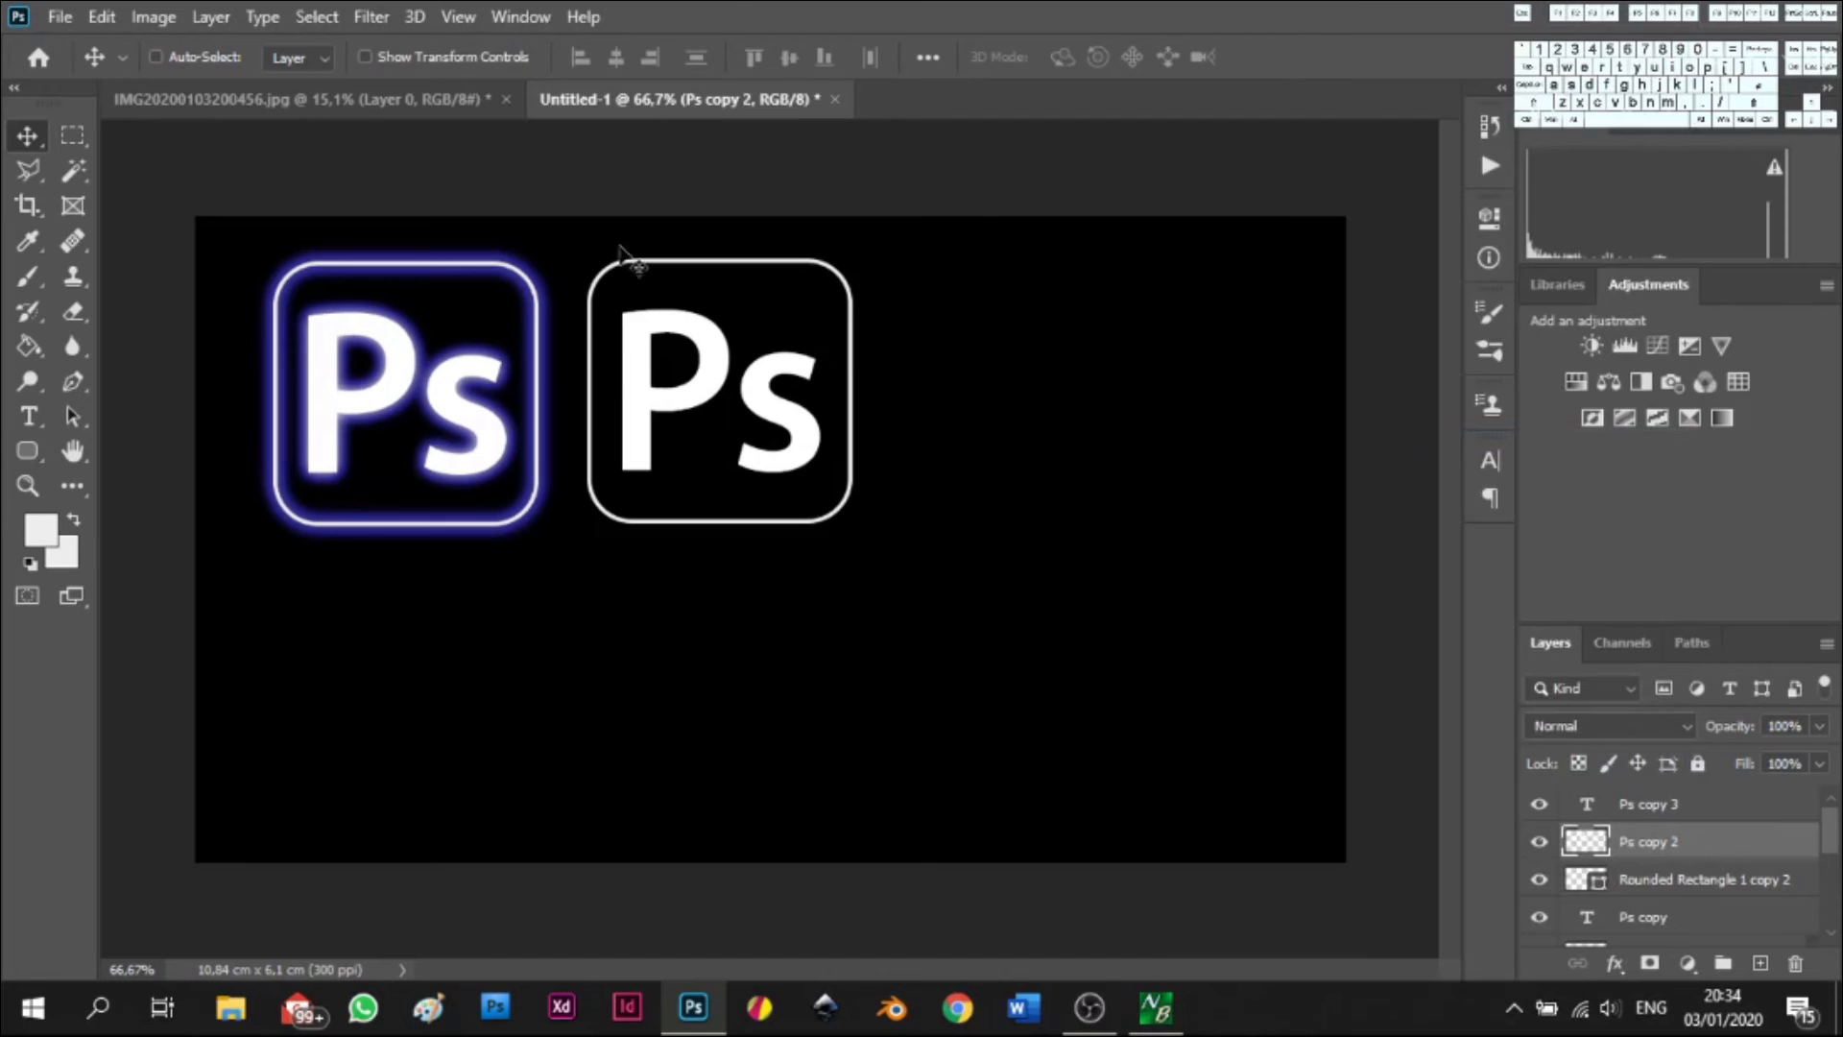
# - Apply a Gaussian Blur with a radius of 7,8 pixels to the second logo's rasterized Ps layer
pyautogui.click(371, 16)
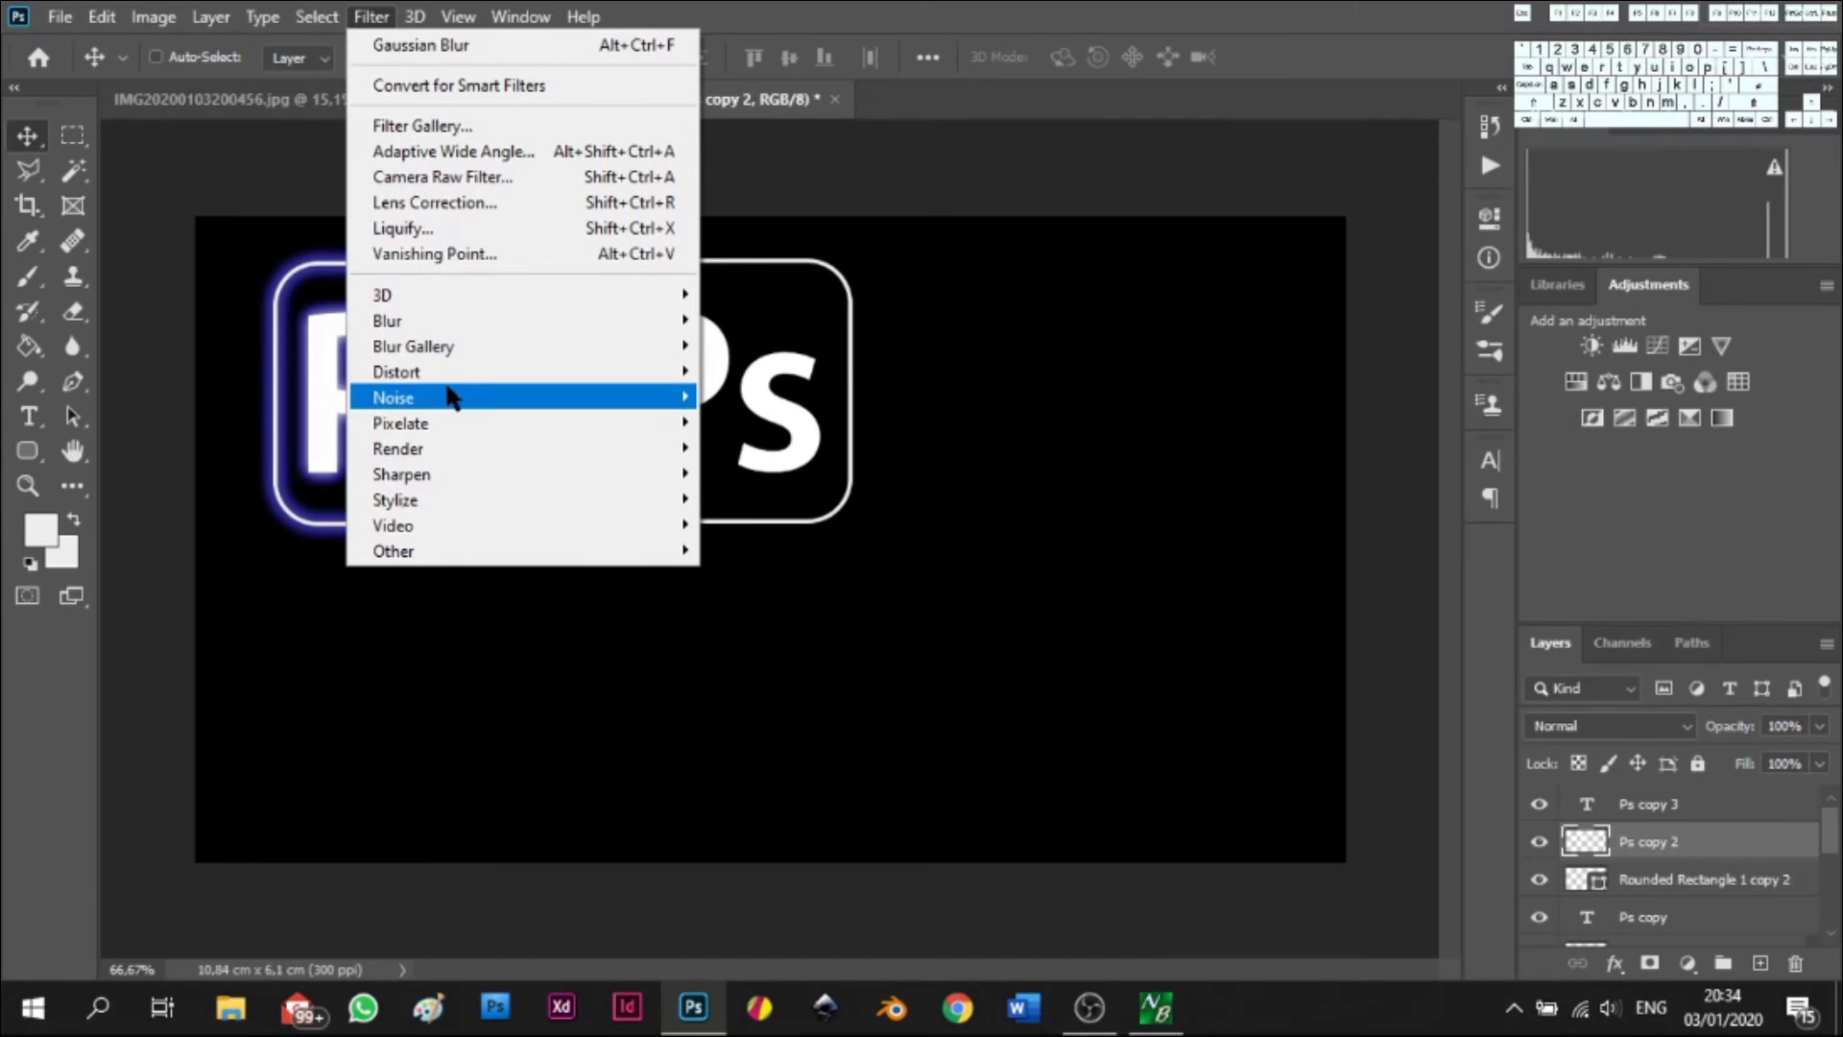
pyautogui.moveTo(451, 320)
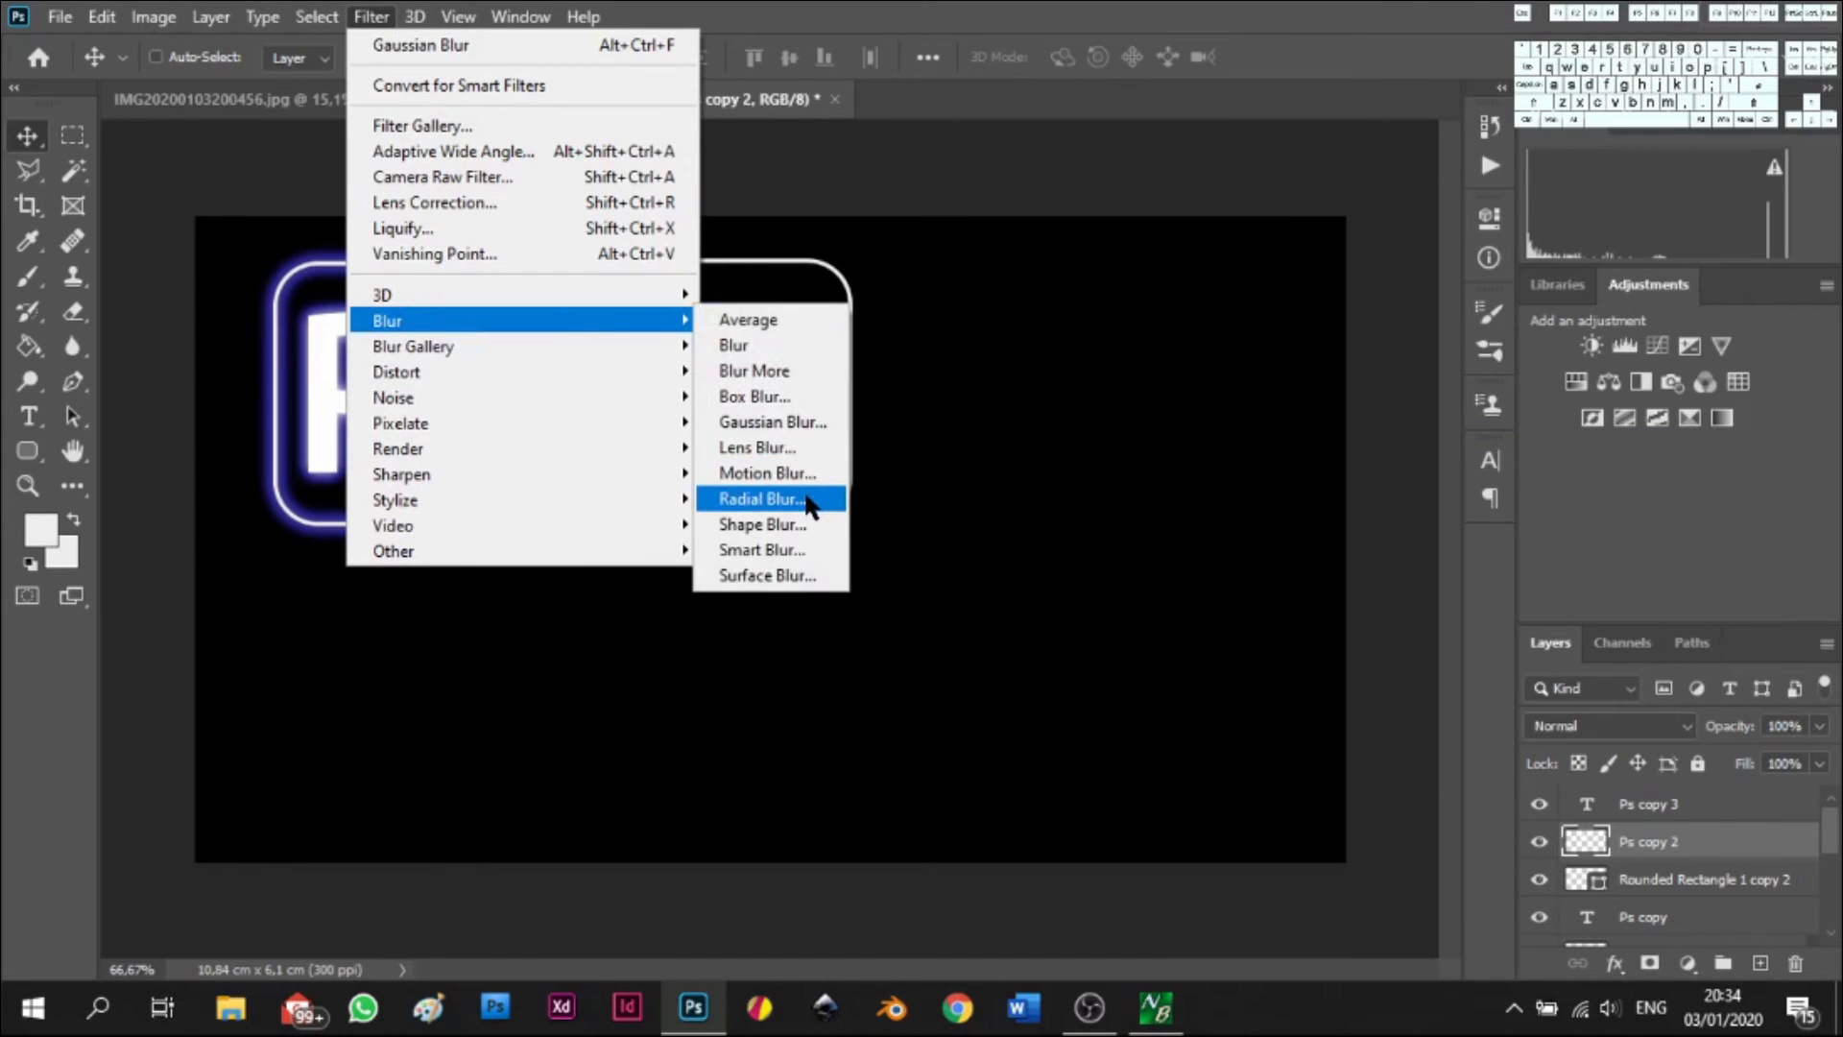
pyautogui.click(791, 420)
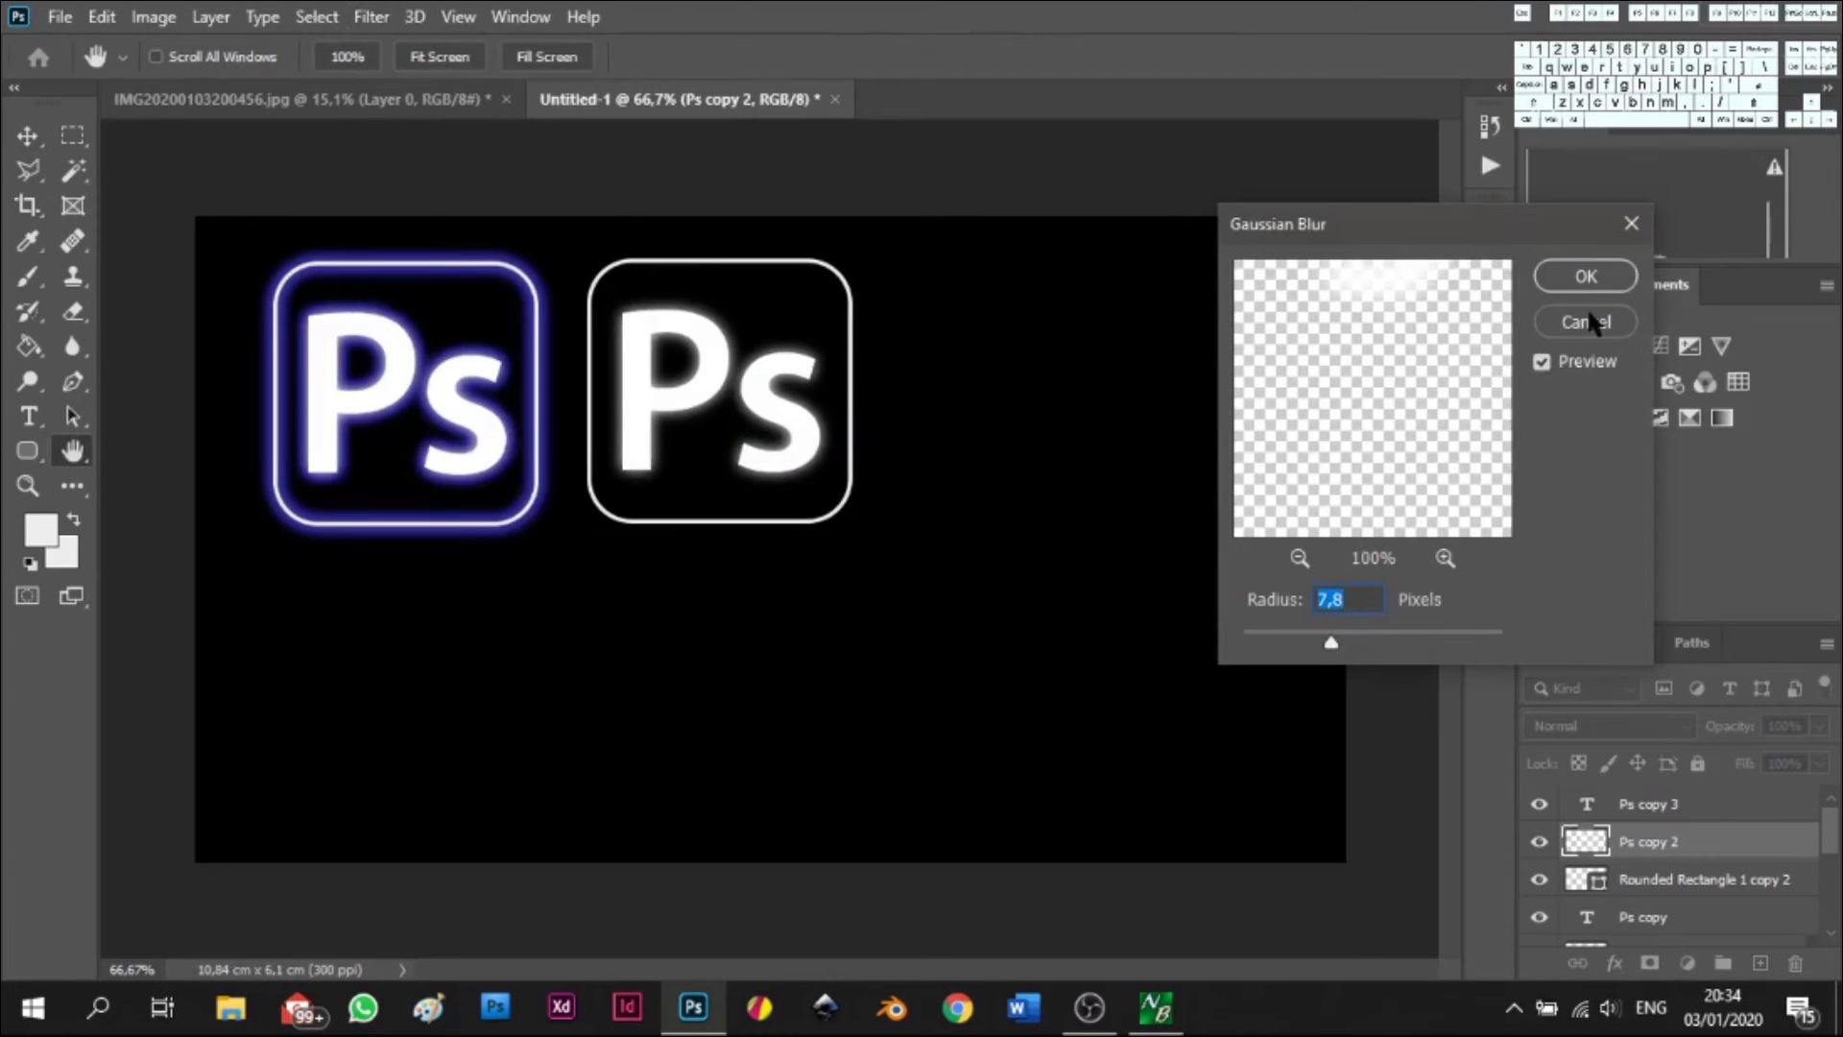
pyautogui.click(1597, 274)
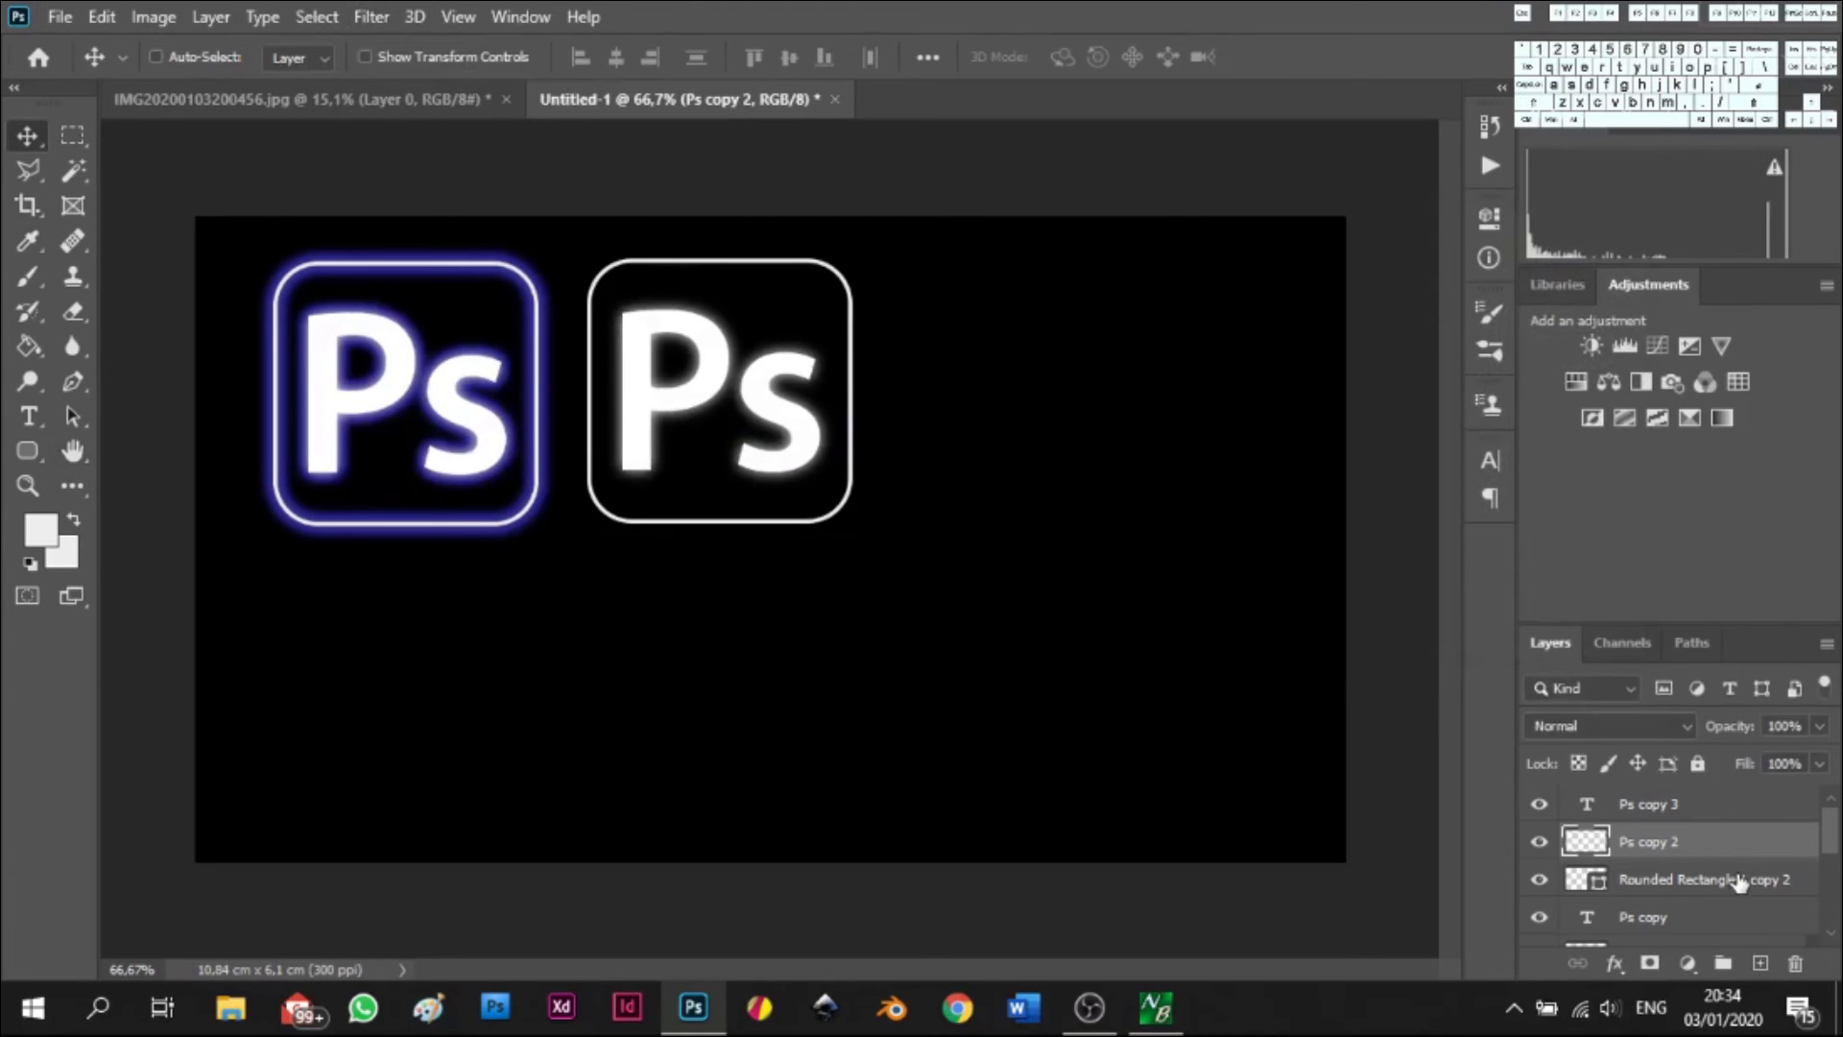
# - Add an Outer Glow to the second logo's blurred Ps layer with its color set to red ff0000
pyautogui.rightClick(1704, 857)
pyautogui.click(1379, 39)
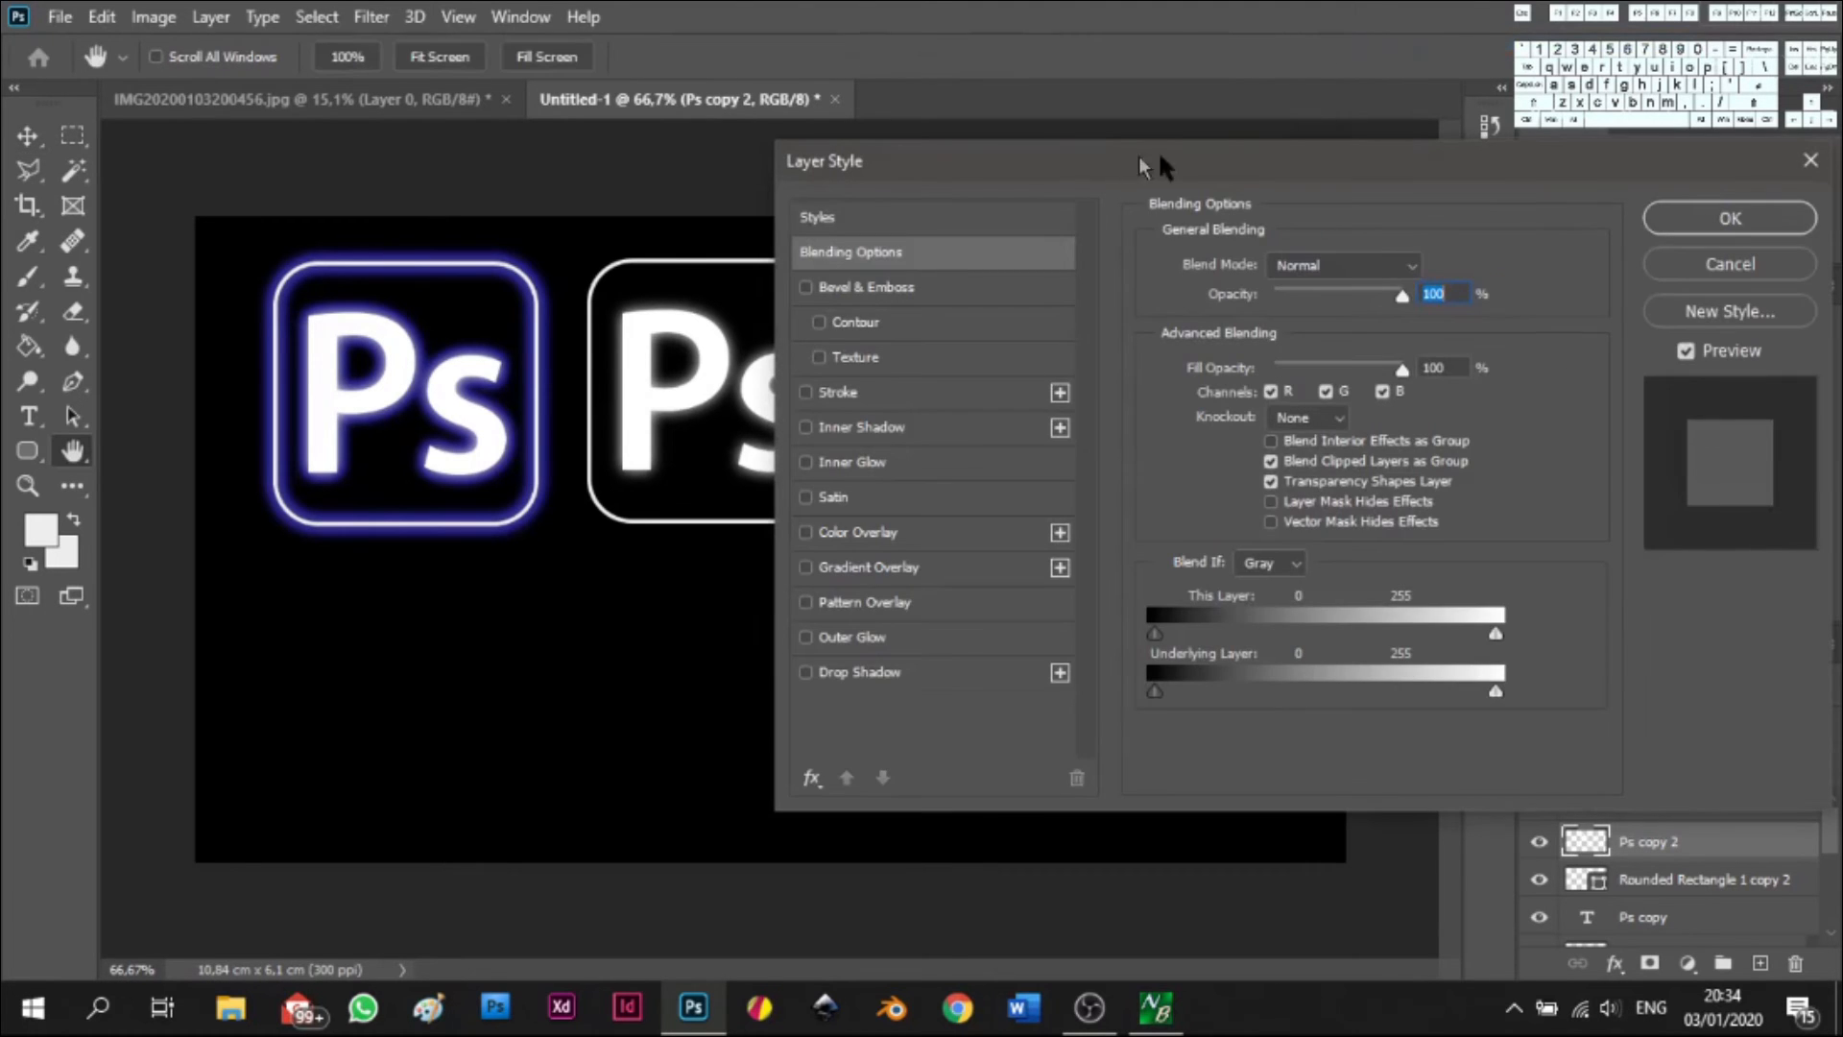
pyautogui.moveTo(1161, 165); pyautogui.dragTo(1432, 178)
pyautogui.click(1115, 652)
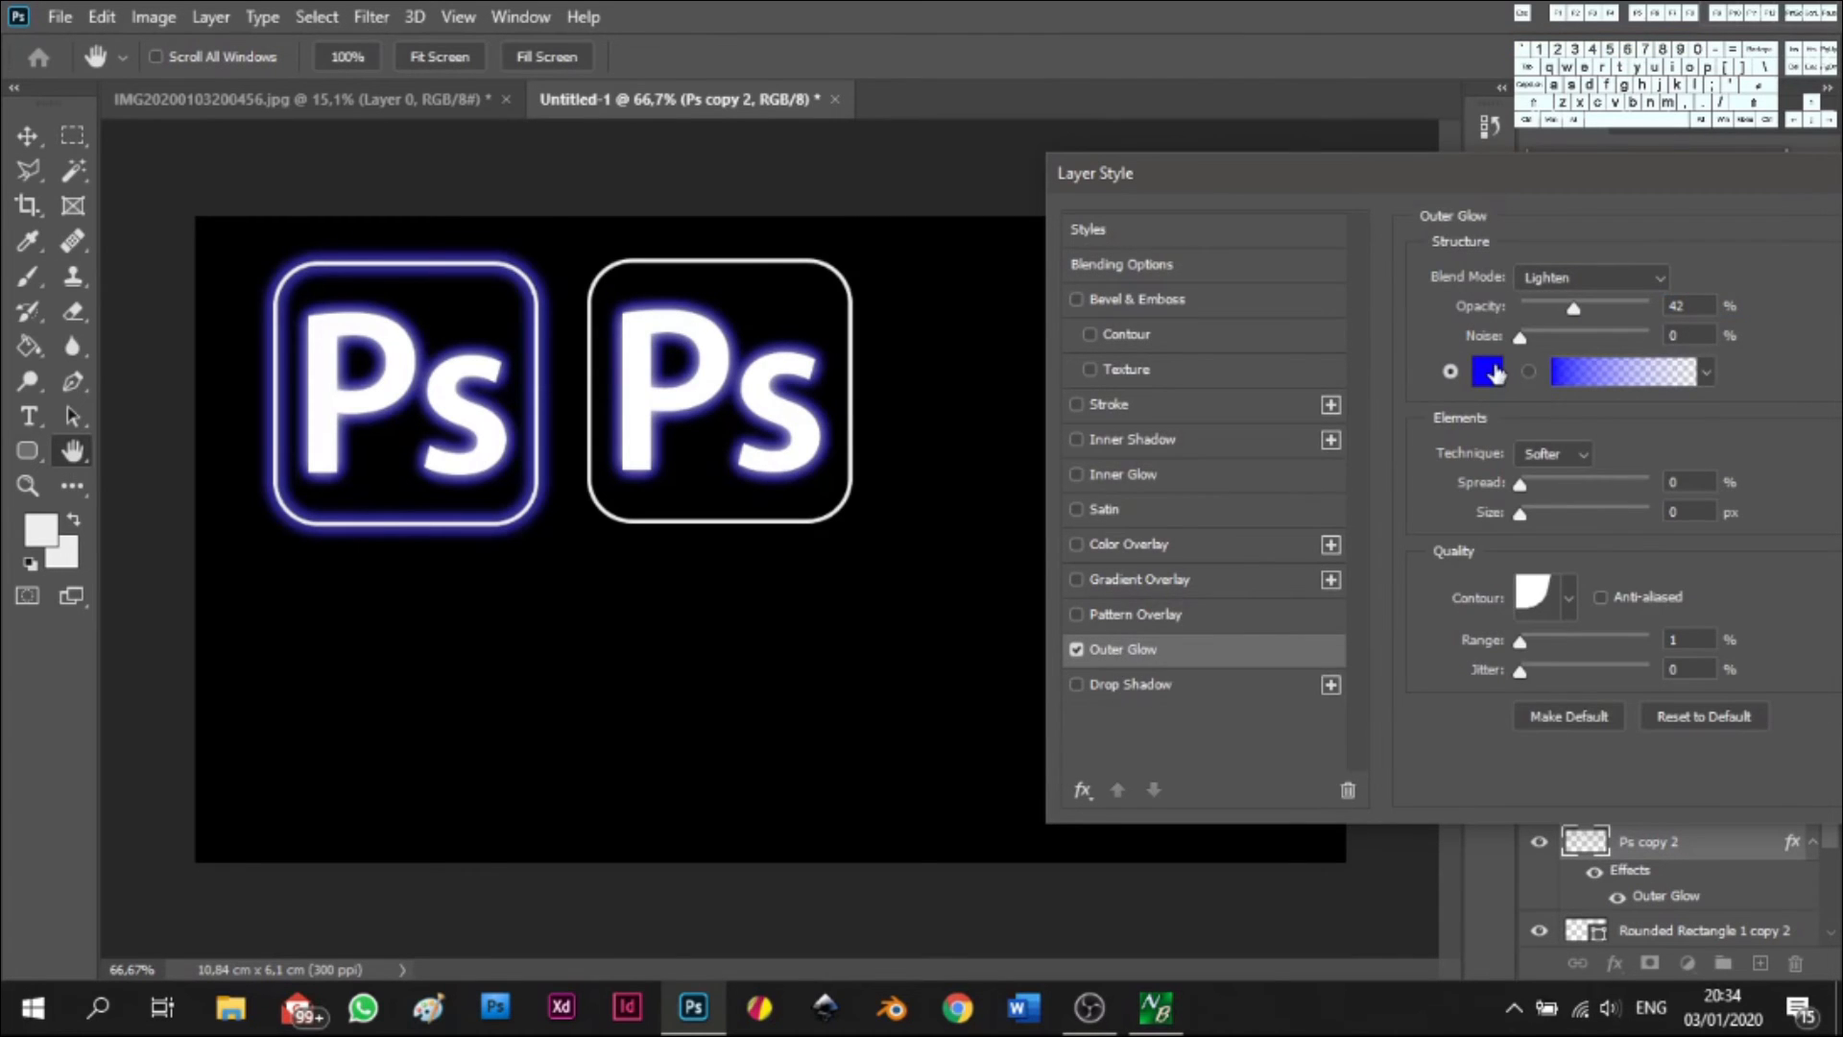
pyautogui.click(1490, 370)
pyautogui.click(1345, 366)
pyautogui.moveTo(1501, 377); pyautogui.dragTo(1523, 247)
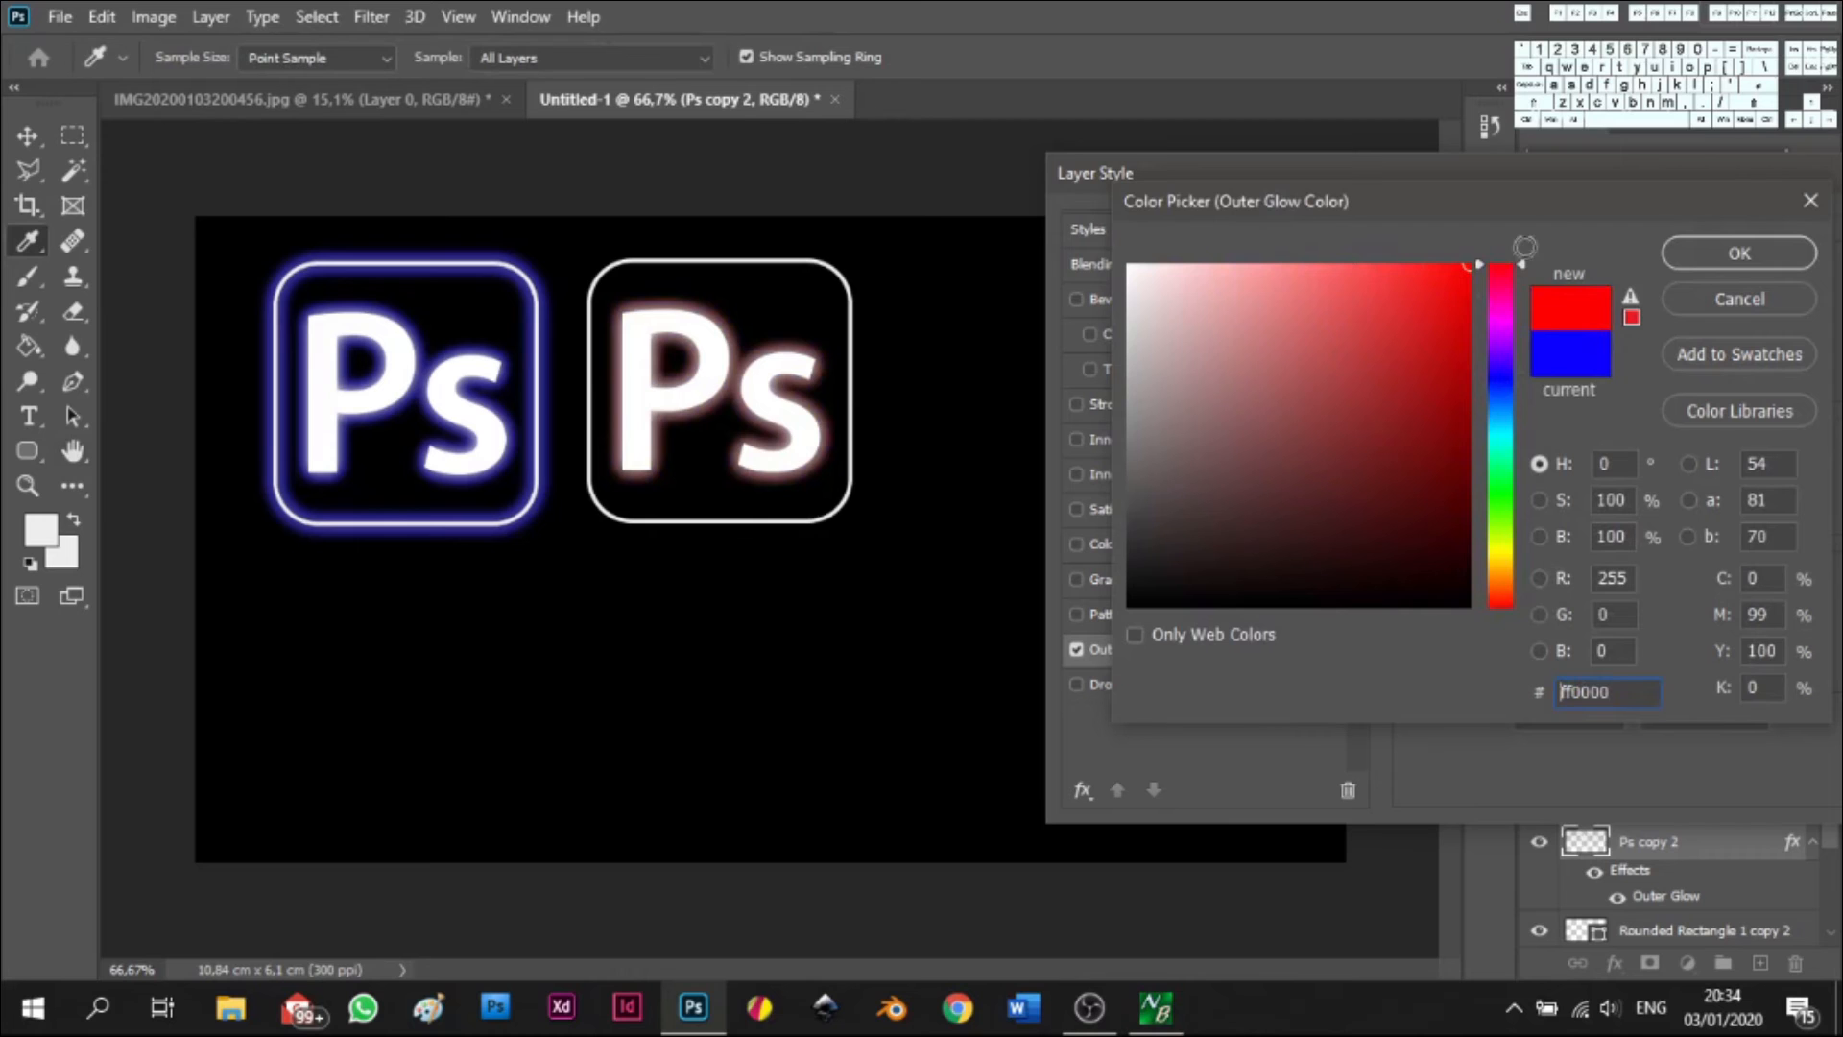
pyautogui.click(1718, 253)
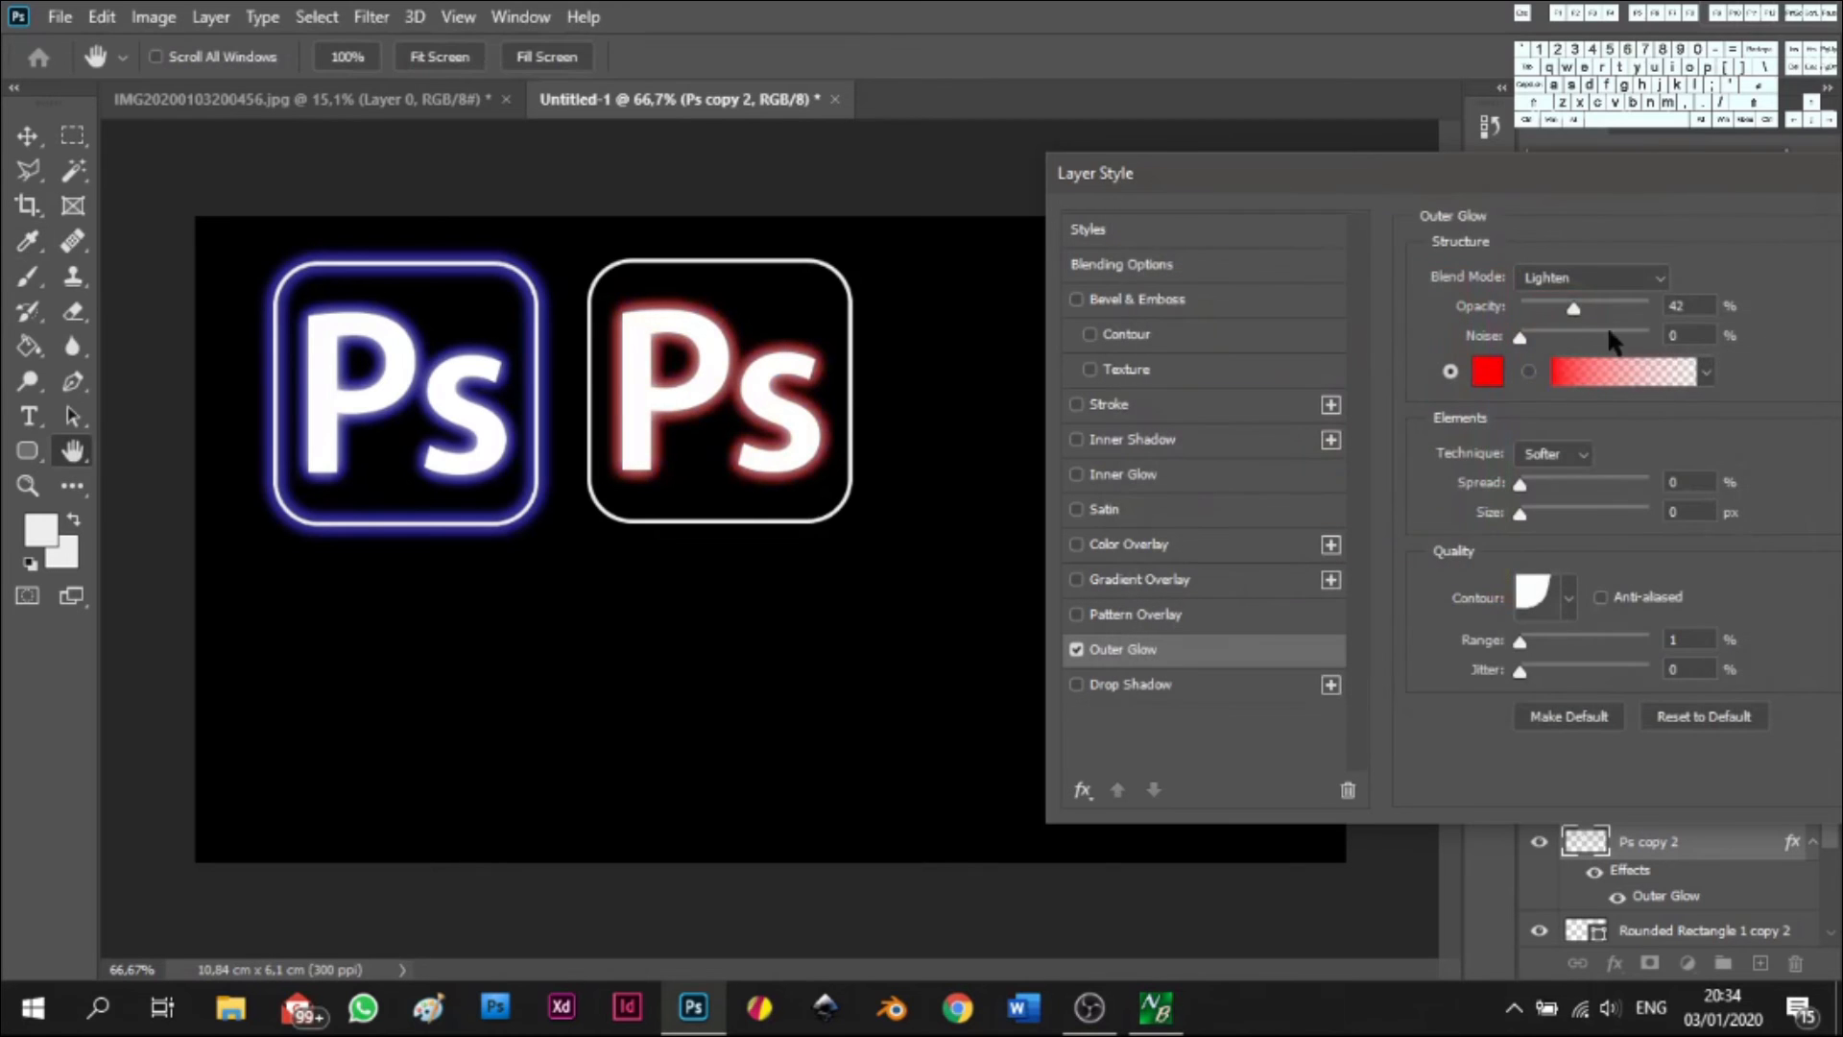
pyautogui.moveTo(1658, 181); pyautogui.dragTo(1452, 172)
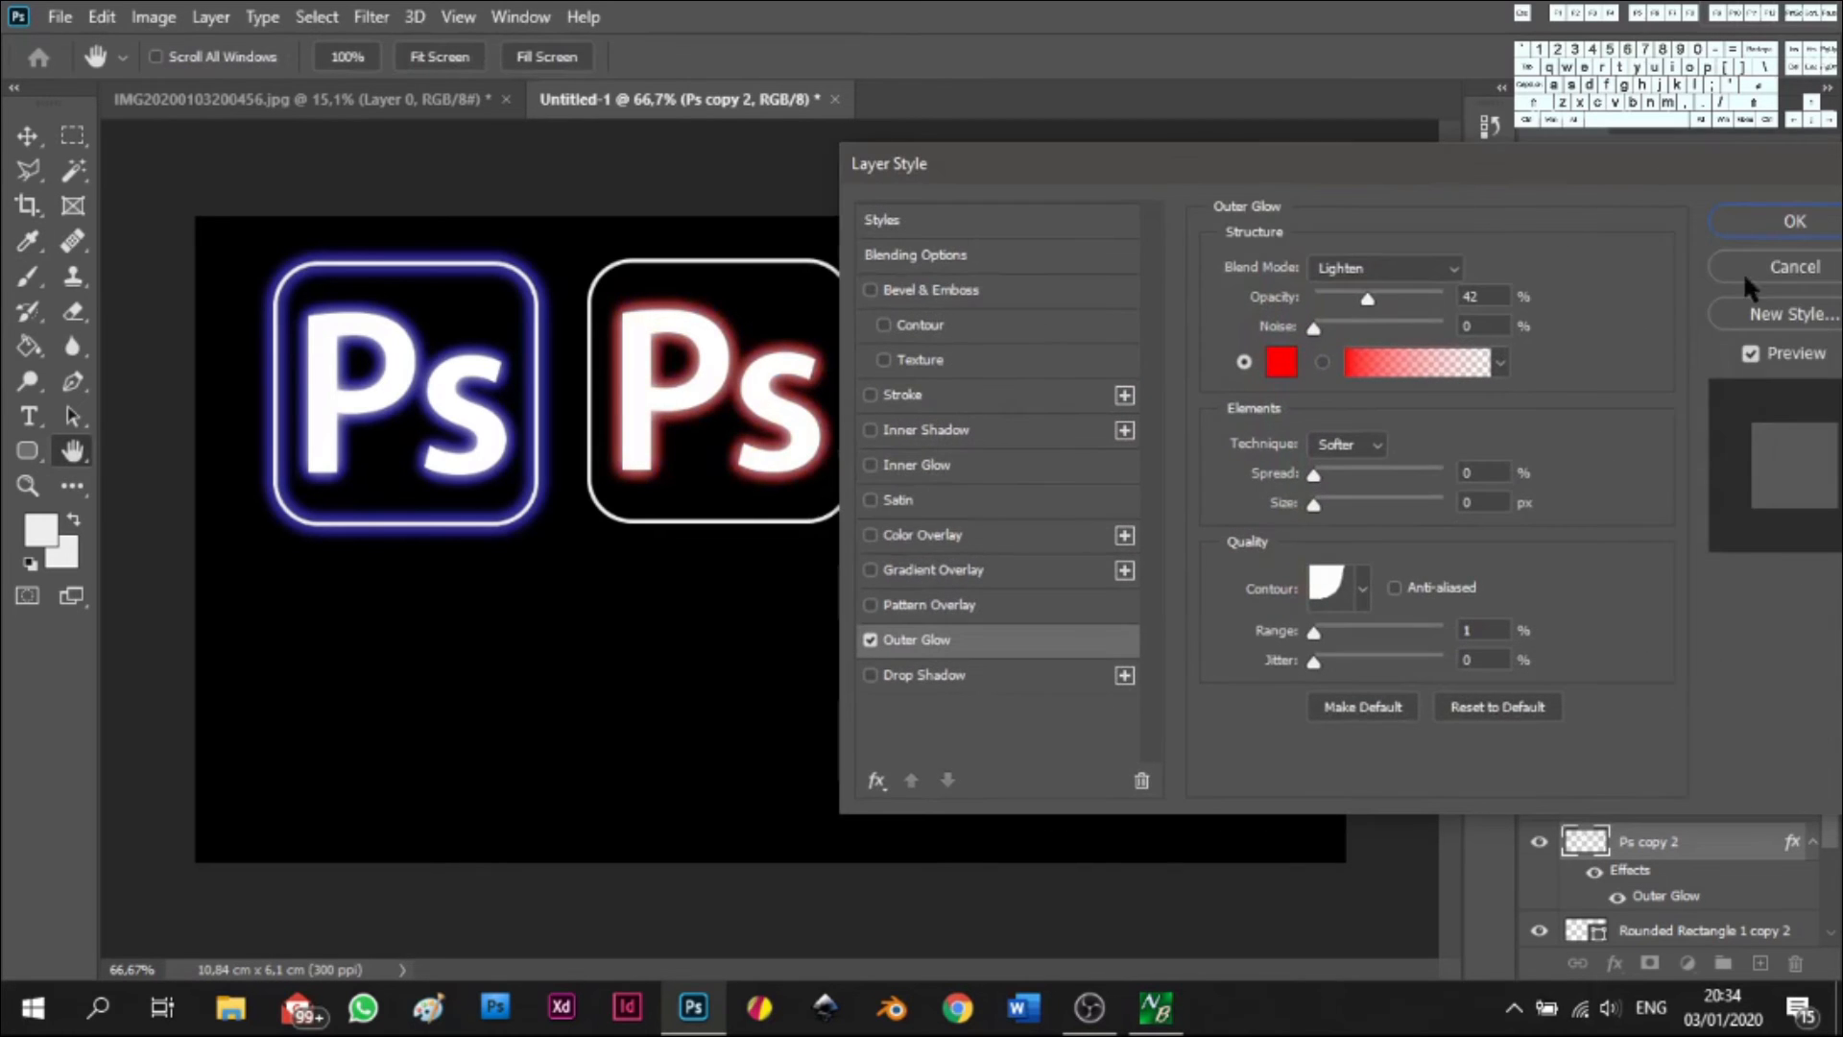
pyautogui.click(1795, 222)
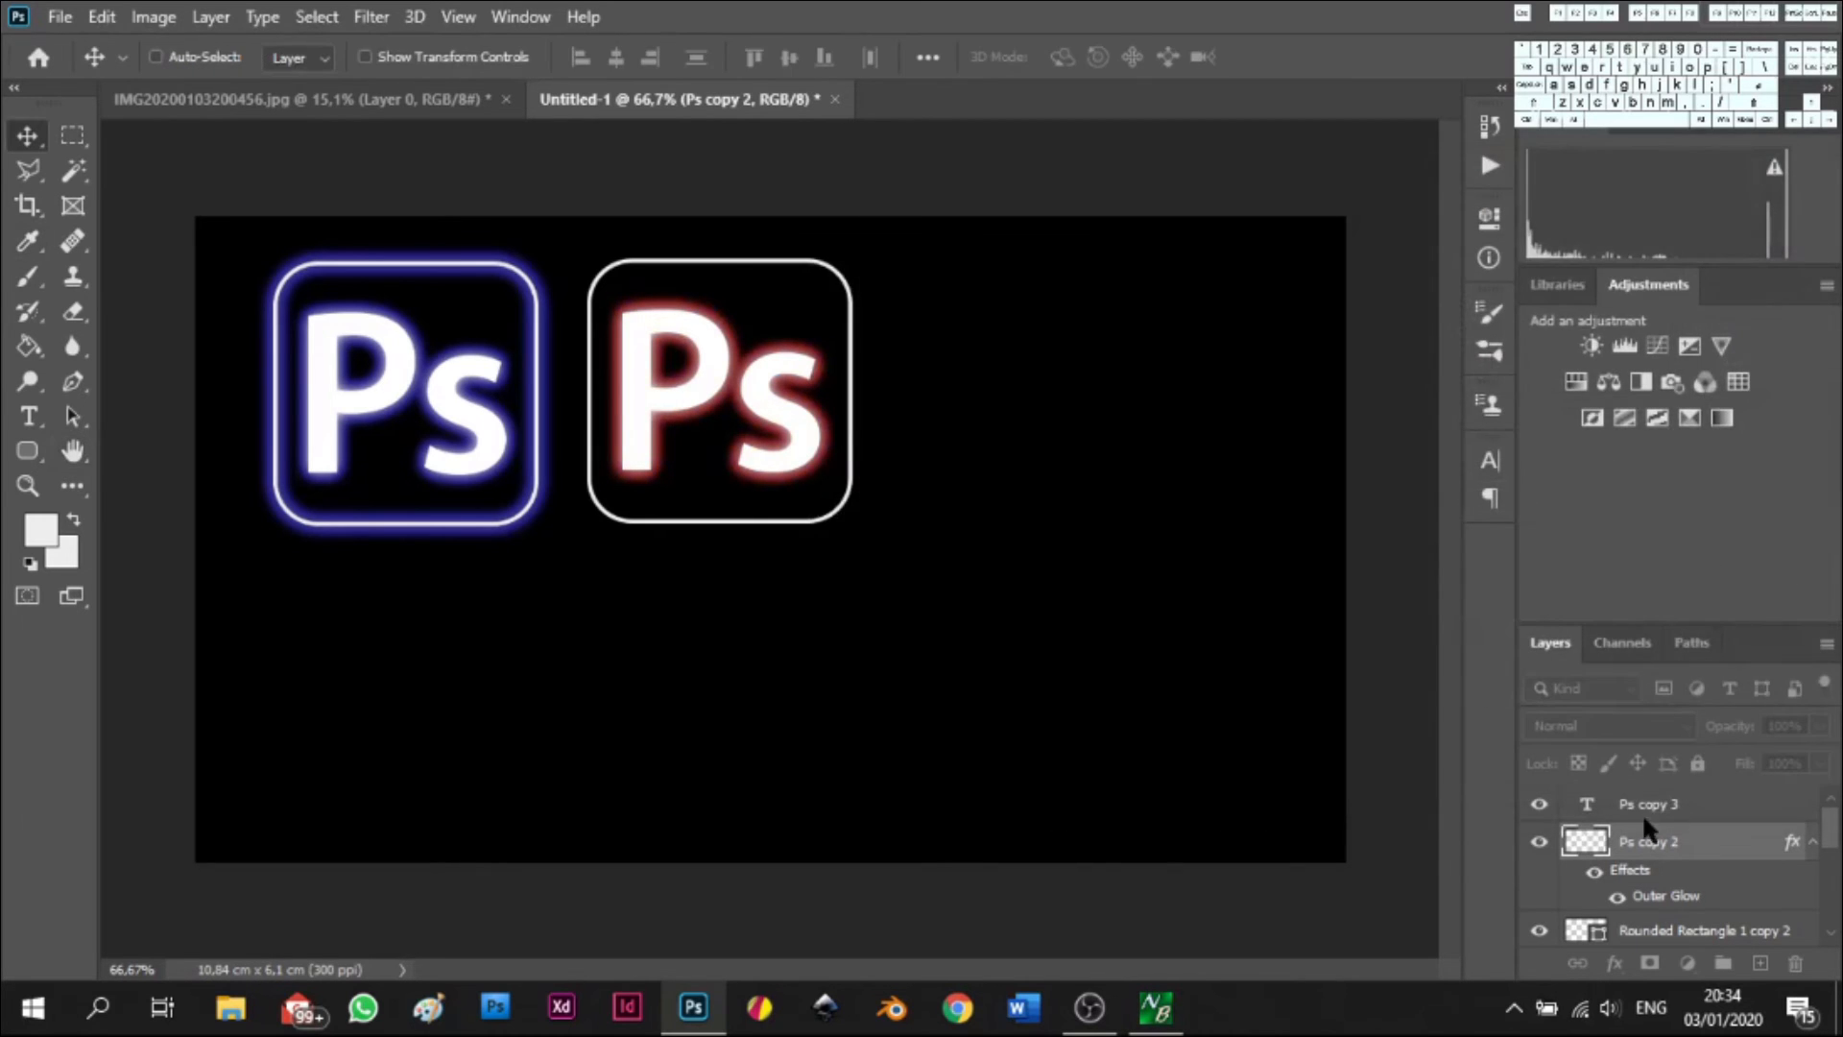
# - Duplicate the second logo's rounded rectangle layer and rasterize the original layer beneath the copy
pyautogui.click(1654, 931)
pyautogui.press('ctrl')
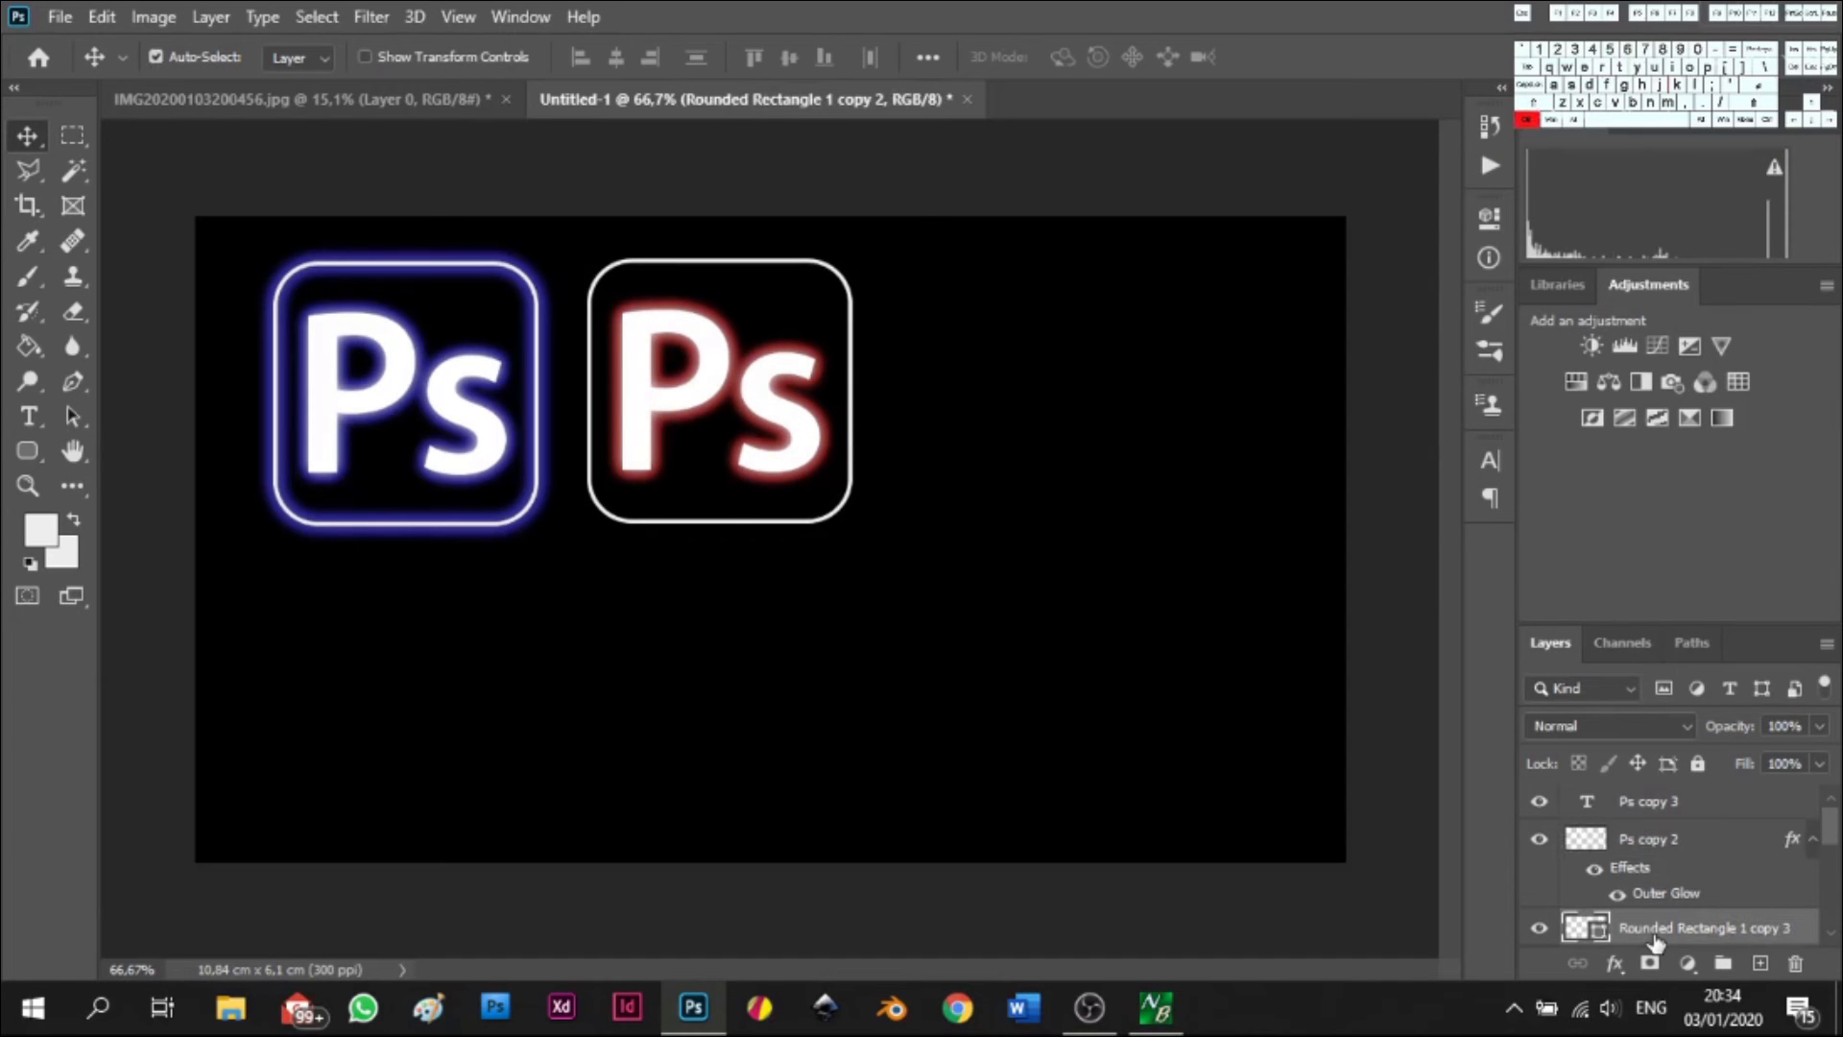
pyautogui.scroll(-1, 1662, 935)
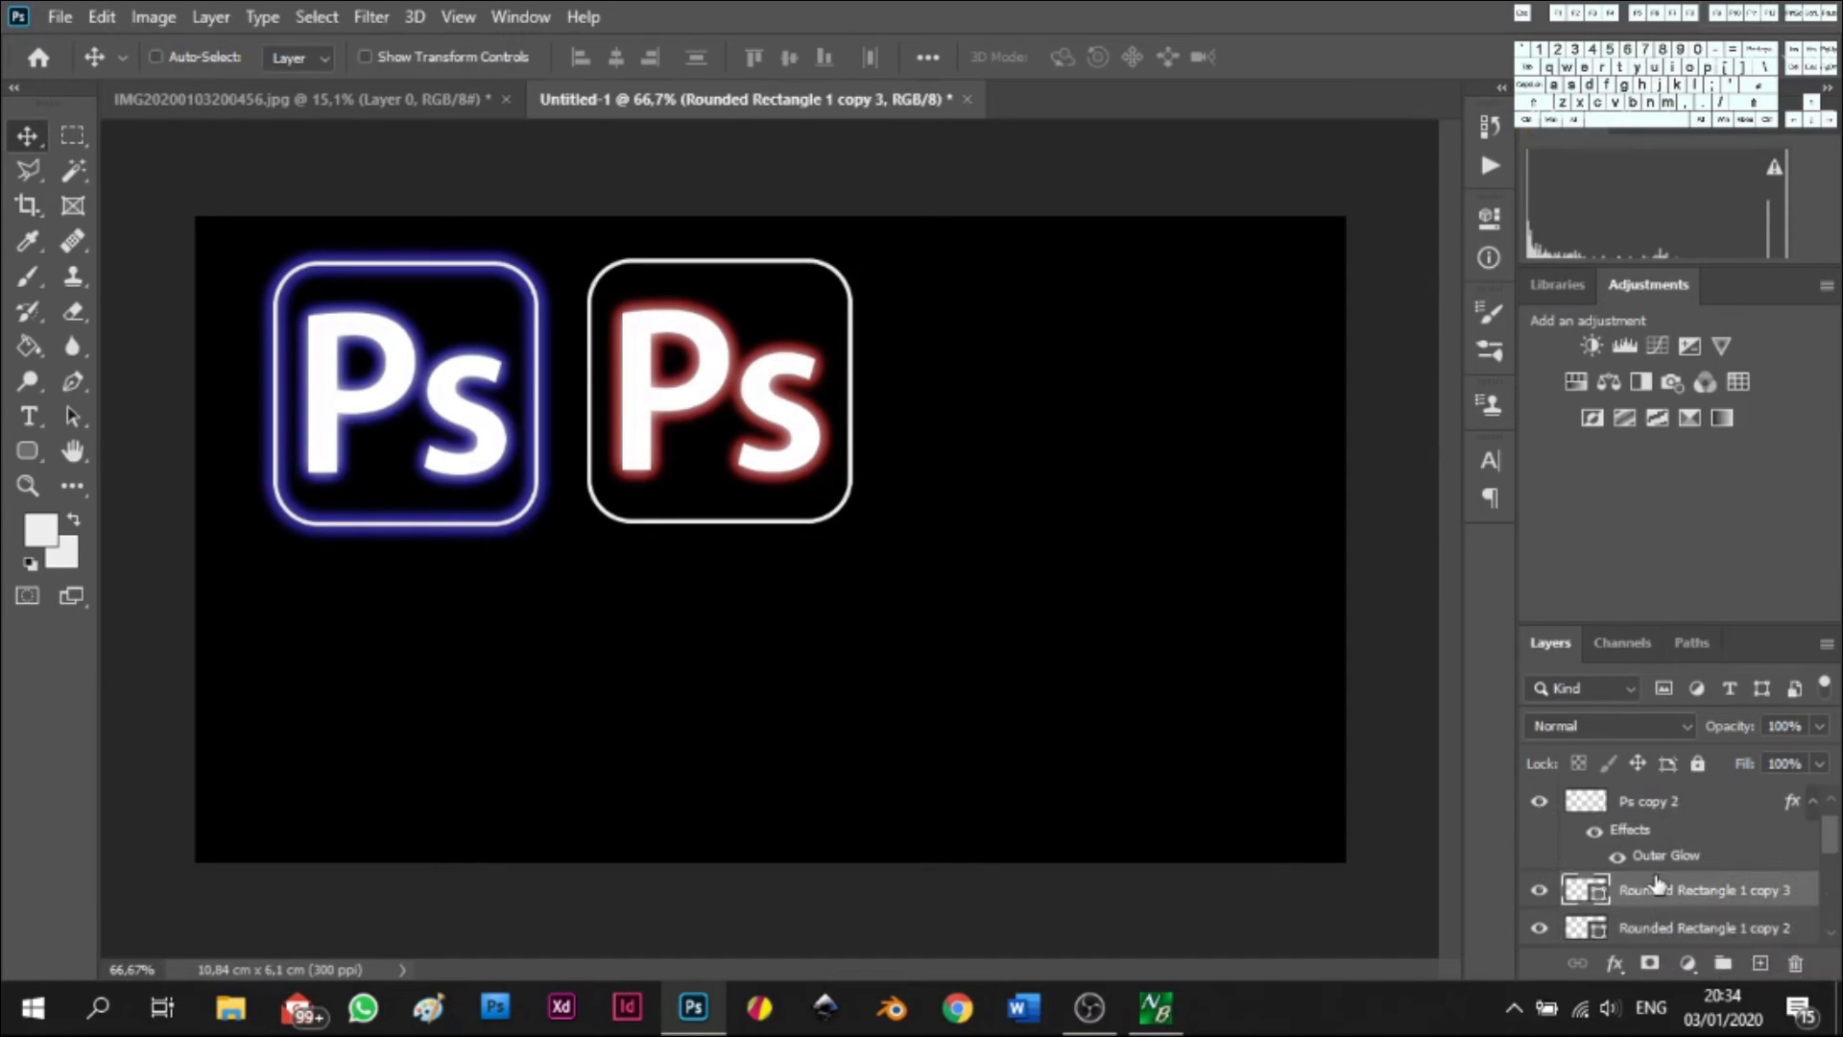
pyautogui.rightClick(1662, 895)
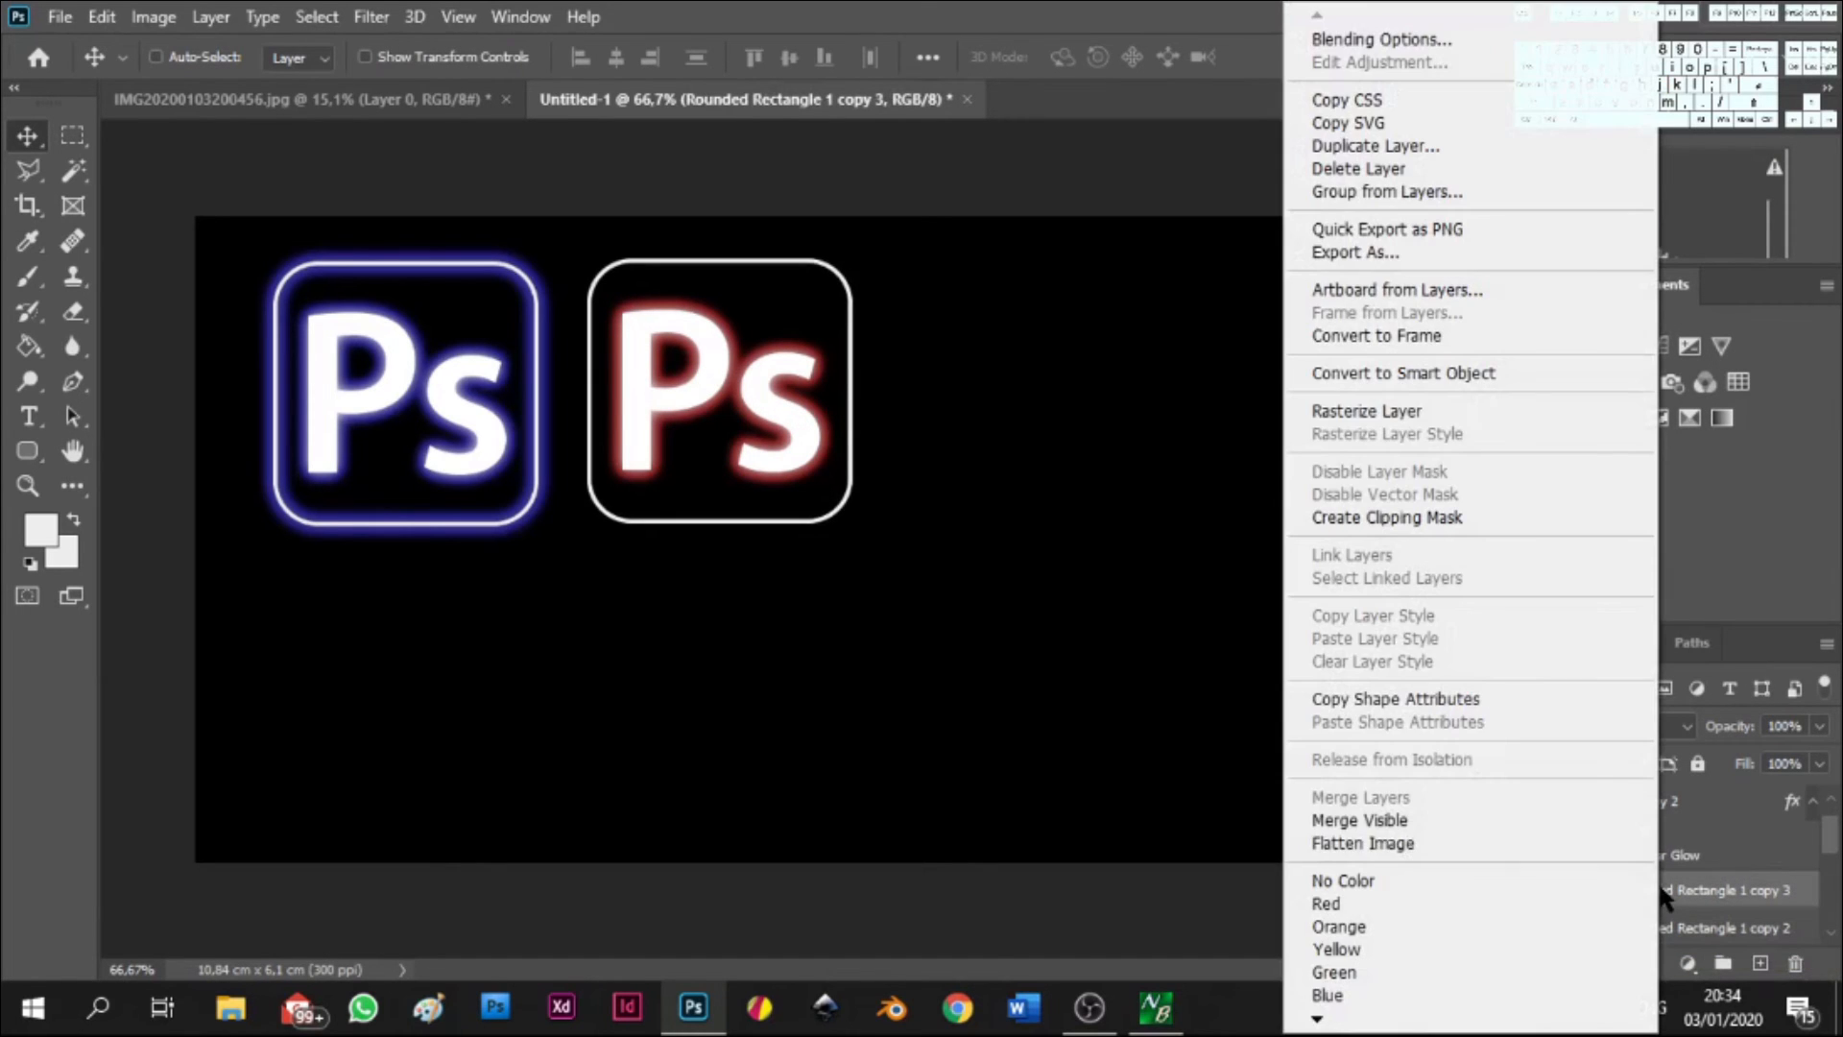
pyautogui.click(1791, 850)
pyautogui.click(1749, 931)
pyautogui.rightClick(1749, 931)
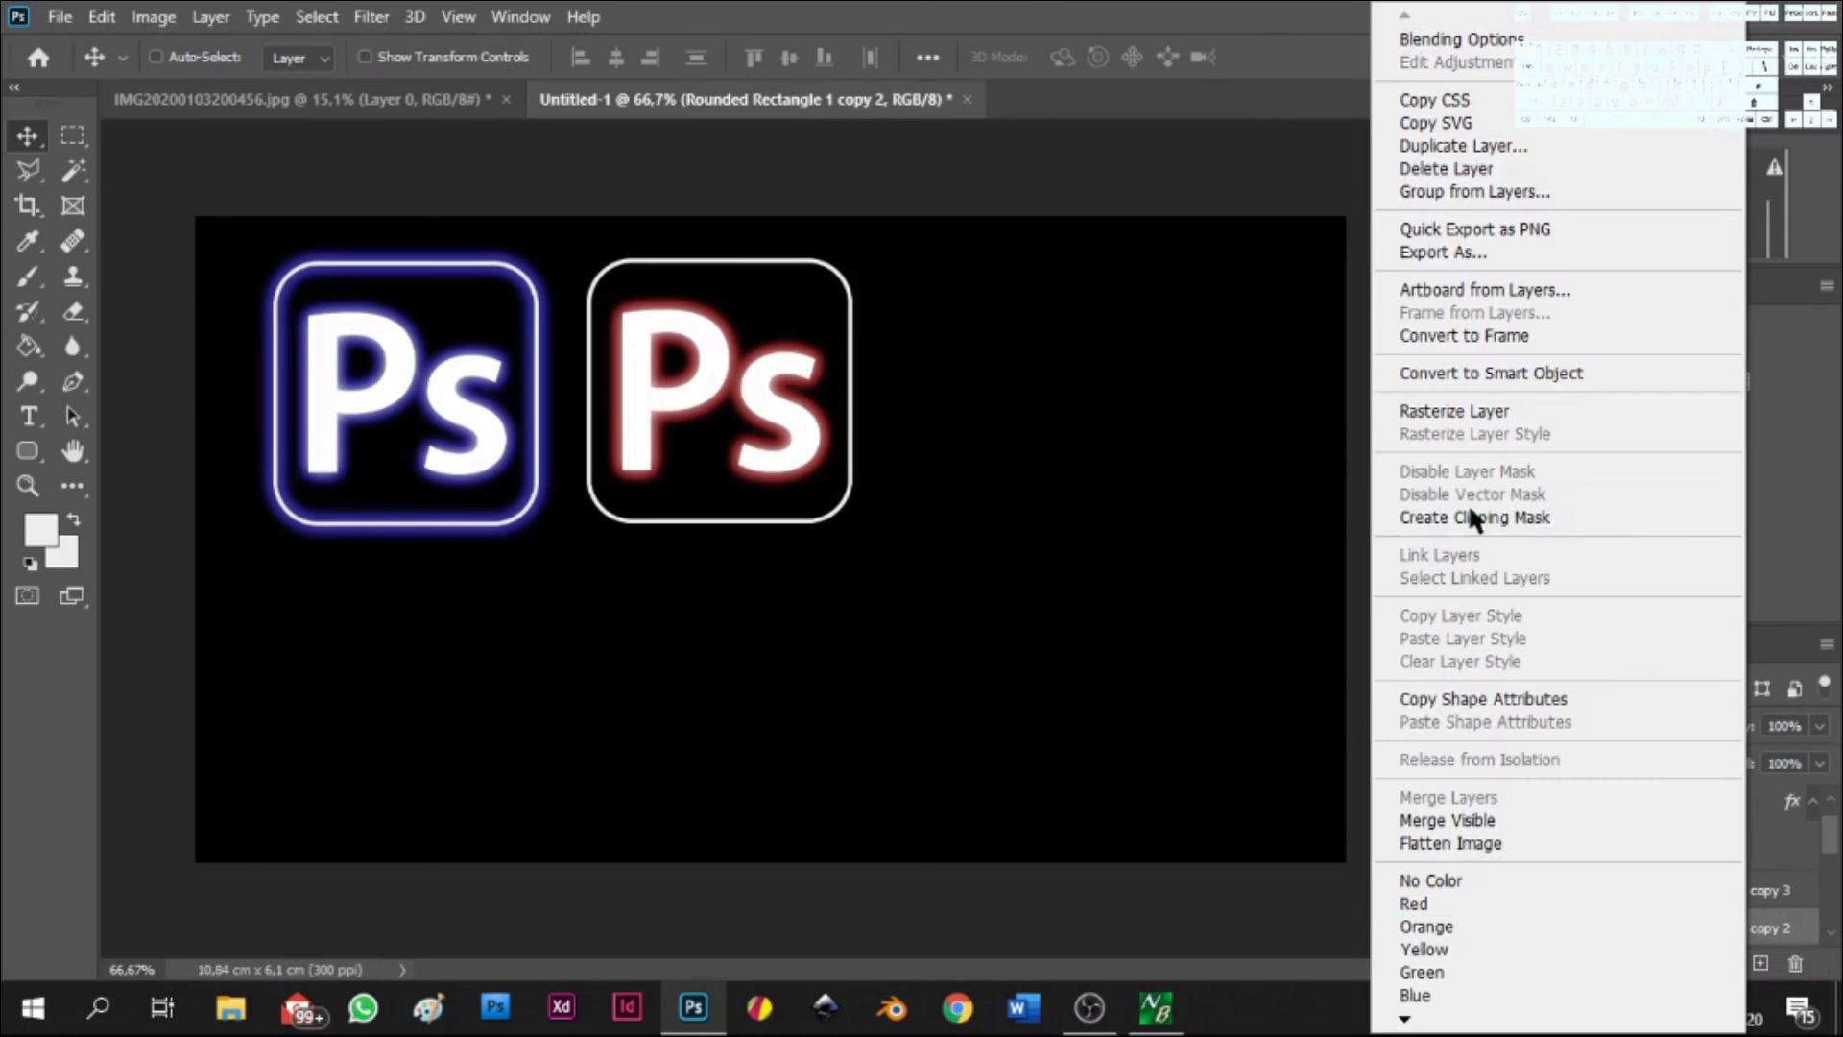
pyautogui.click(1463, 405)
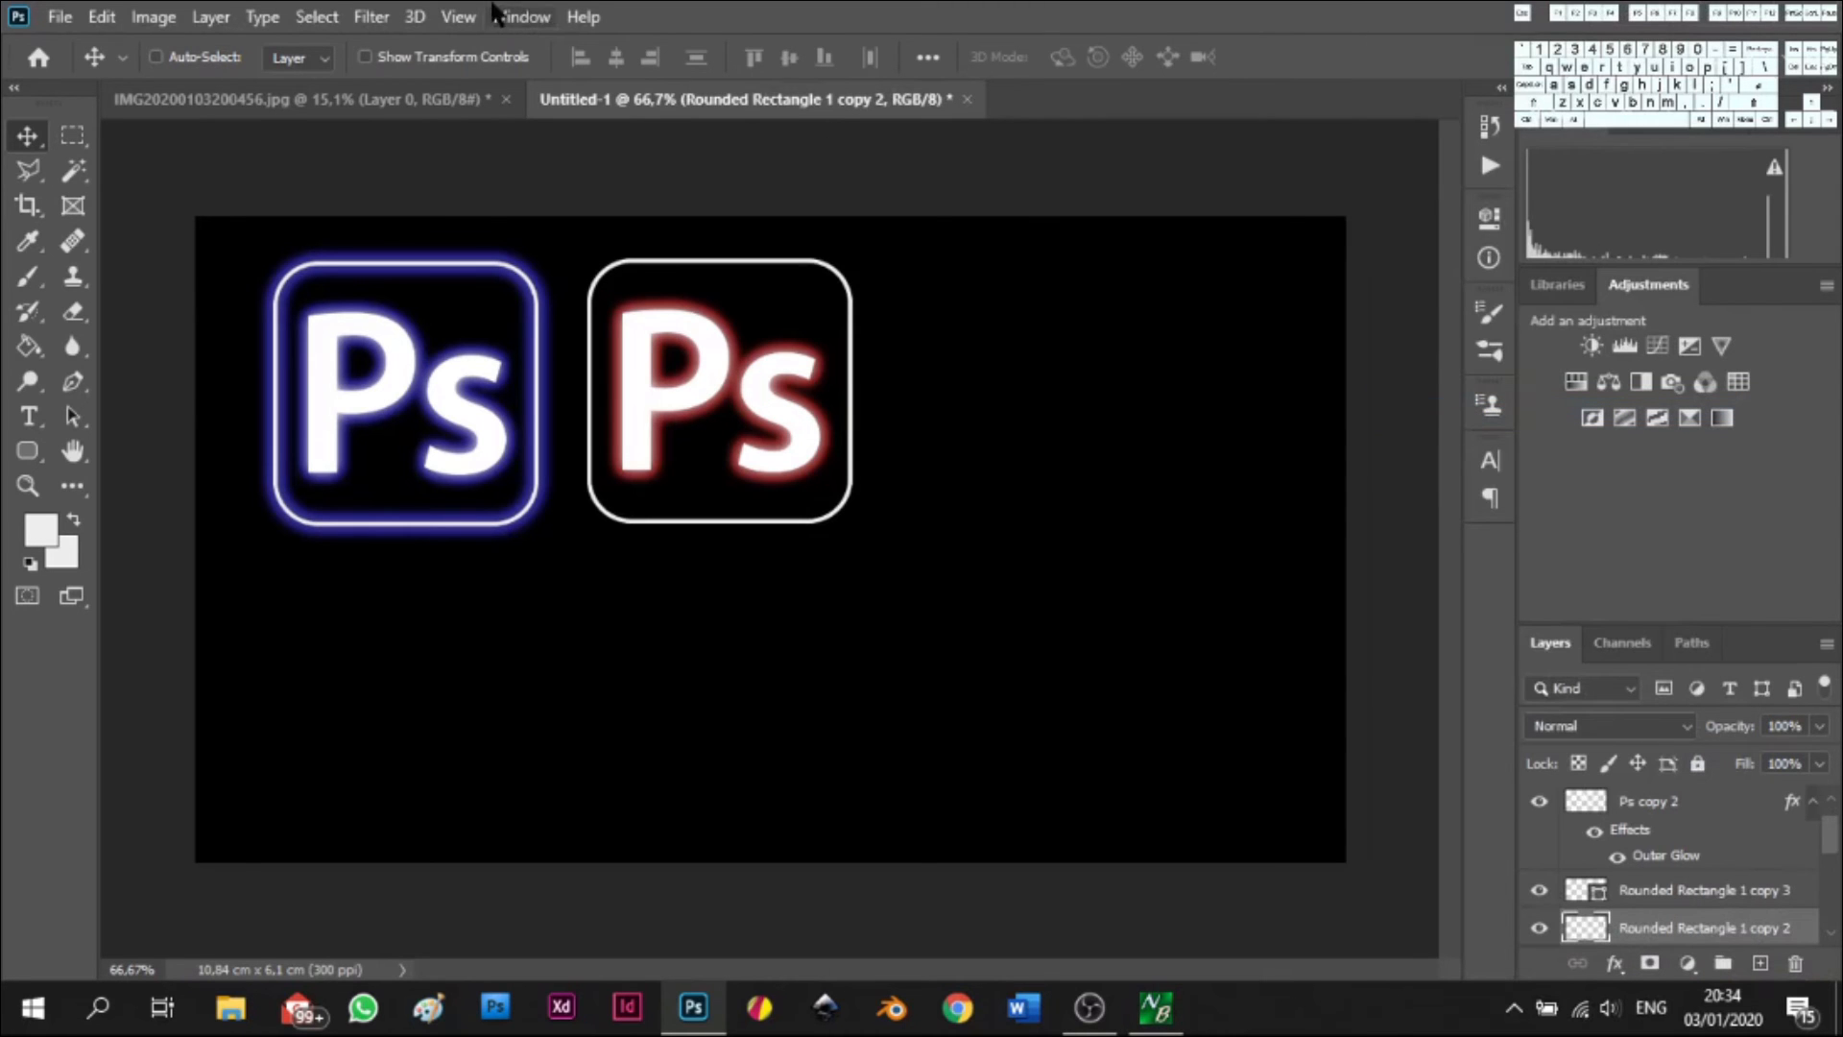
# - Blur the second logo's rasterized rounded rectangle with a 7,8 pixel Gaussian Blur
pyautogui.click(370, 18)
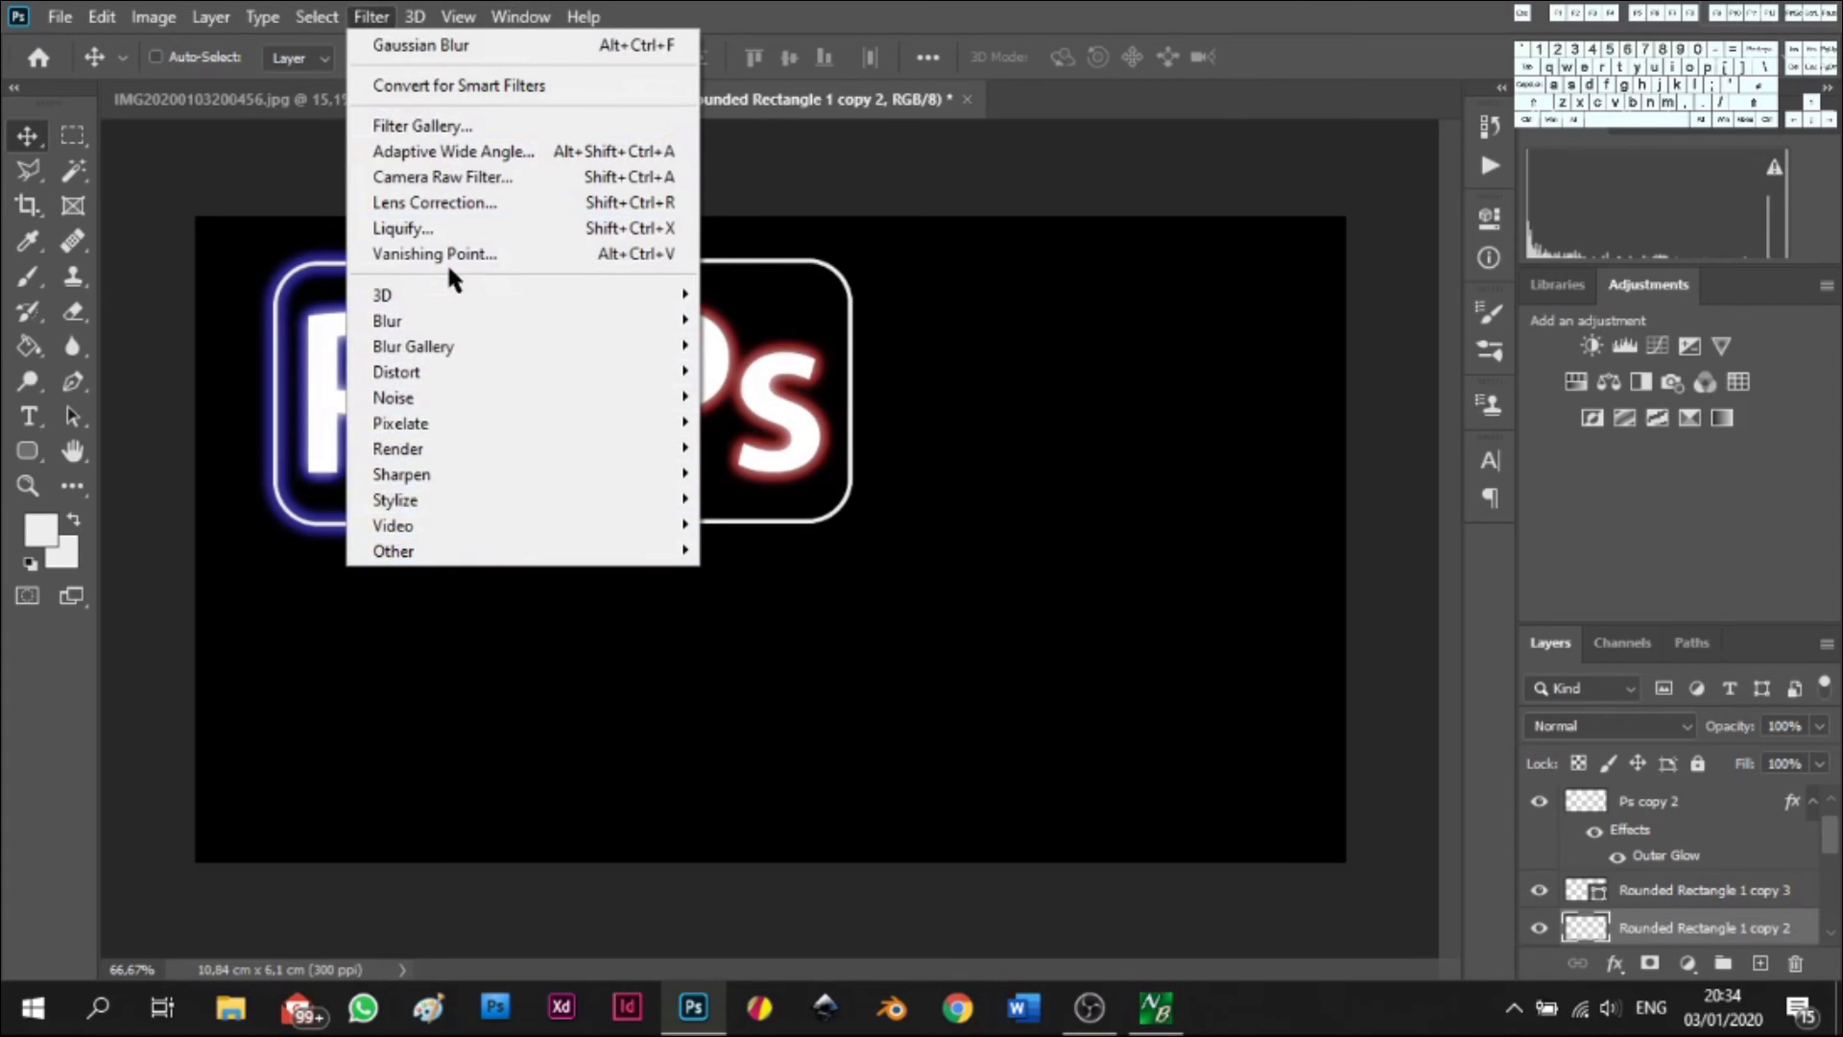
pyautogui.moveTo(457, 320)
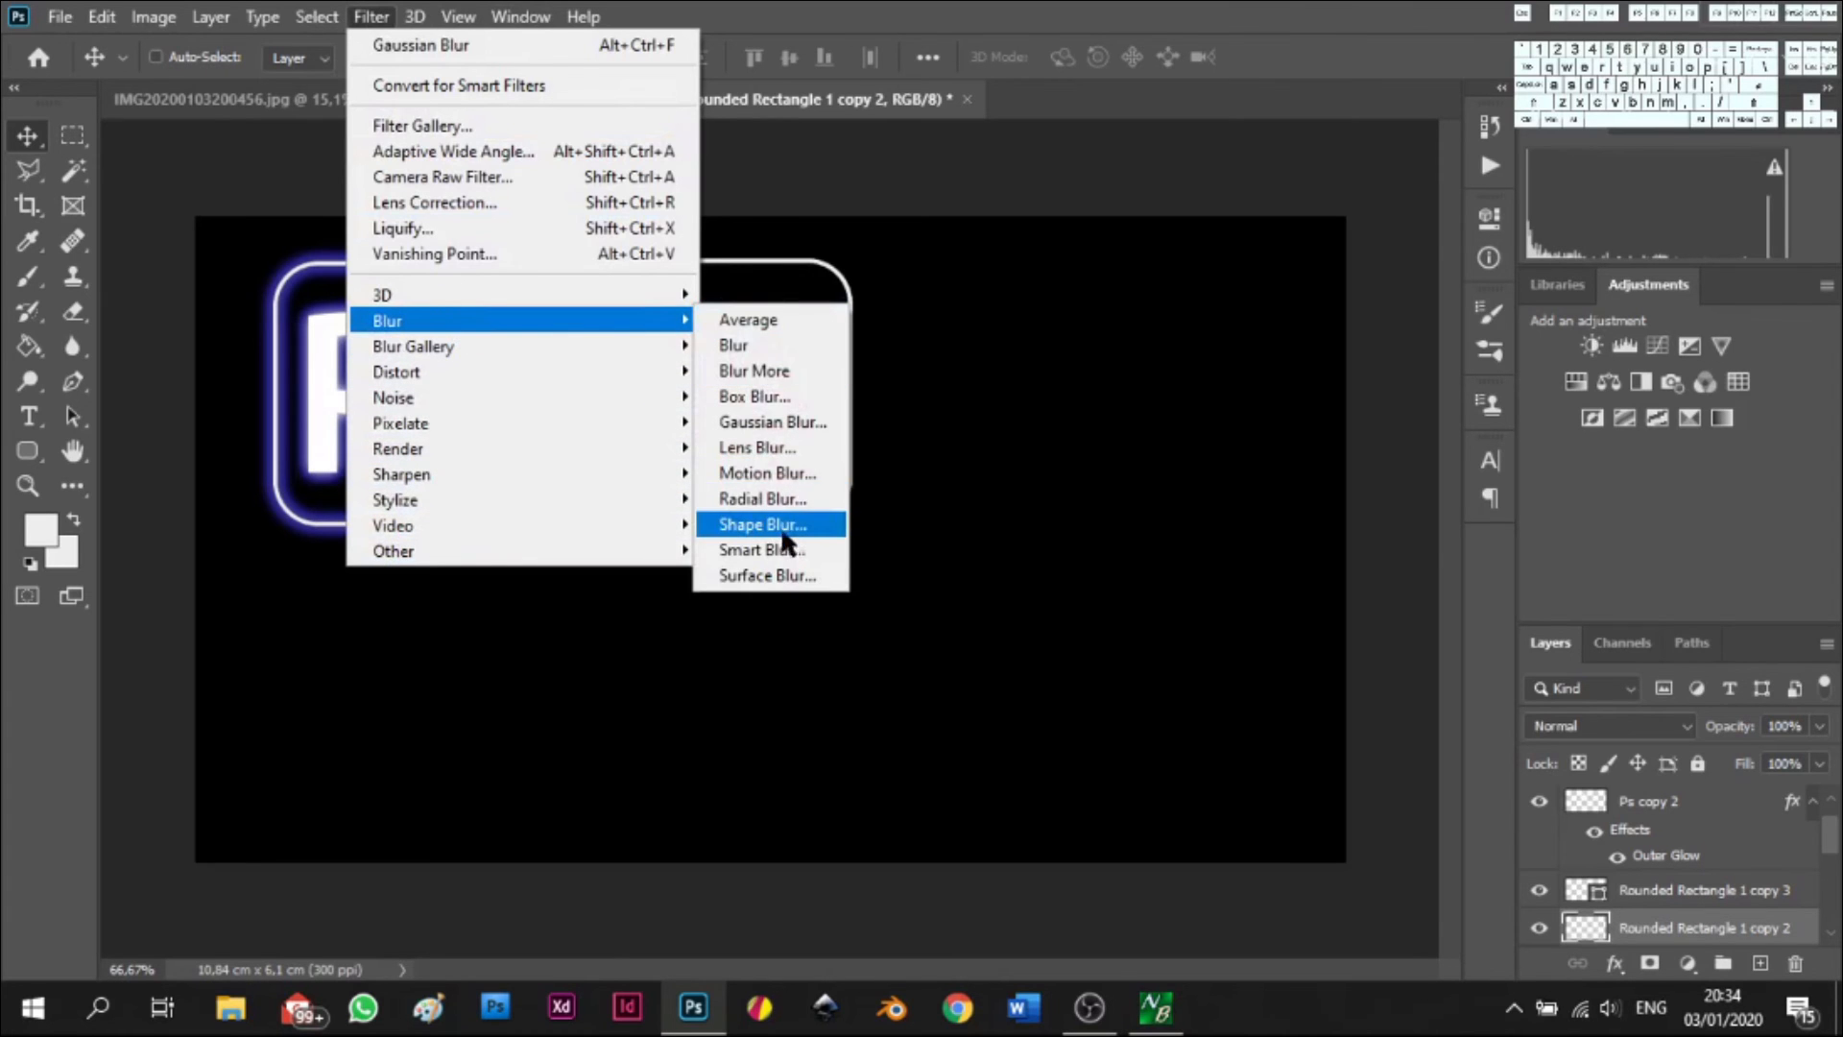
pyautogui.click(768, 421)
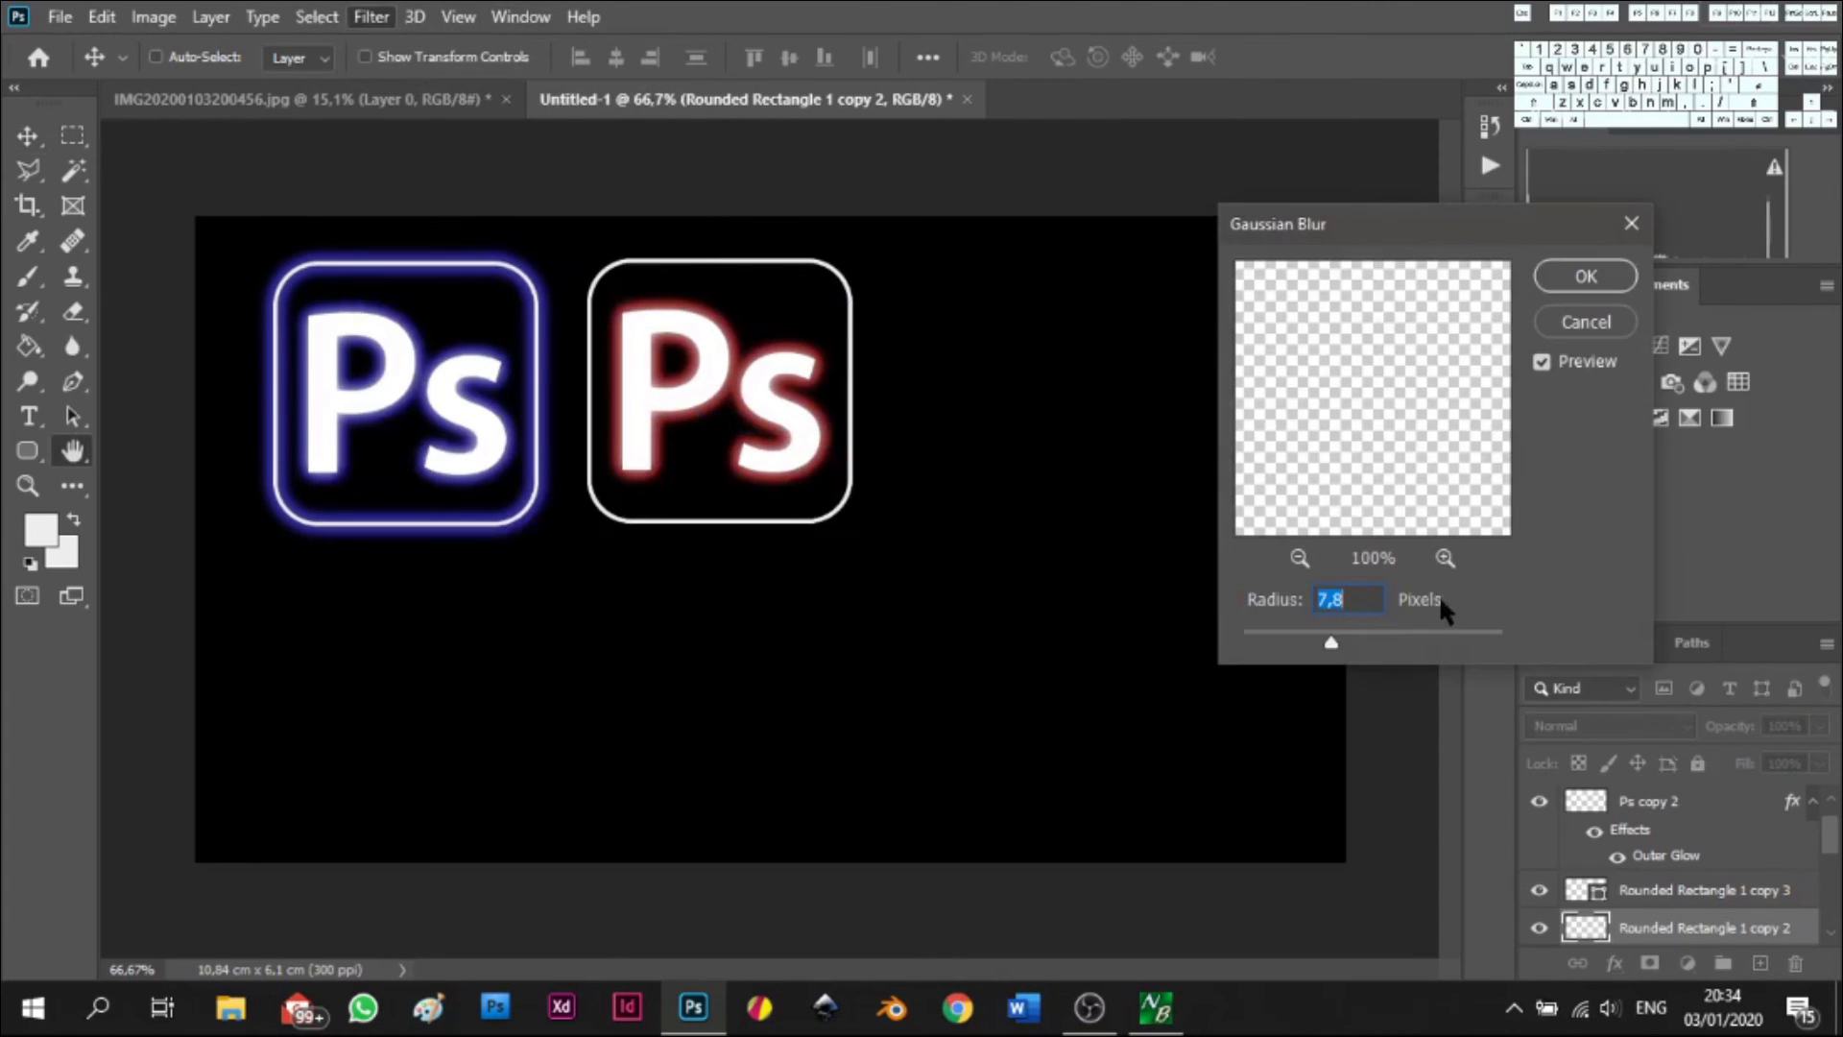
pyautogui.click(1585, 276)
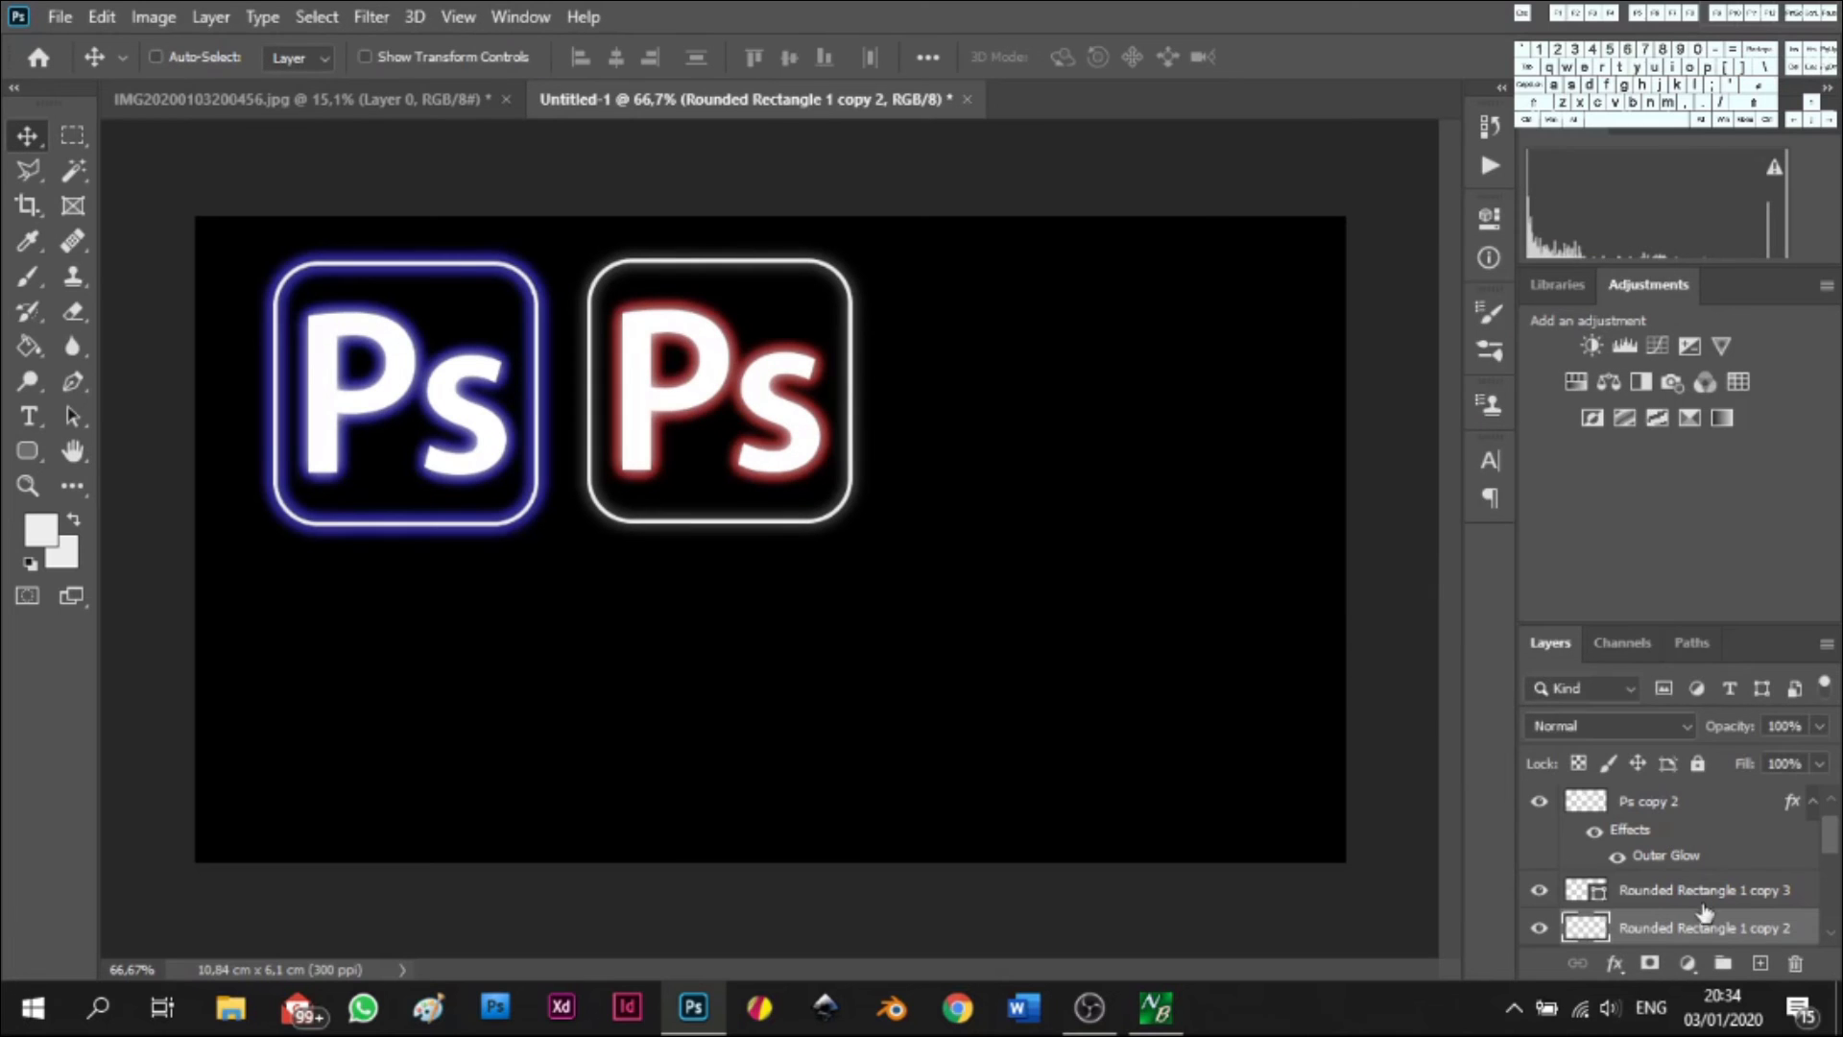
# - Add a red Outer Glow layer style to the second logo's blurred rounded rectangle layer
pyautogui.rightClick(1702, 911)
pyautogui.click(1451, 39)
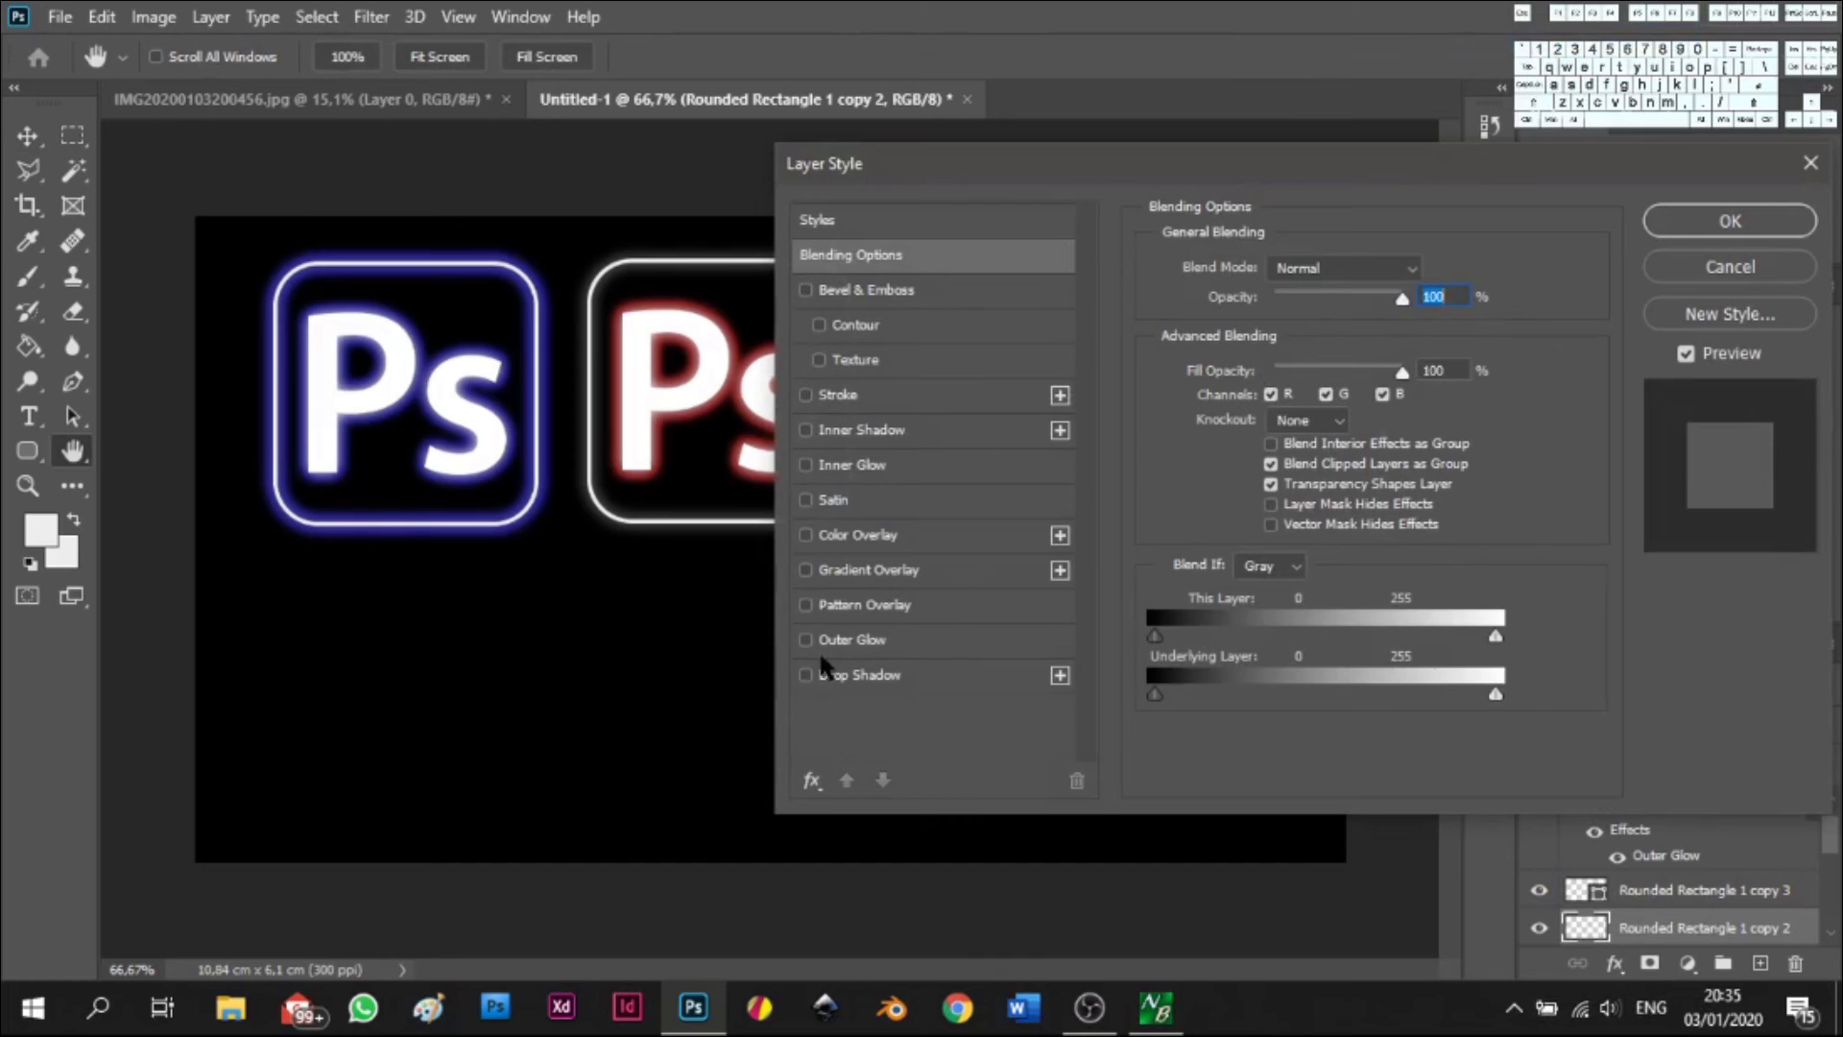
pyautogui.click(805, 640)
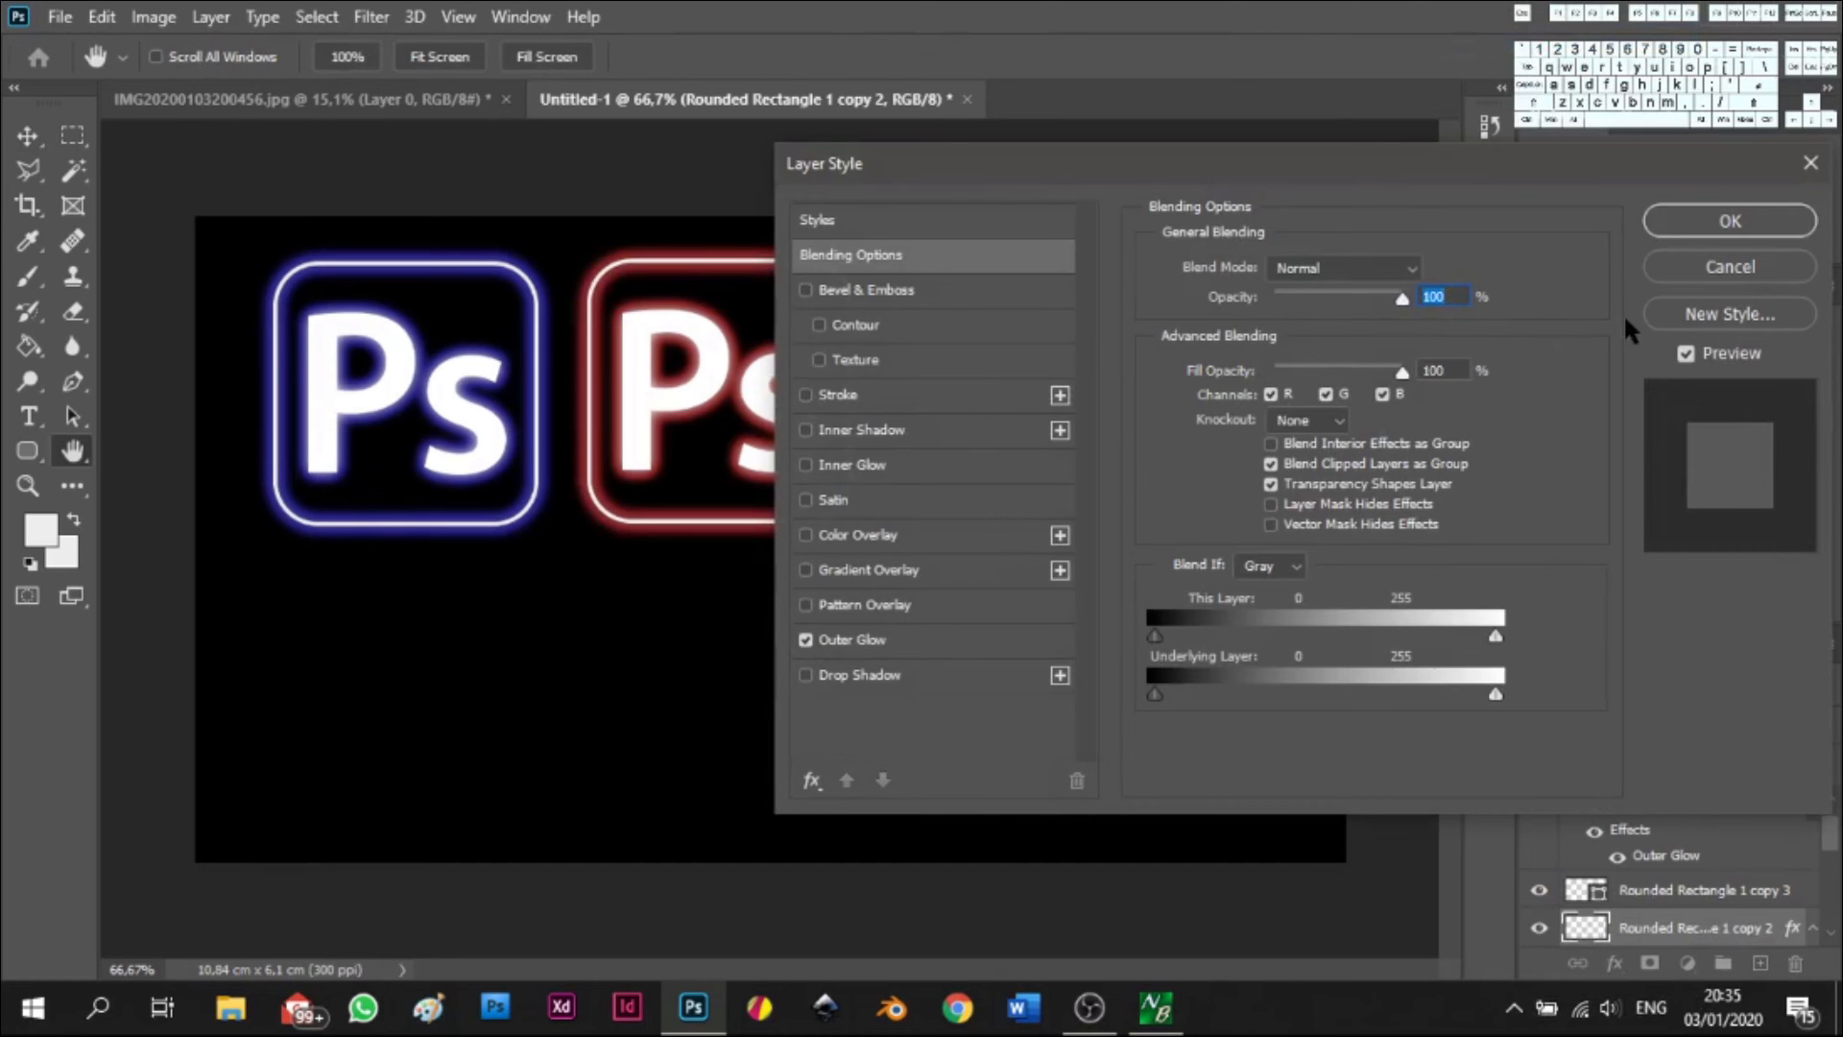
pyautogui.click(1666, 219)
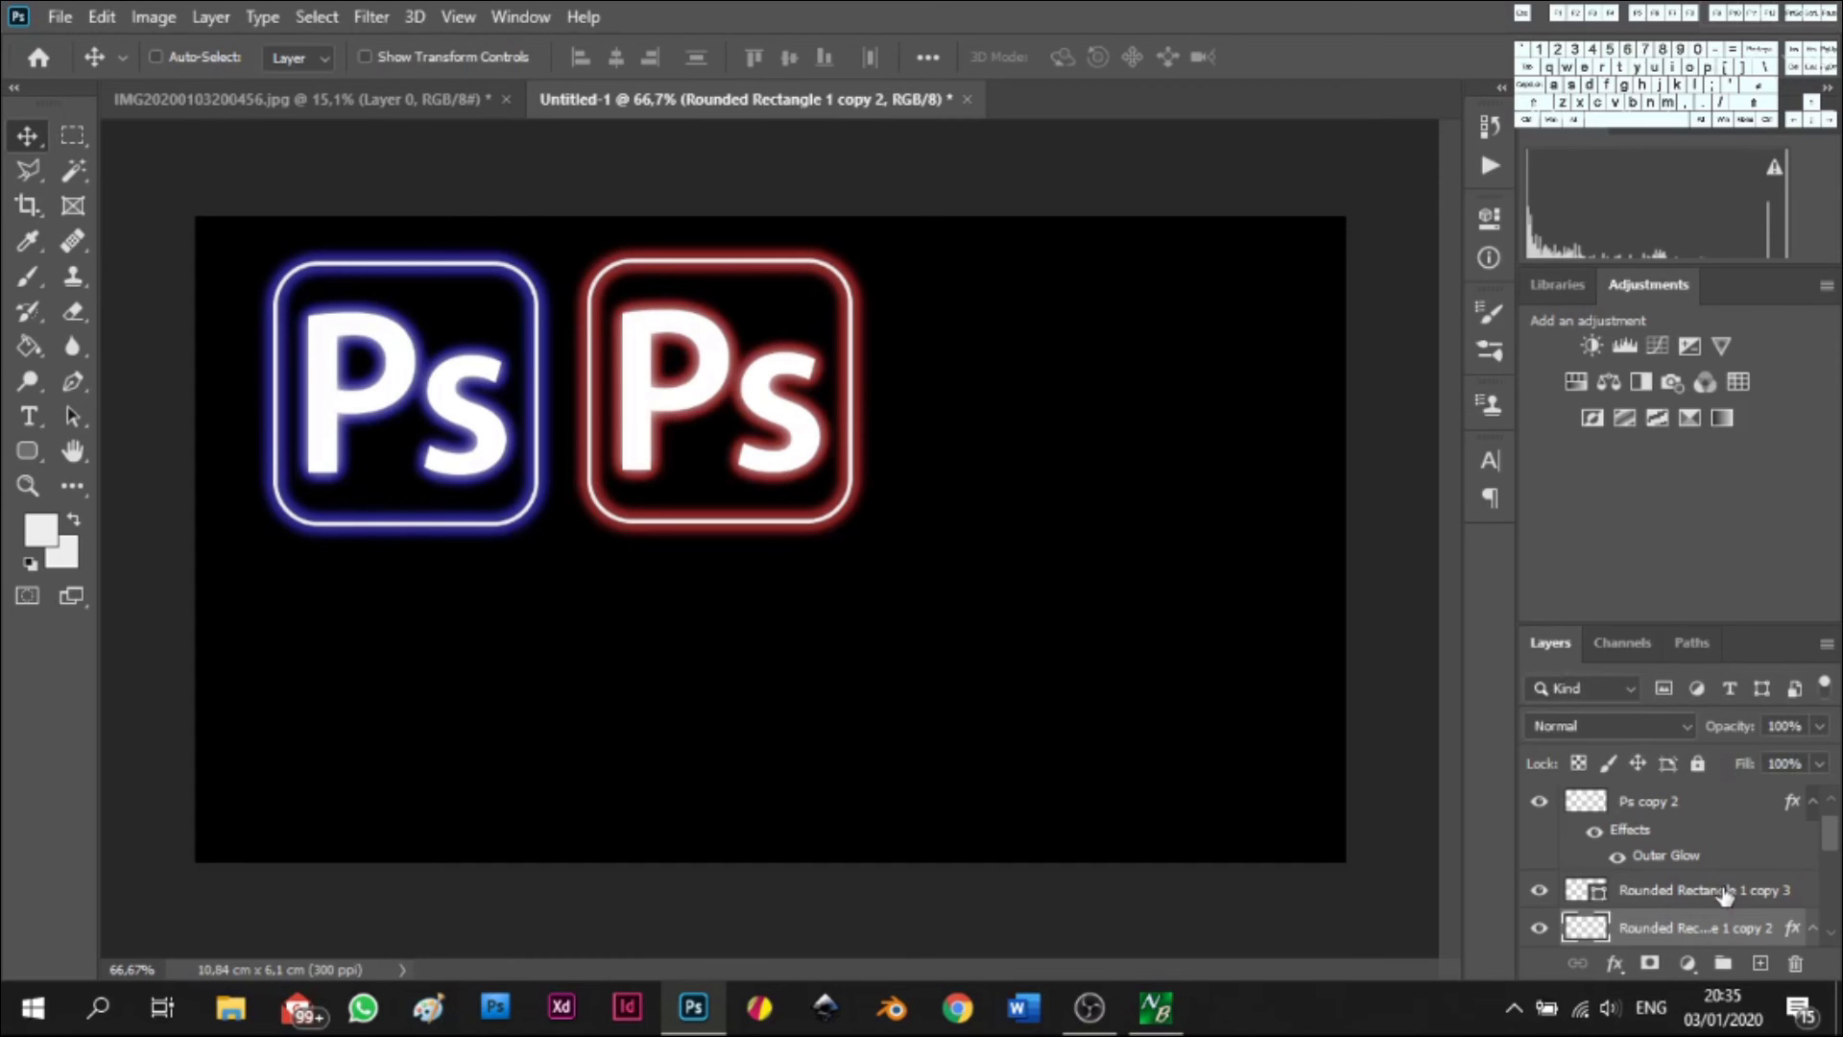
# - Duplicate the red logo's sharp text and frame layers, Ps copy 3 and Rounded Rectangle 1 copy 3, together
pyautogui.scroll(-5, 1725, 894)
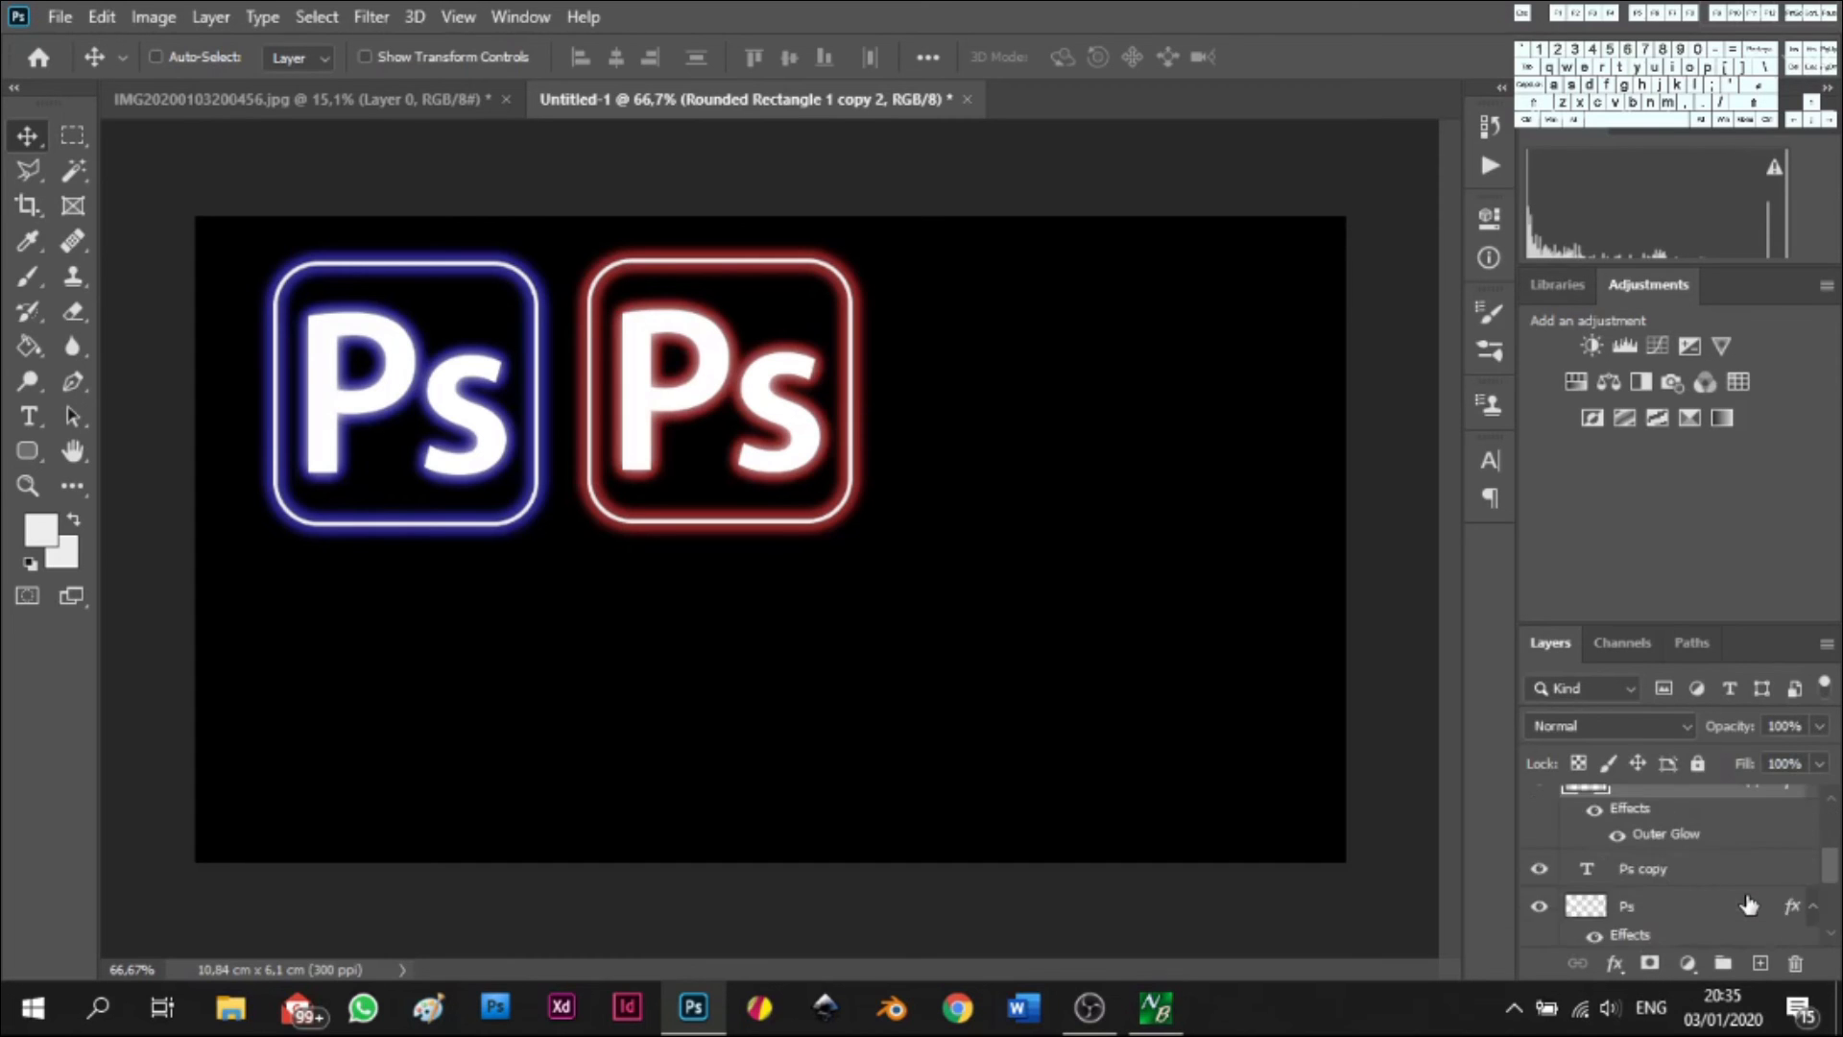
pyautogui.scroll(3, 1749, 905)
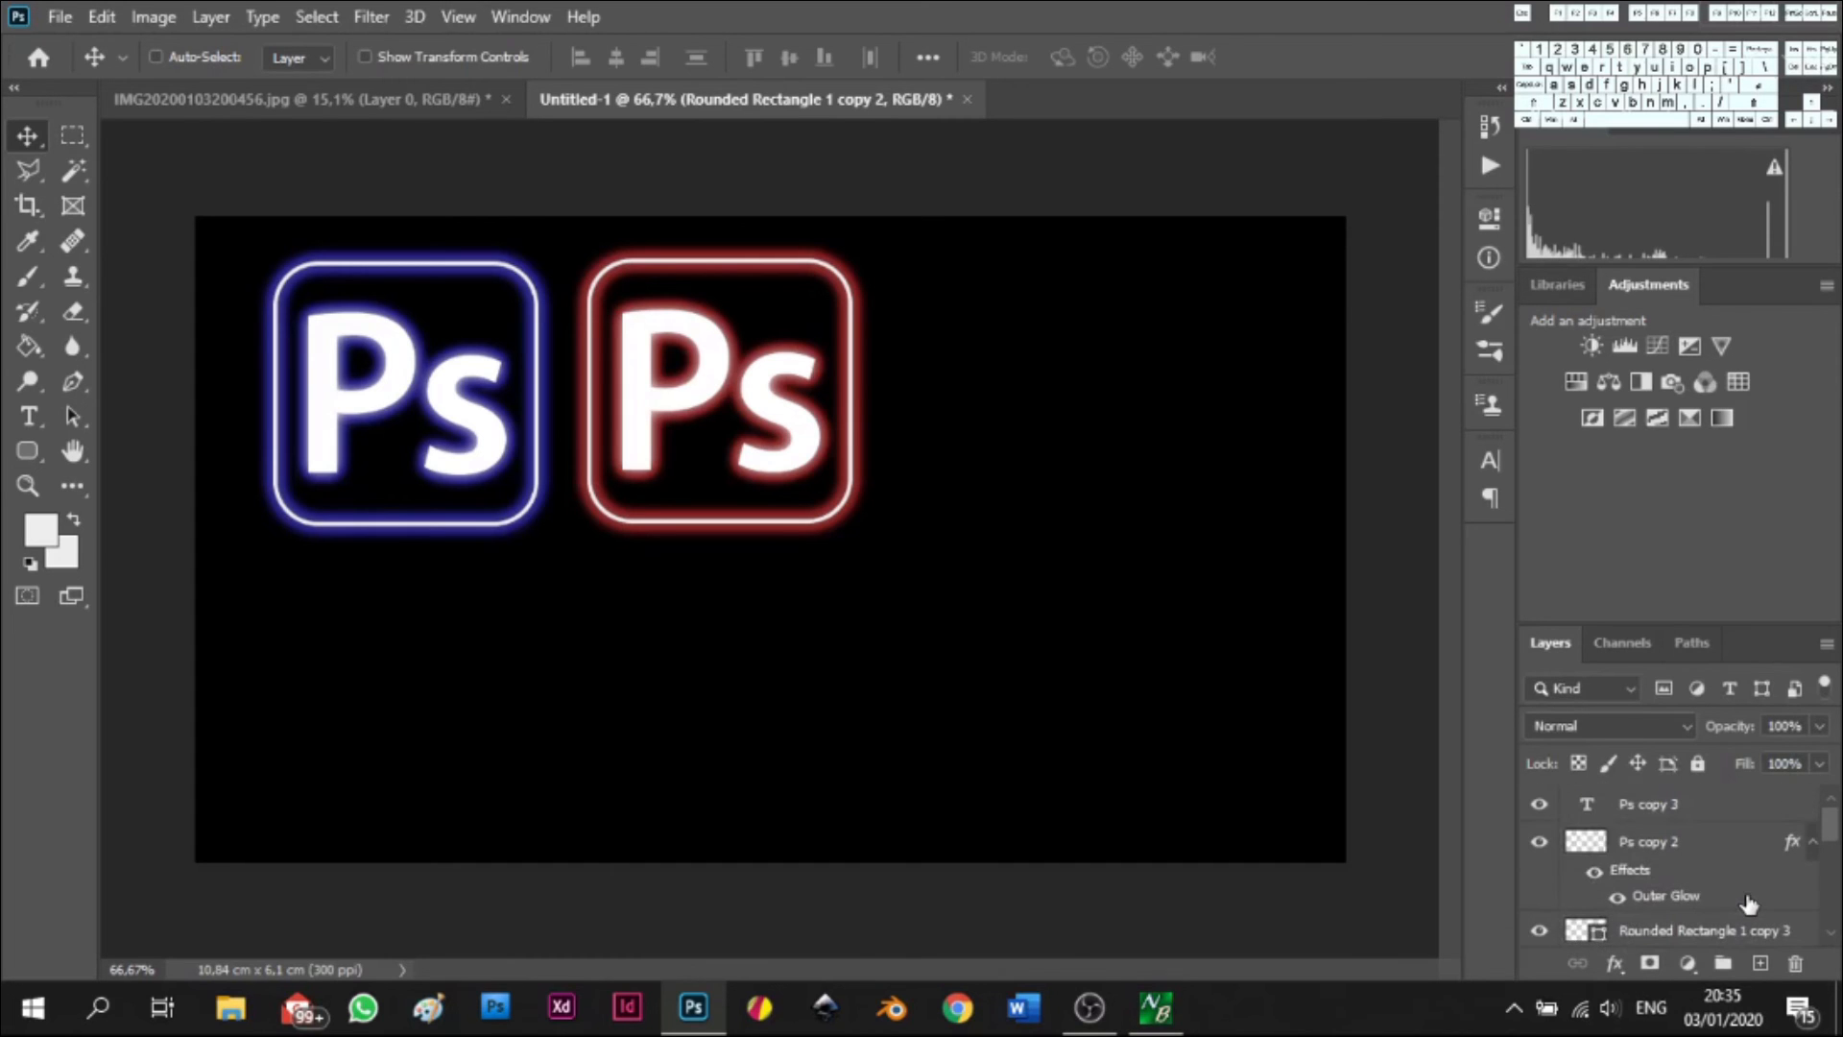
pyautogui.click(1707, 814)
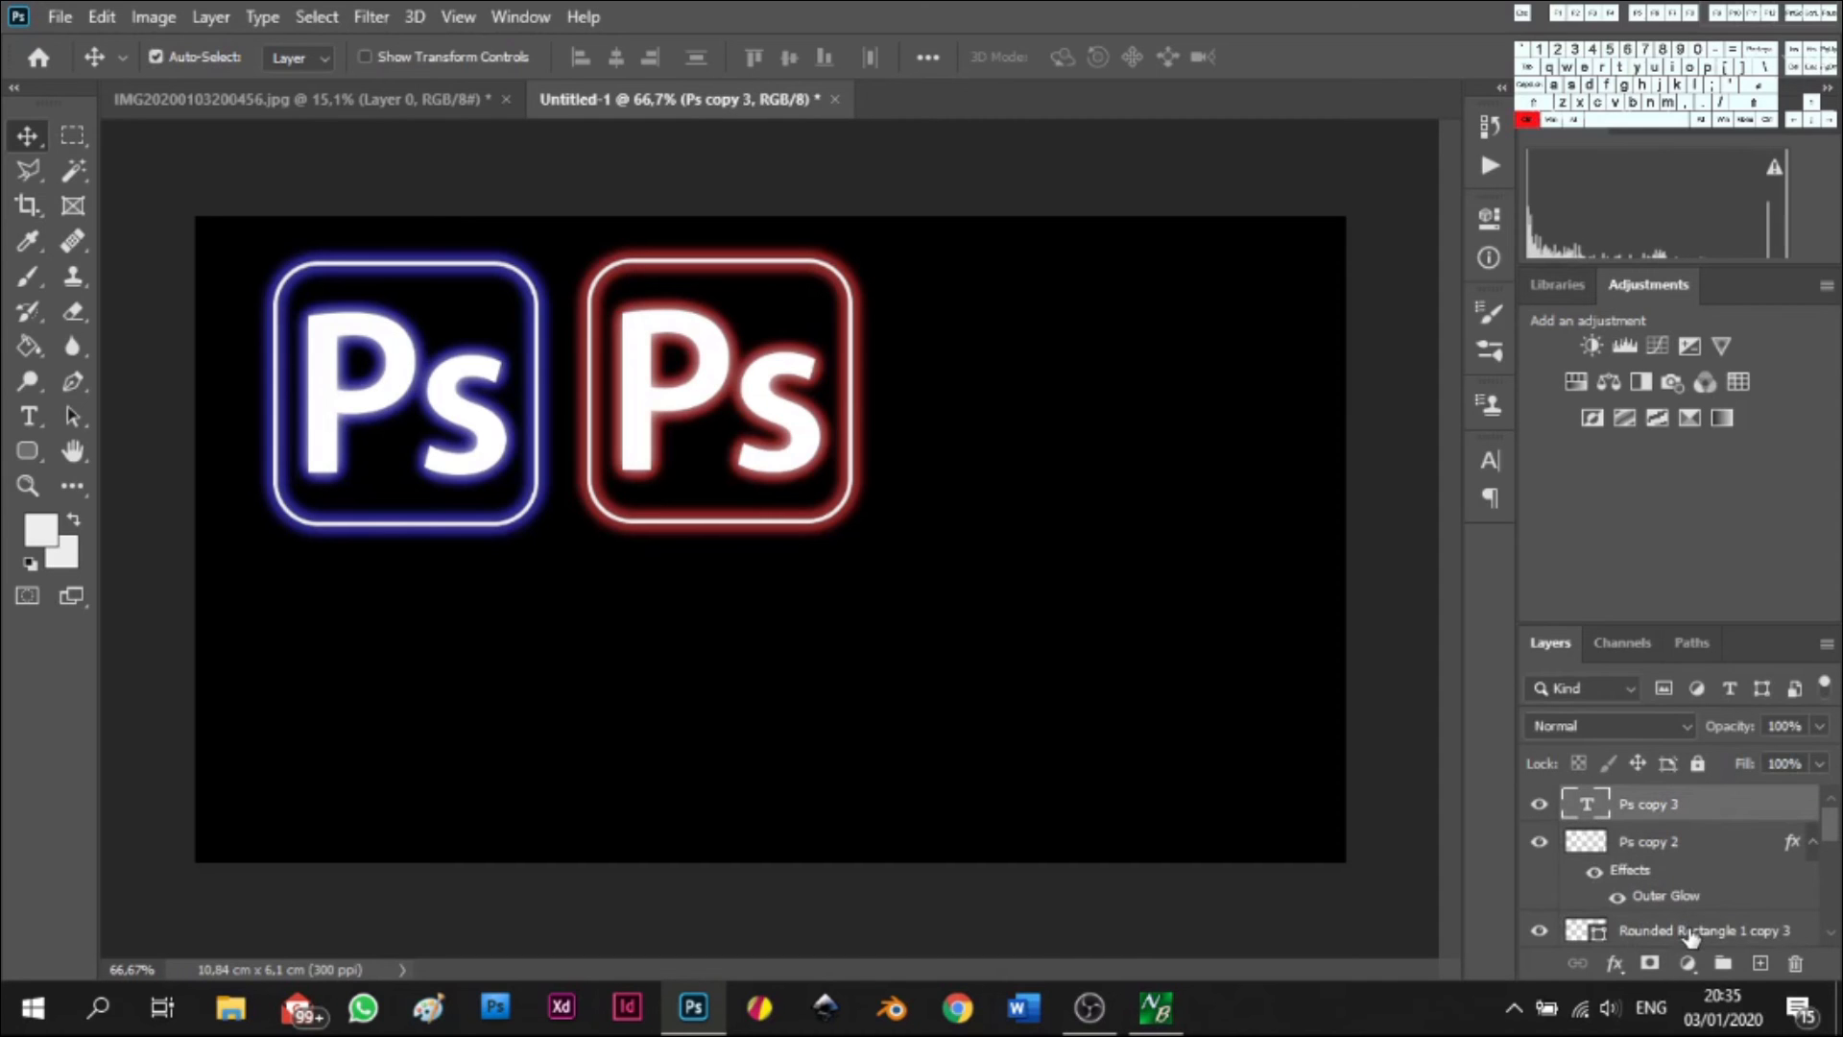
pyautogui.keyDown('ctrl'); pyautogui.click(1691, 935); pyautogui.keyUp('ctrl')
pyautogui.hotkey('ctrl', 'j')
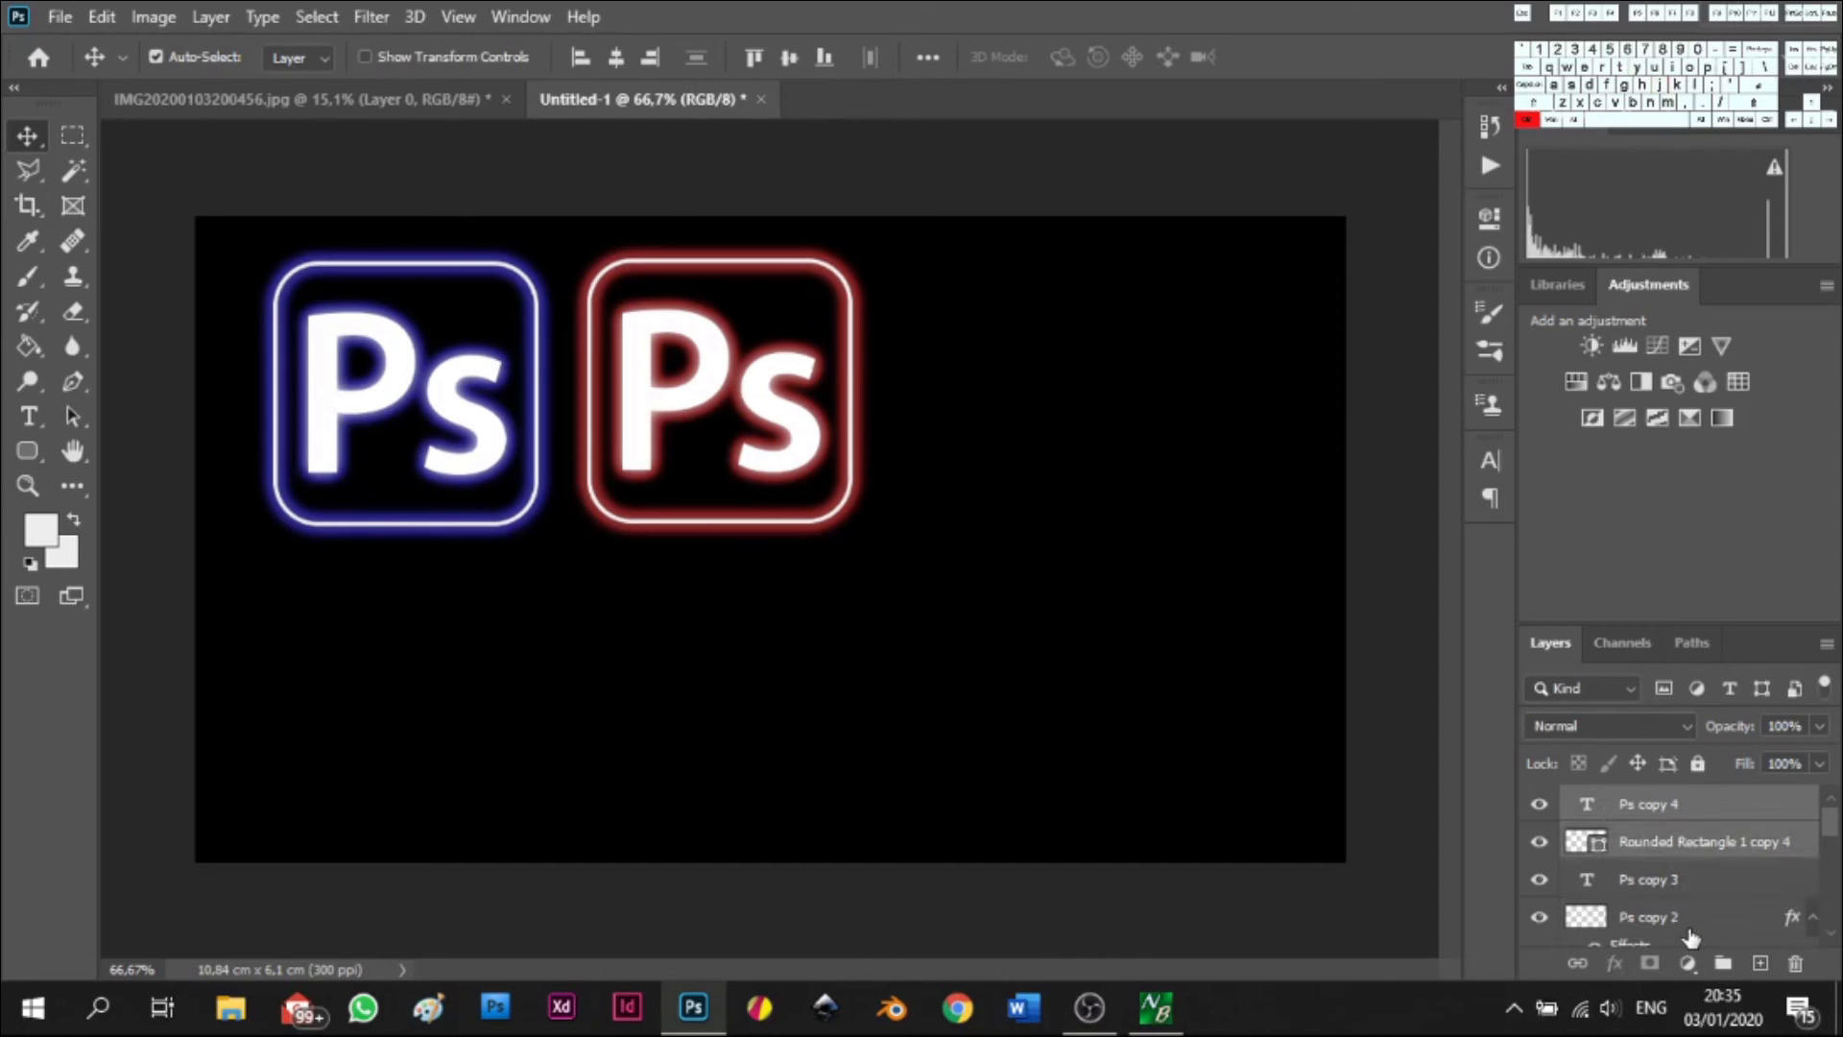
# - Move the duplicated logo beside the red logo as the third in the row and duplicate its Ps copy 4 text layer
pyautogui.moveTo(806, 442); pyautogui.dragTo(1114, 447)
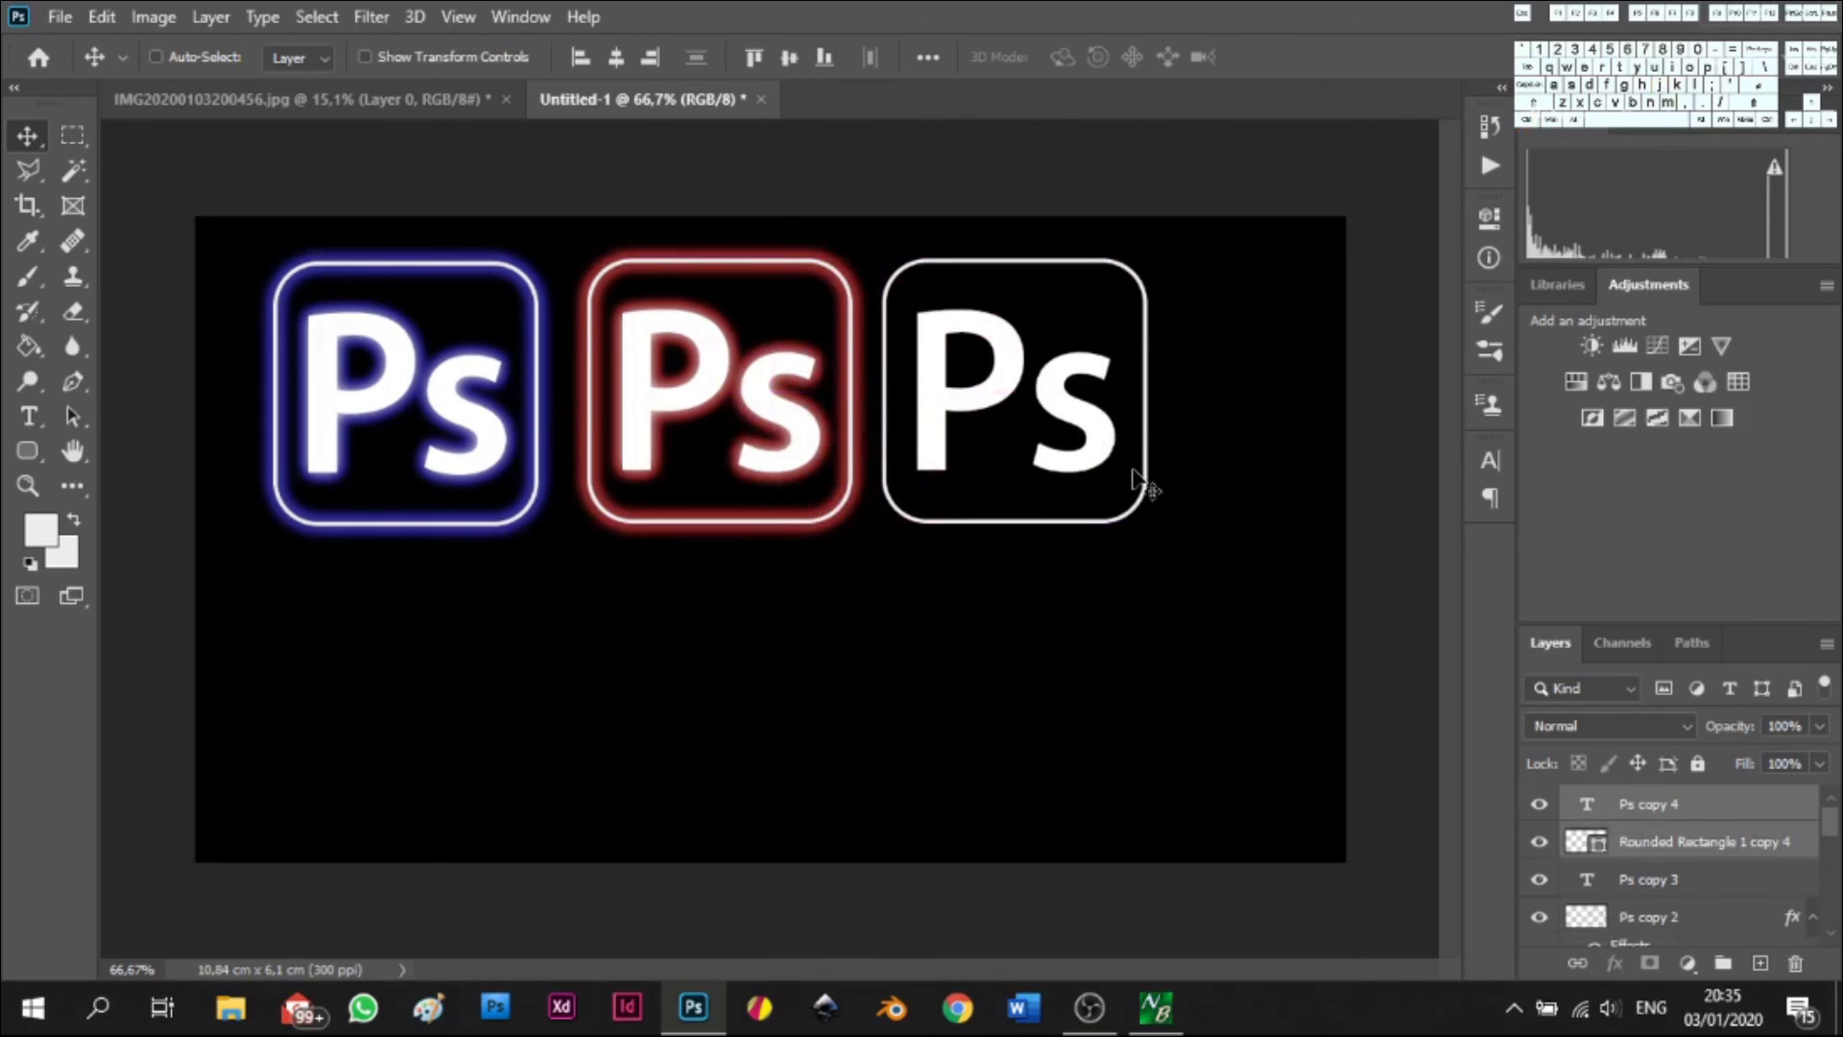
pyautogui.click(1691, 813)
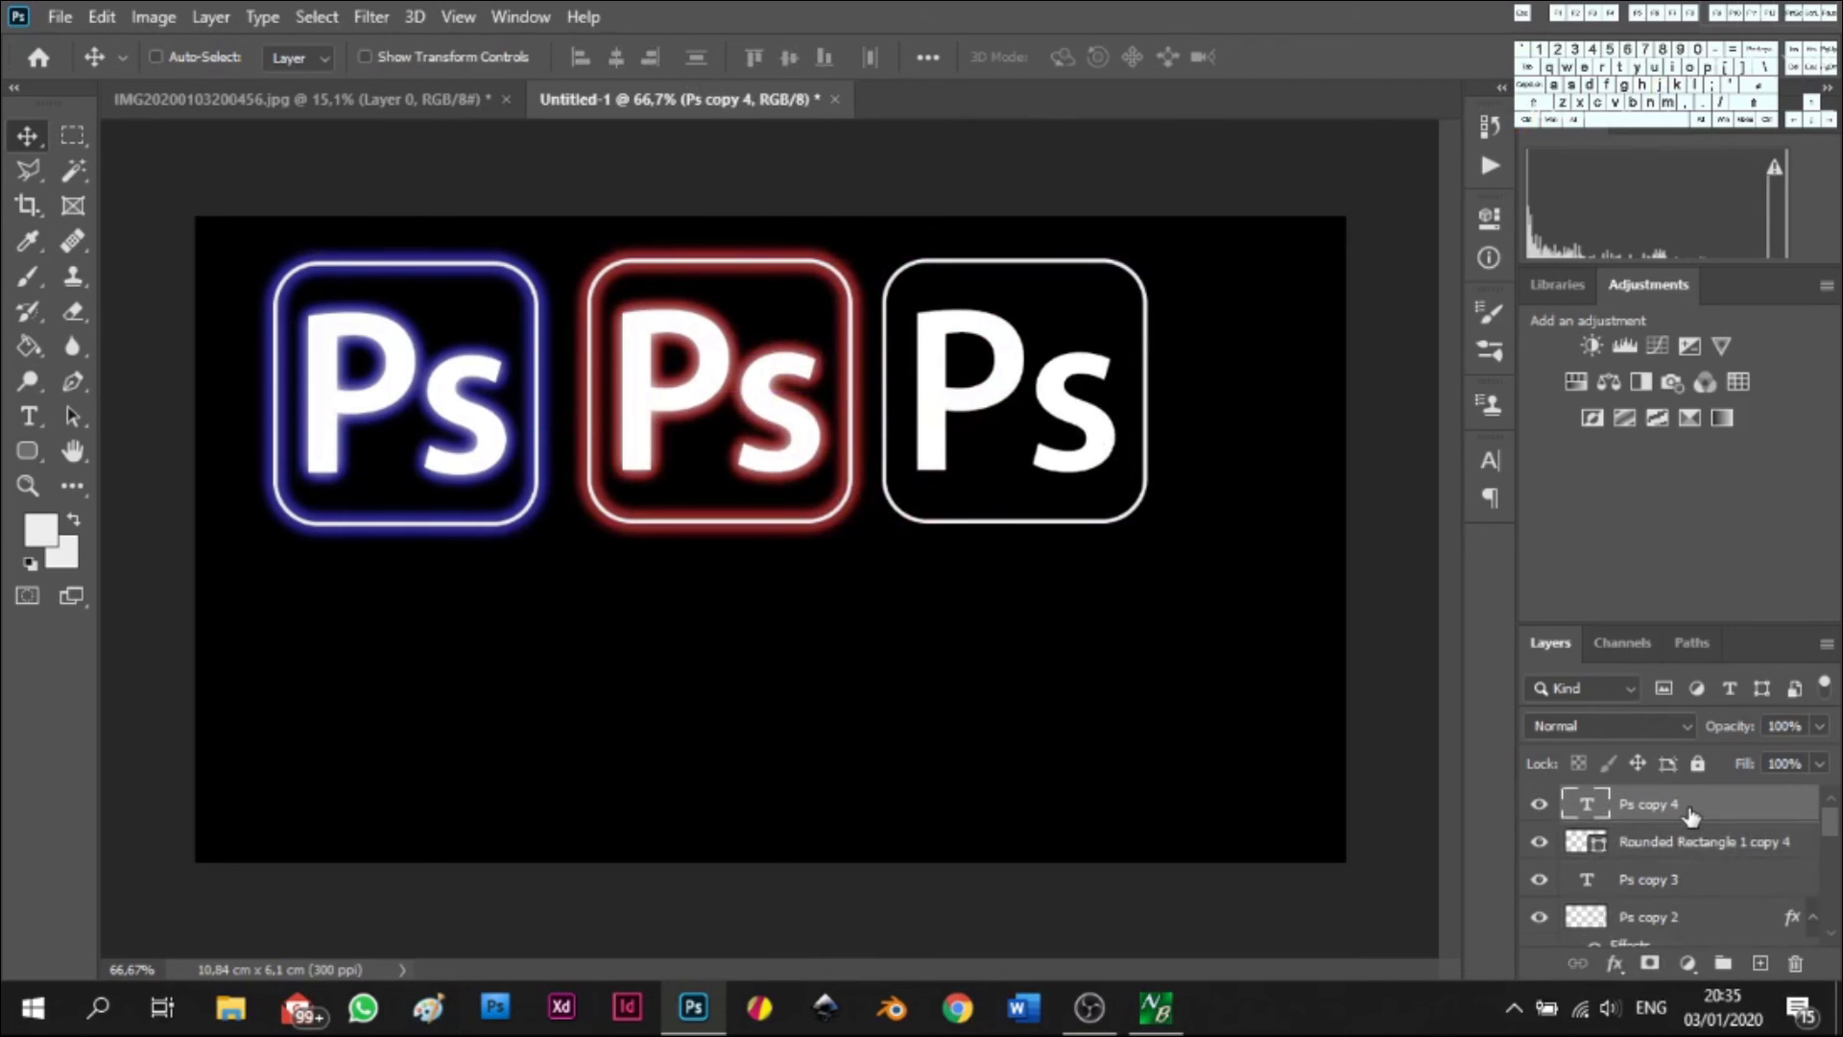
pyautogui.hotkey('ctrl', 'j')
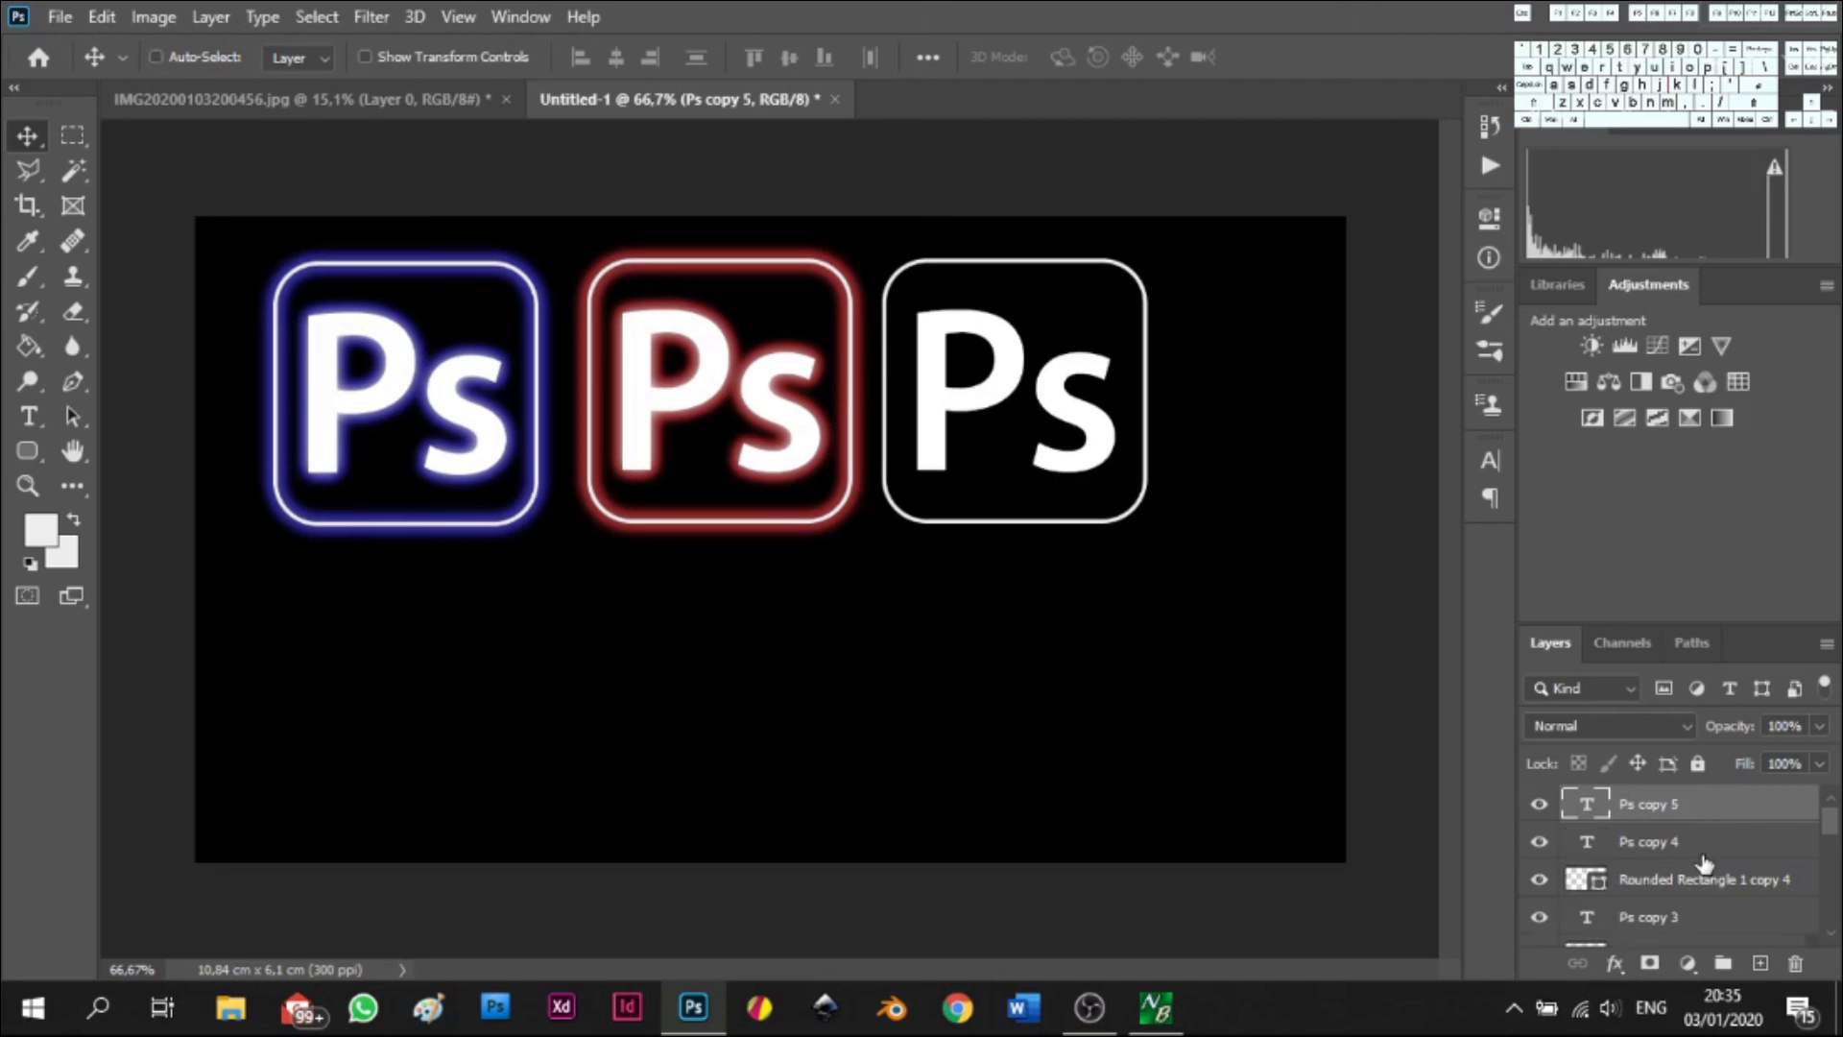
# - Rasterize the Ps copy 4 text layer and blur it with a 7,8 pixel Gaussian Blur
pyautogui.click(1699, 845)
pyautogui.rightClick(1699, 844)
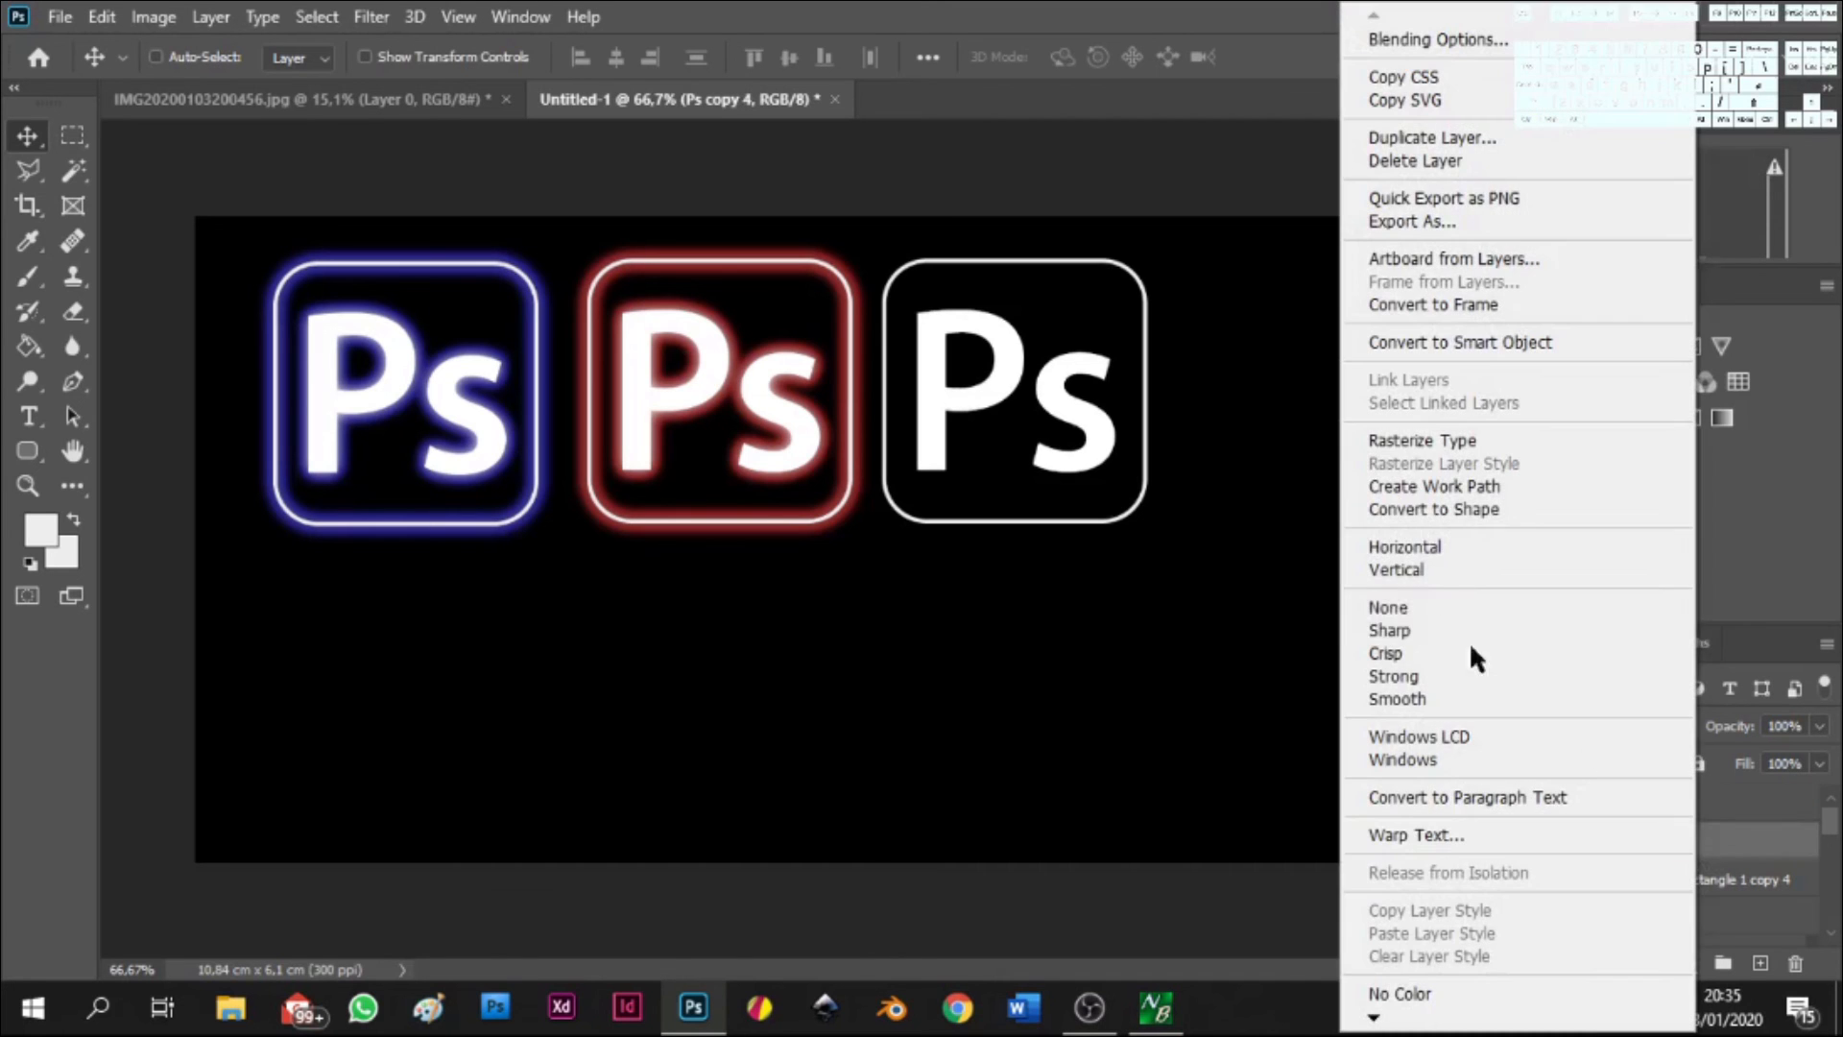
pyautogui.click(1426, 443)
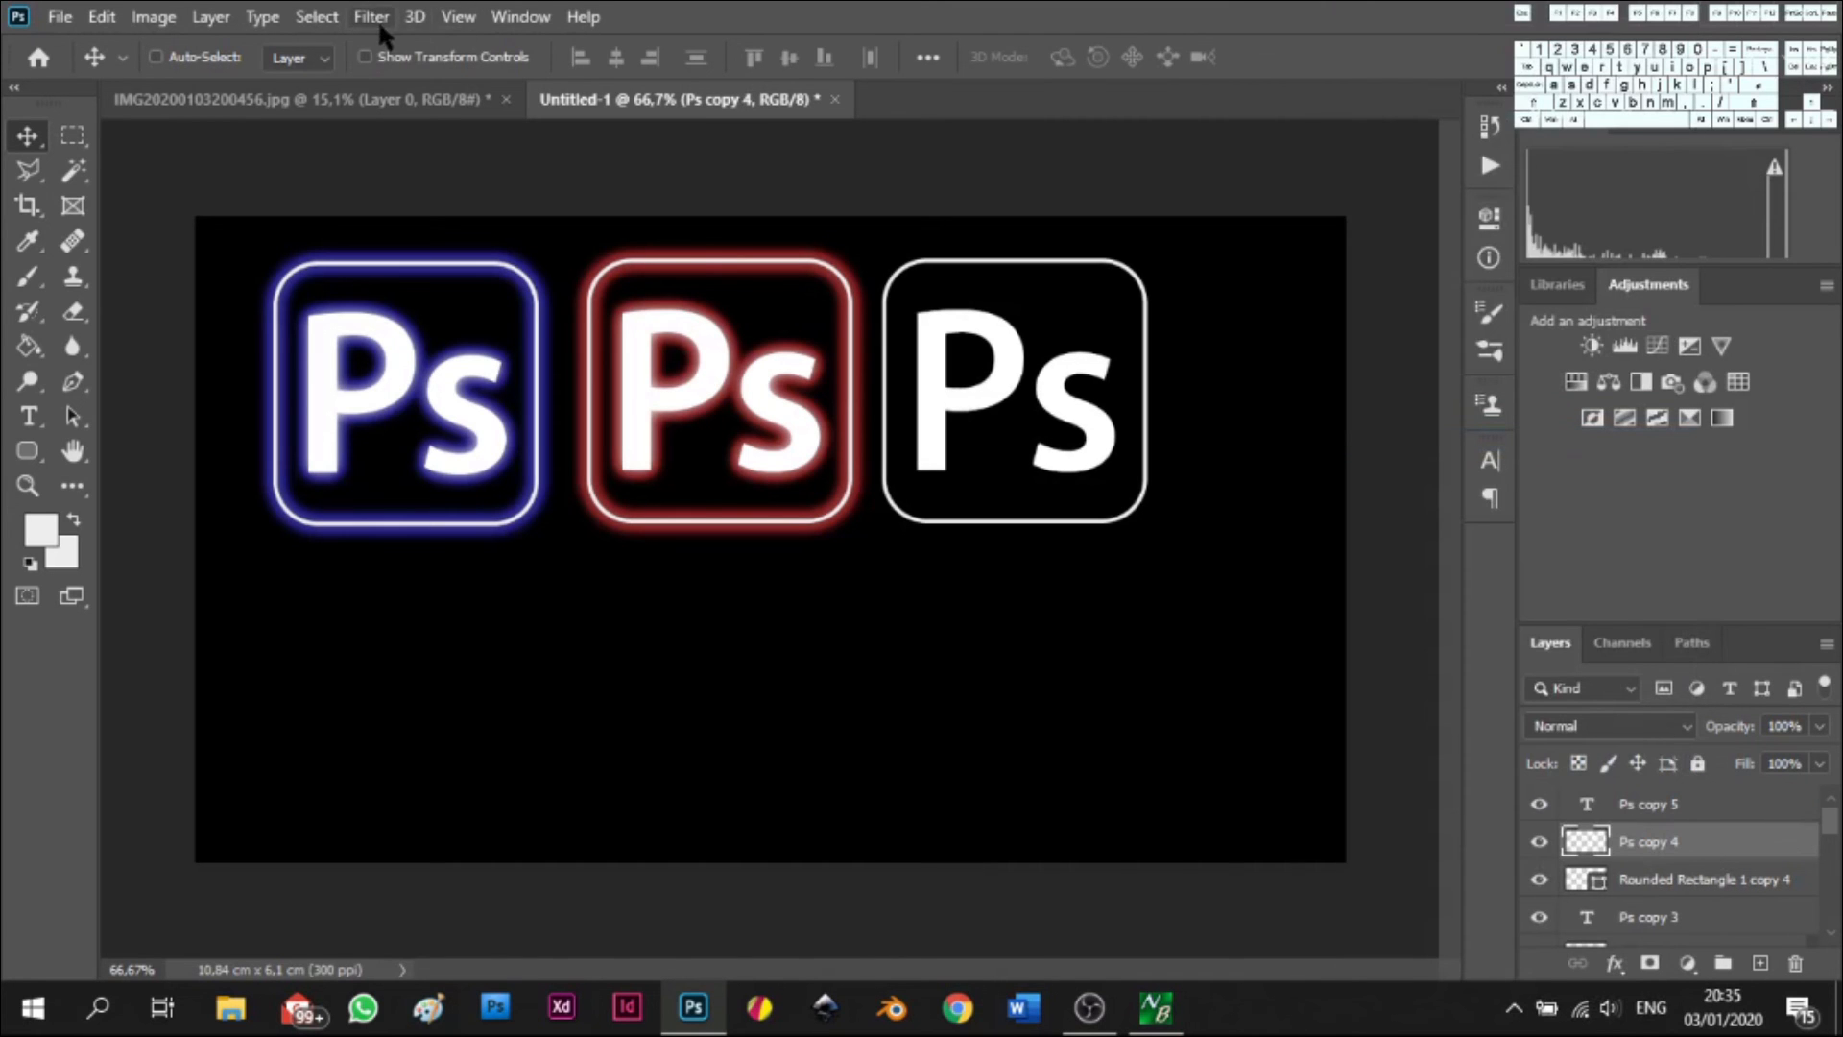
pyautogui.click(374, 21)
pyautogui.moveTo(427, 324)
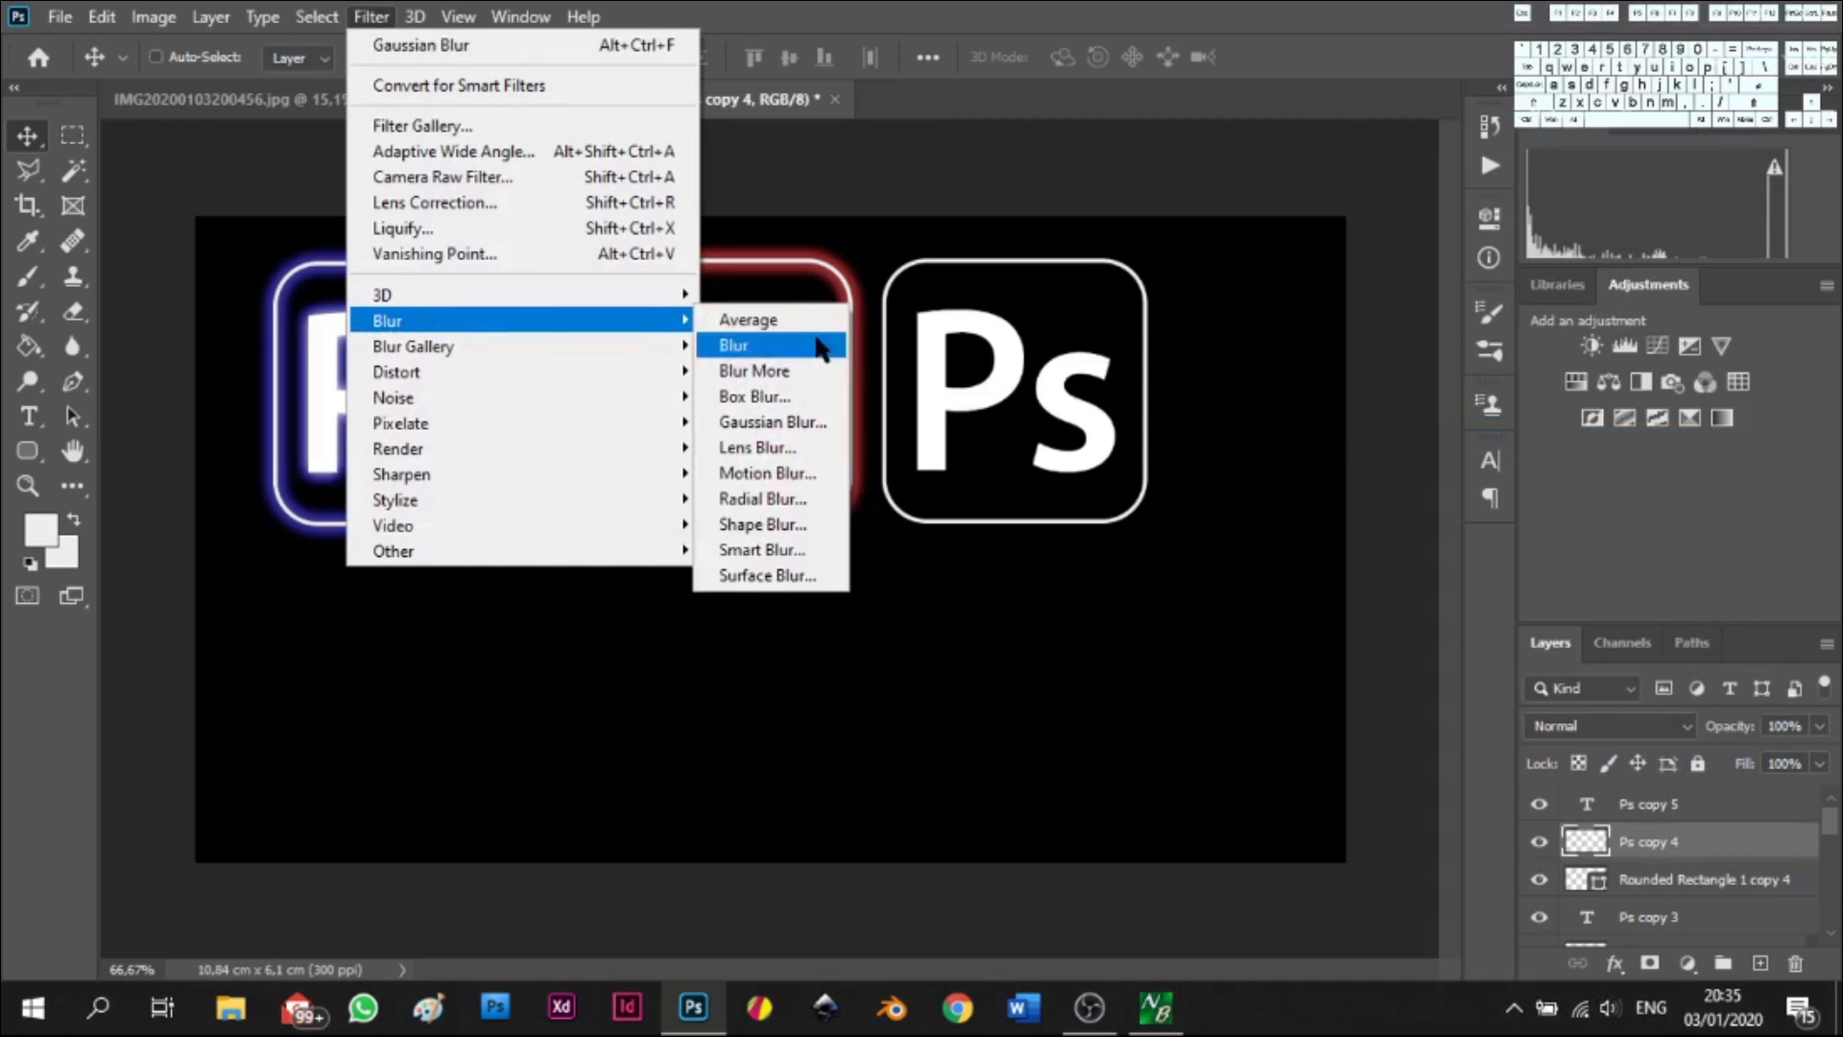
pyautogui.click(797, 420)
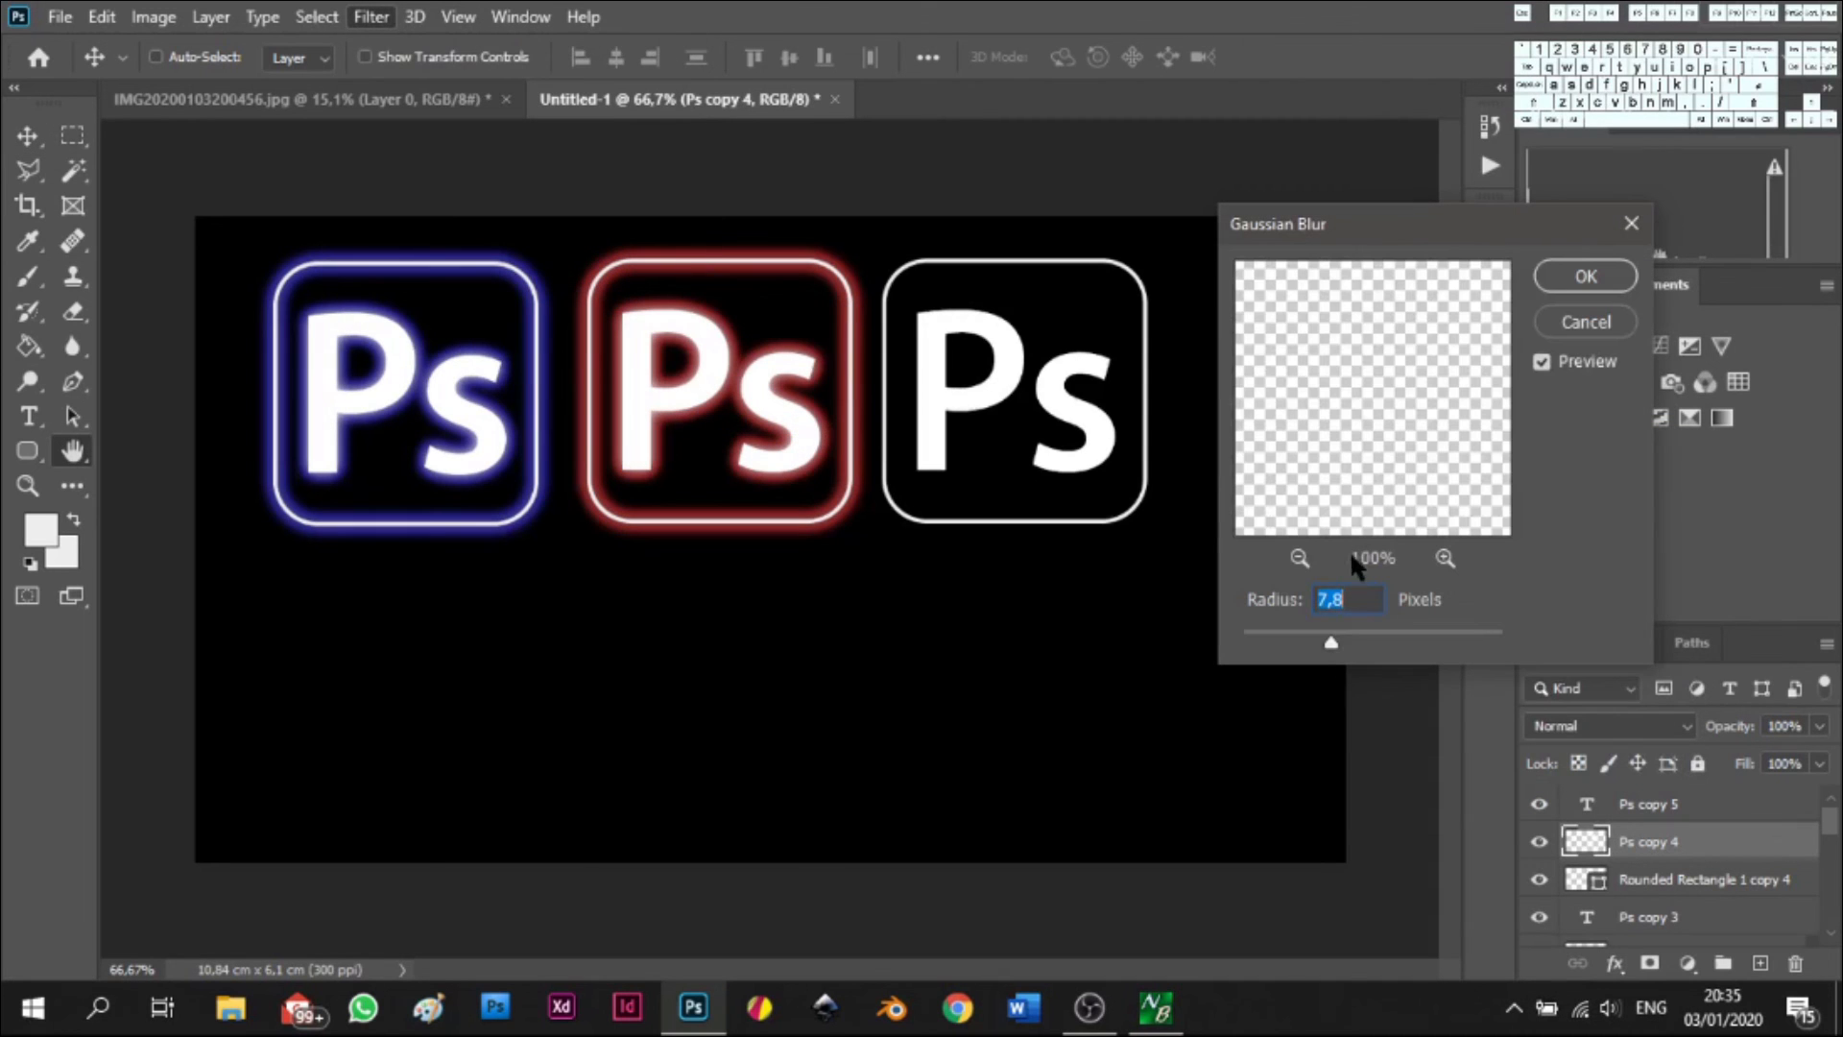
pyautogui.click(1586, 277)
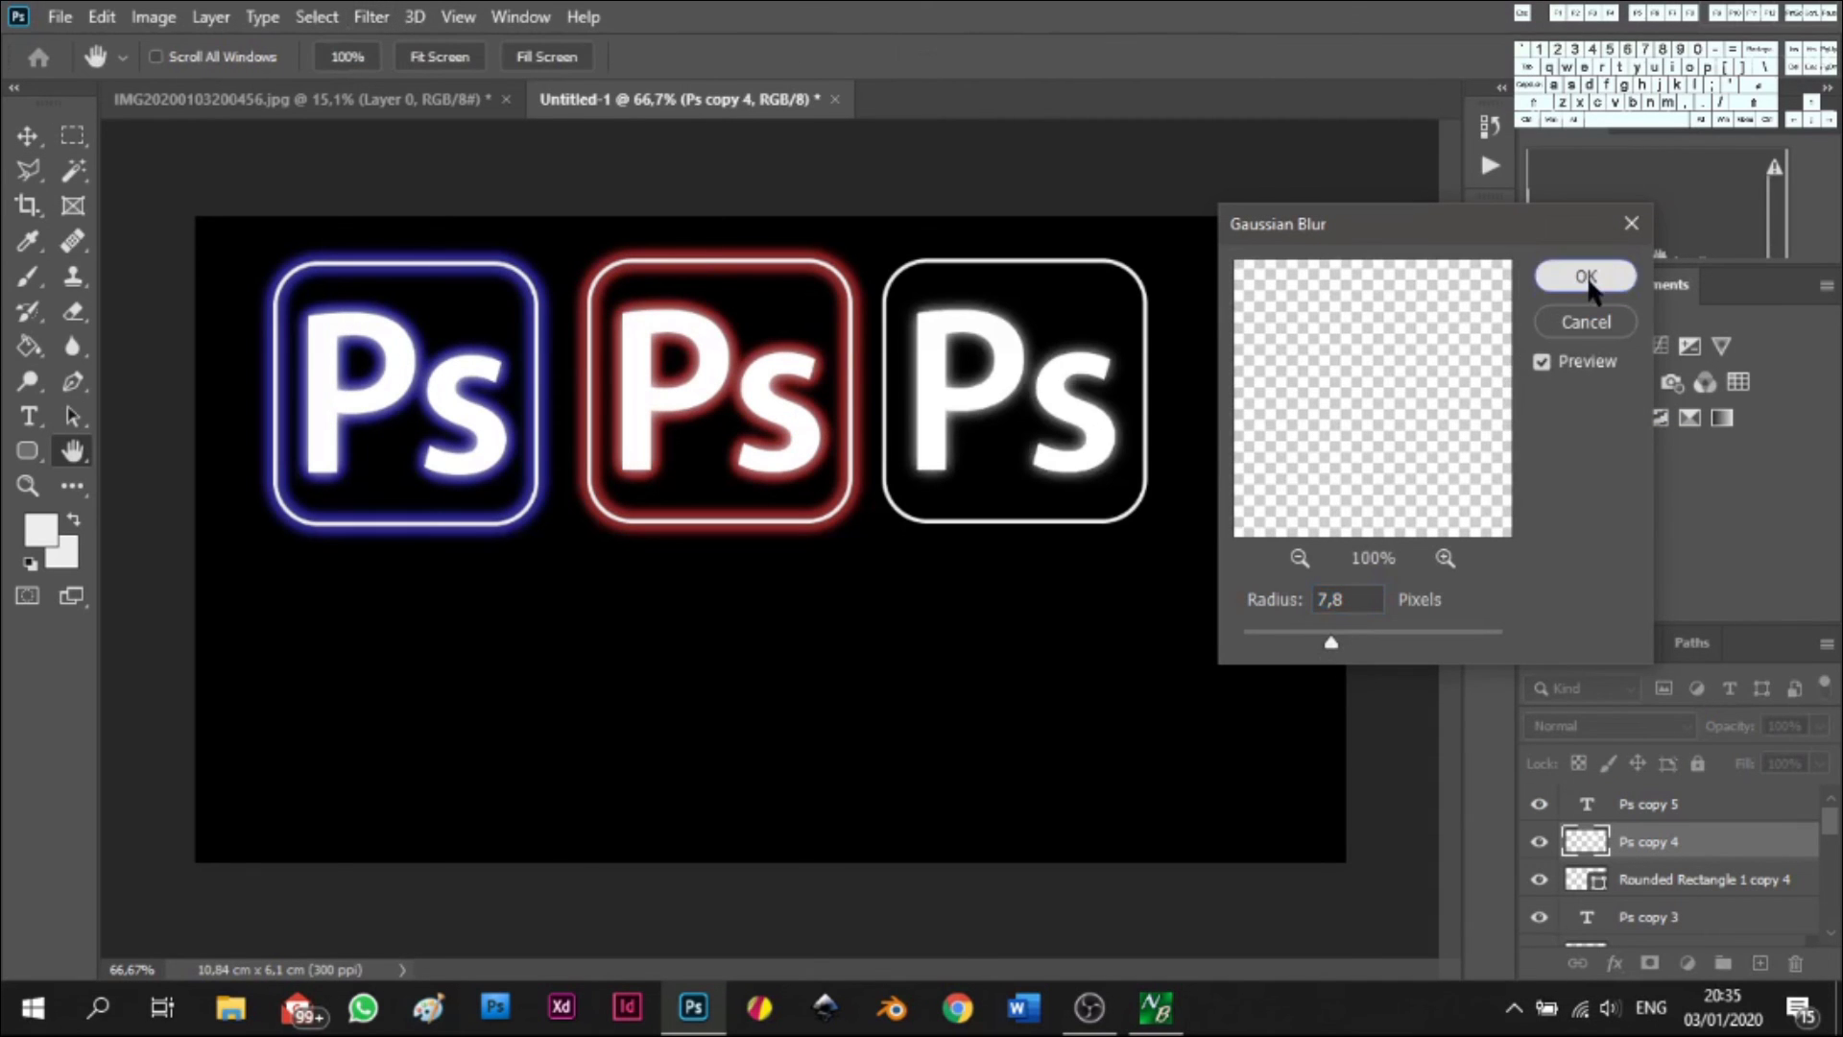
# - Duplicate the third logo's rounded rectangle layer, Rounded Rectangle 1 copy 4
pyautogui.click(1694, 880)
pyautogui.hotkey('ctrl', 'j')
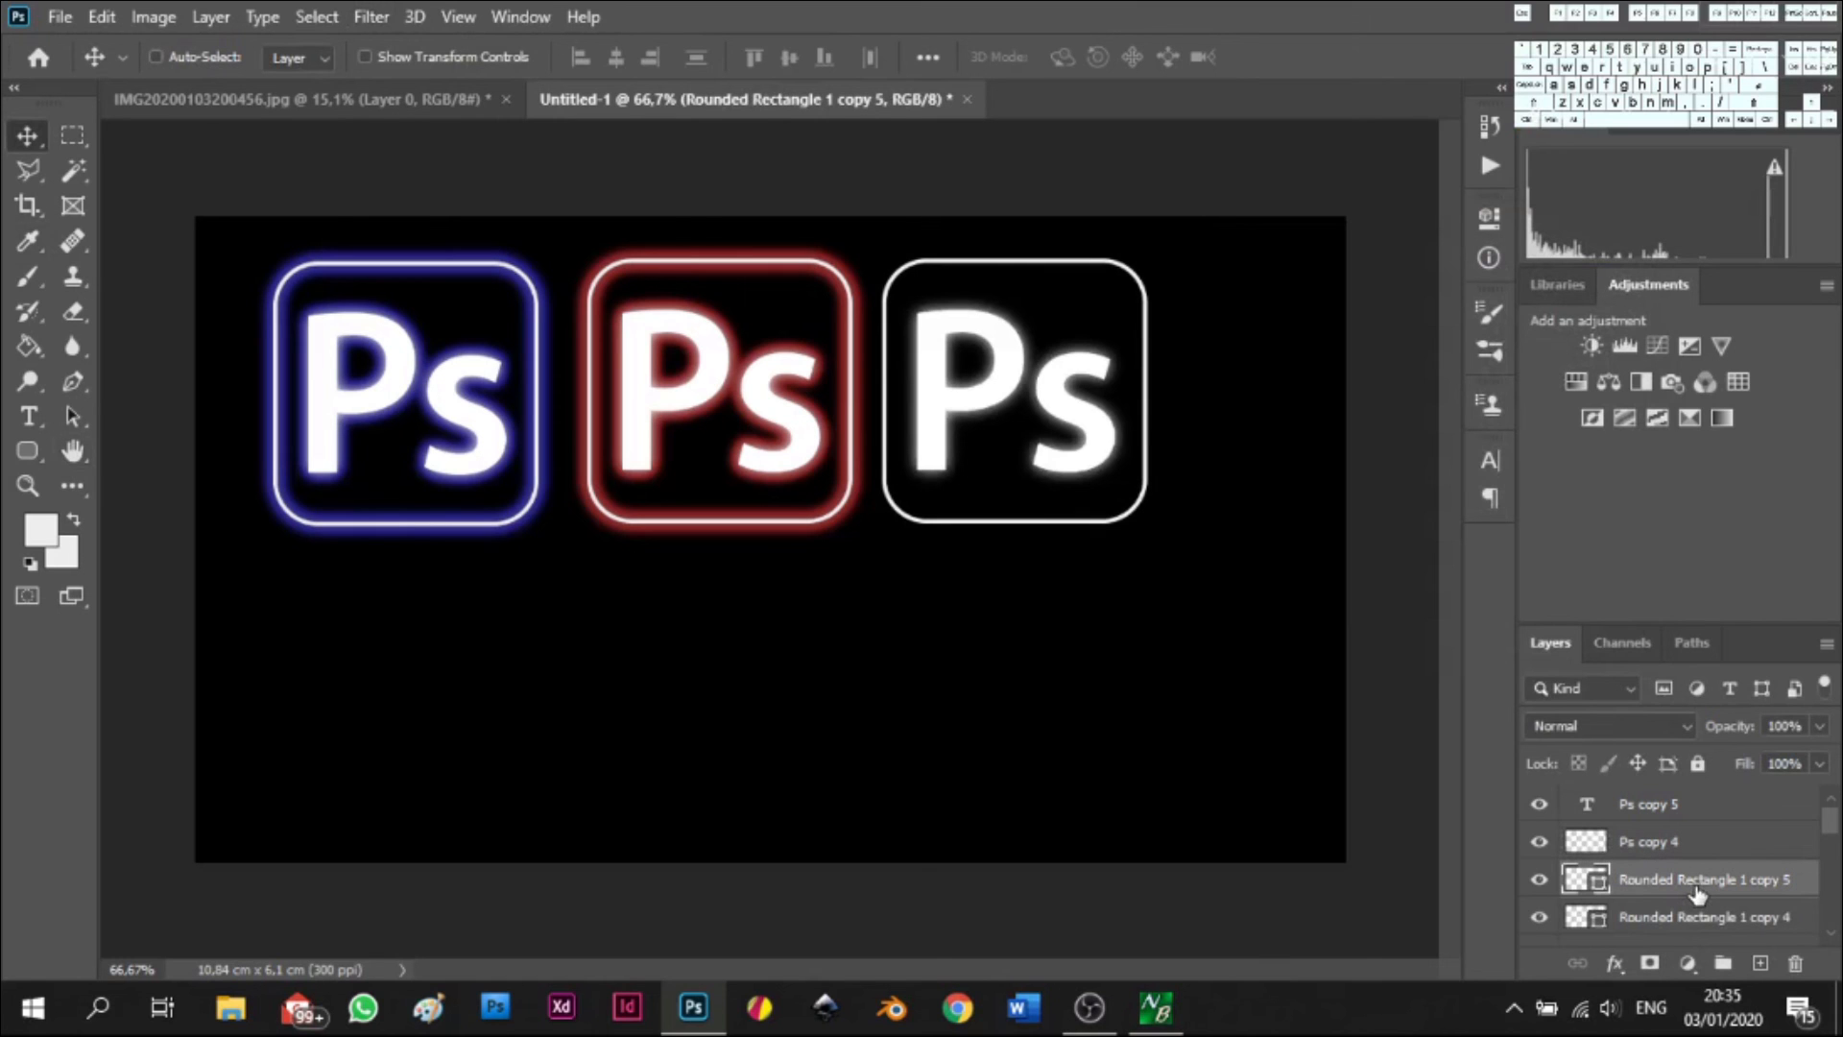
pyautogui.rightClick(1696, 895)
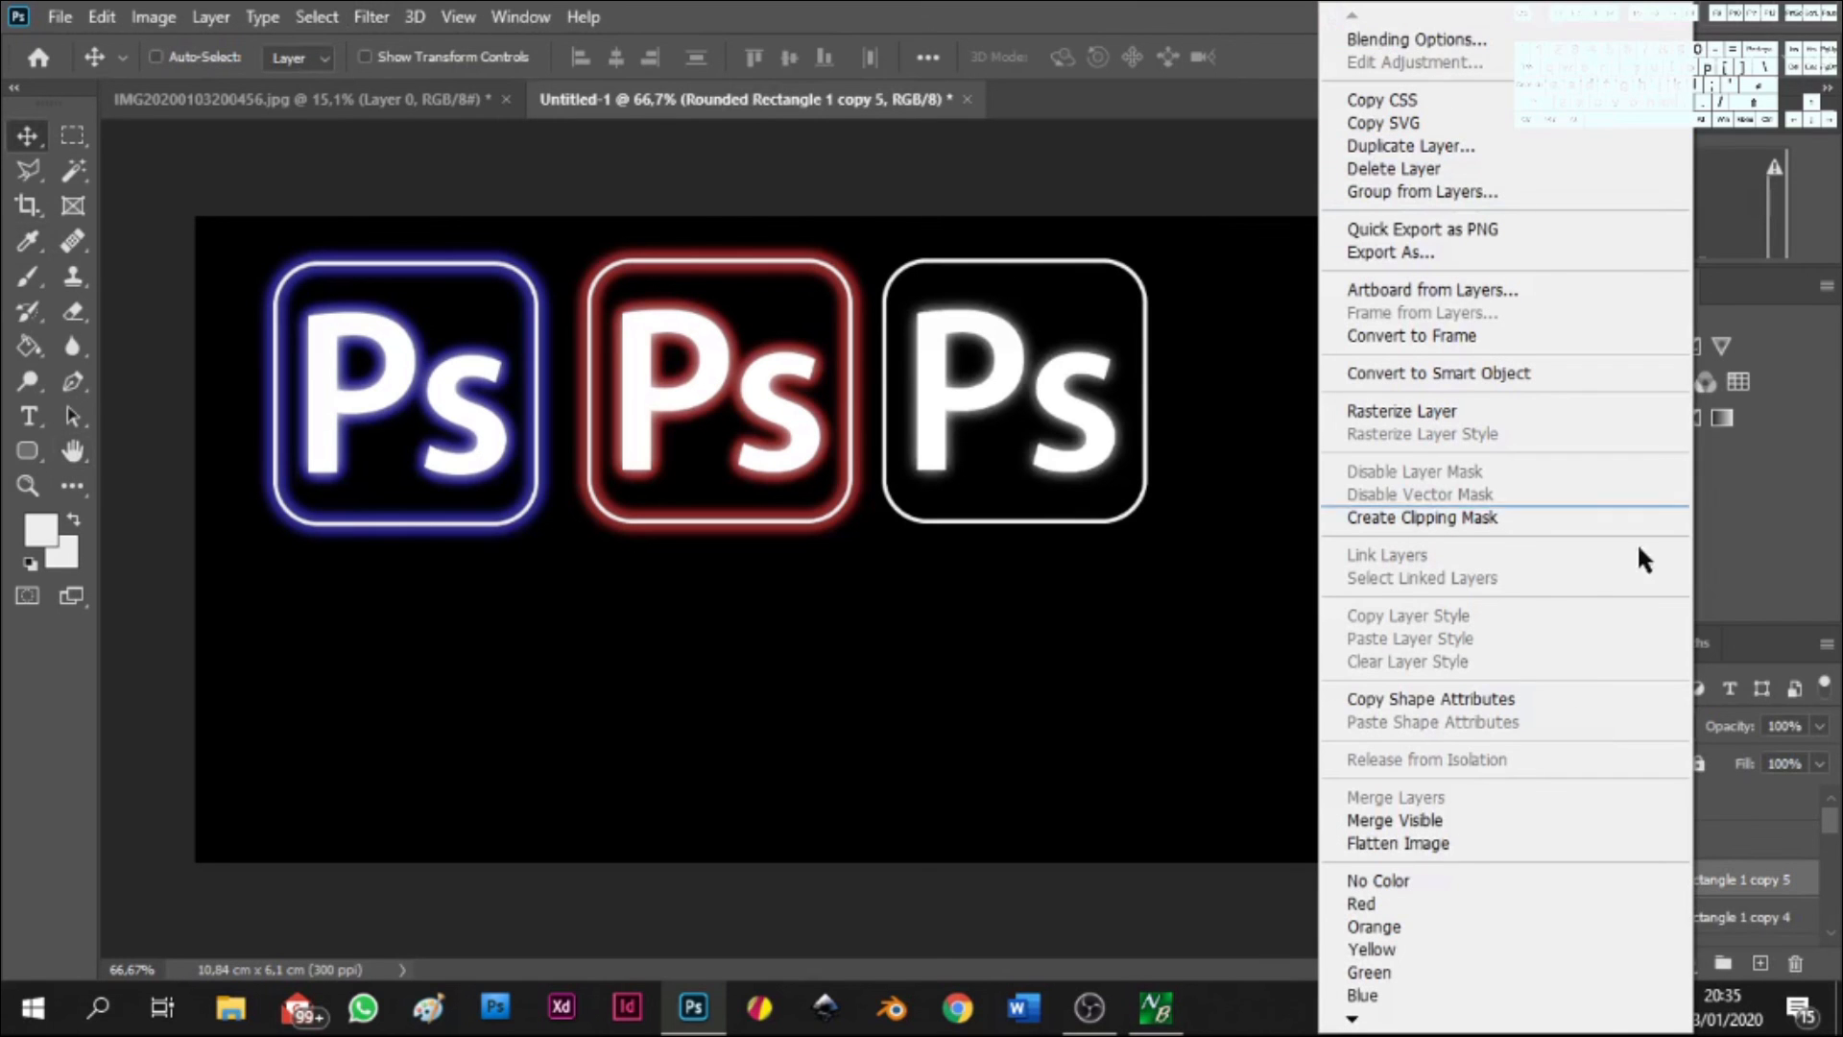
pyautogui.click(1778, 870)
# - Add an Outer Glow layer style in green (12ff00) to the third logo's blurred text layer, Ps copy 4
pyautogui.click(1690, 842)
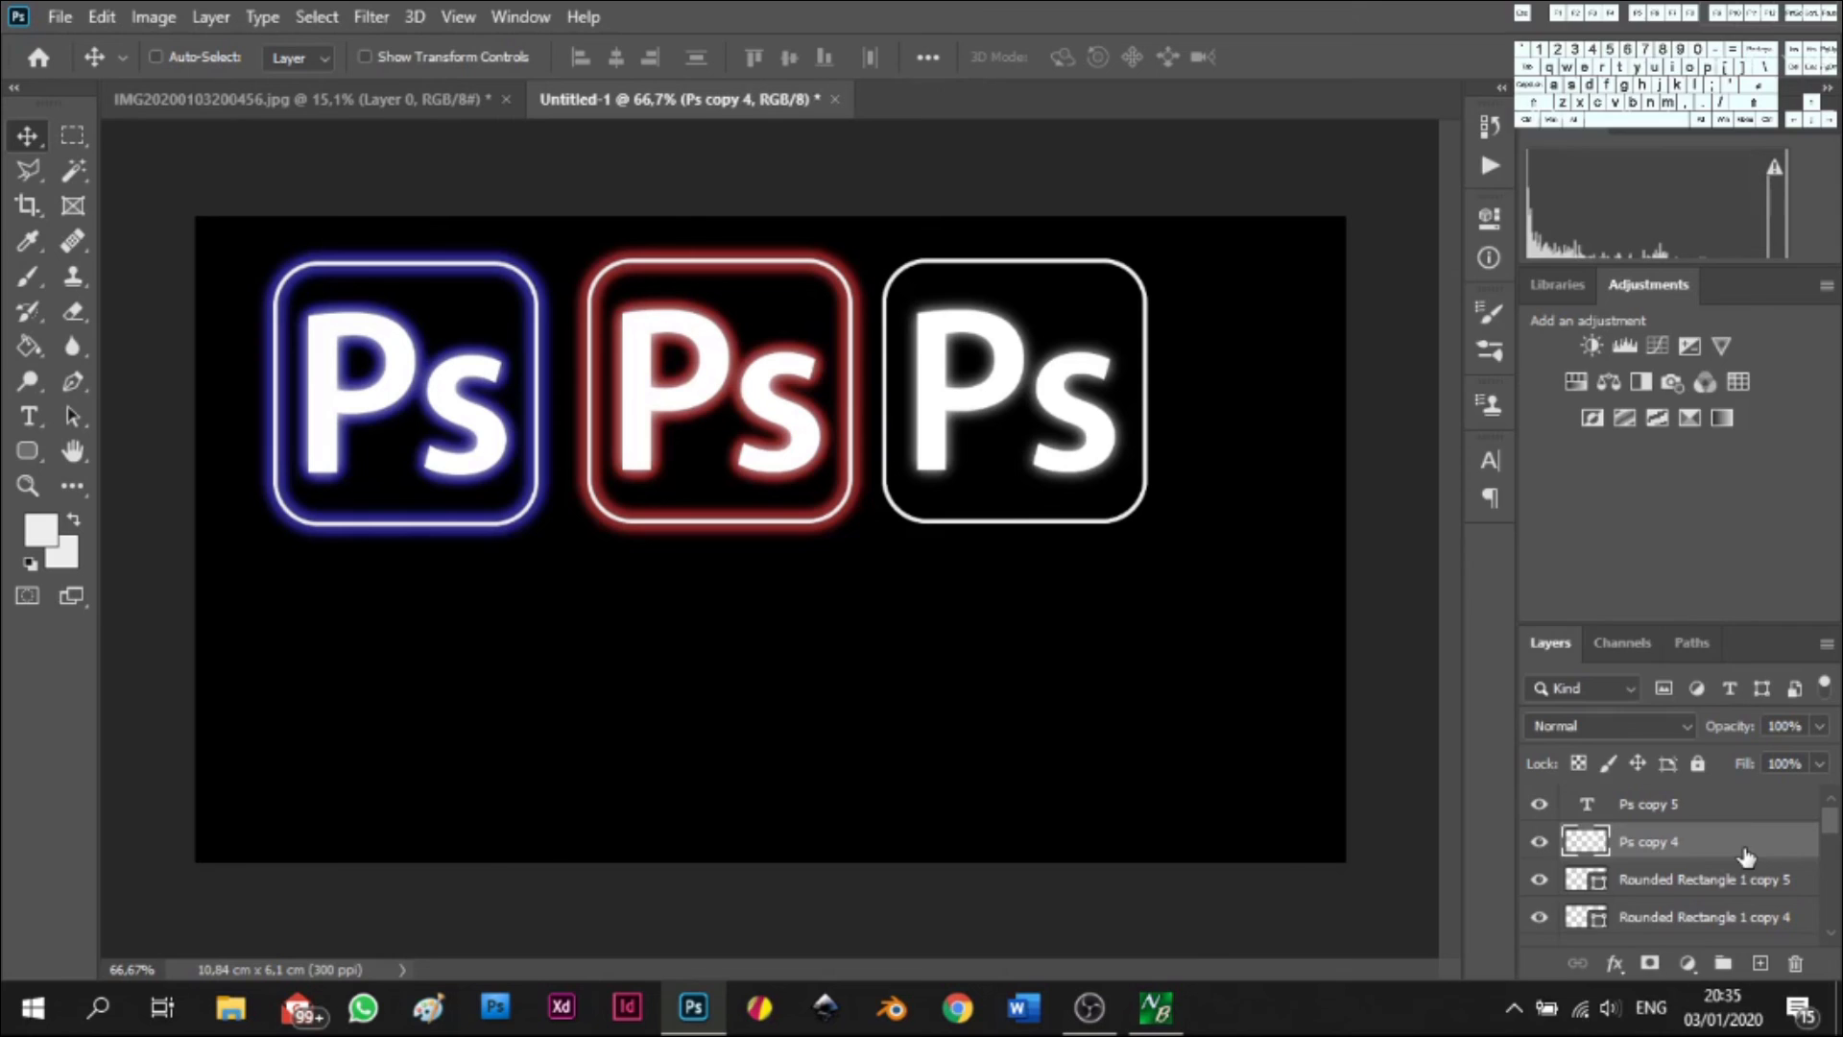
pyautogui.rightClick(1742, 843)
pyautogui.click(1441, 33)
pyautogui.press('h')
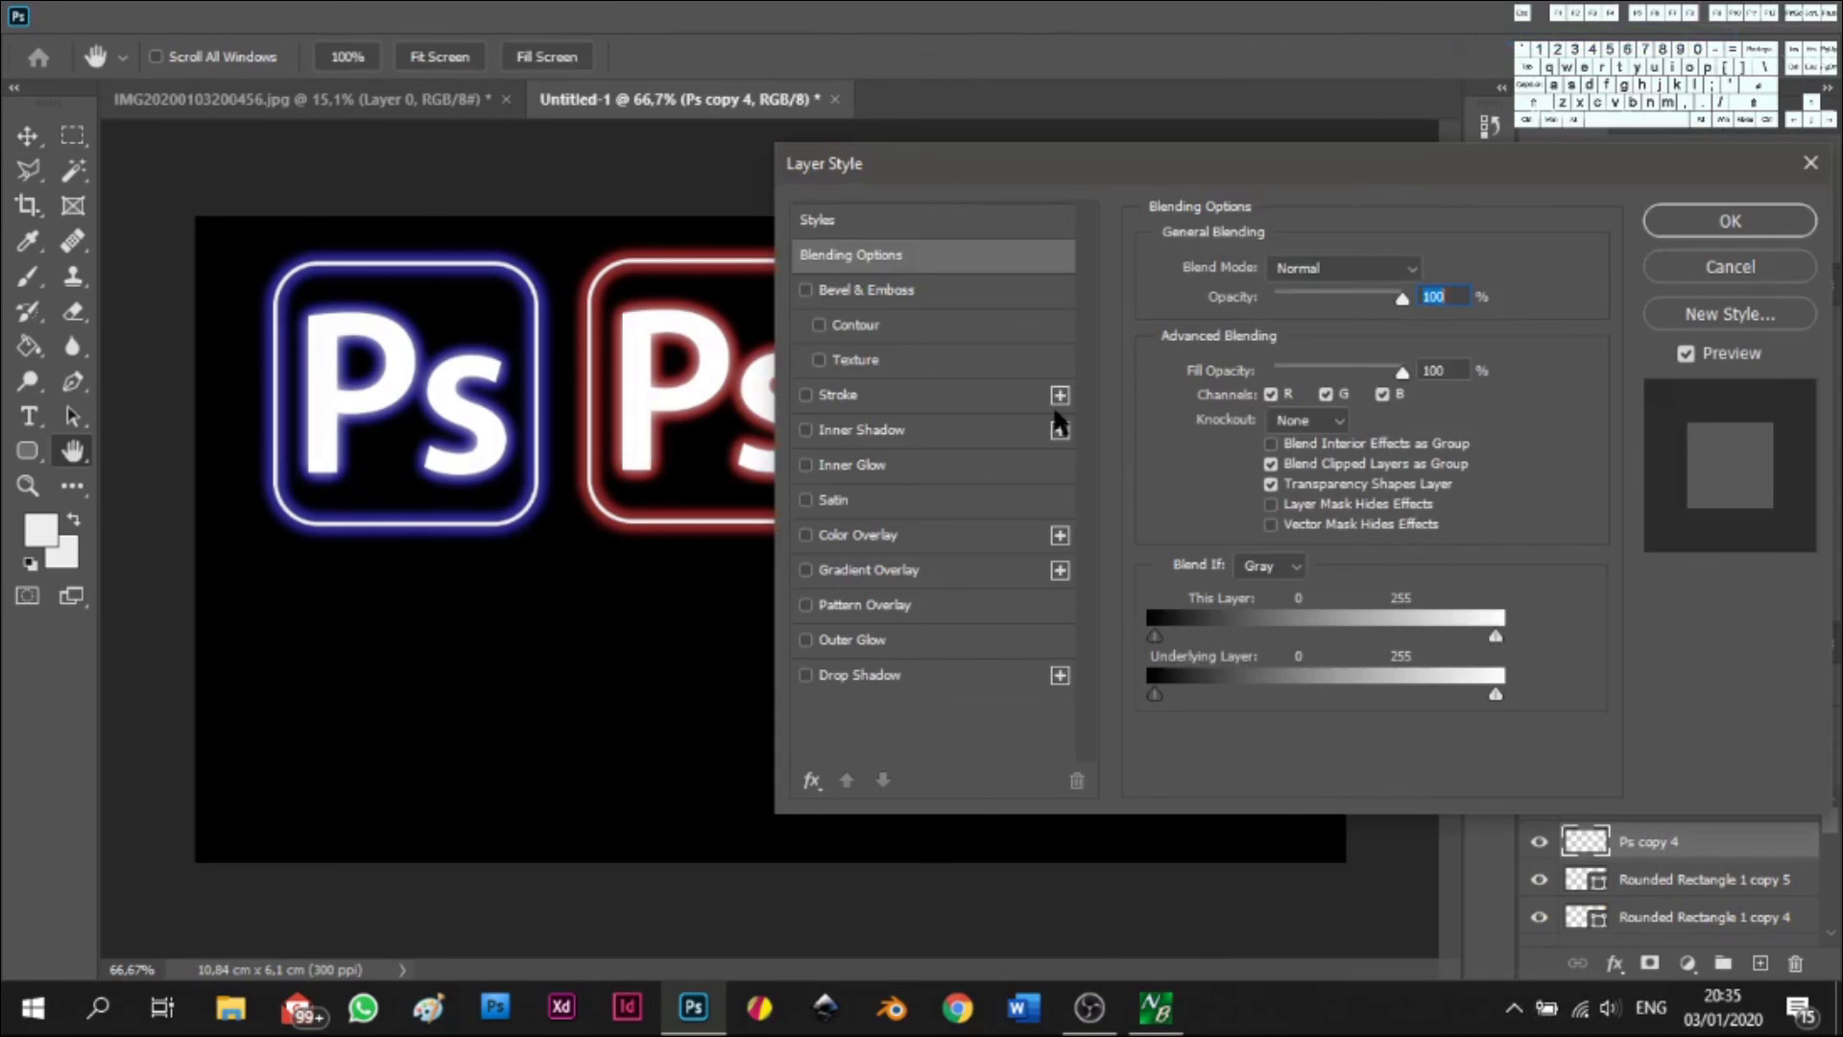
pyautogui.click(892, 641)
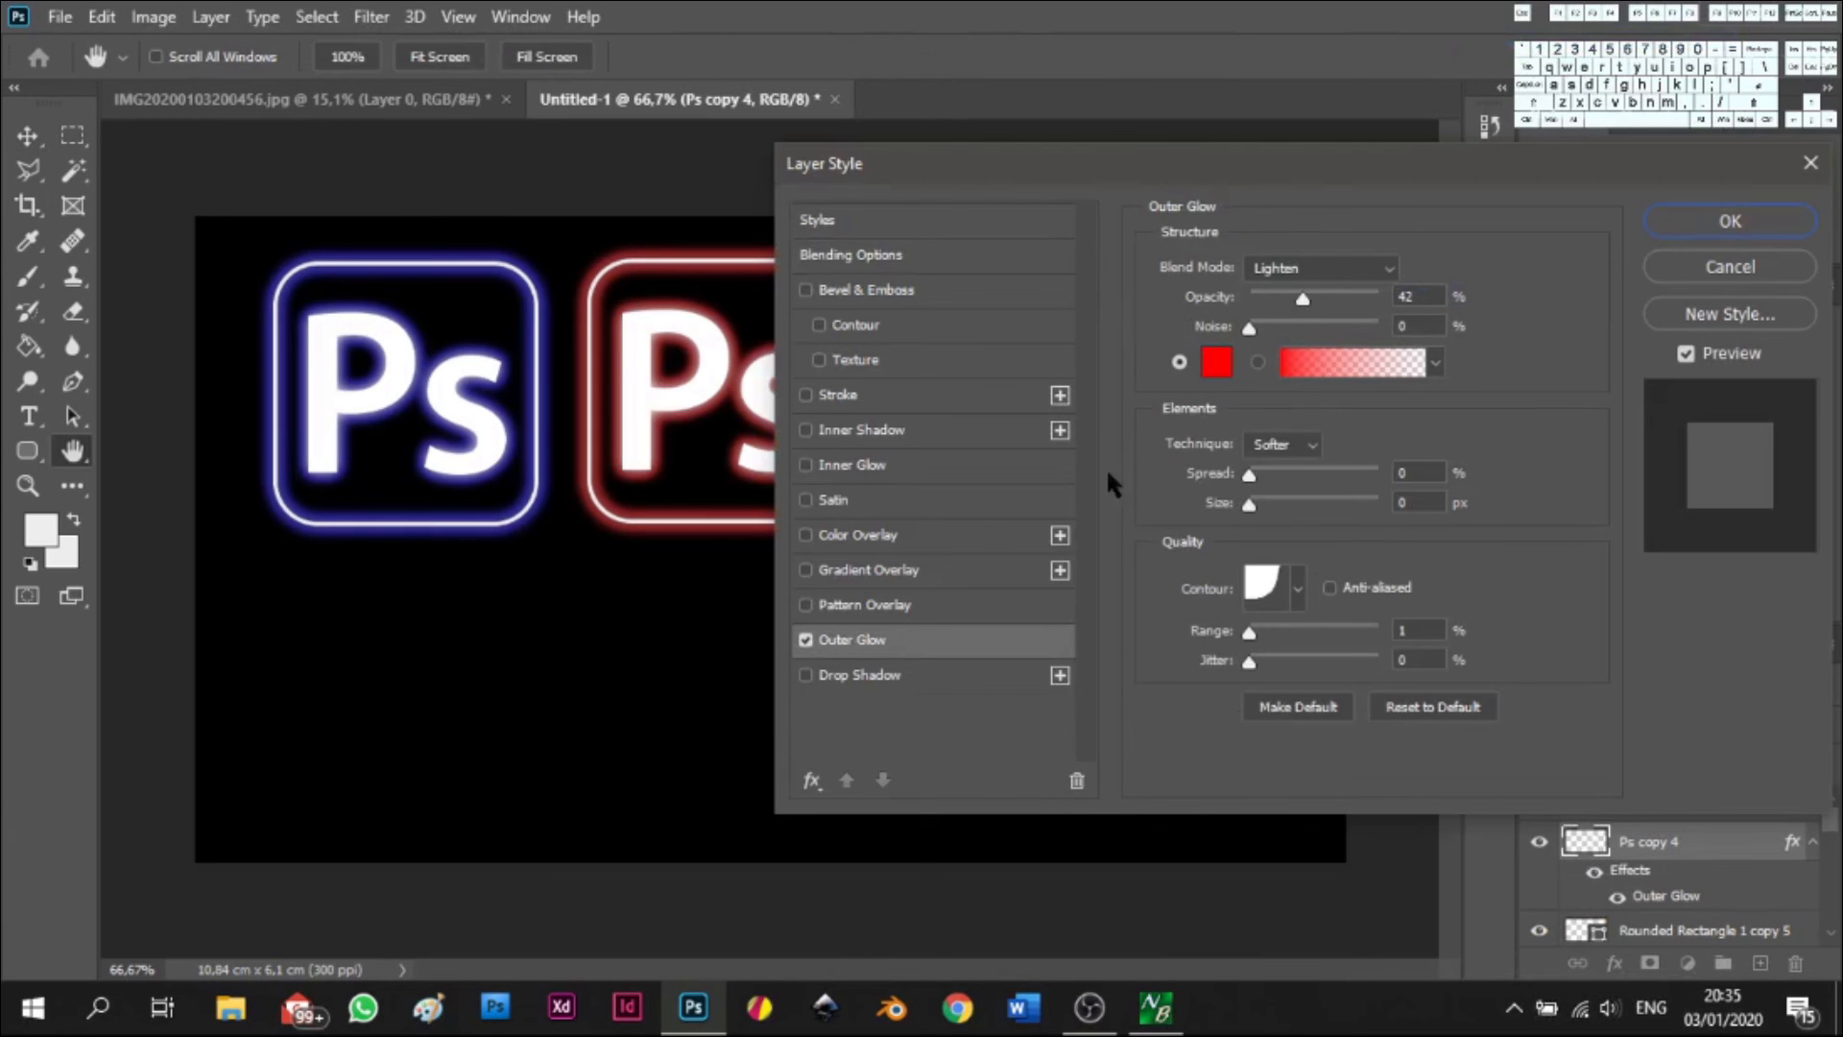
pyautogui.click(1211, 366)
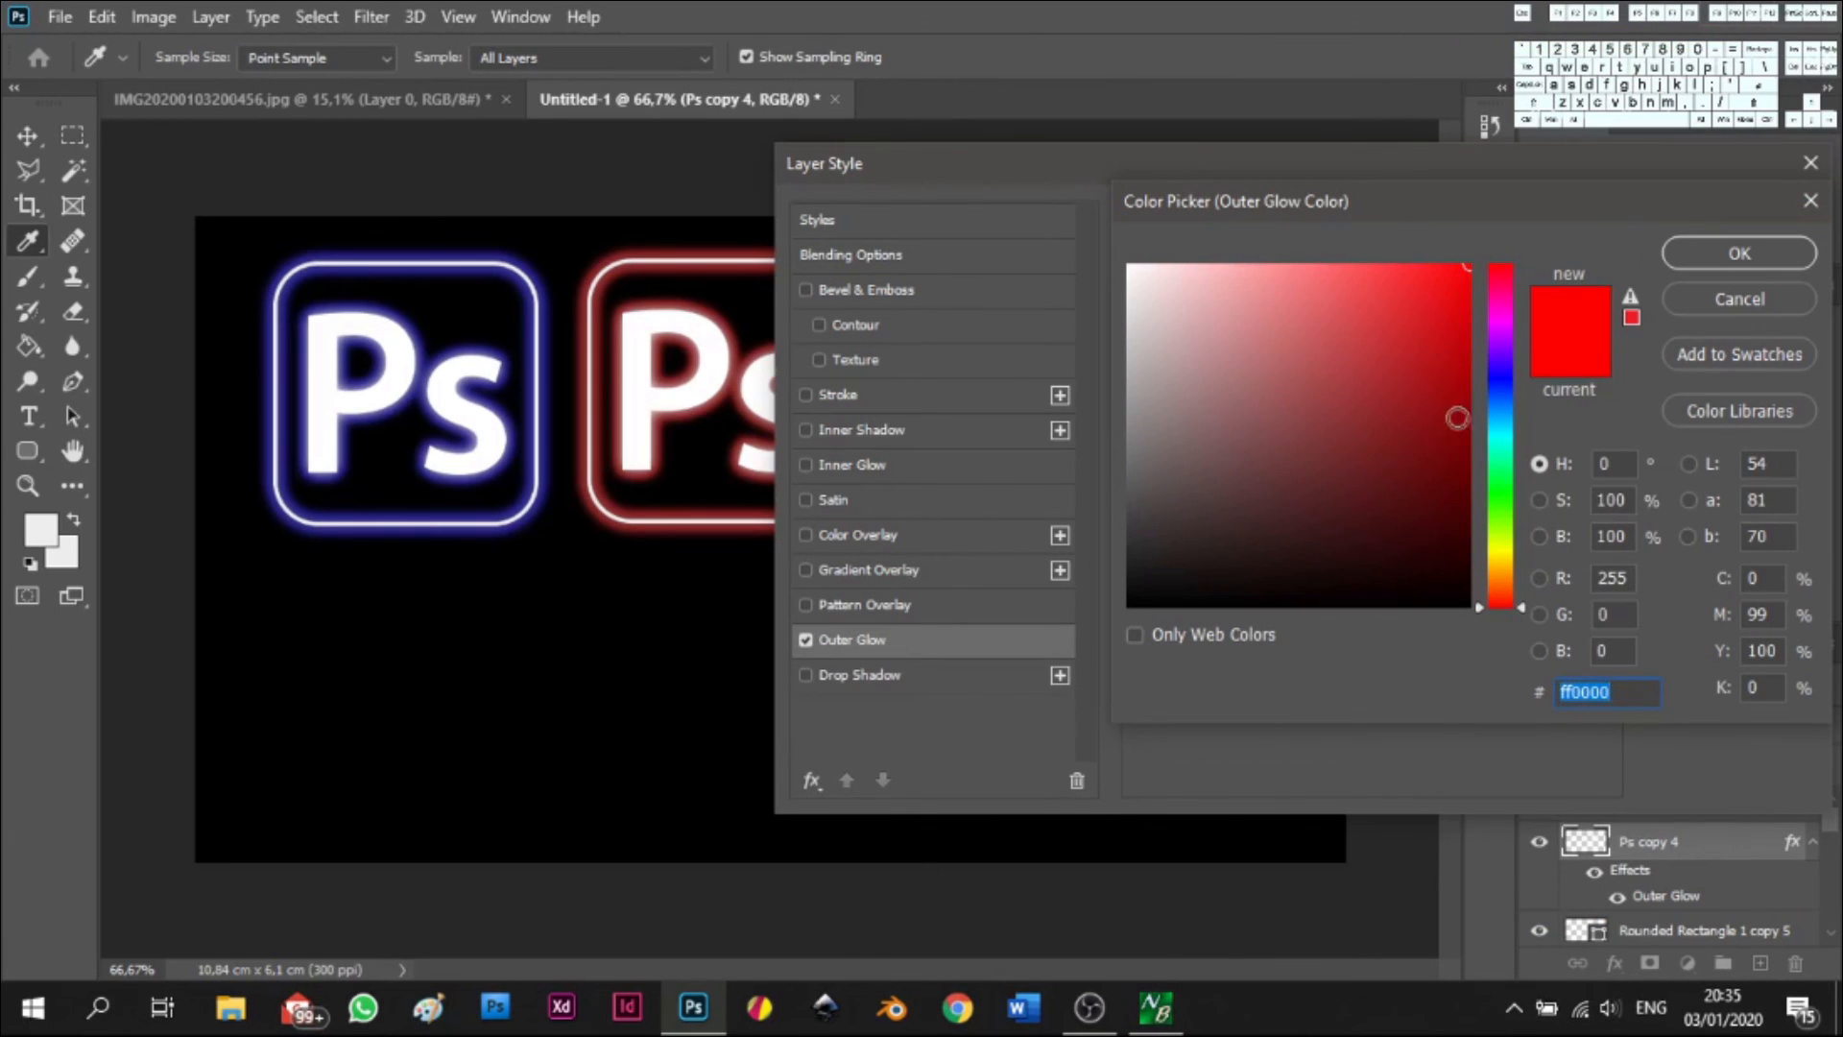
pyautogui.click(1509, 499)
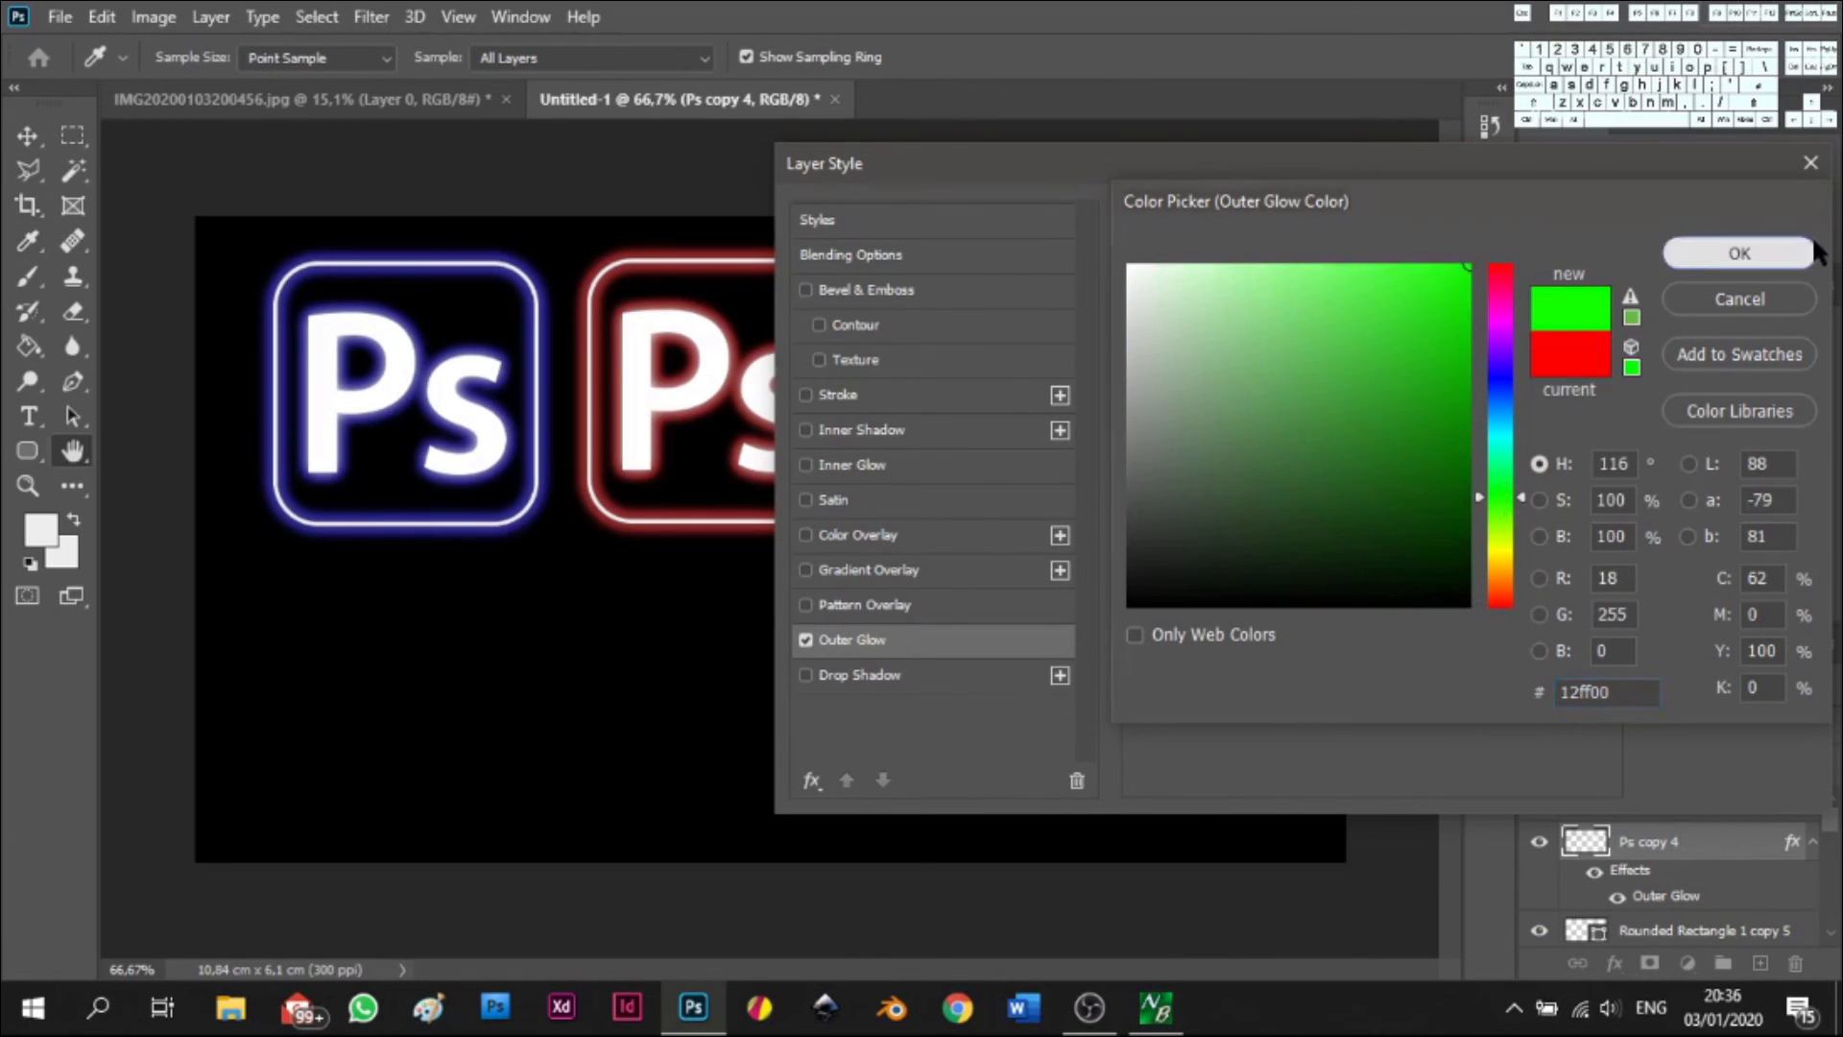
pyautogui.click(1739, 252)
pyautogui.click(1748, 230)
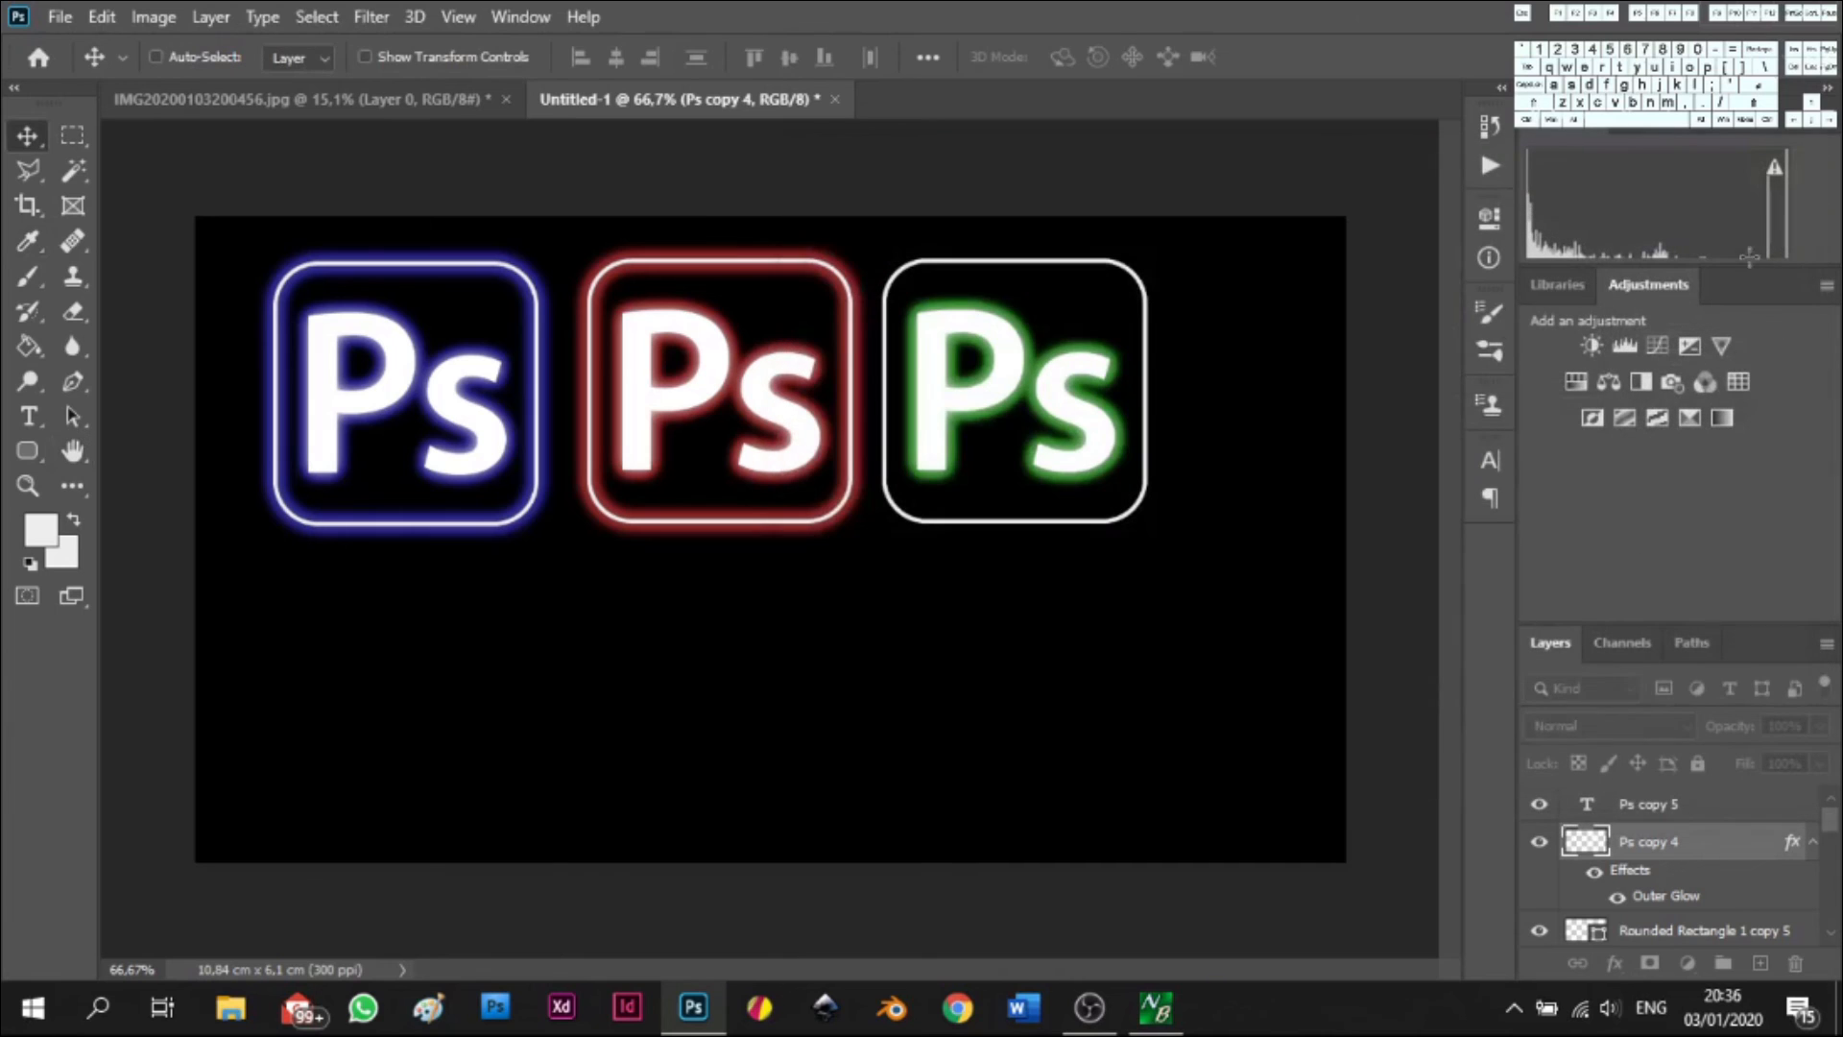
# - Rasterize the Rounded Rectangle 1 copy 4 layer and blur it with a 7,8 pixel Gaussian Blur
pyautogui.scroll(-2, 1661, 912)
pyautogui.click(1665, 856)
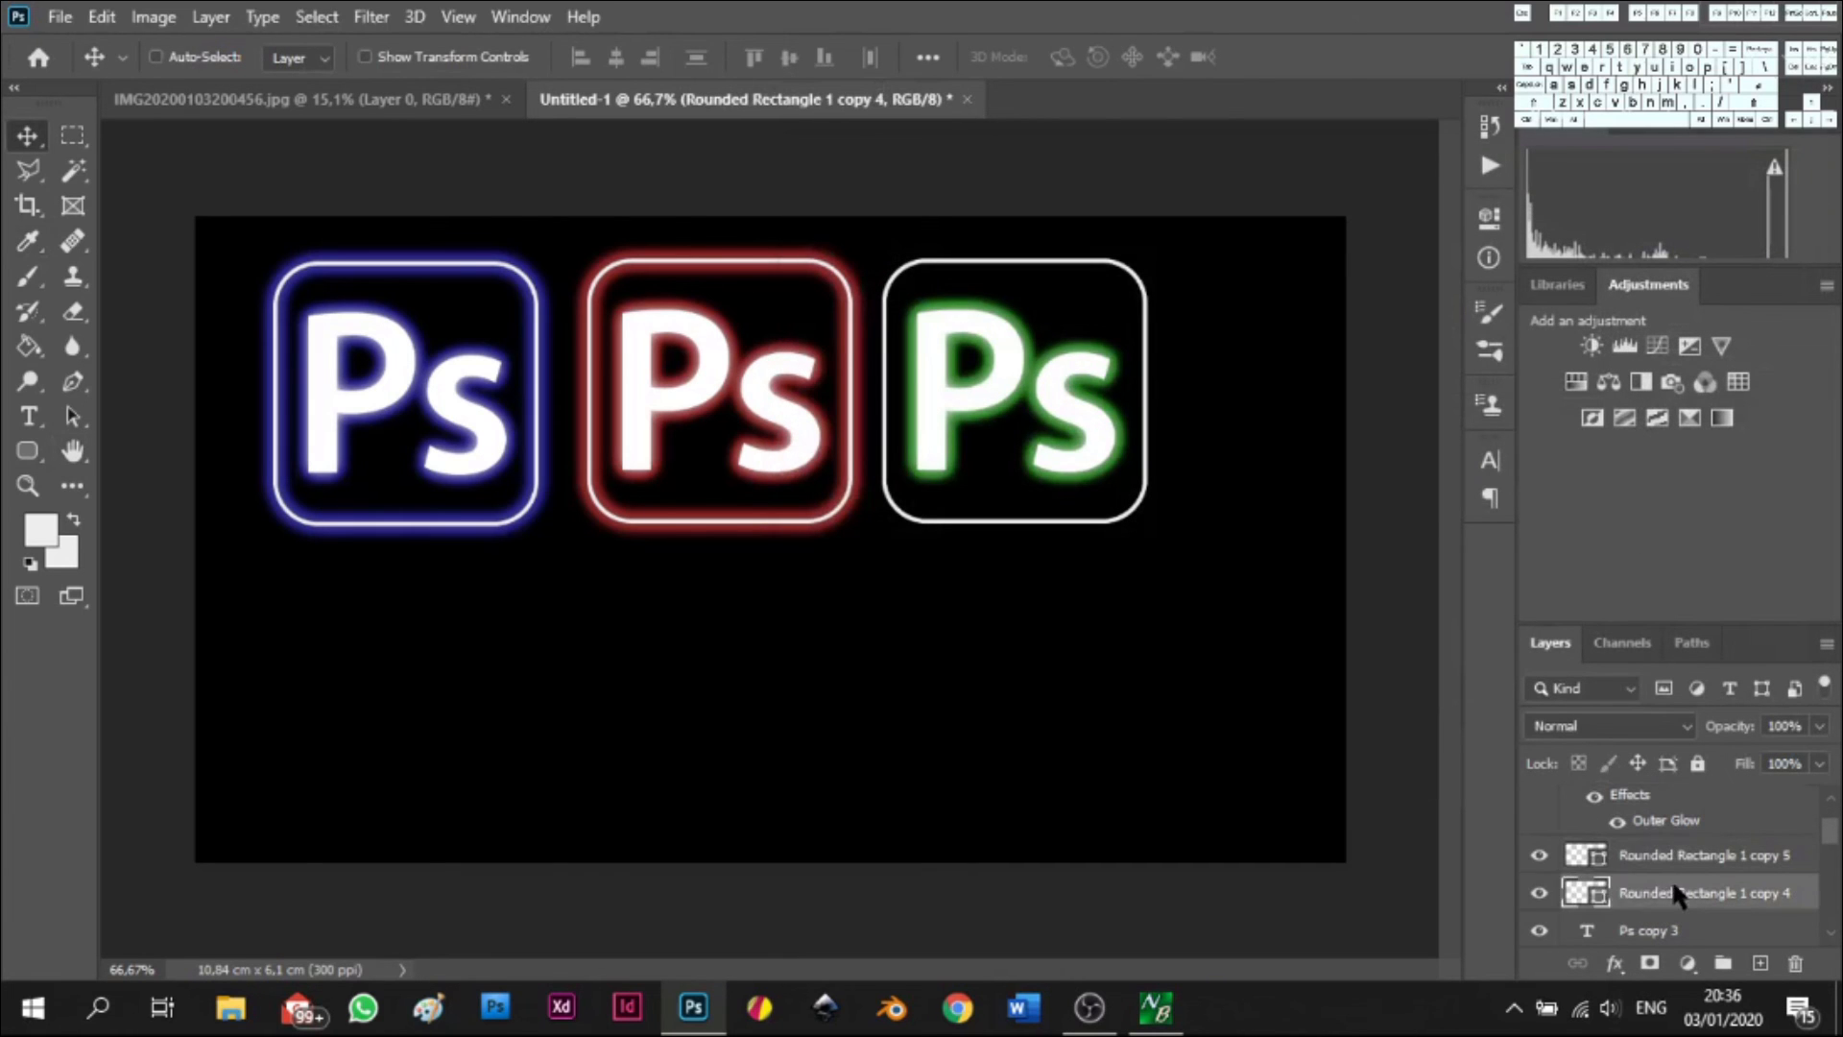
pyautogui.rightClick(1674, 891)
pyautogui.click(1381, 421)
pyautogui.click(366, 17)
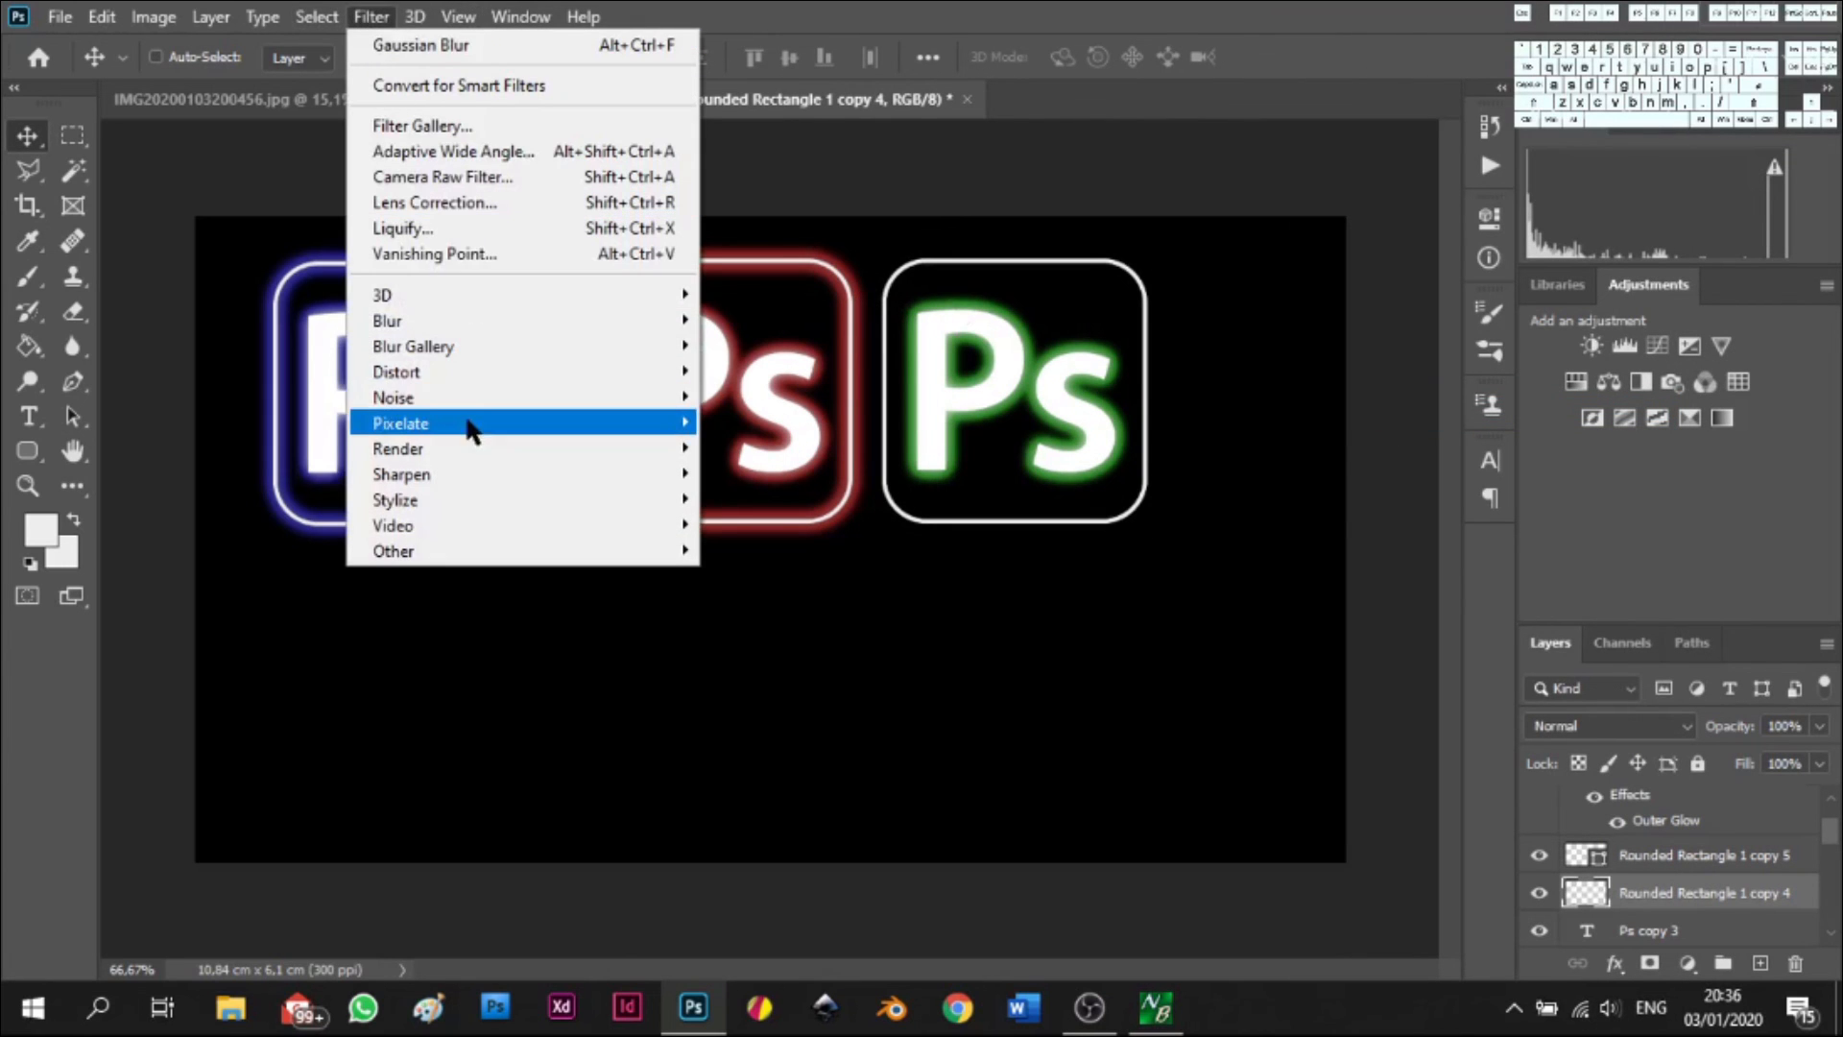
pyautogui.moveTo(463, 322)
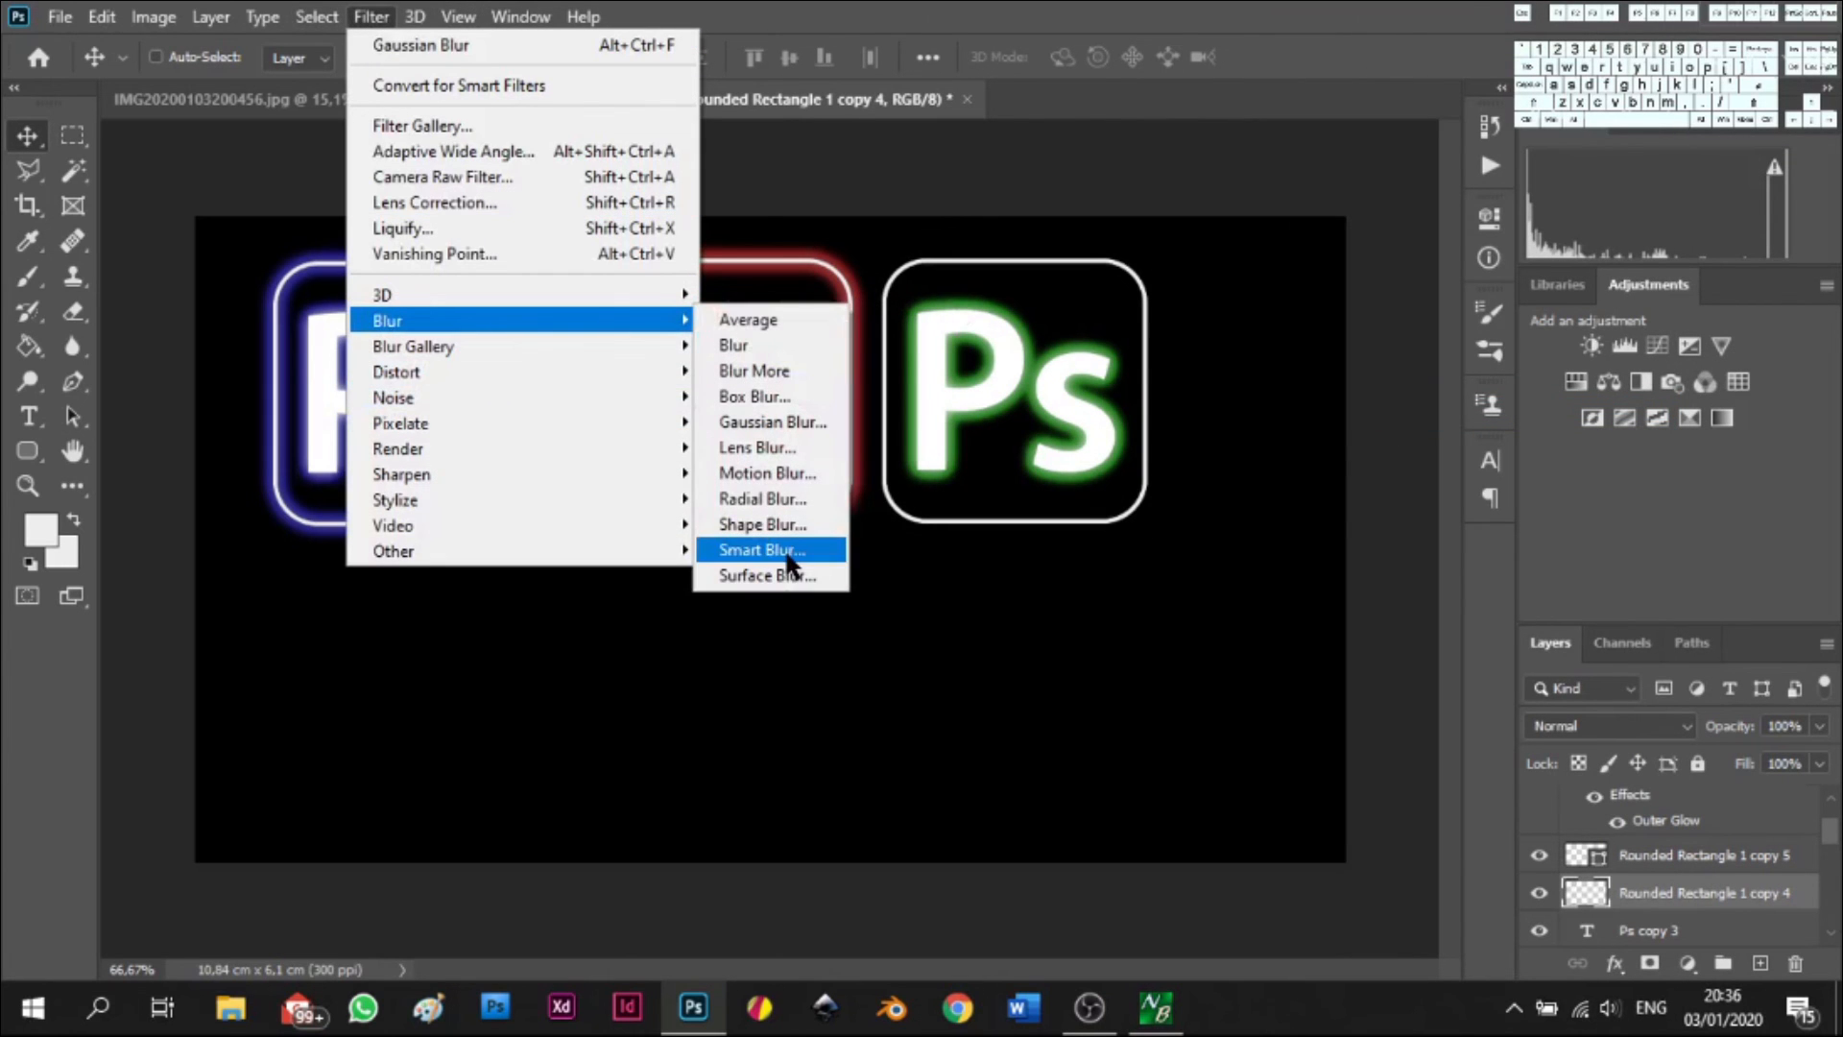
pyautogui.click(785, 424)
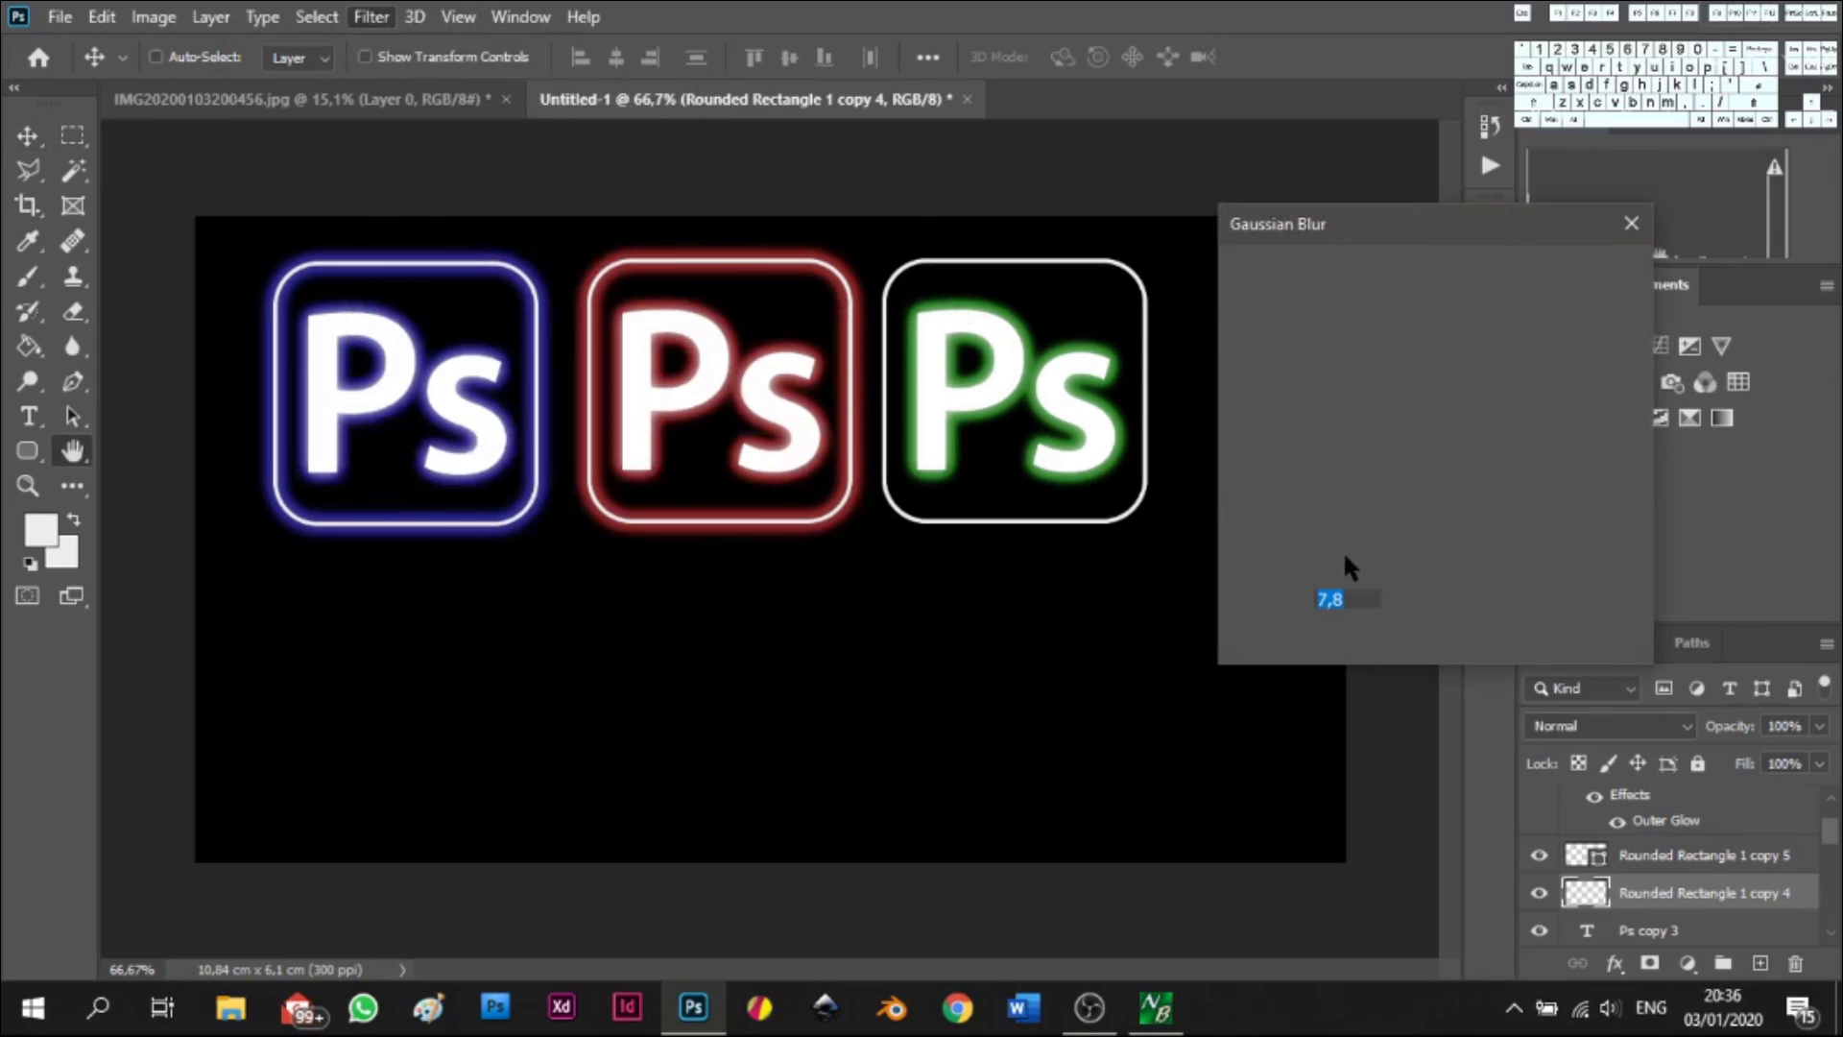
pyautogui.click(1584, 277)
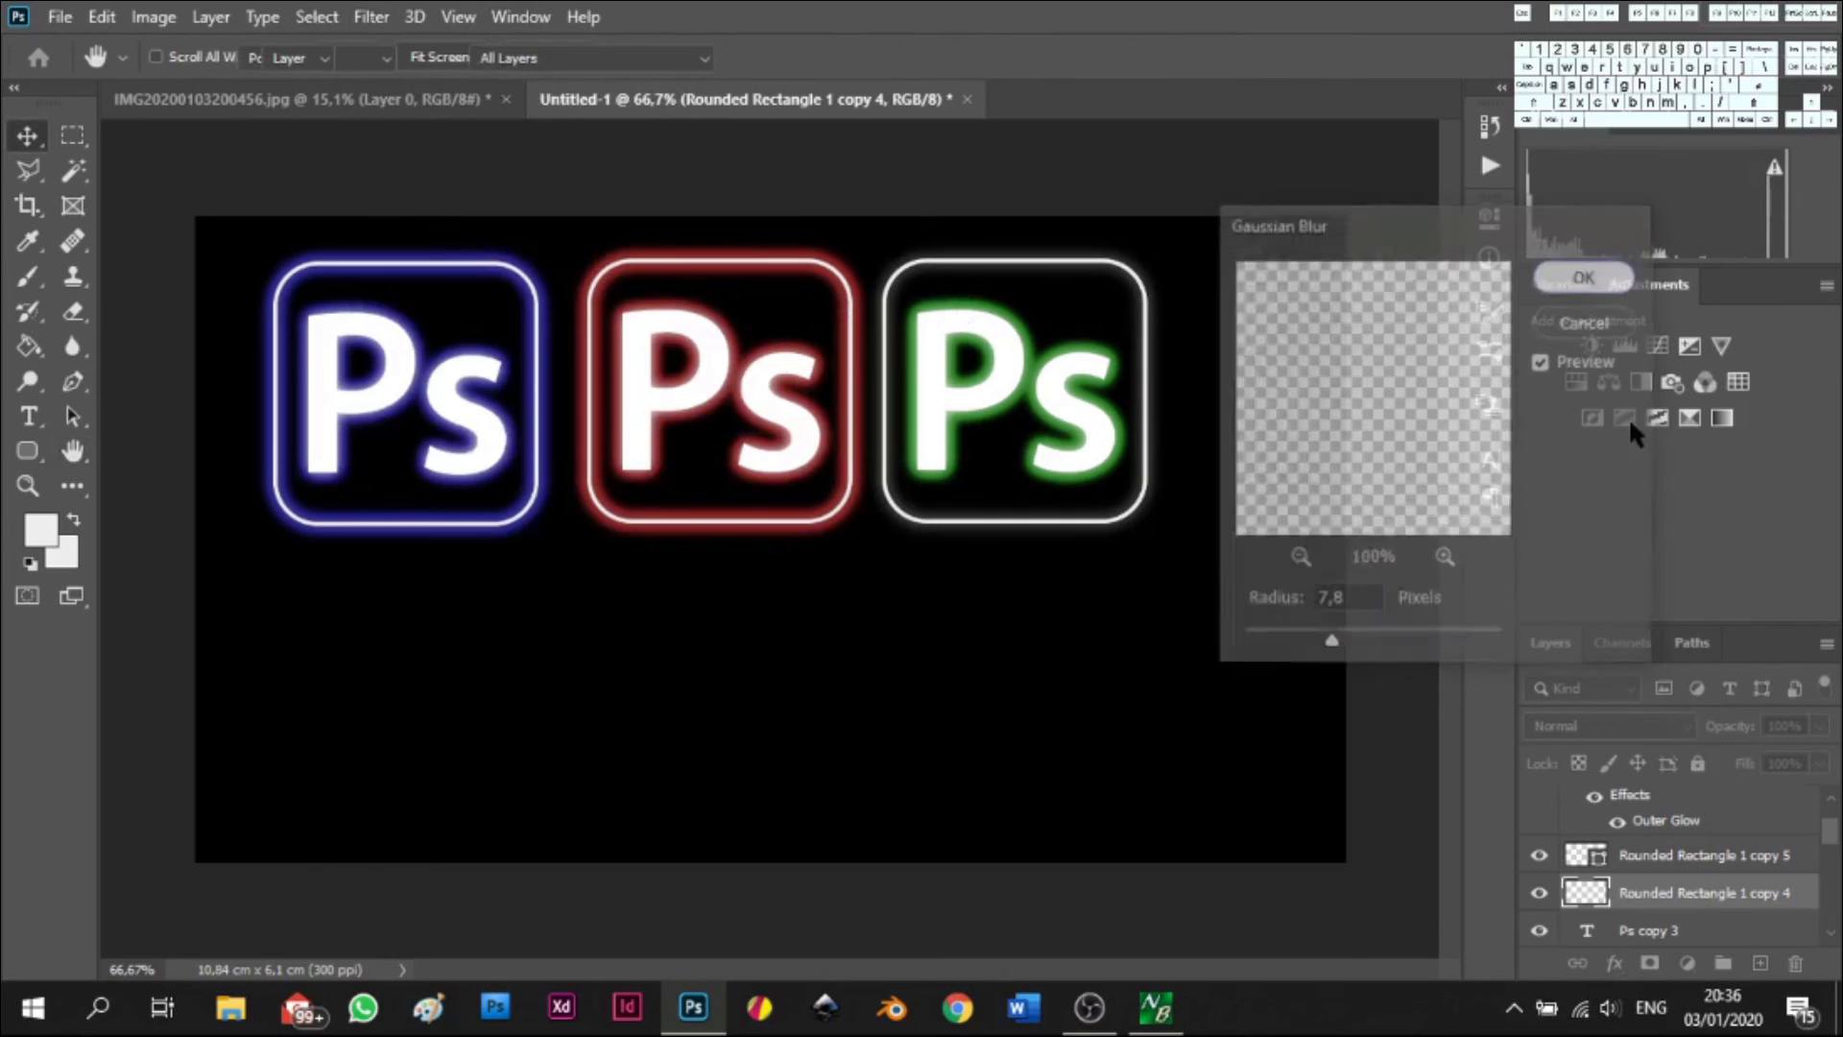
# - Add a green Outer Glow layer style to the third logo's blurred rounded rectangle layer
pyautogui.rightClick(1713, 892)
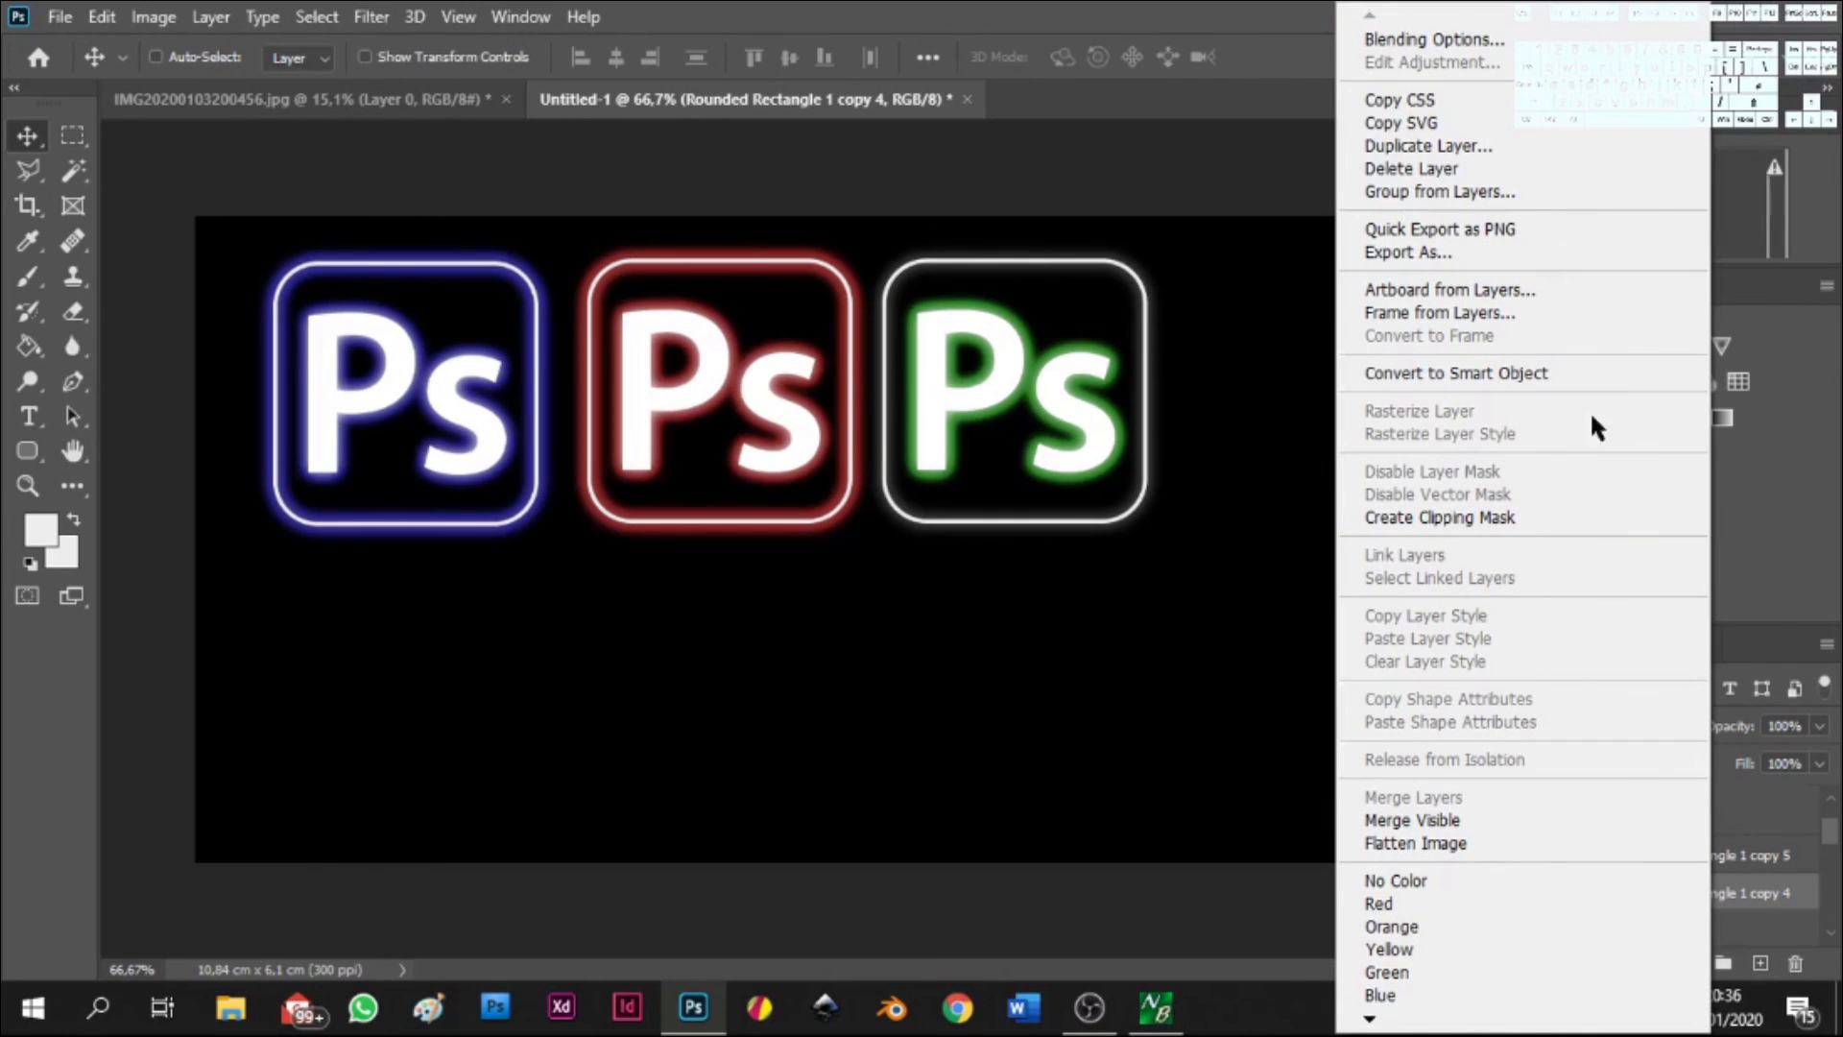
pyautogui.click(1434, 38)
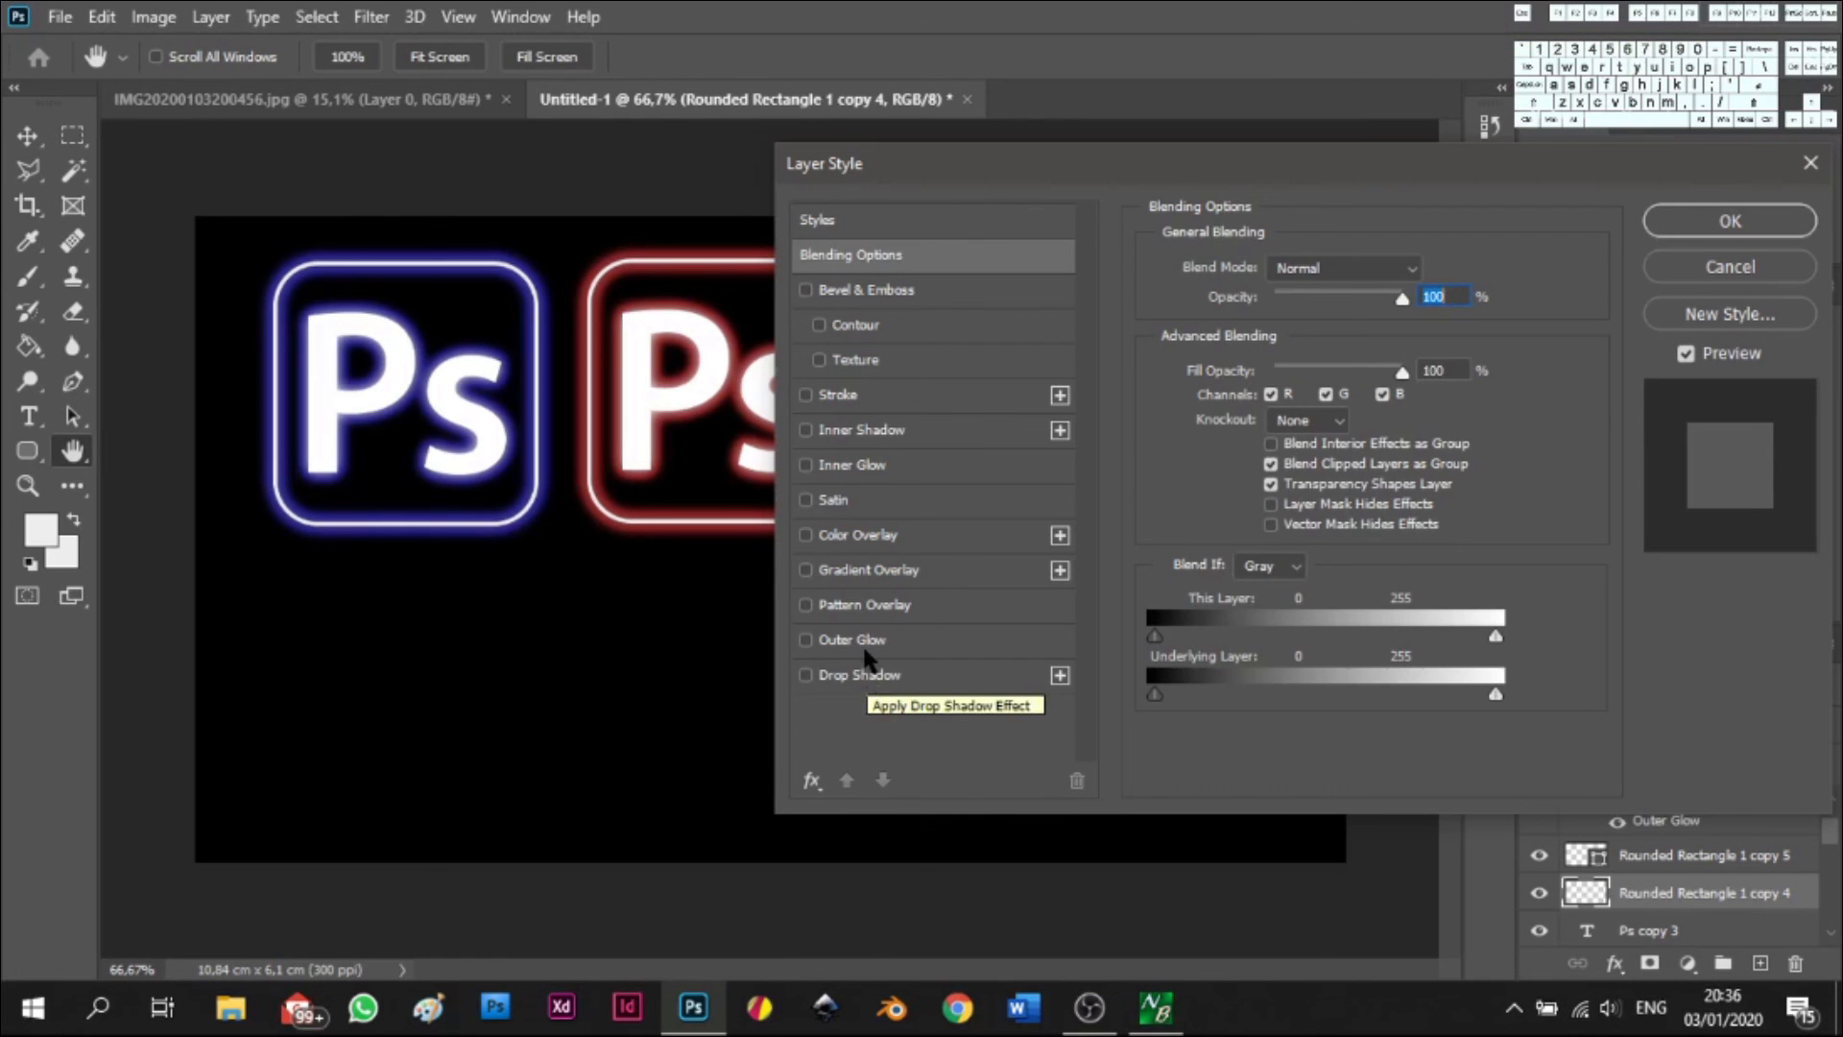
pyautogui.click(864, 643)
pyautogui.click(1738, 223)
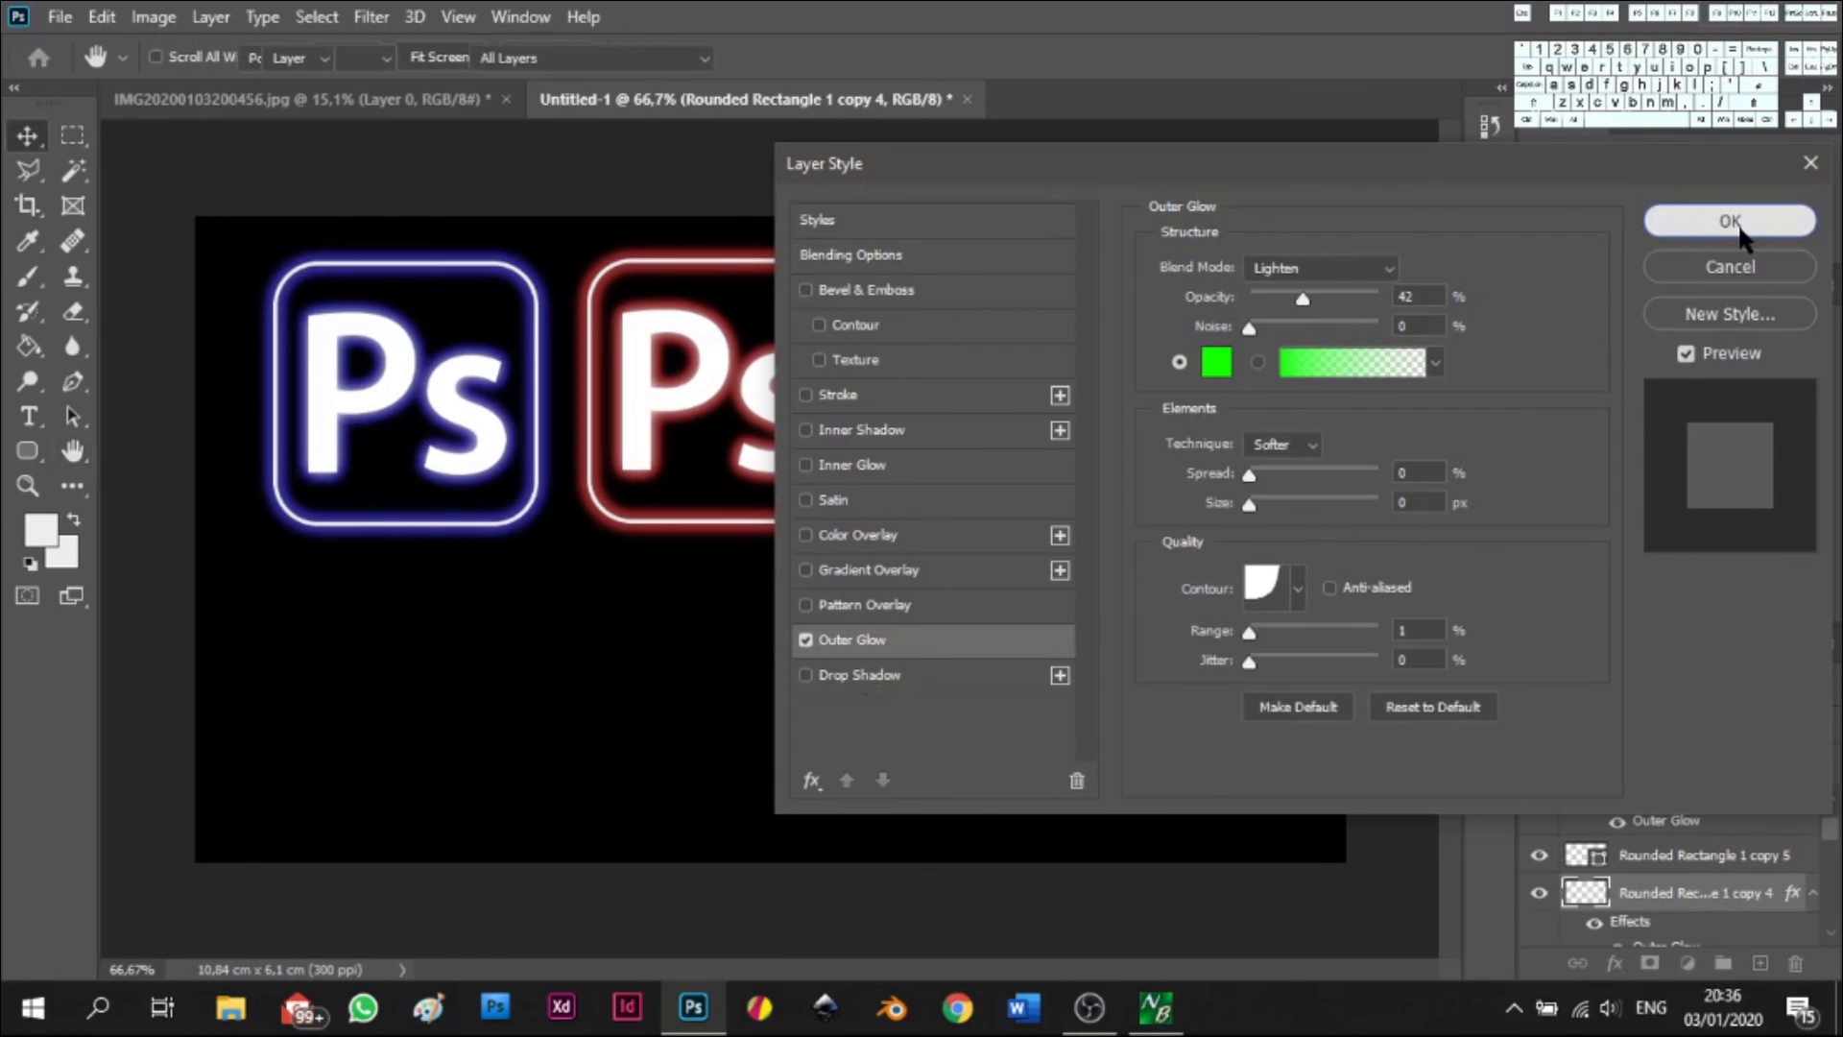